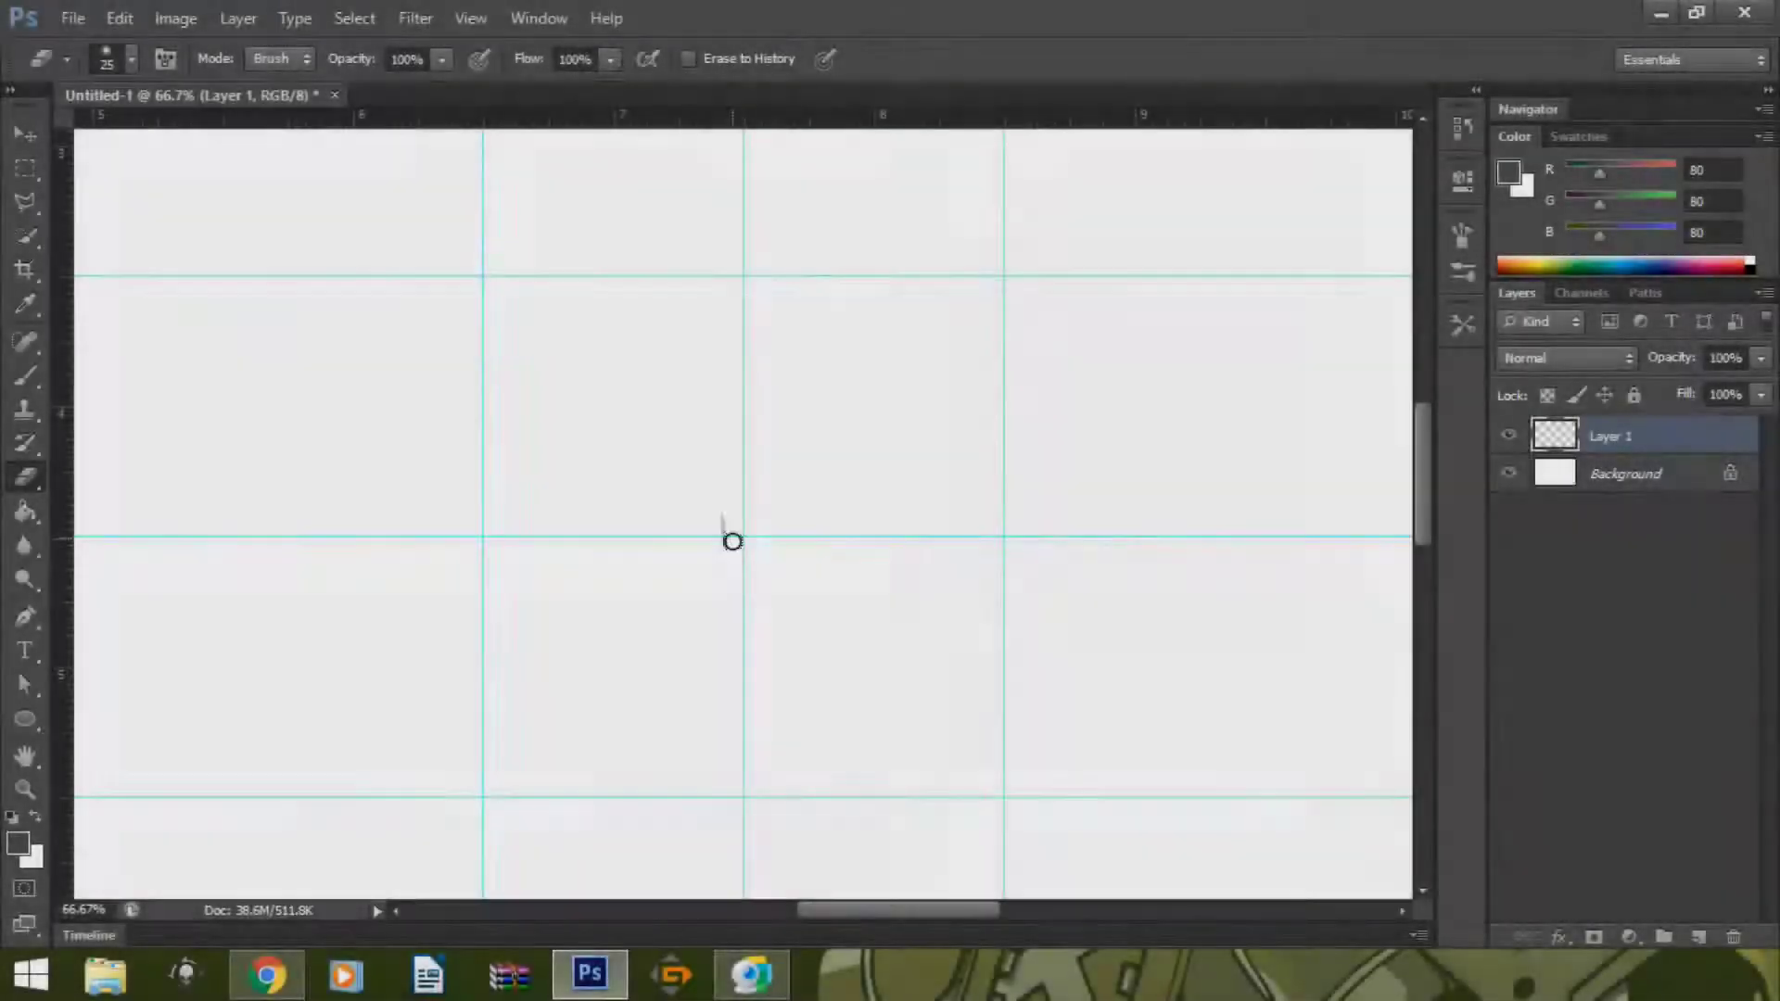
- Sketch the angled grey upper-lid and corner strokes of the first eye just above canvas centre
left_click_drag(732, 540, 1009, 448)
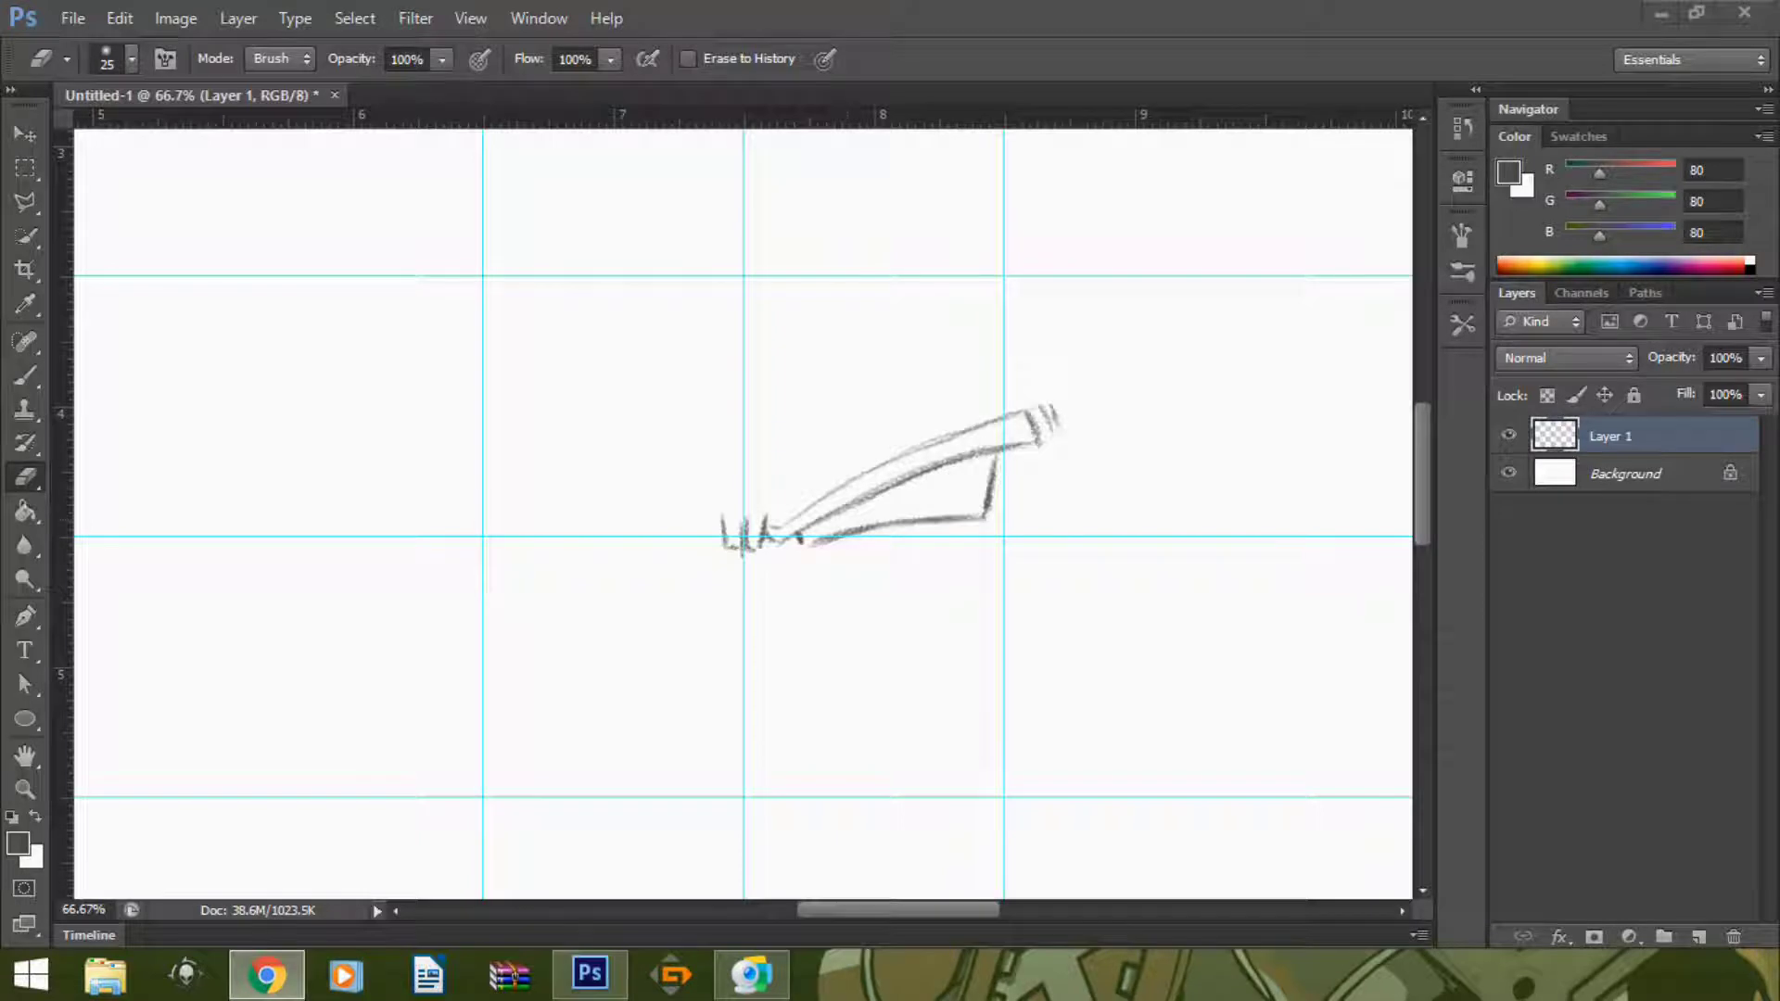
- Add a brow stroke above the eye, then duplicate, flip and slide the copy for a mirrored pair
key("b")
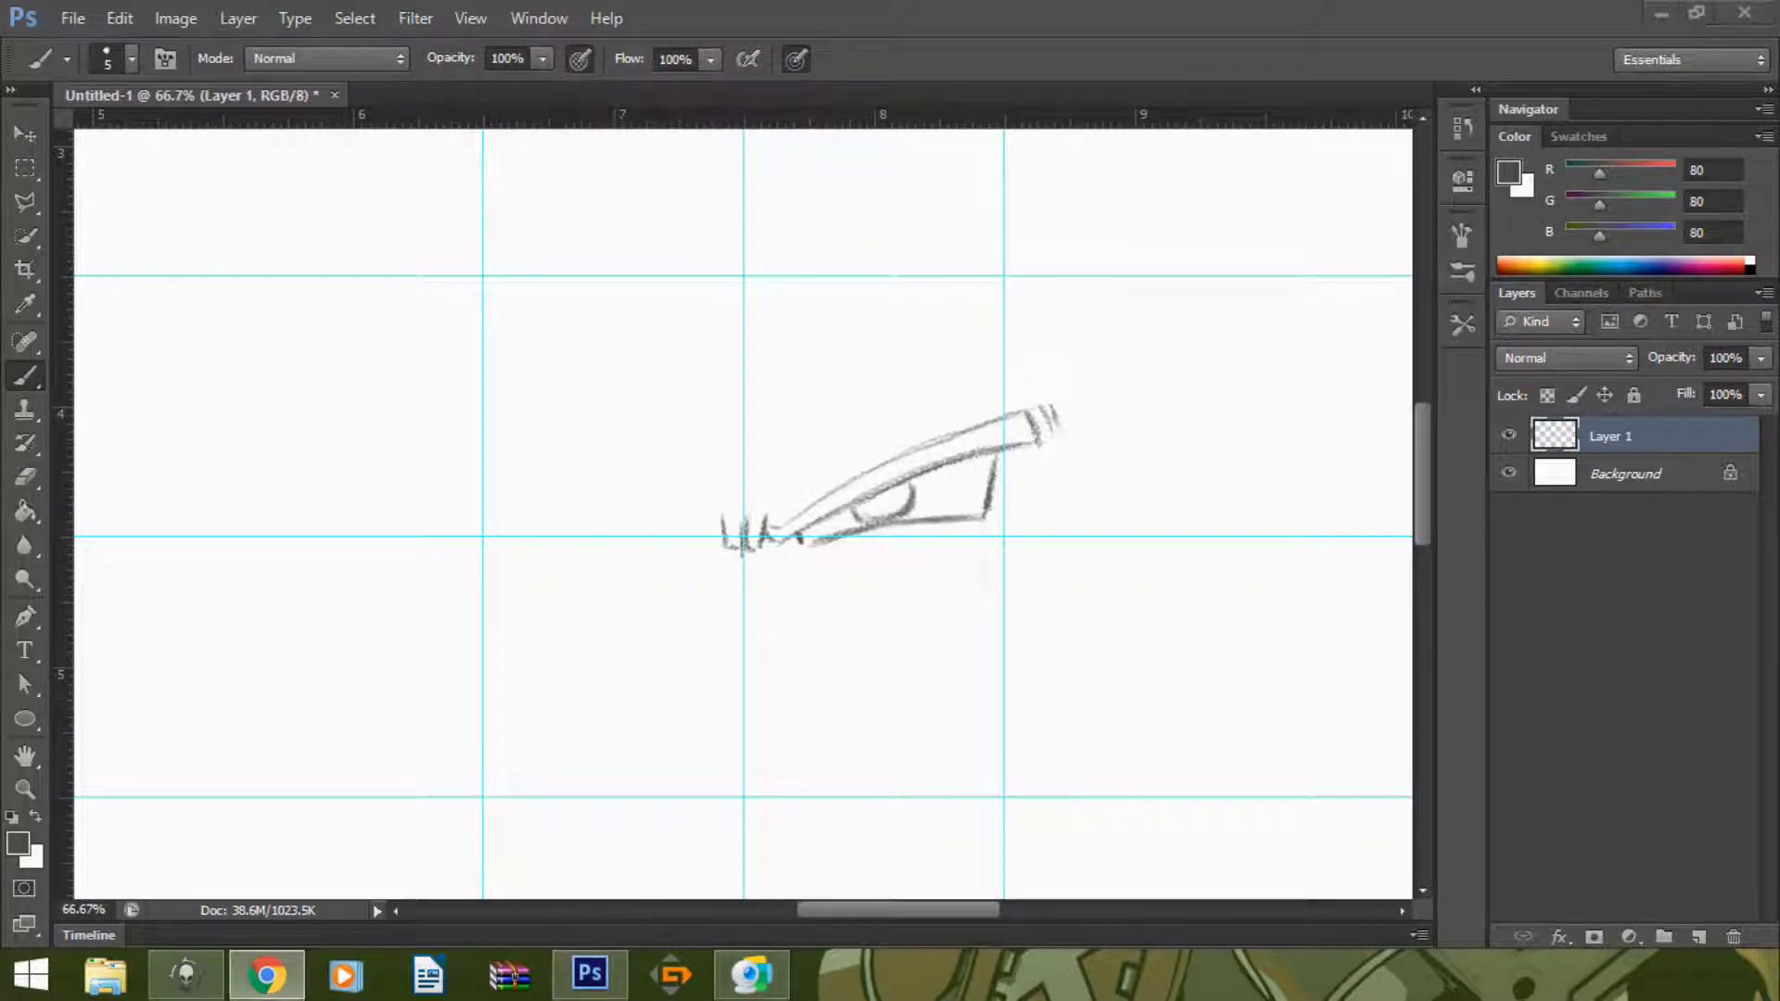
left_click_drag(774, 499, 832, 441)
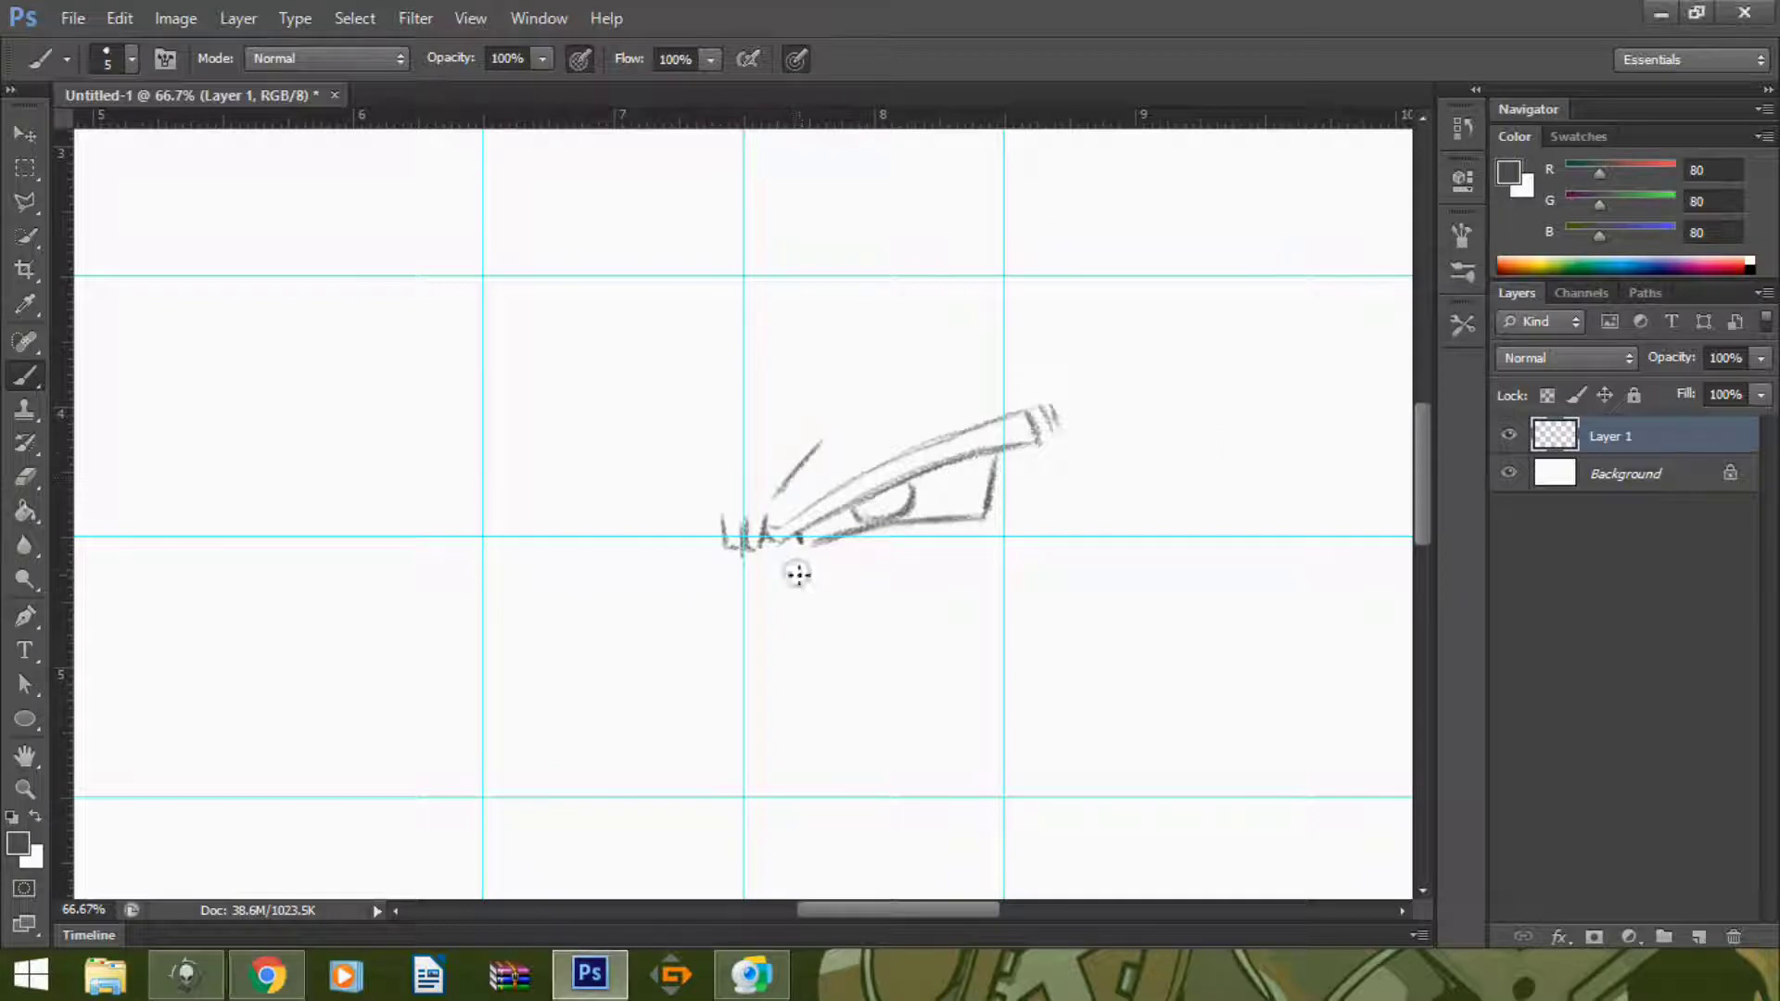
key("v")
key("ctrl+j")
key("ctrl+t")
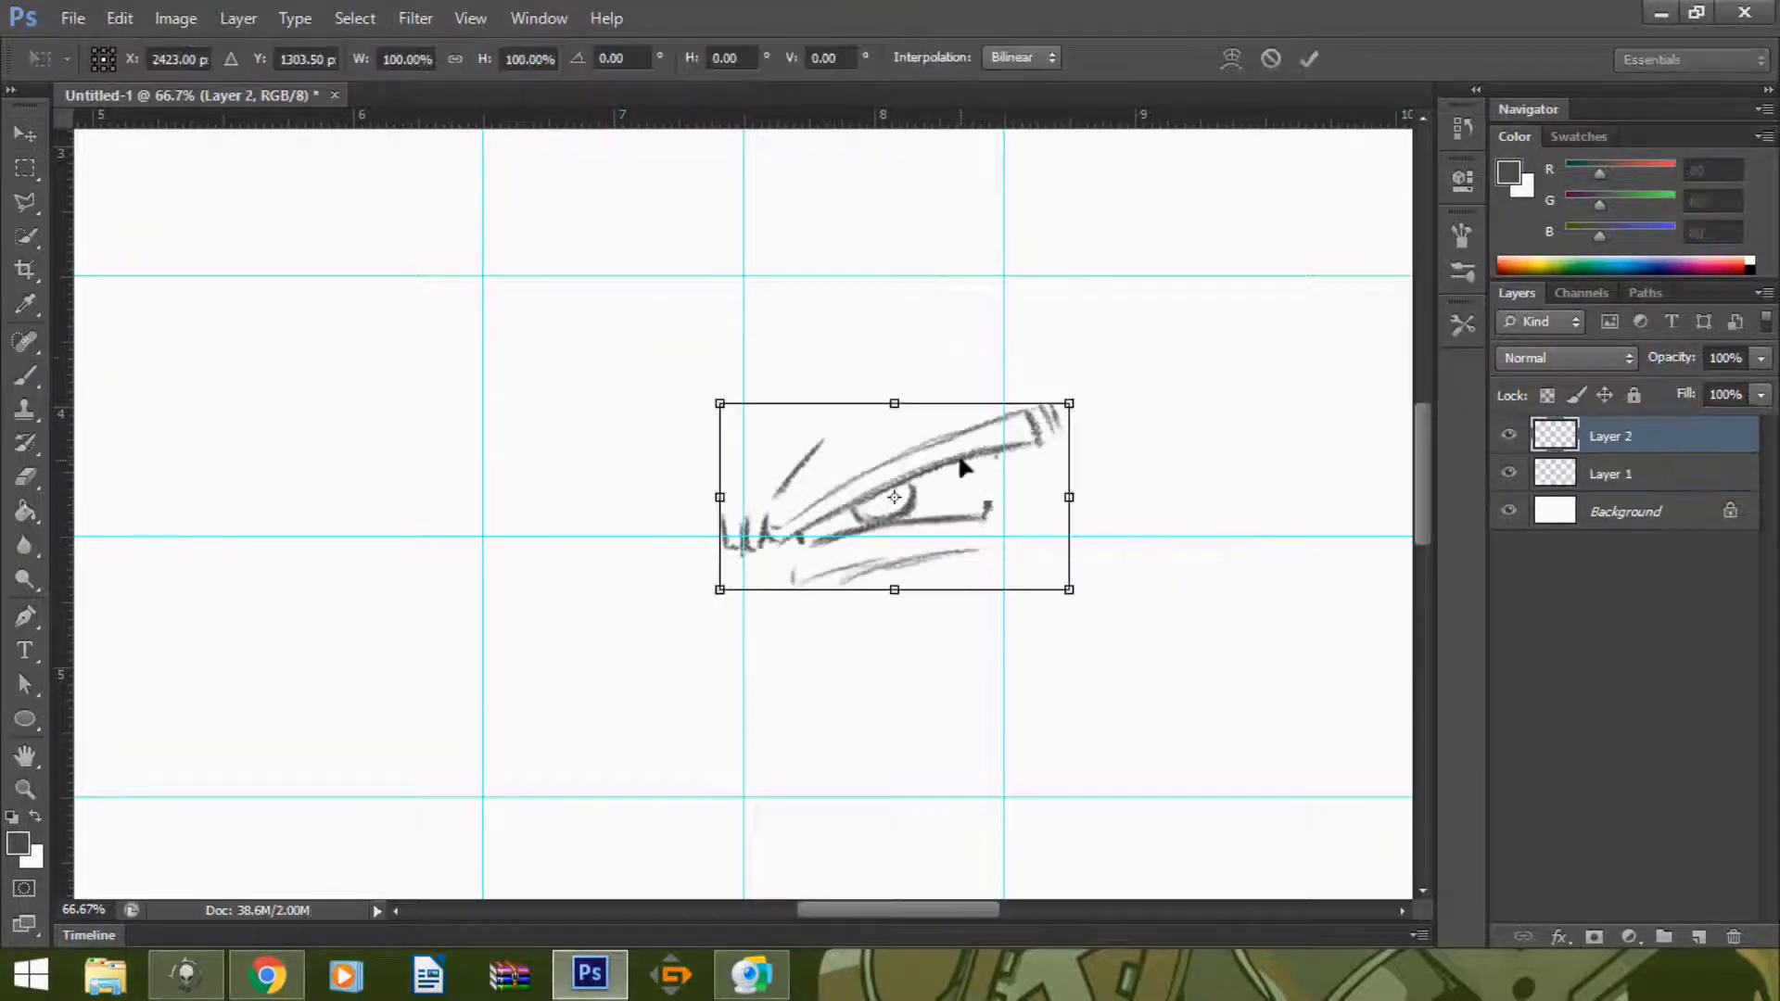
left_click(962, 466)
key("Return")
key("shift+Left")
key("shift+Left")
key("shift+Left")
key("shift+Left")
key("shift+Left")
key("shift+Left")
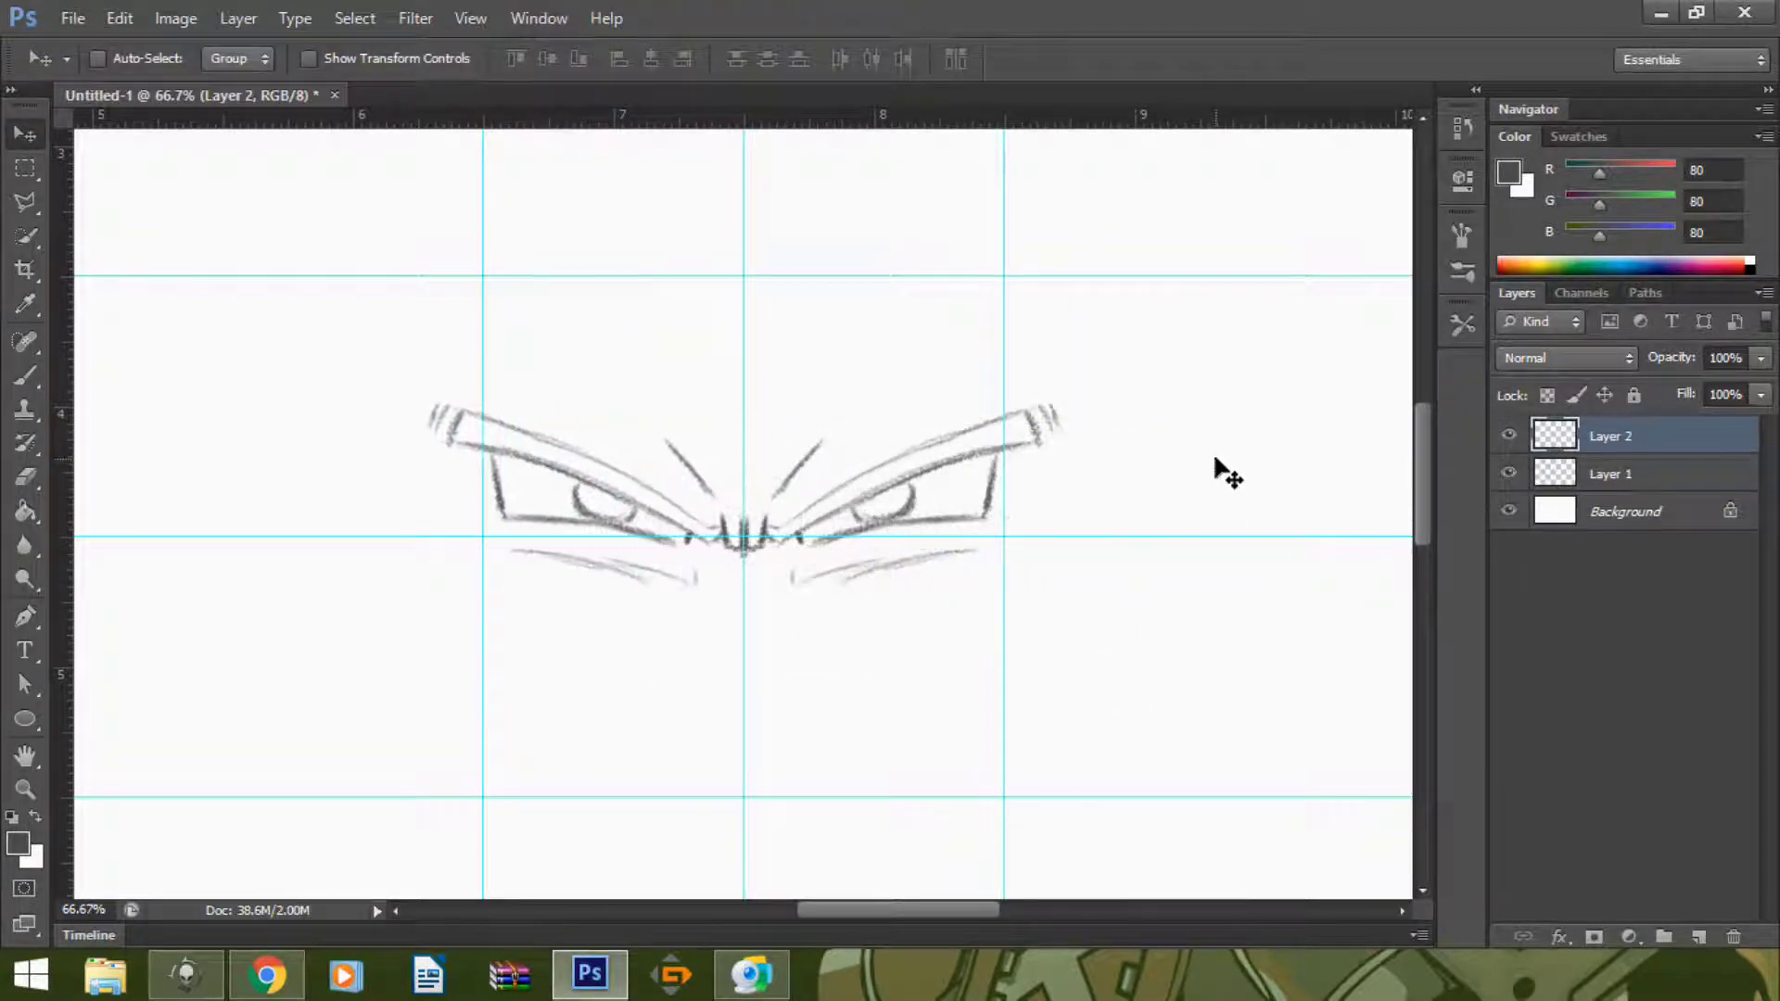
- On a new layer, draw a nose line below the eyes and stretch it taller
key("e")
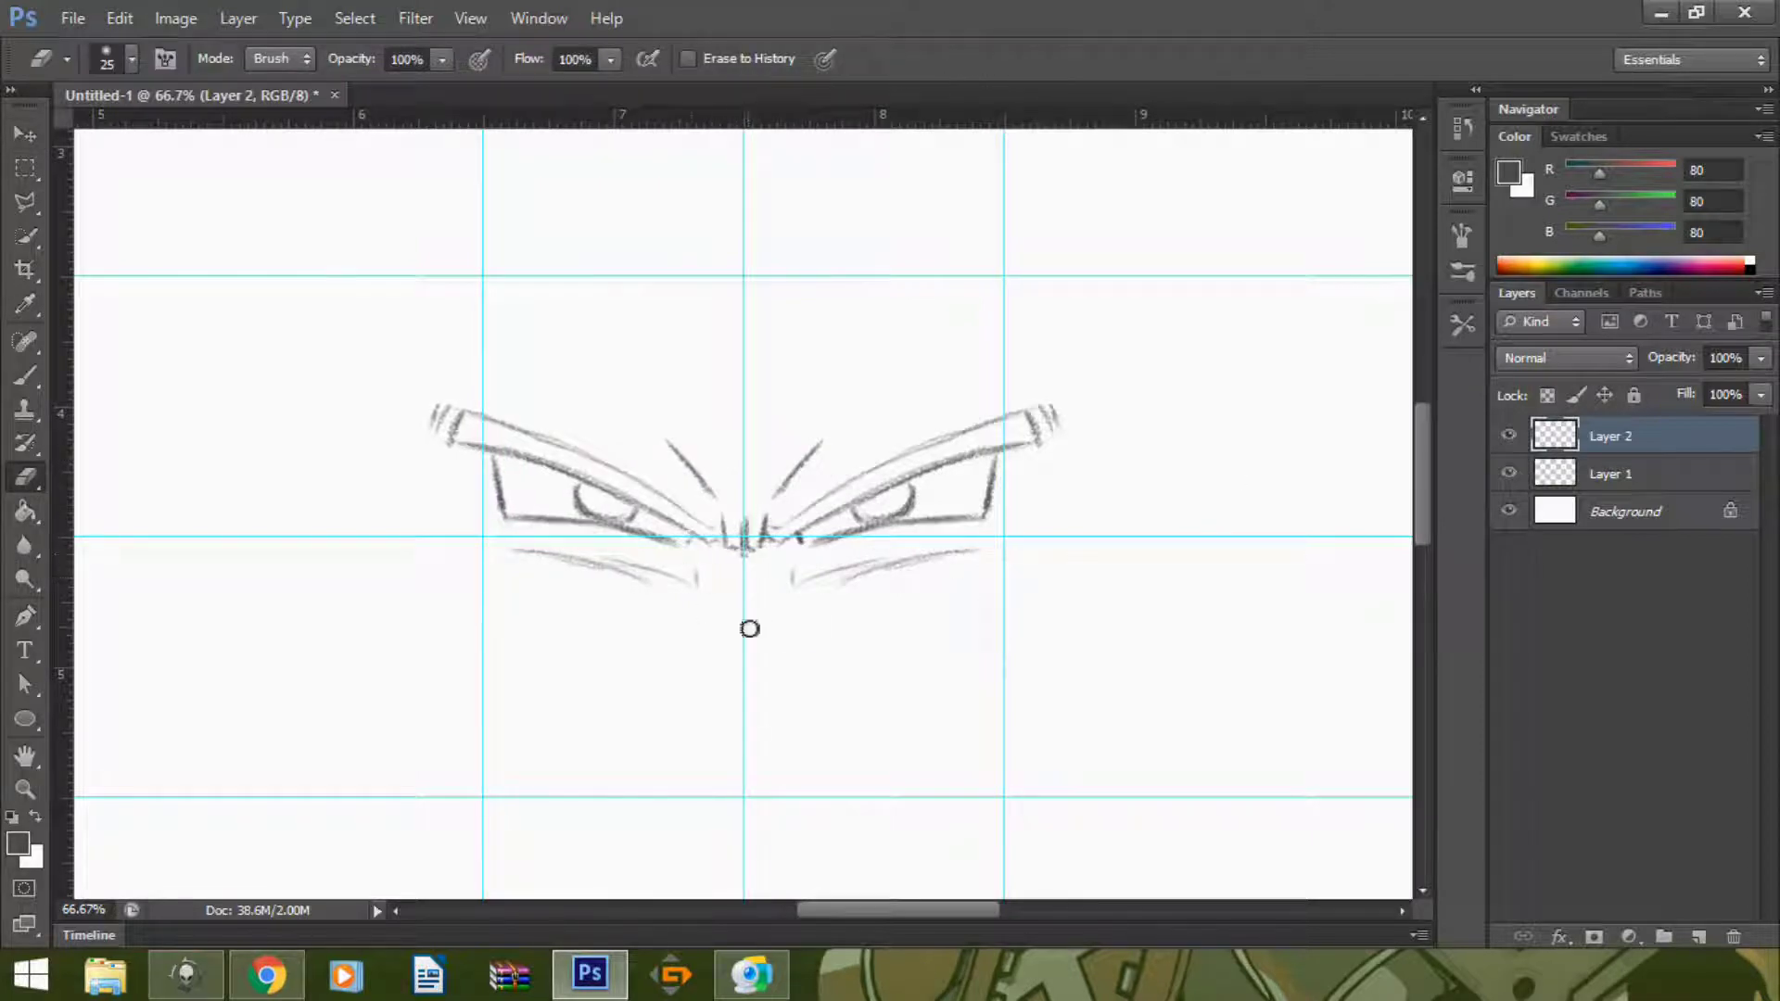
key("b")
key("ctrl+alt+shift+n")
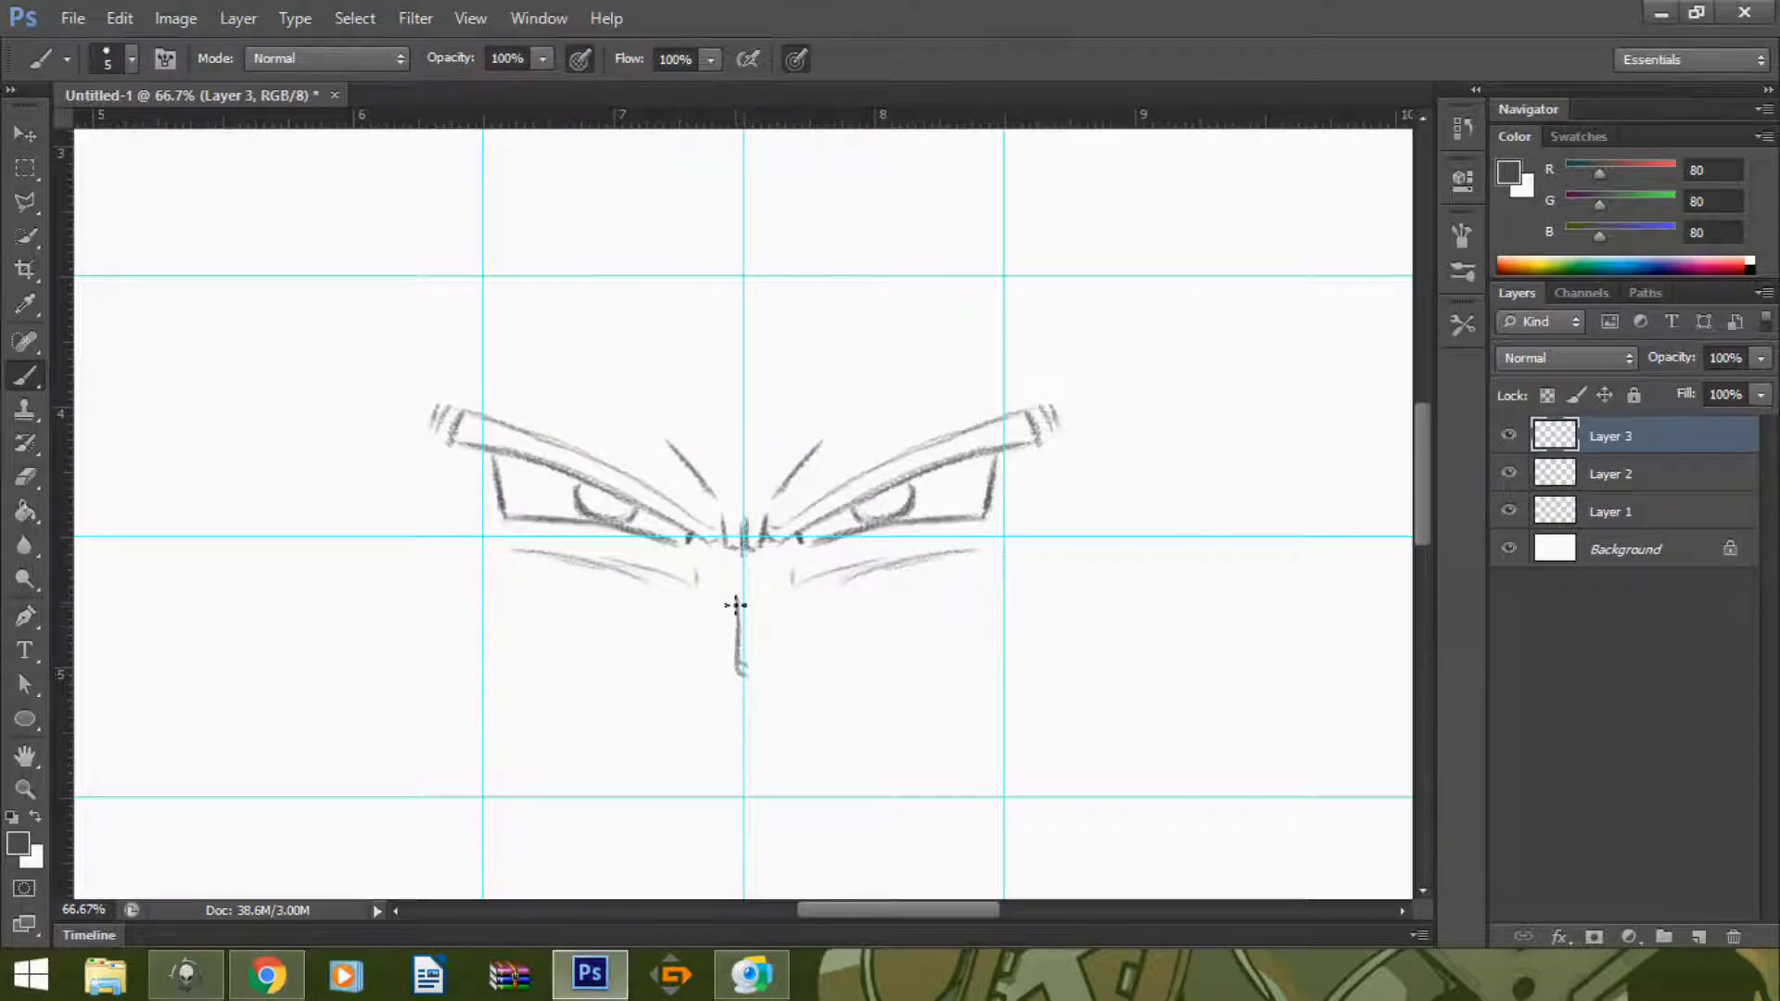
key("ctrl+t")
left_click_drag(746, 676, 746, 700)
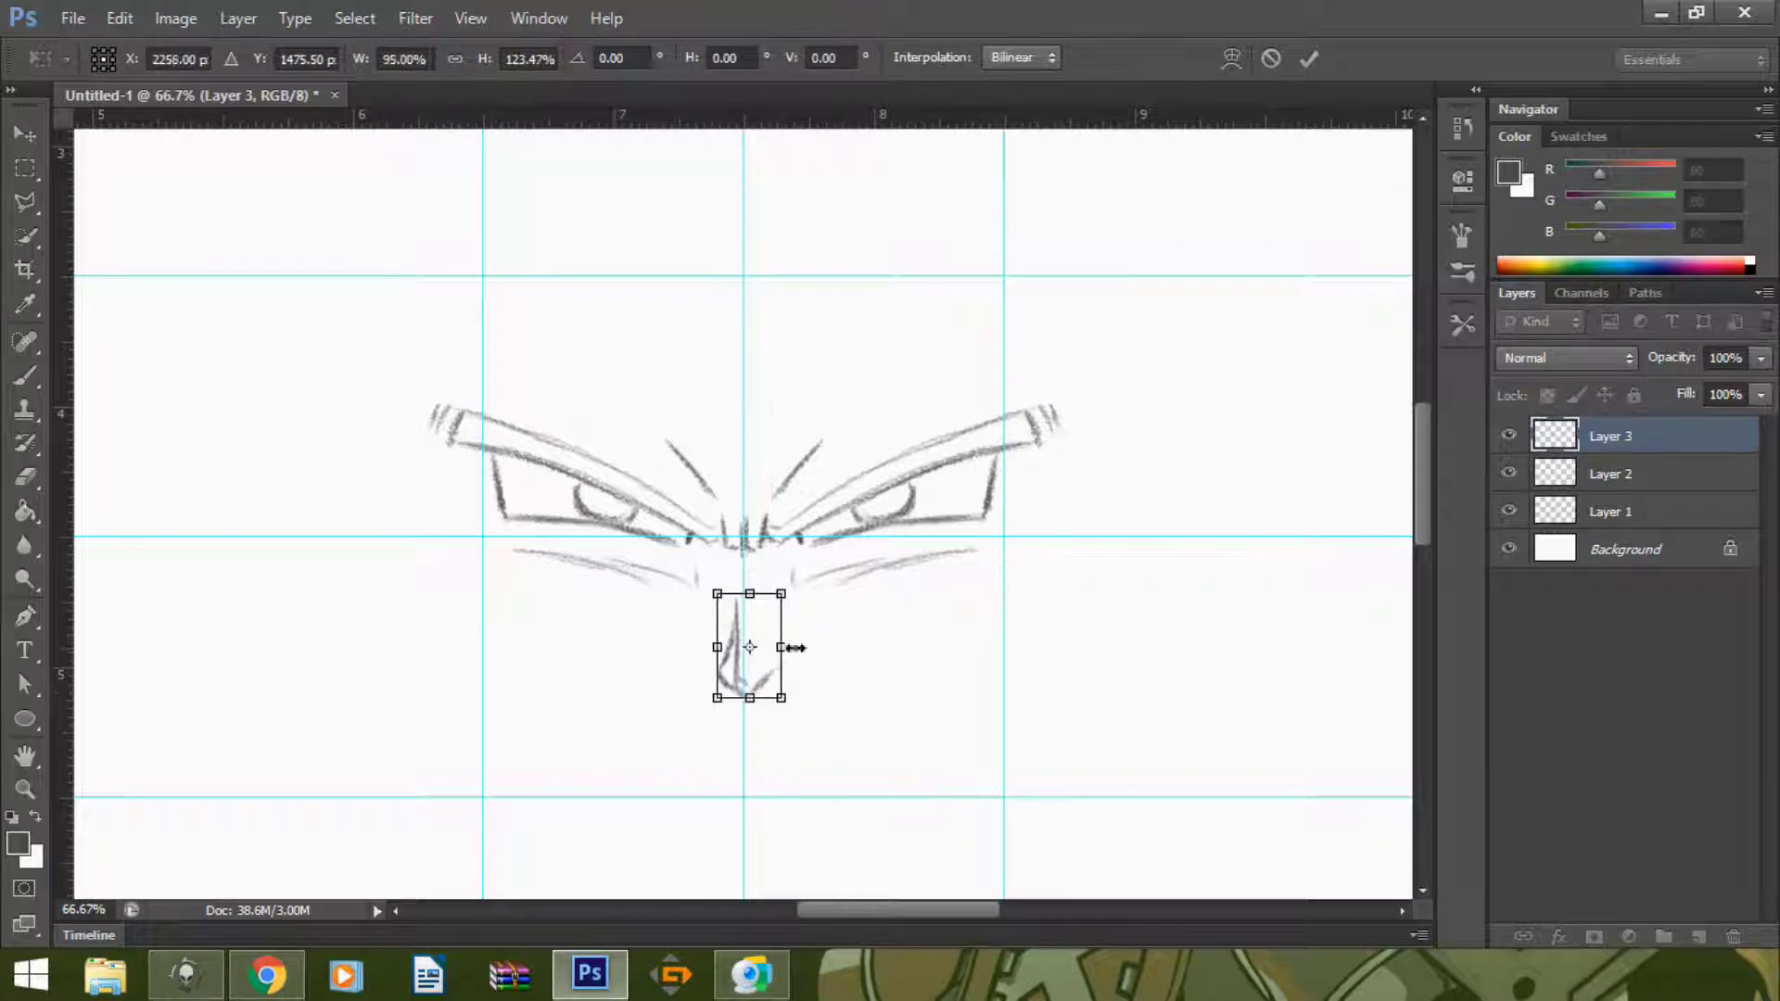
key("v")
key("Return")
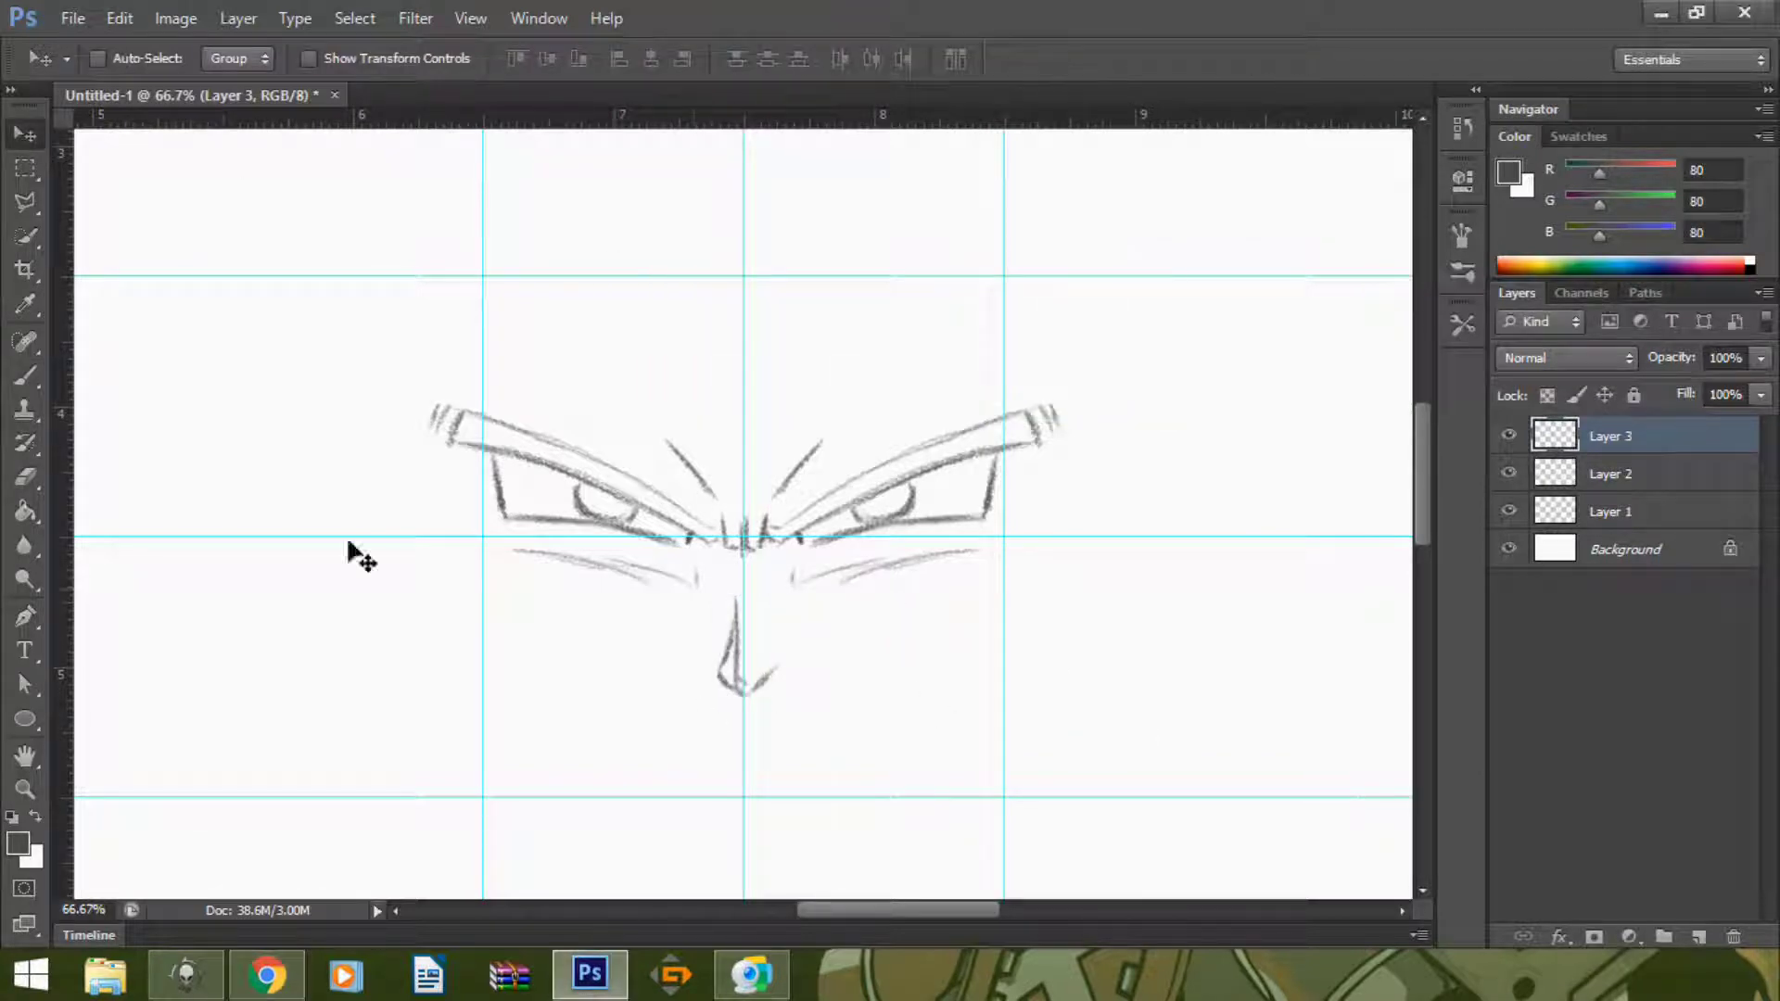
- Draw the mouth stroke below the nose and widen it to the left with Free Transform
key("b")
key("ctrl+plus")
left_click_drag(730, 594, 816, 603)
key("ctrl+minus")
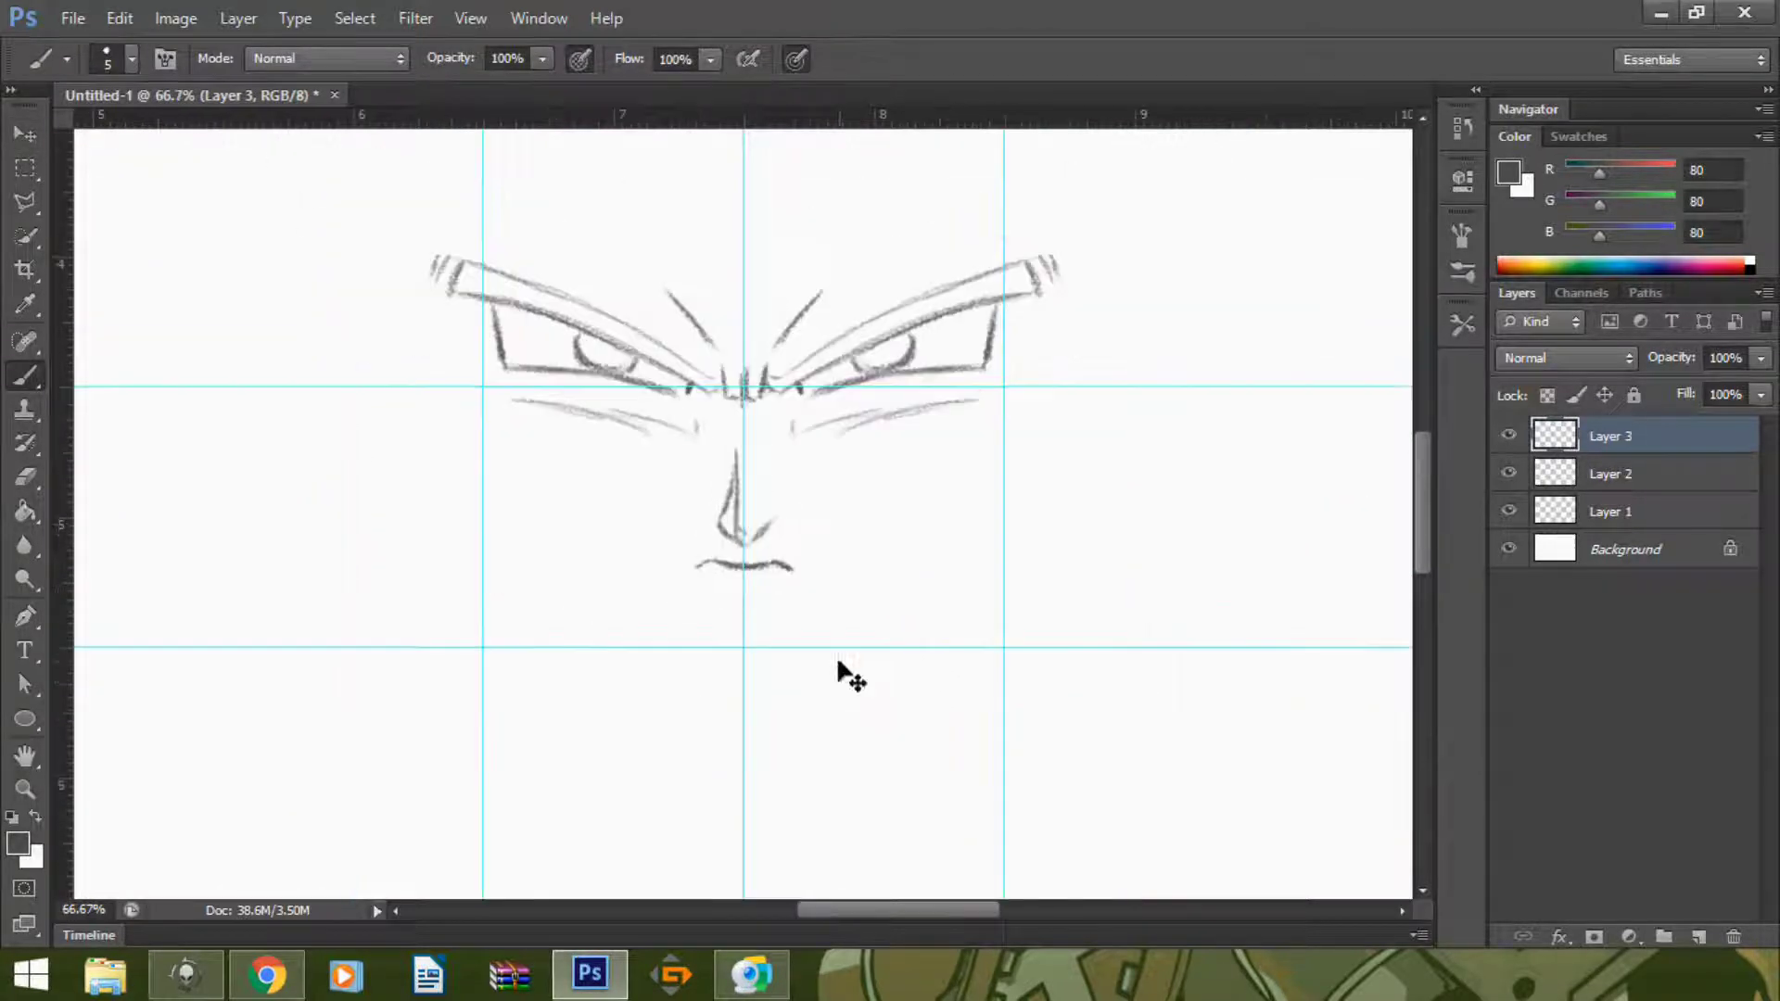
key("m")
key("ctrl+t")
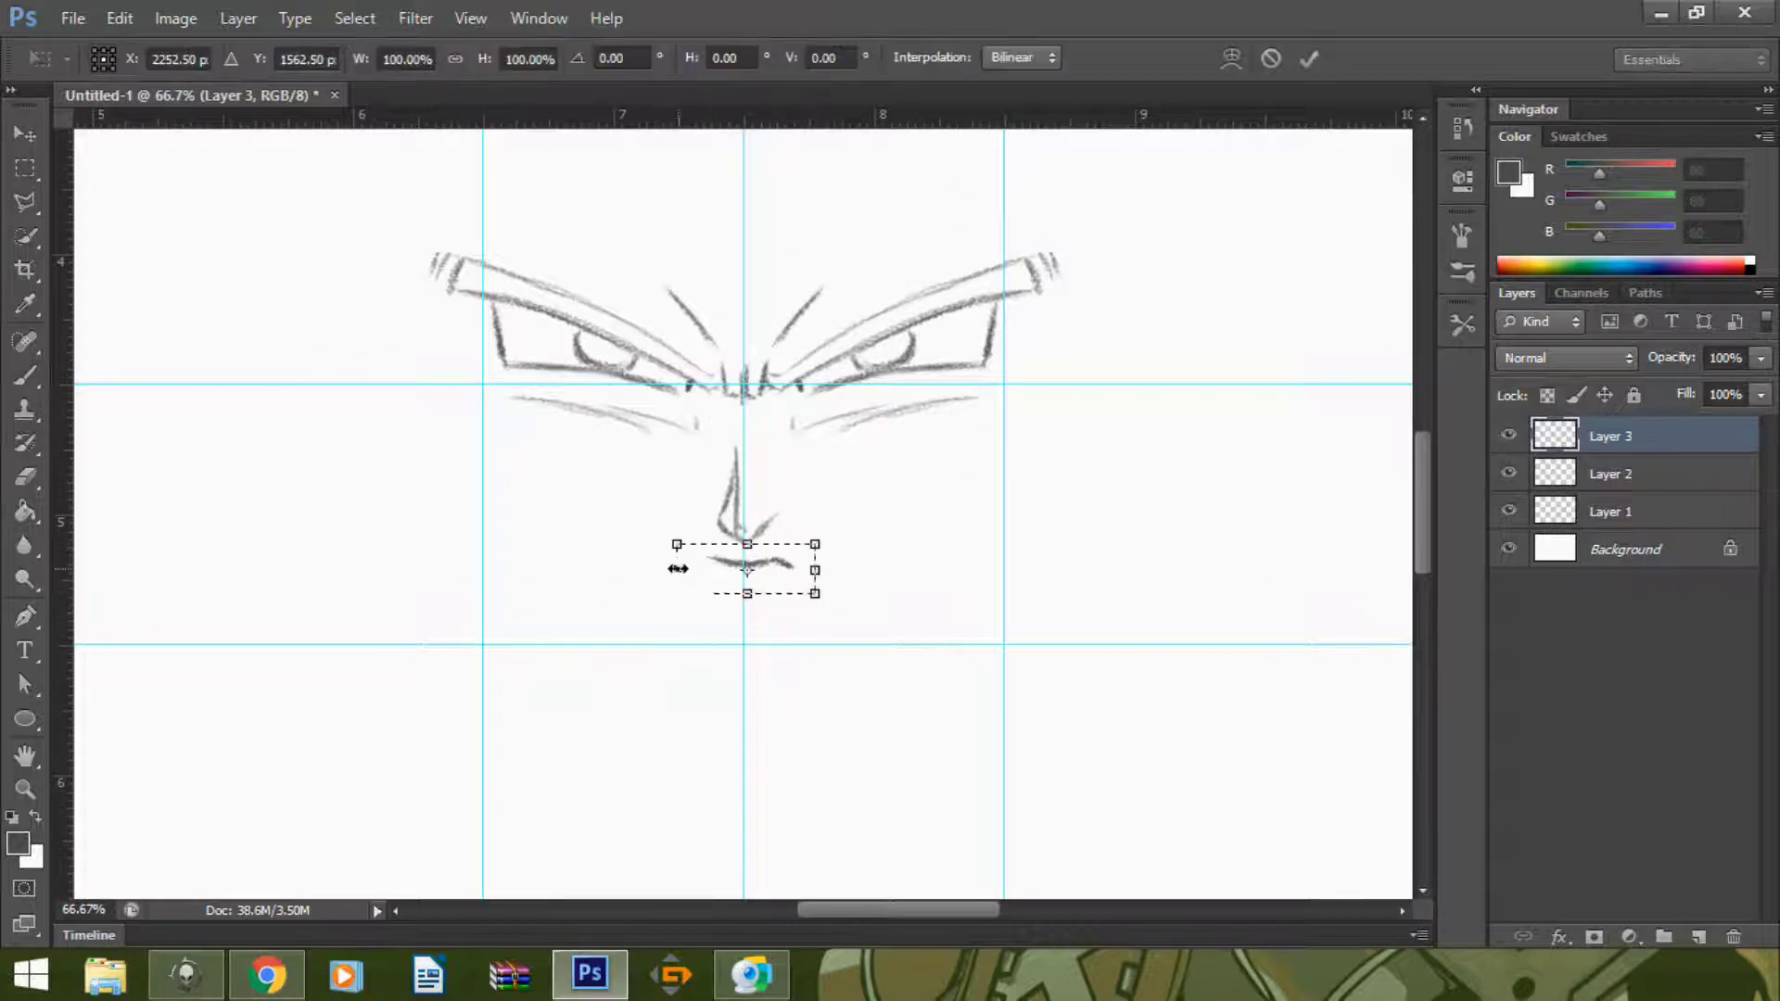
left_click_drag(725, 563, 691, 563)
key("Return")
key("v")
key("m")
scroll(88, 177, "up", 1)
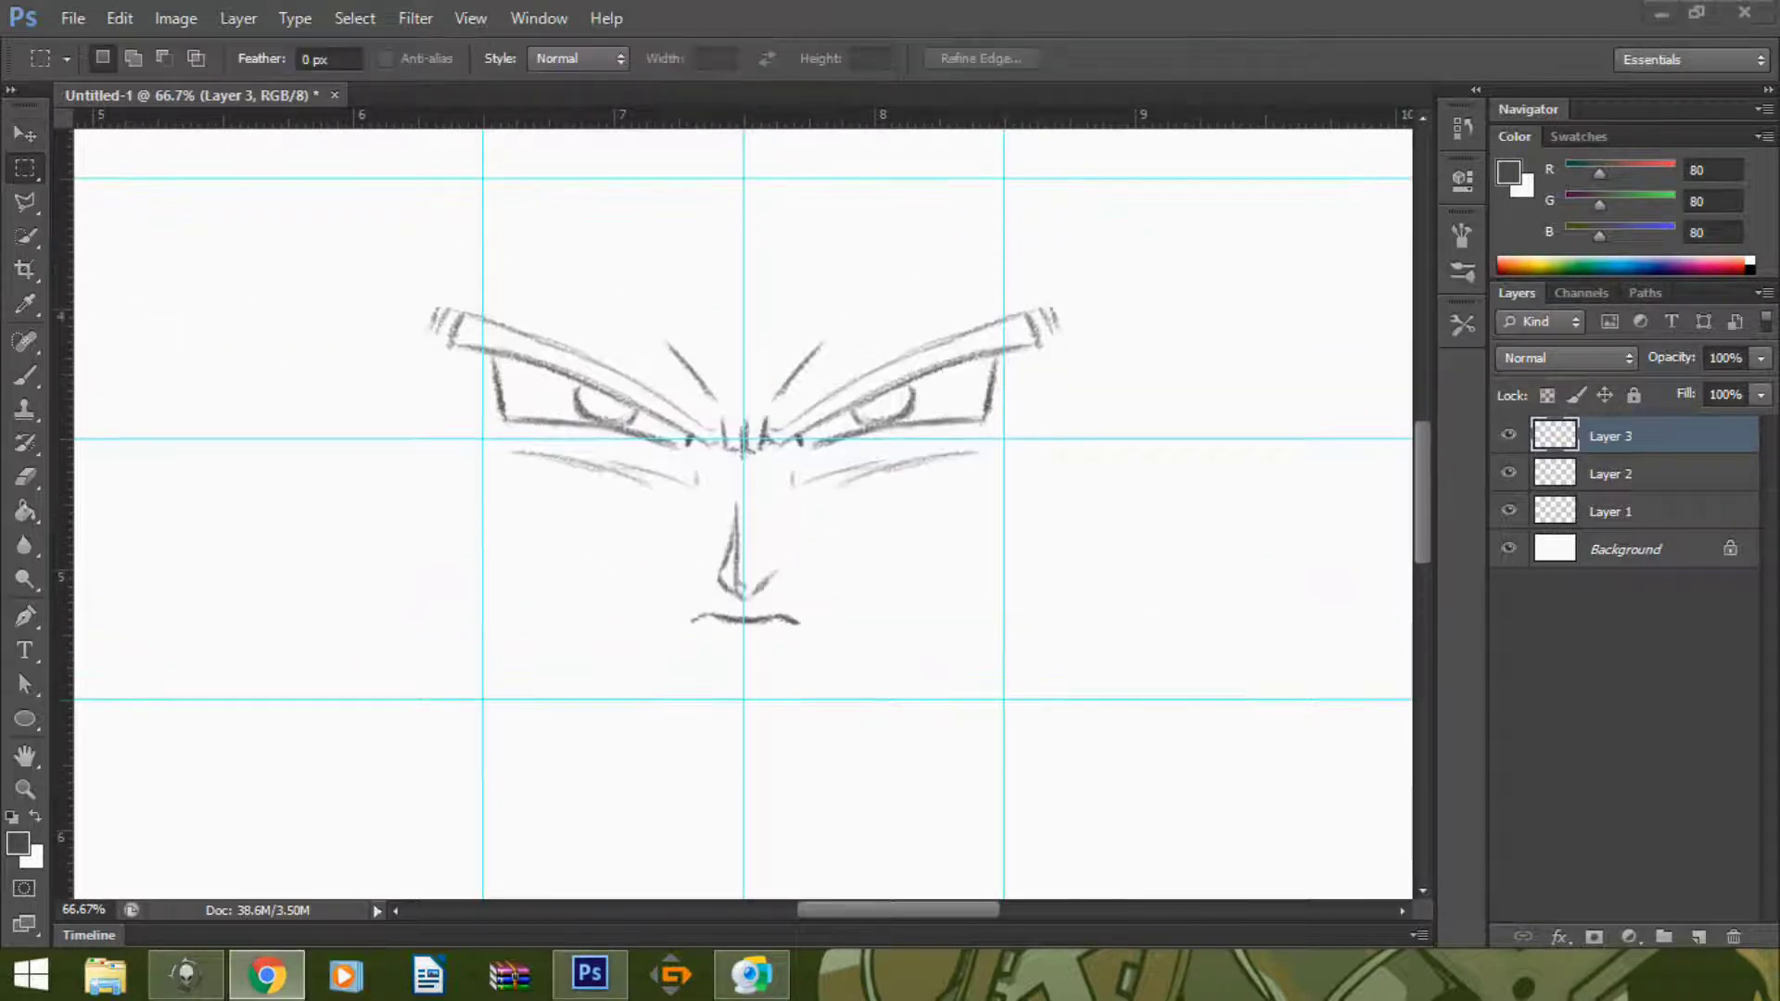
- Draw the angular jaw segments with the Line tool, meeting at a pointed chin
left_click(25, 720)
mouse_move(396, 409)
left_mouse_down()
mouse_move(350, 270)
mouse_move(529, 627)
mouse_move(744, 726)
left_mouse_up()
key("ctrl+z")
left_click_drag(743, 727, 941, 627)
left_click_drag(941, 628, 1103, 337)
- Merge the jaw shape layers and give them a light, low-opacity Stroke layer style
key("v")
left_click_drag(1594, 495, 1589, 503)
right_click(1588, 503)
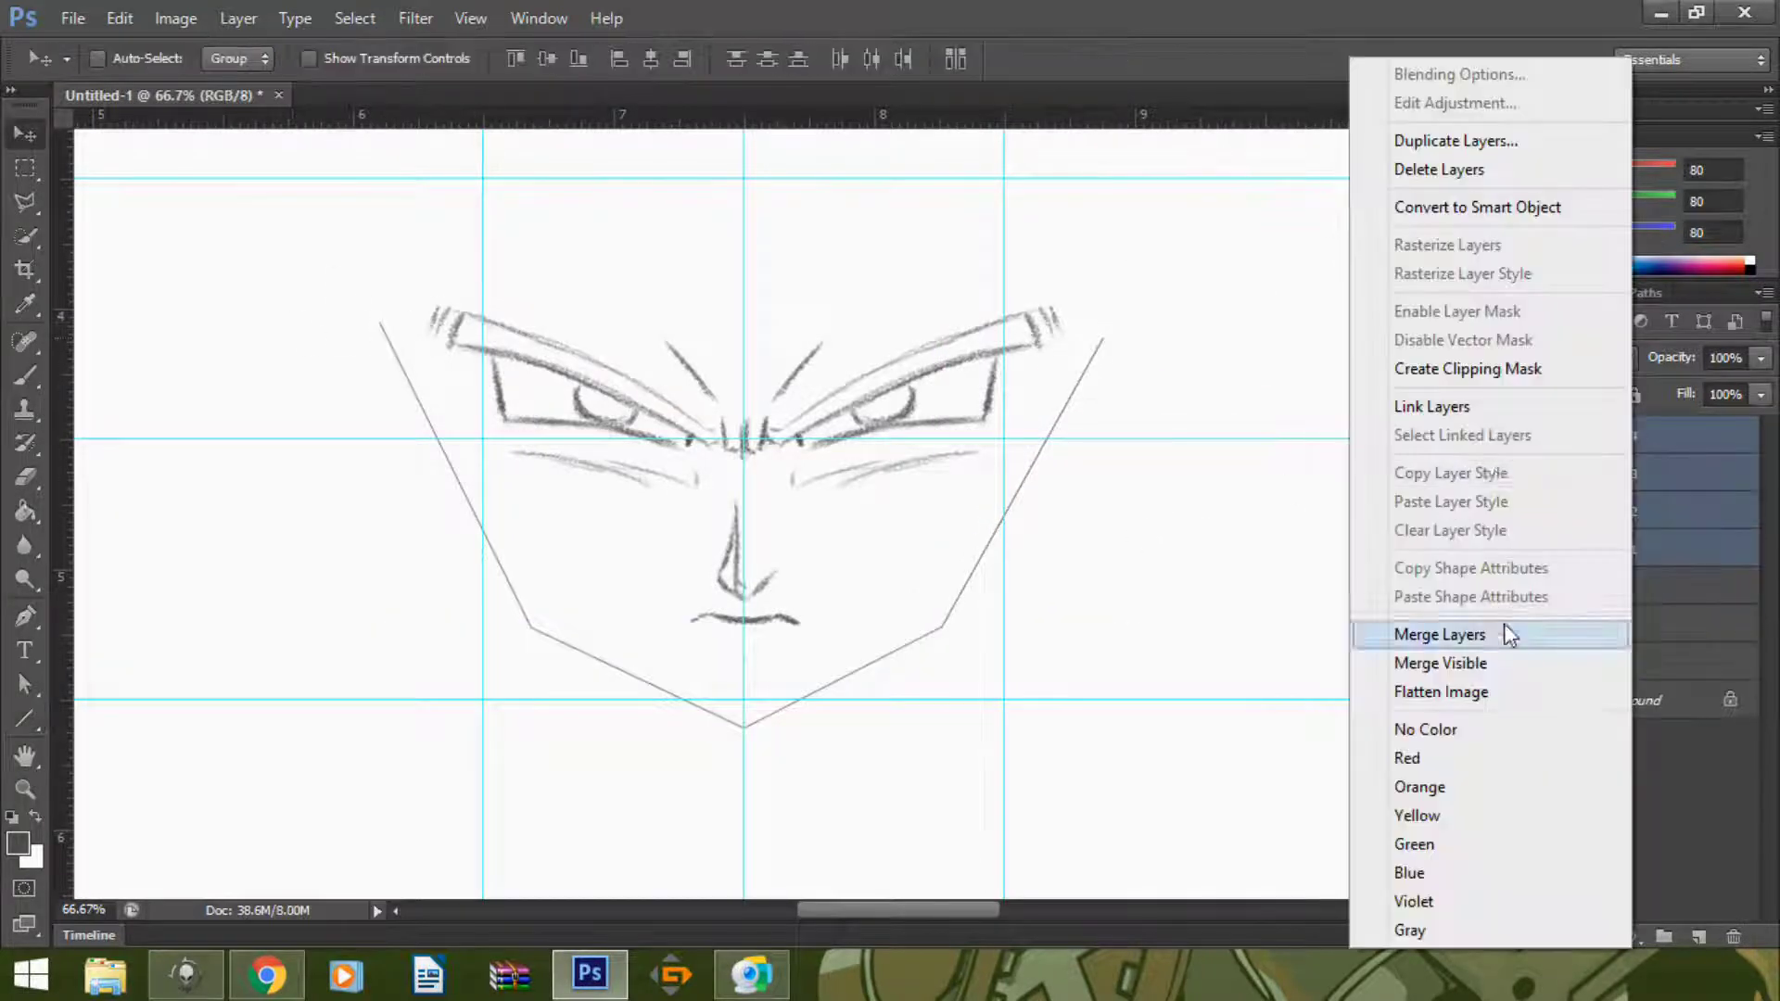
left_click(1510, 624)
left_click(238, 17)
left_click(80, 251)
left_click_drag(1494, 283, 1422, 282)
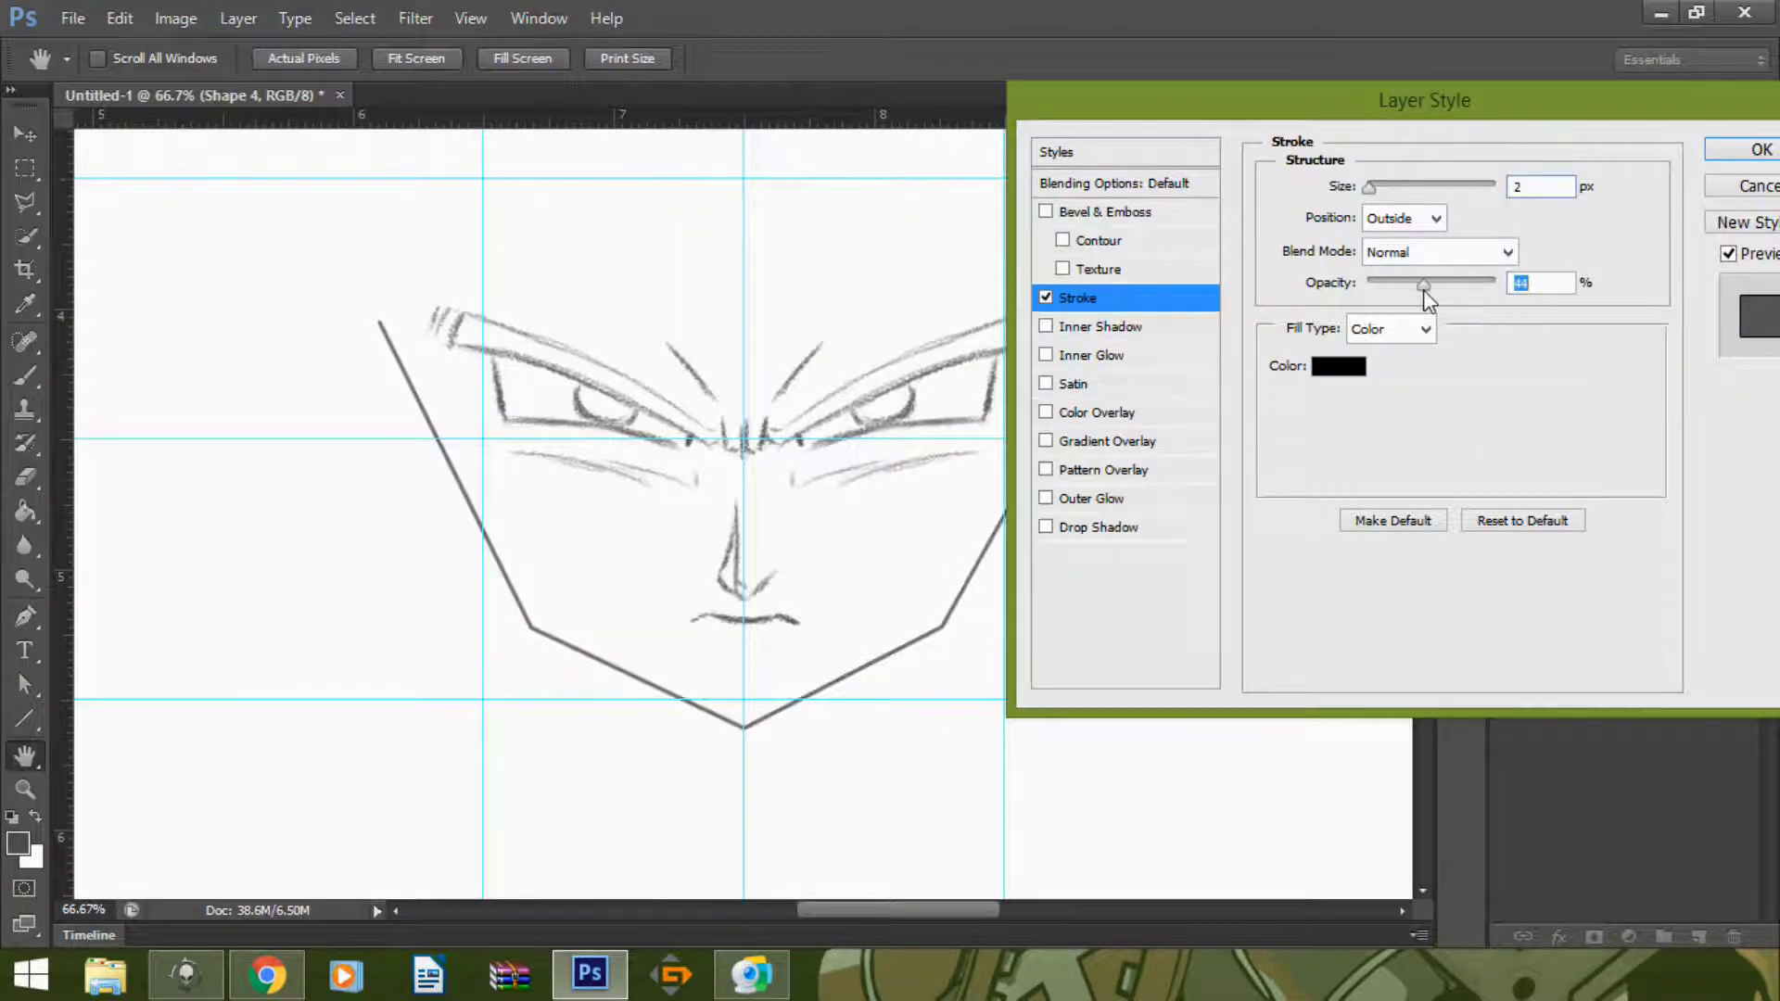
key("Return")
left_click(1464, 281)
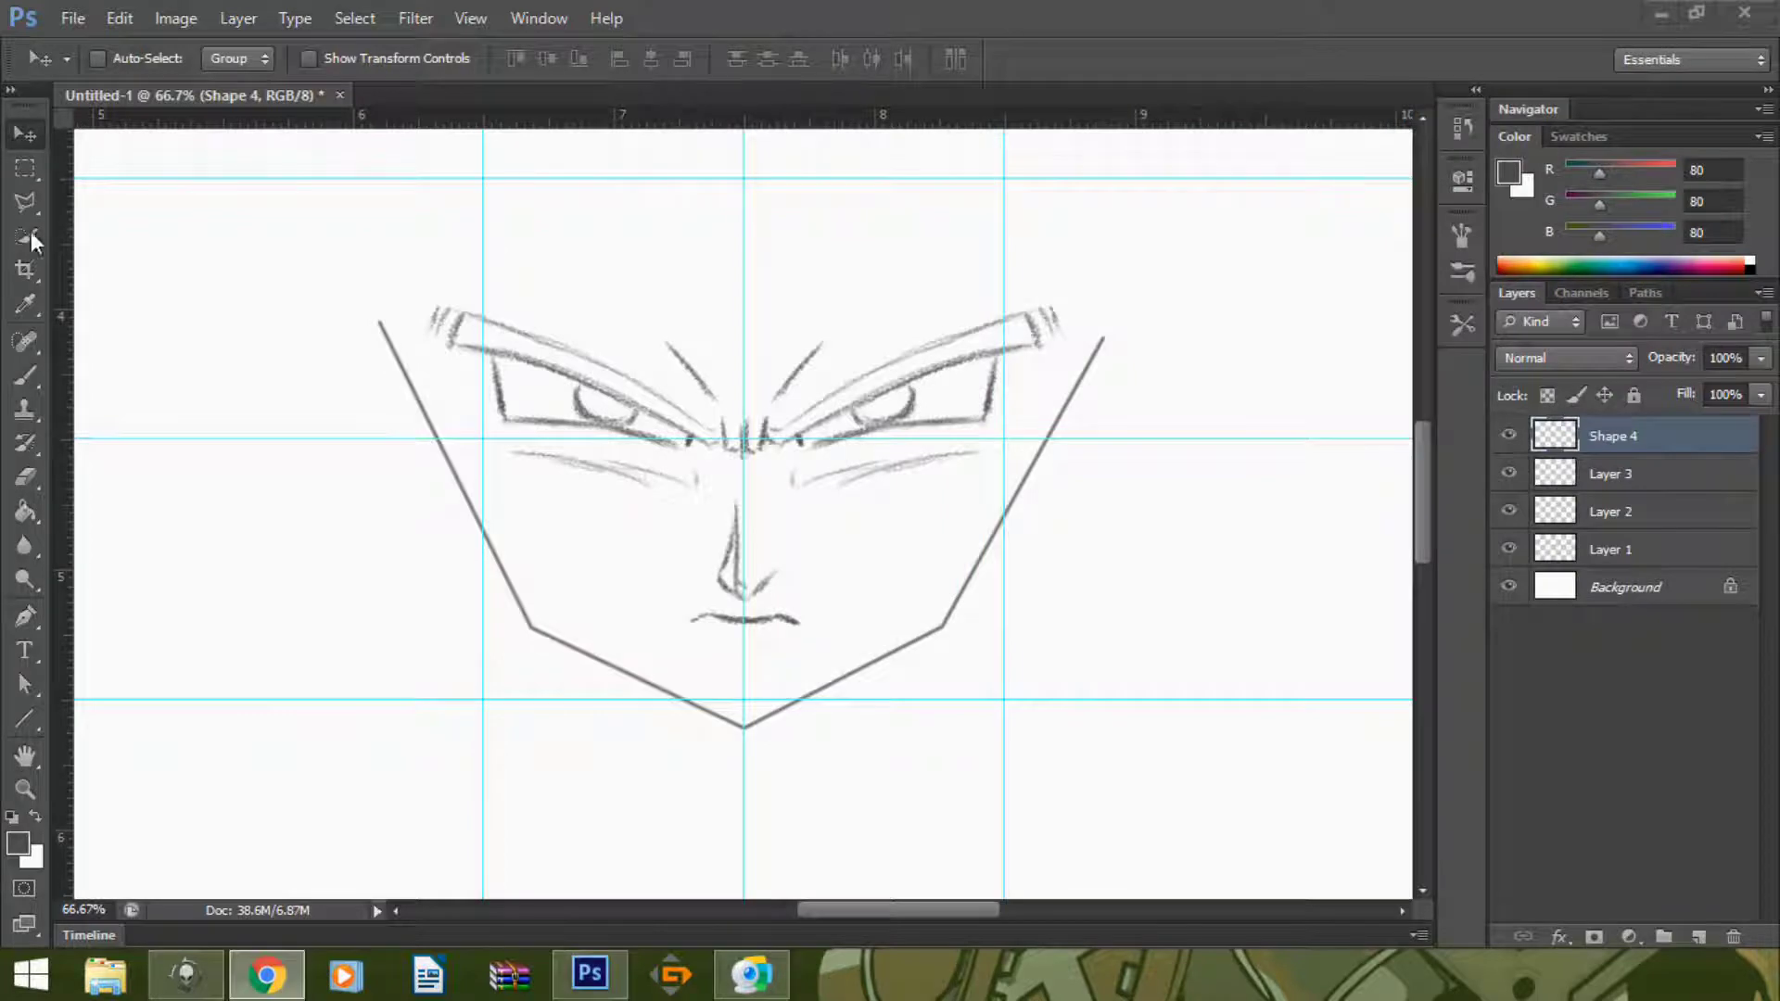
- Tidy the chin joints with eraser and brush, then add a fourth blank layer
key("e")
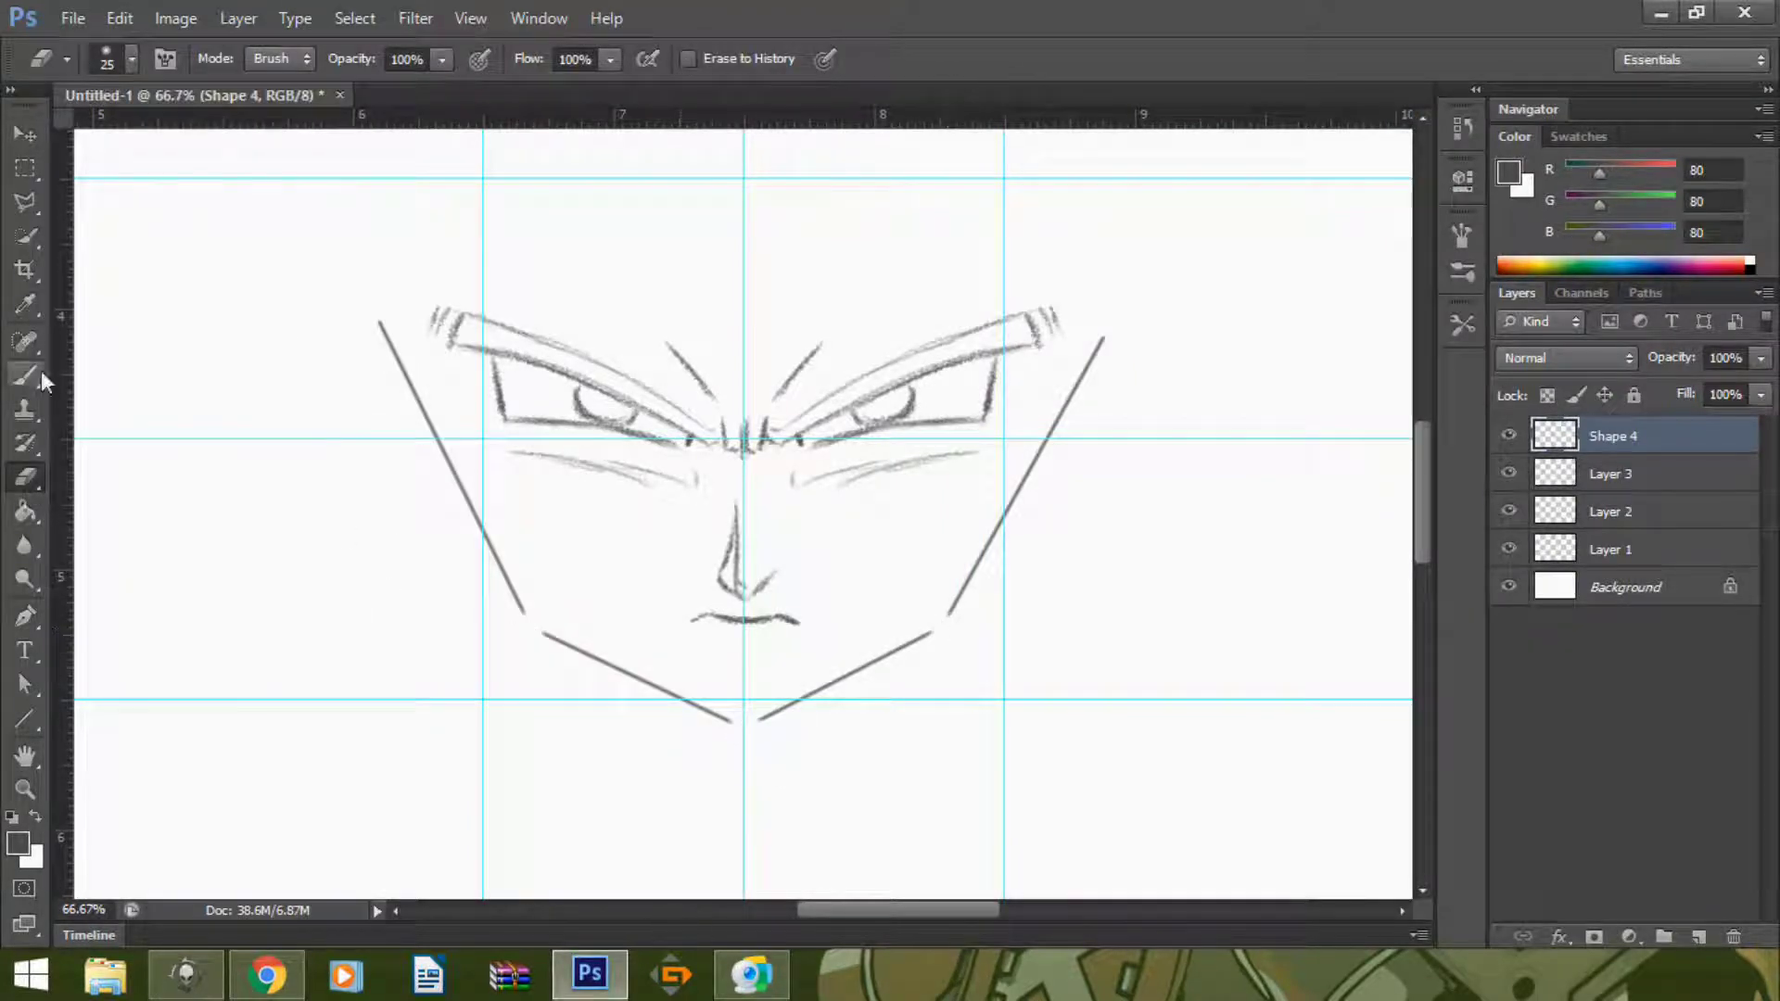
left_click(25, 376)
left_click(131, 58)
left_click(535, 616)
key("ctrl+plus")
key("ctrl+plus")
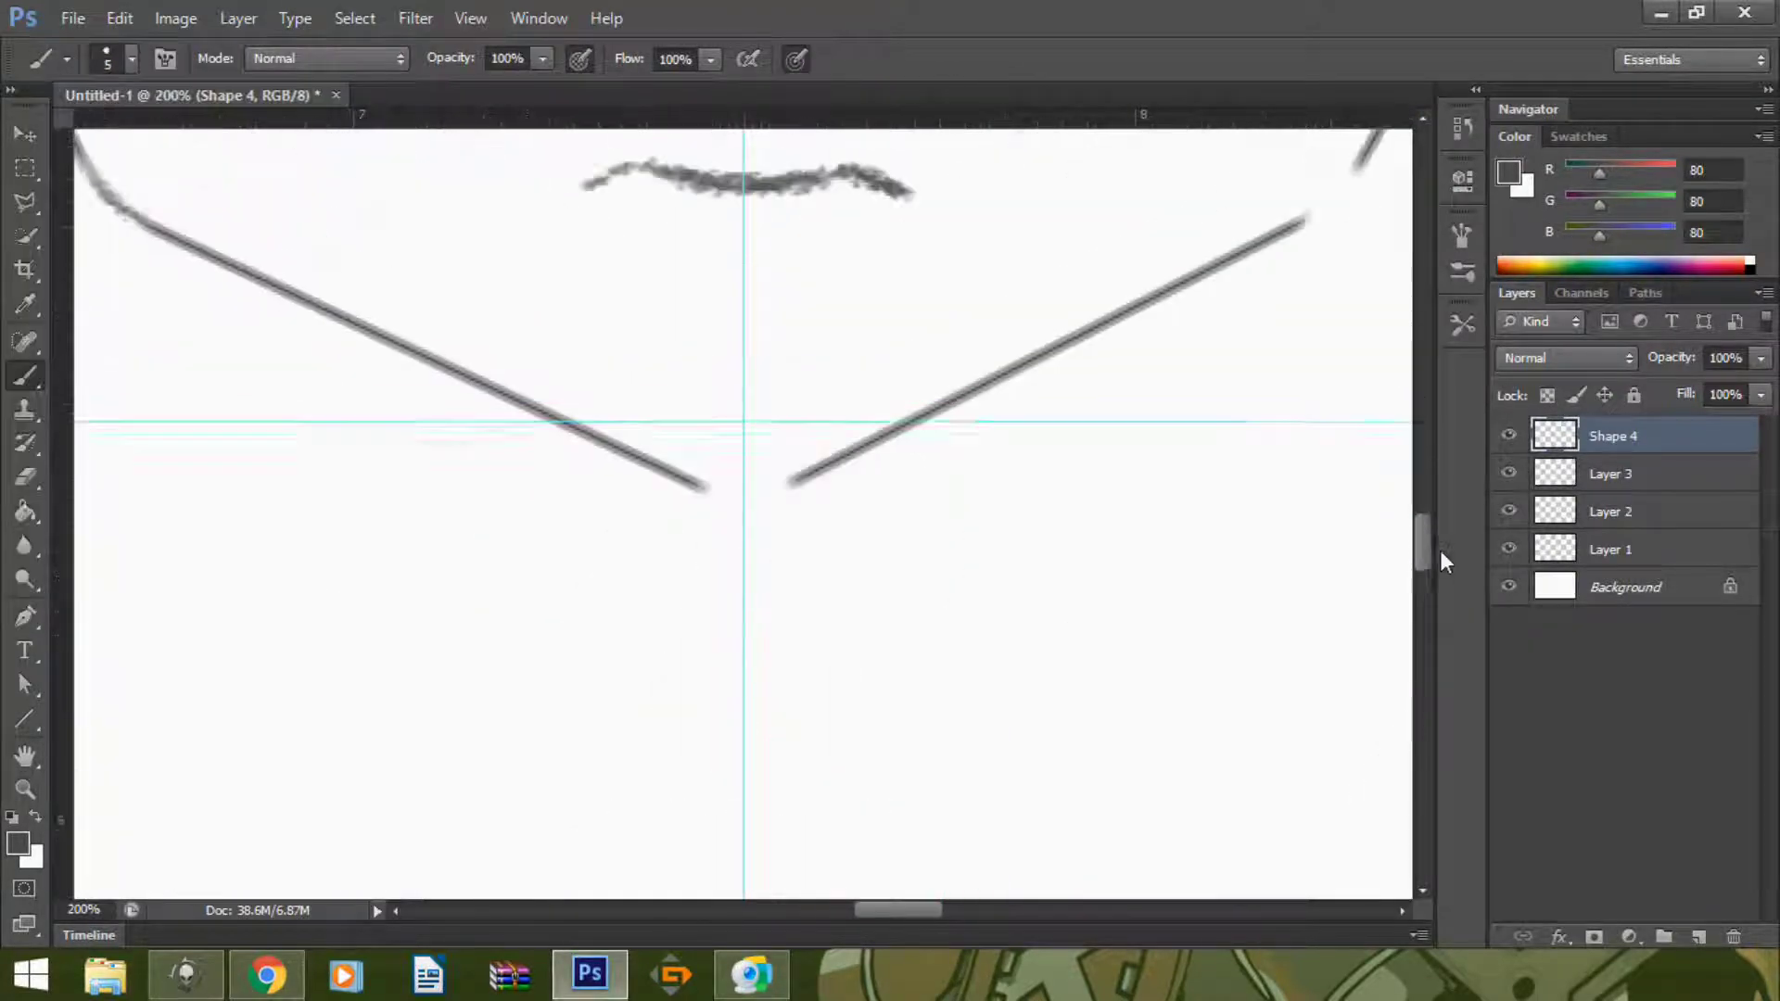
left_click_drag(728, 612, 732, 489)
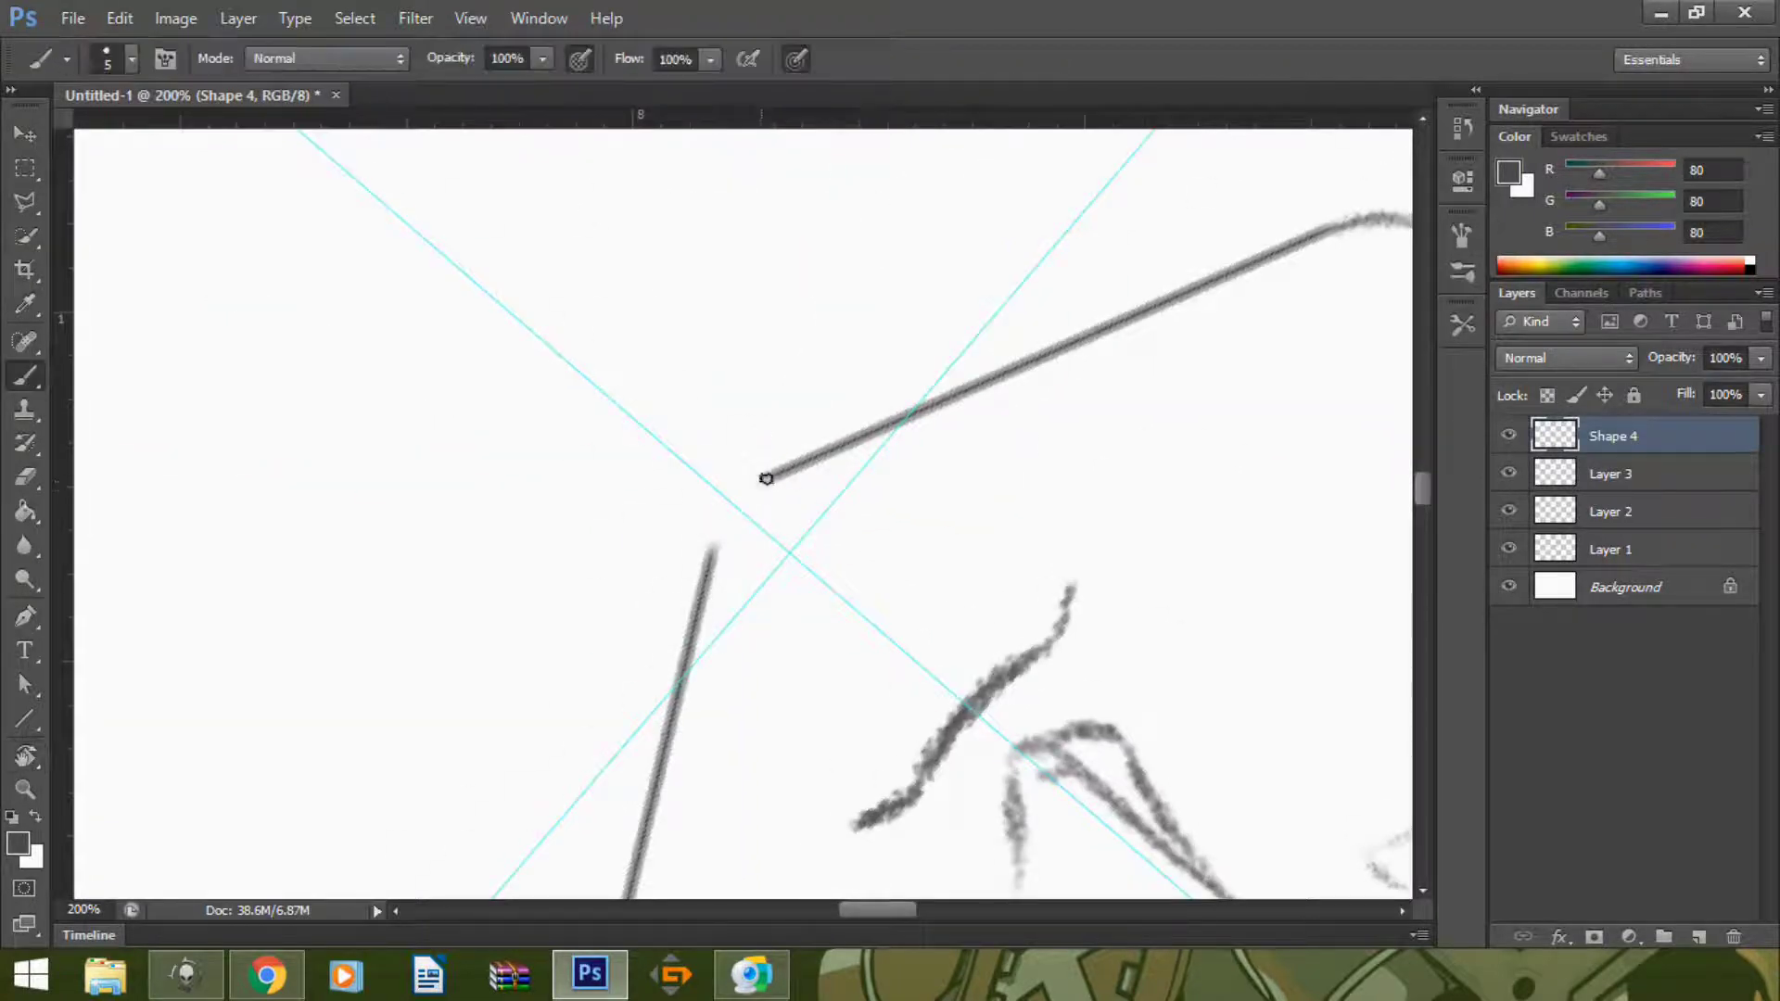
left_click_drag(717, 590, 584, 497)
key("Escape")
key("e")
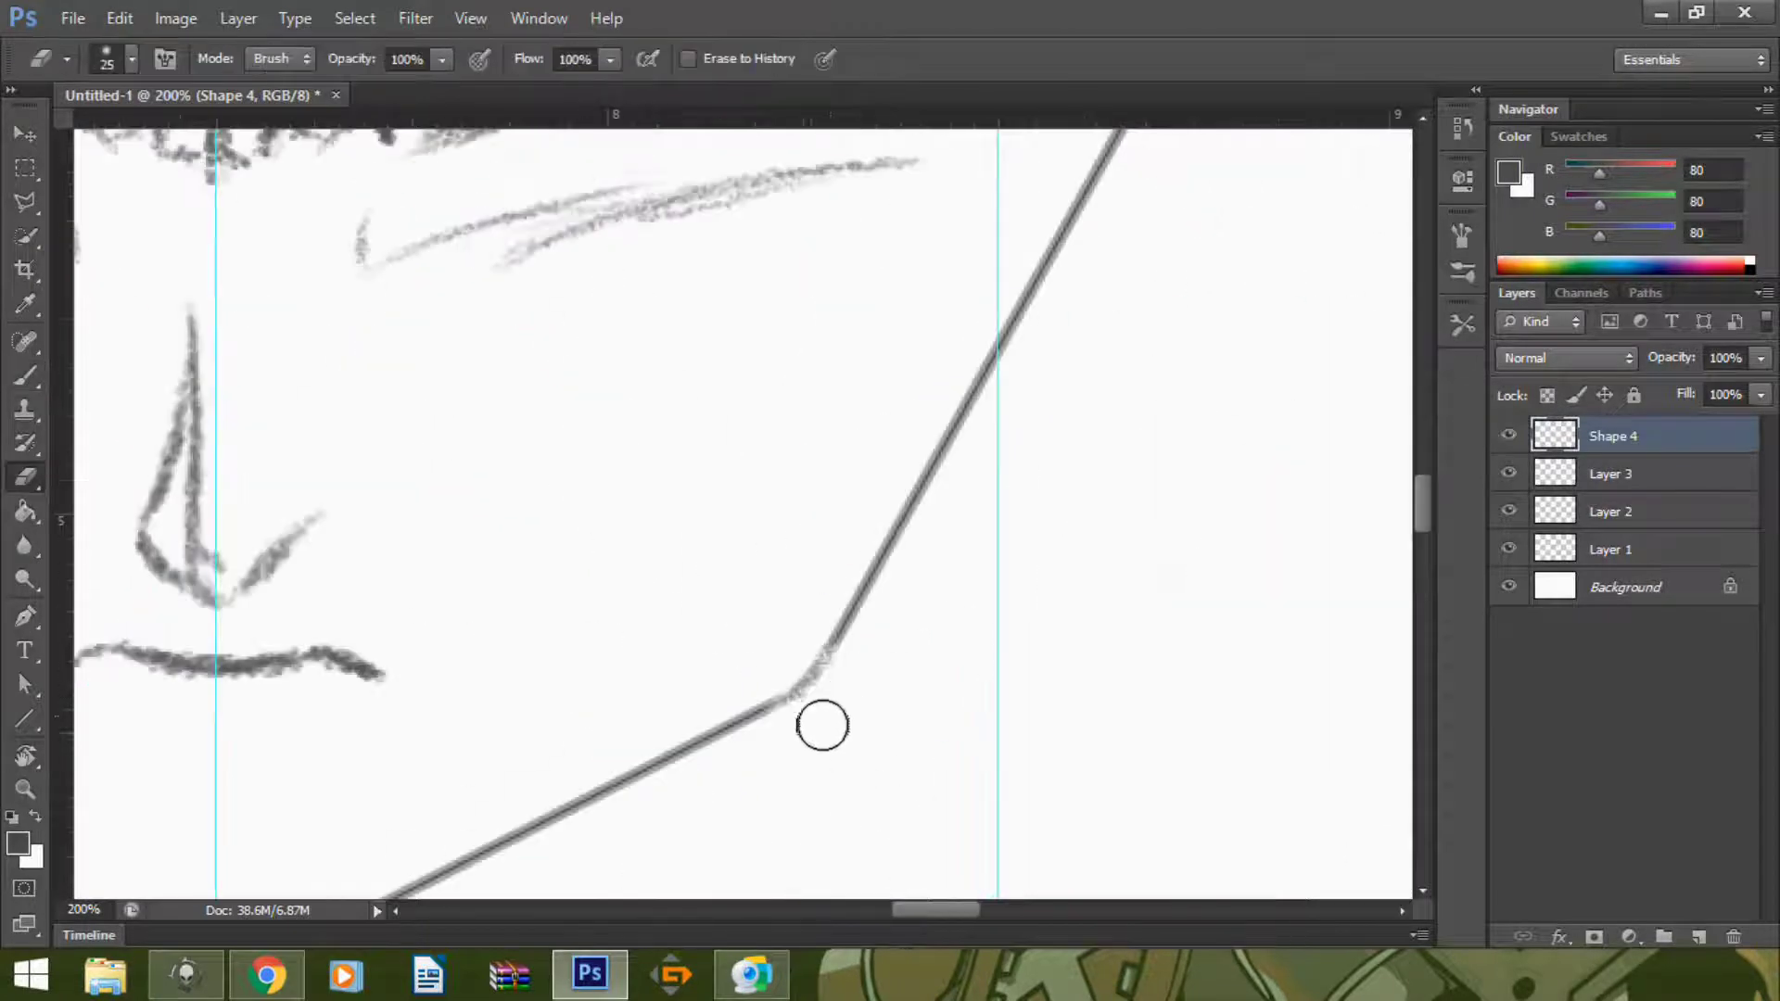
key("ctrl+minus")
key("ctrl+minus")
key("ctrl+minus")
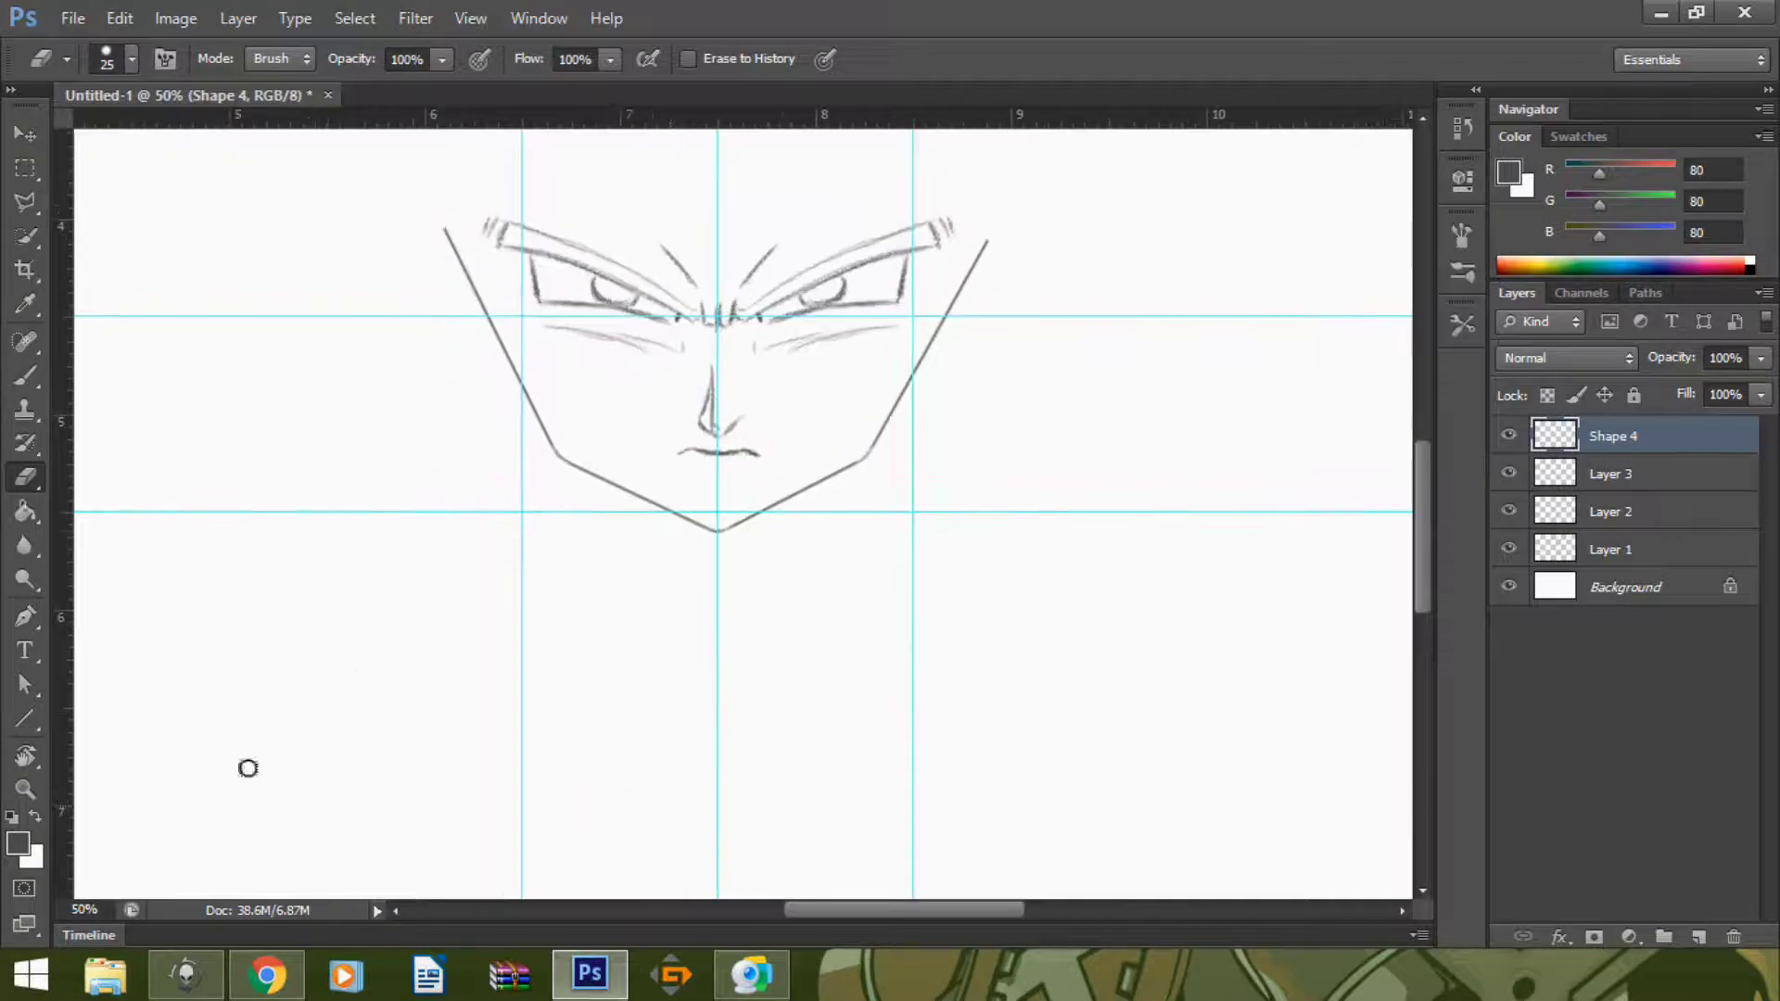
key("ctrl+shift+alt+n")
left_click(266, 973)
- Narrow the Shape 4 jaw outline slightly with Free Transform
left_click(1613, 473)
key("ctrl+t")
scroll(826, 509, "up", 3)
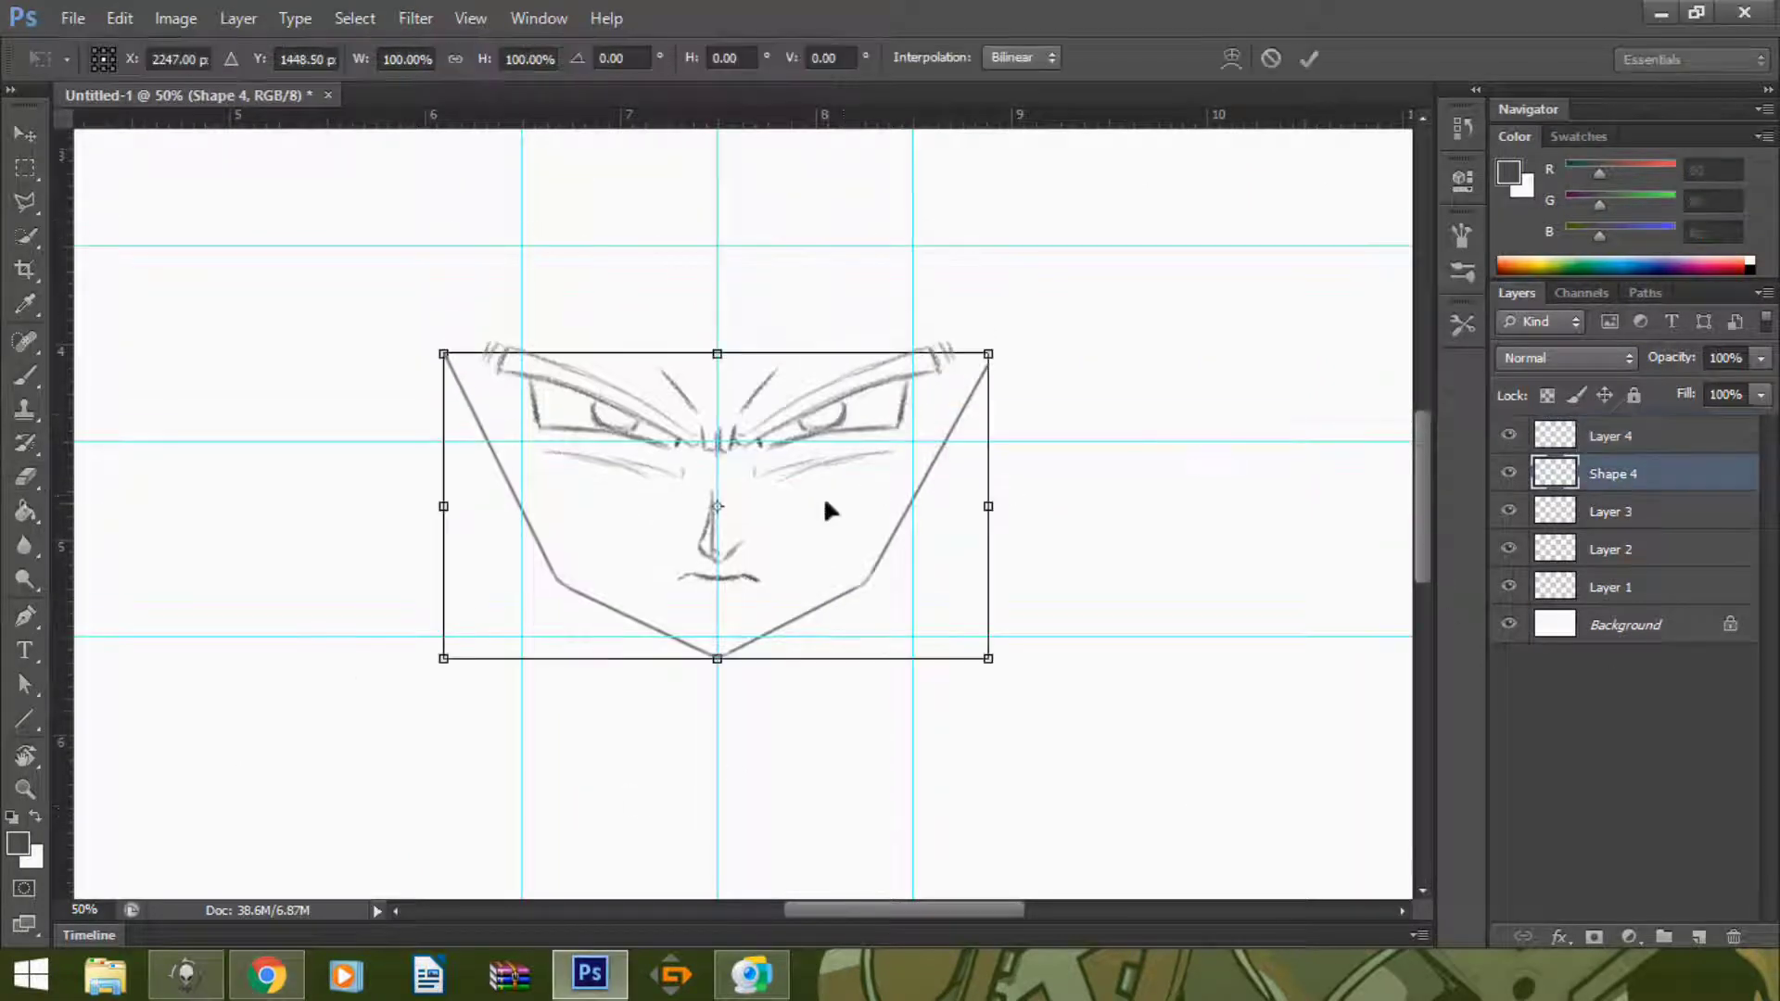
left_click_drag(989, 506, 981, 505)
key("Return")
- Draw an ear on Layer 4 and scale it down to fit the head
left_click(1520, 440)
key("b")
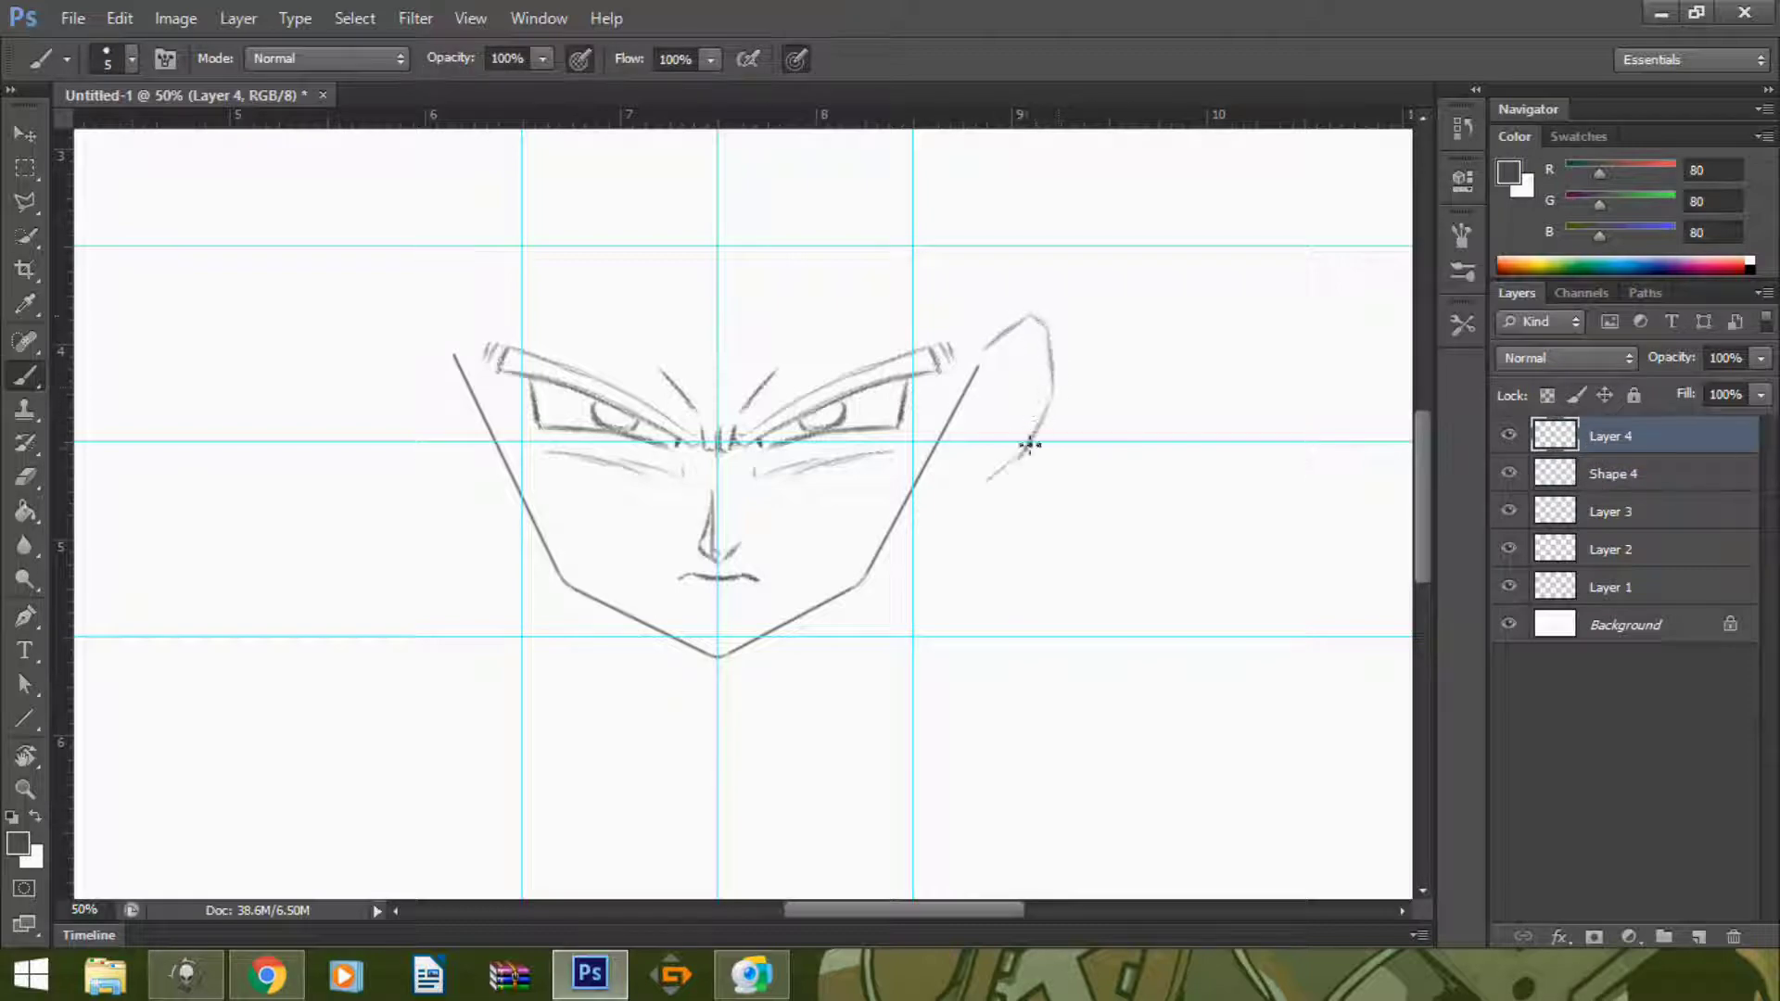
key("ctrl+t")
left_click_drag(994, 469, 1056, 389)
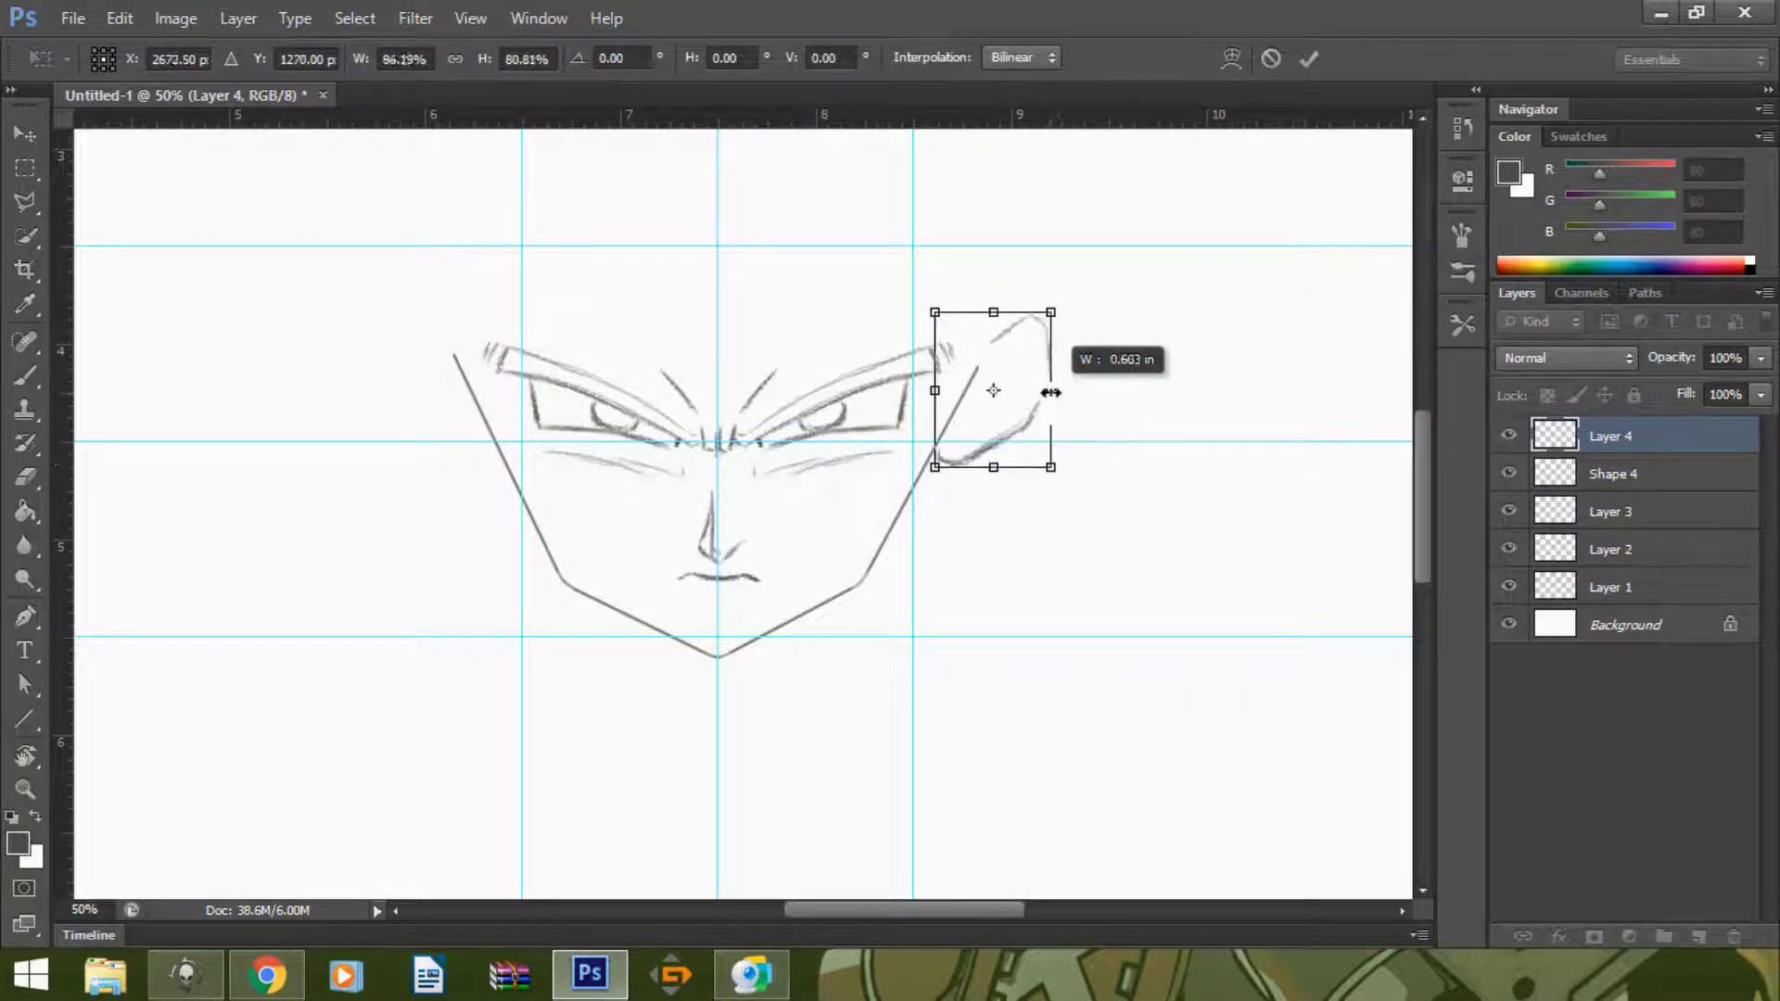
key("Return")
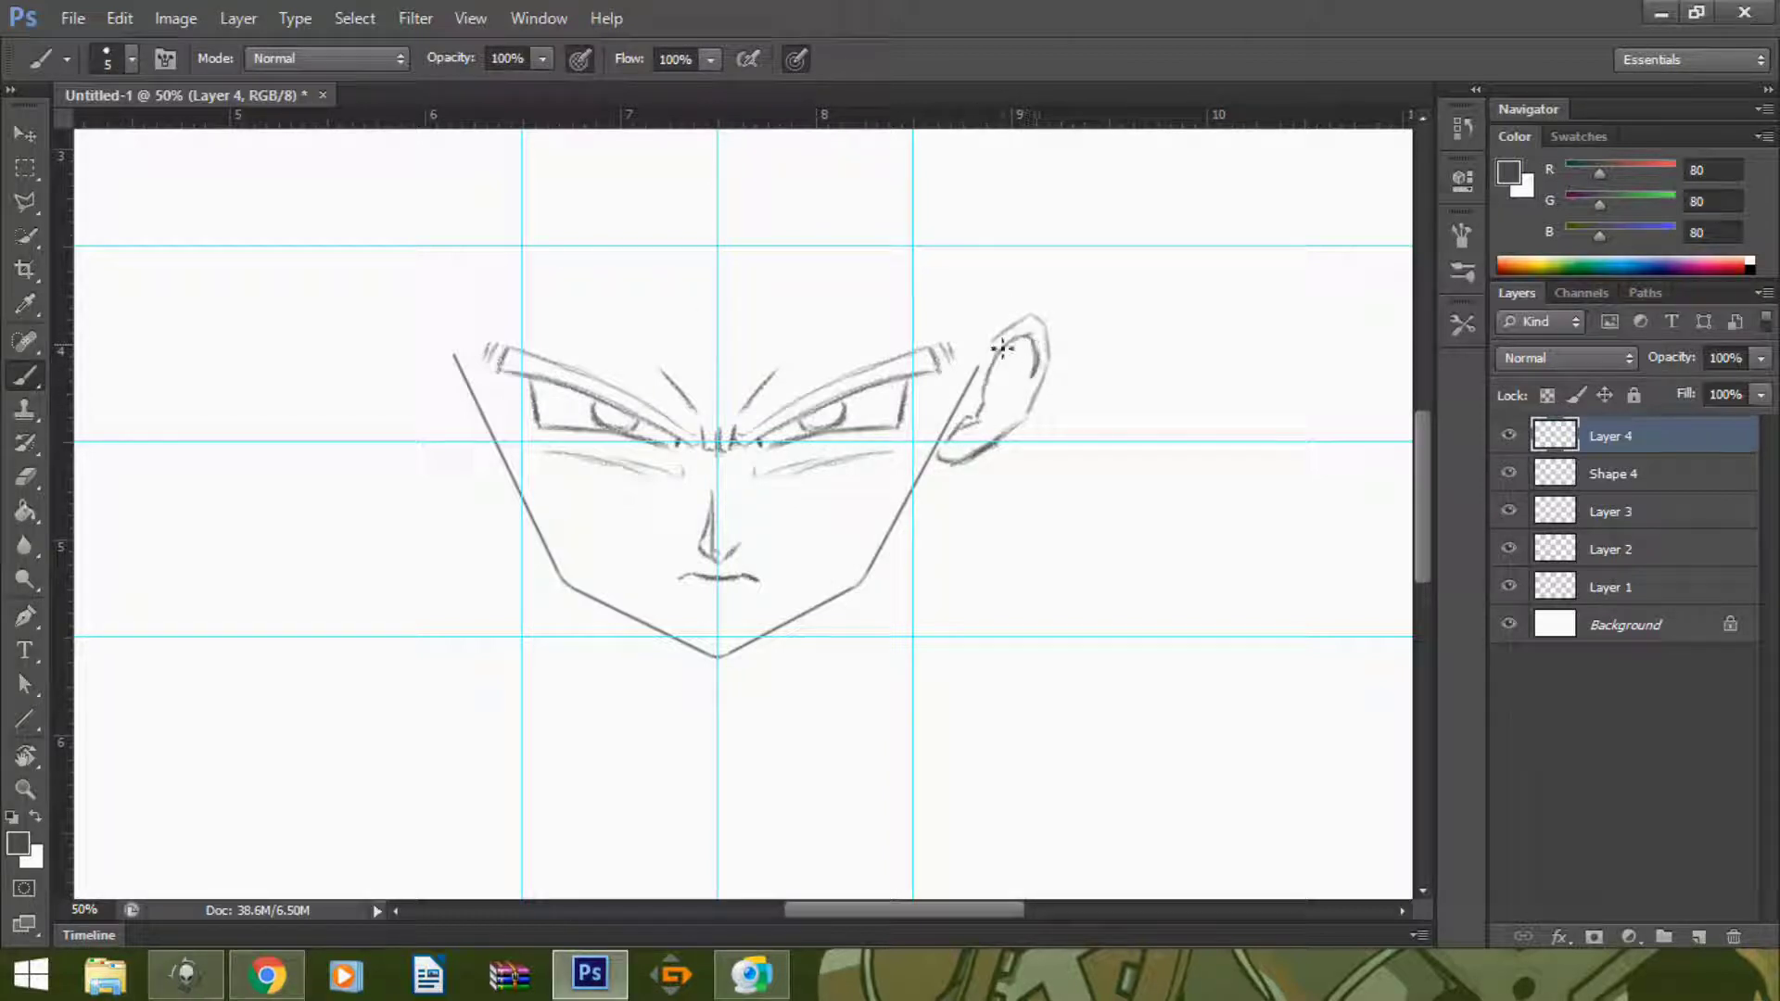
- Duplicate the ear, flip it to the head's left side, and merge both ears into one layer
right_click(1610, 435)
left_click(1372, 121)
key("Return")
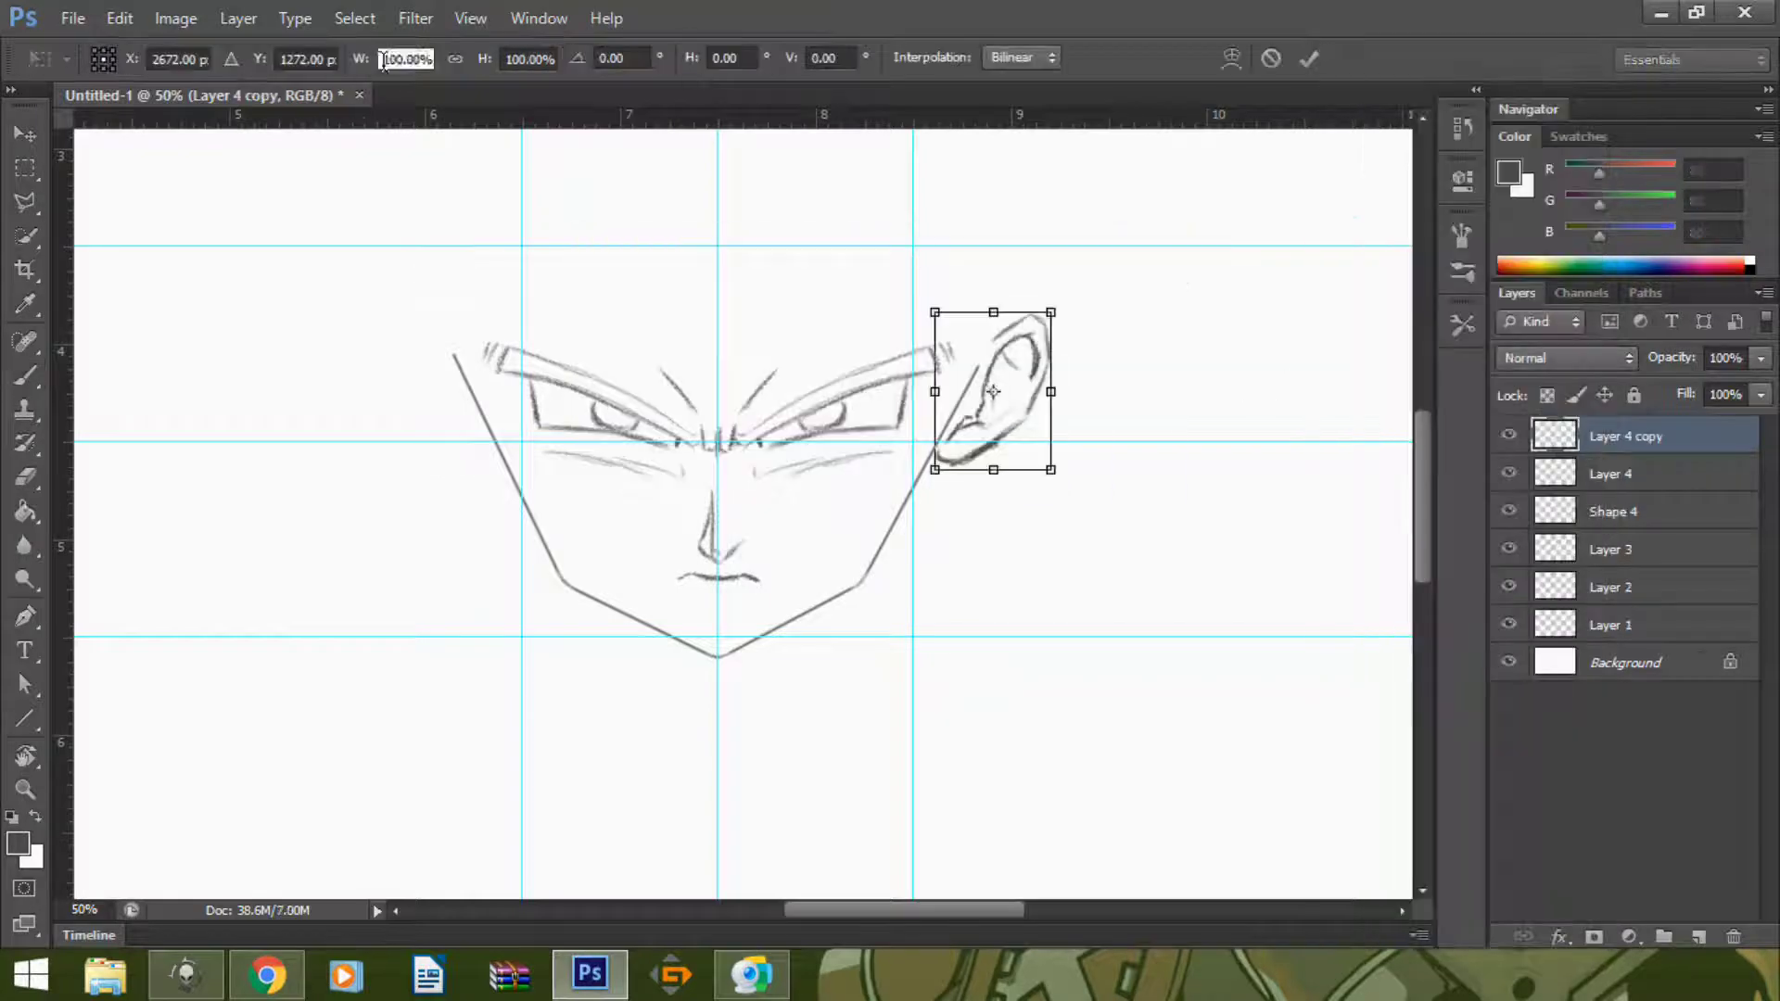
key("v")
key("shift+Left")
key("shift+Left")
key("shift+Left")
key("shift+Left")
key("shift+Left")
key("shift+Left")
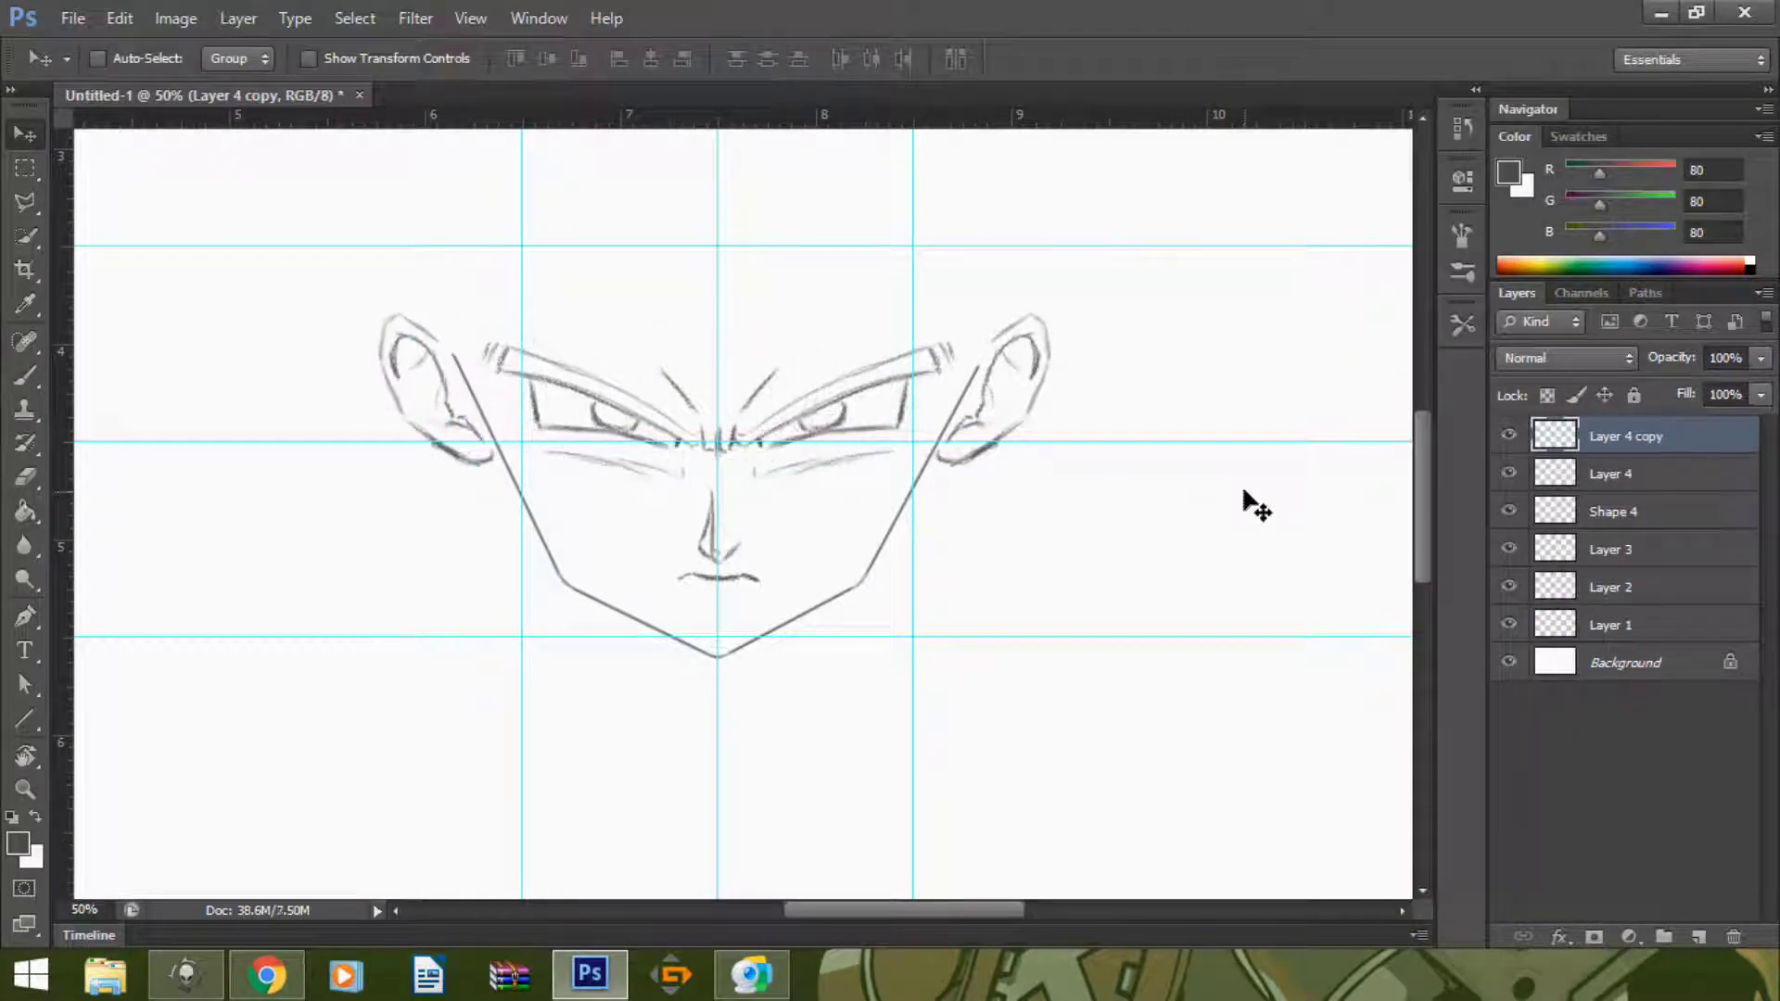
key("shift+Left")
key("shift+Left")
left_click(1622, 474, "shift")
key("ctrl+e")
key("ctrl+t")
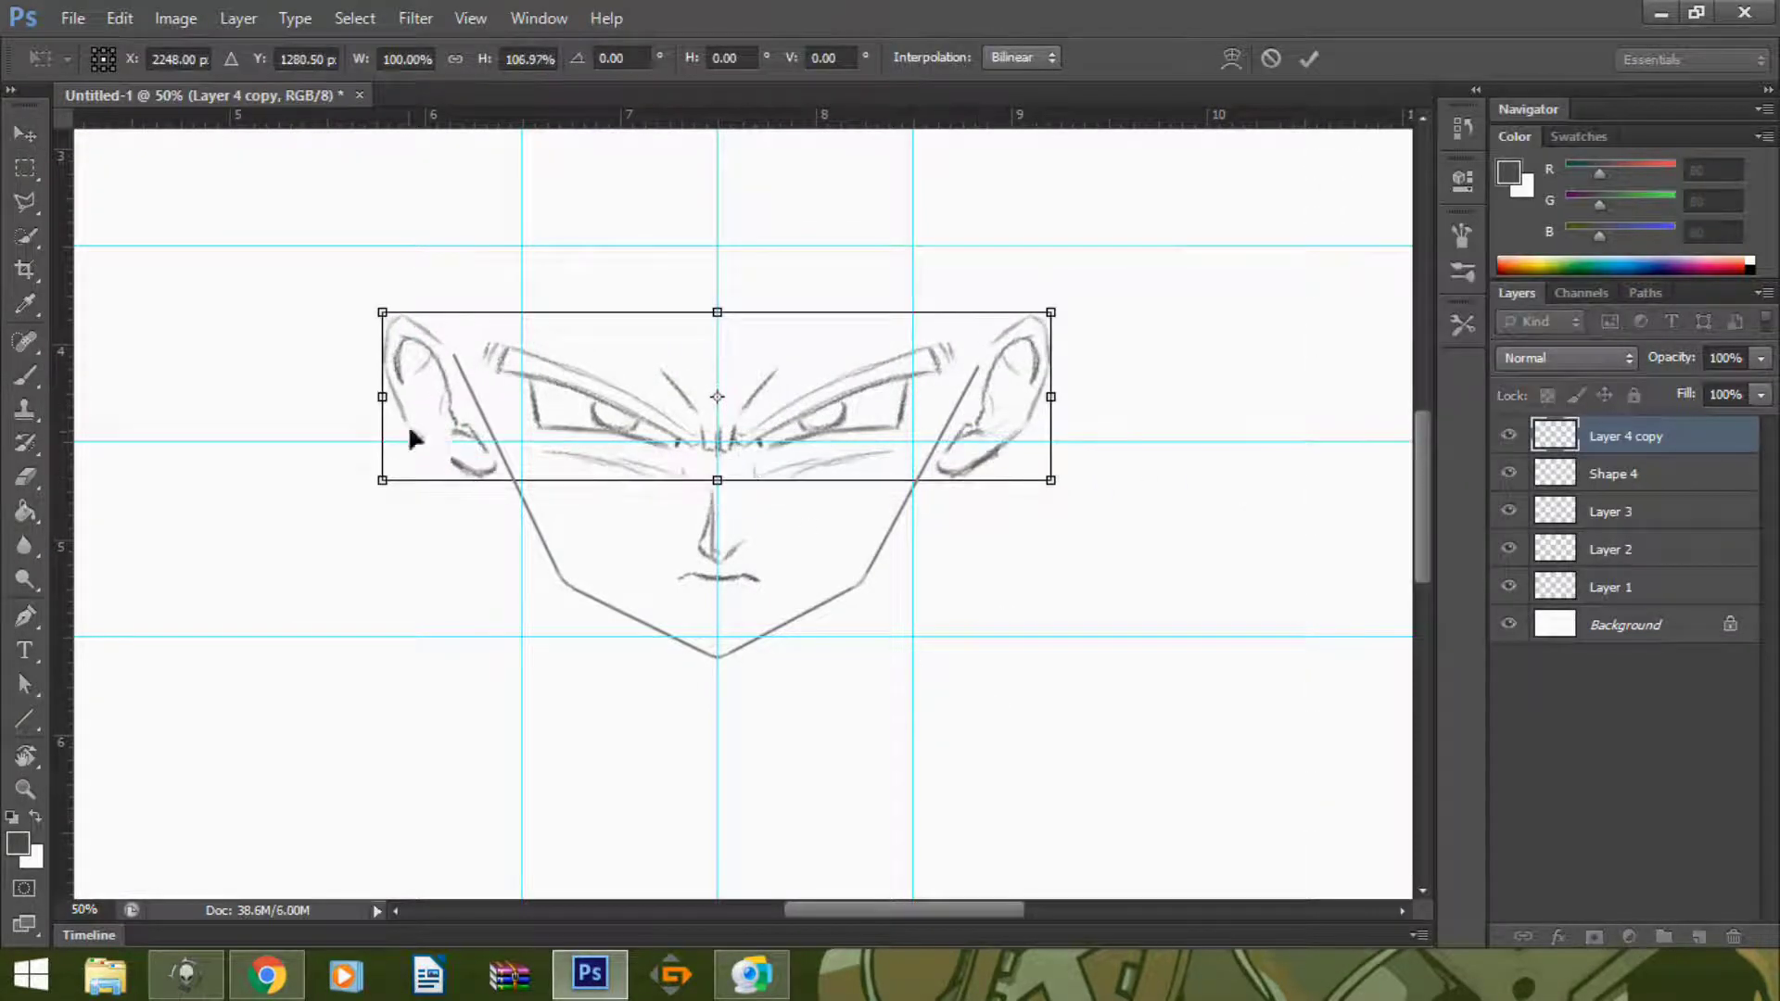
key("Return")
left_click(267, 973)
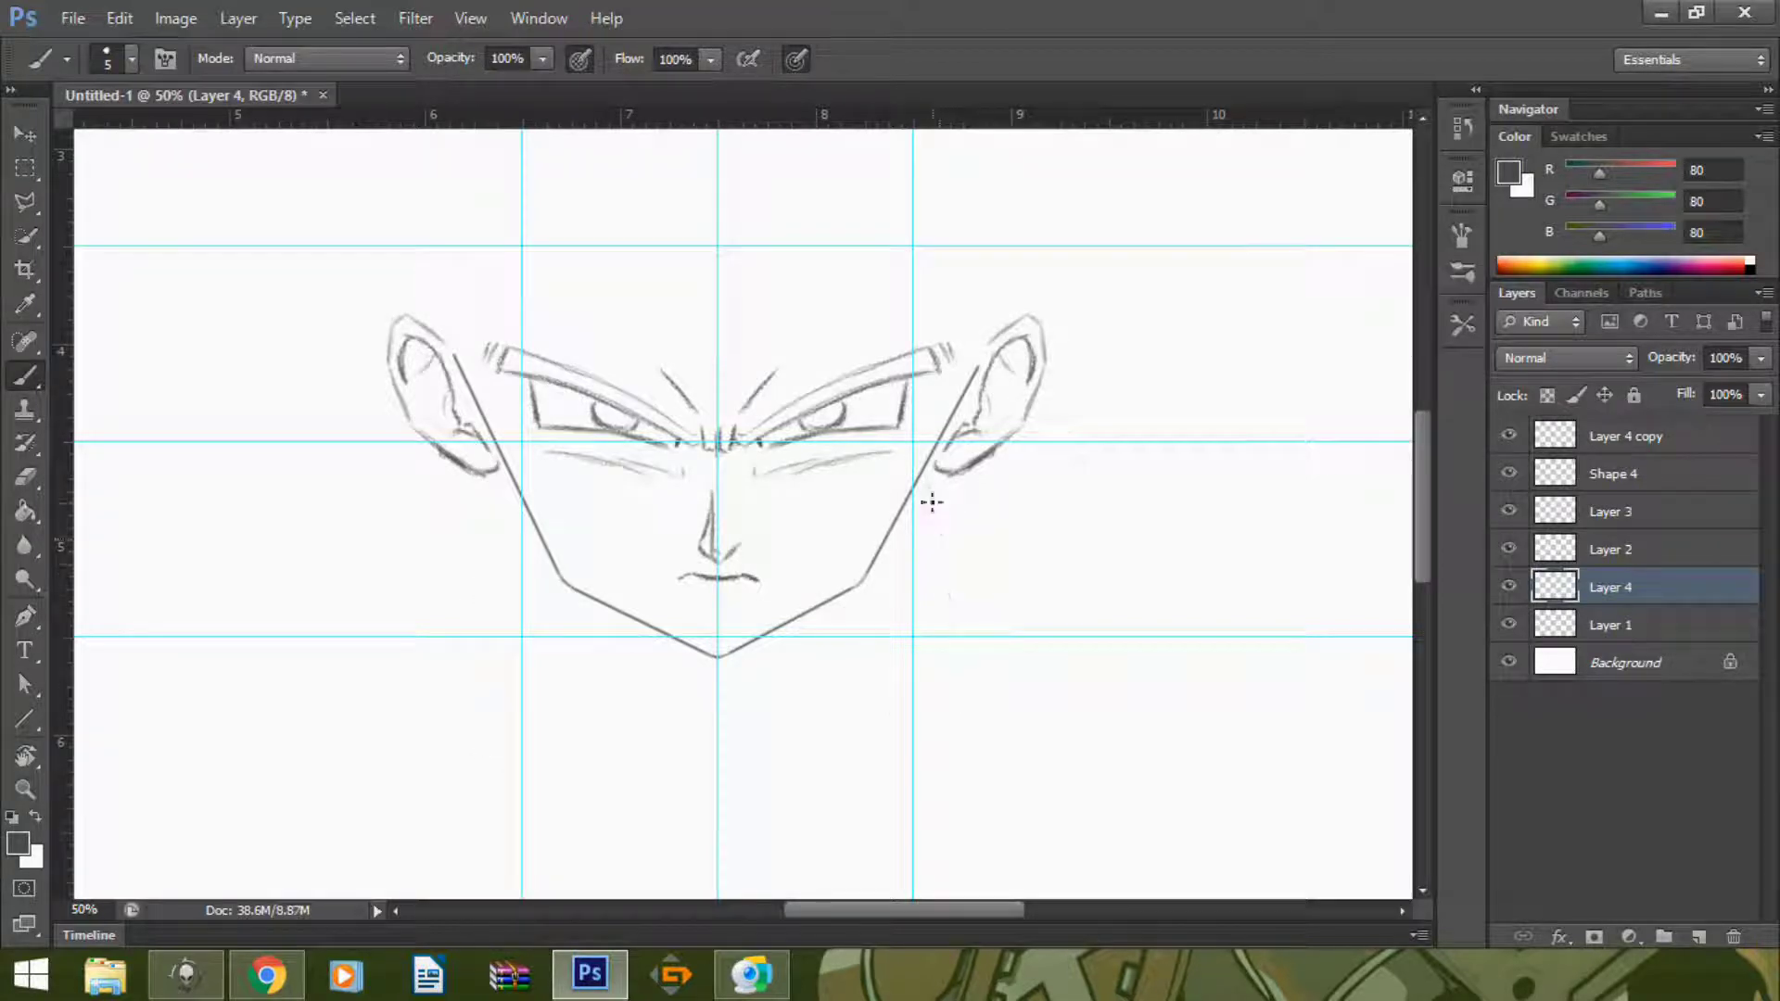
- Duplicate and mirror the neck line to the left side, and move Layer 4 to the top
right_click(1610, 587)
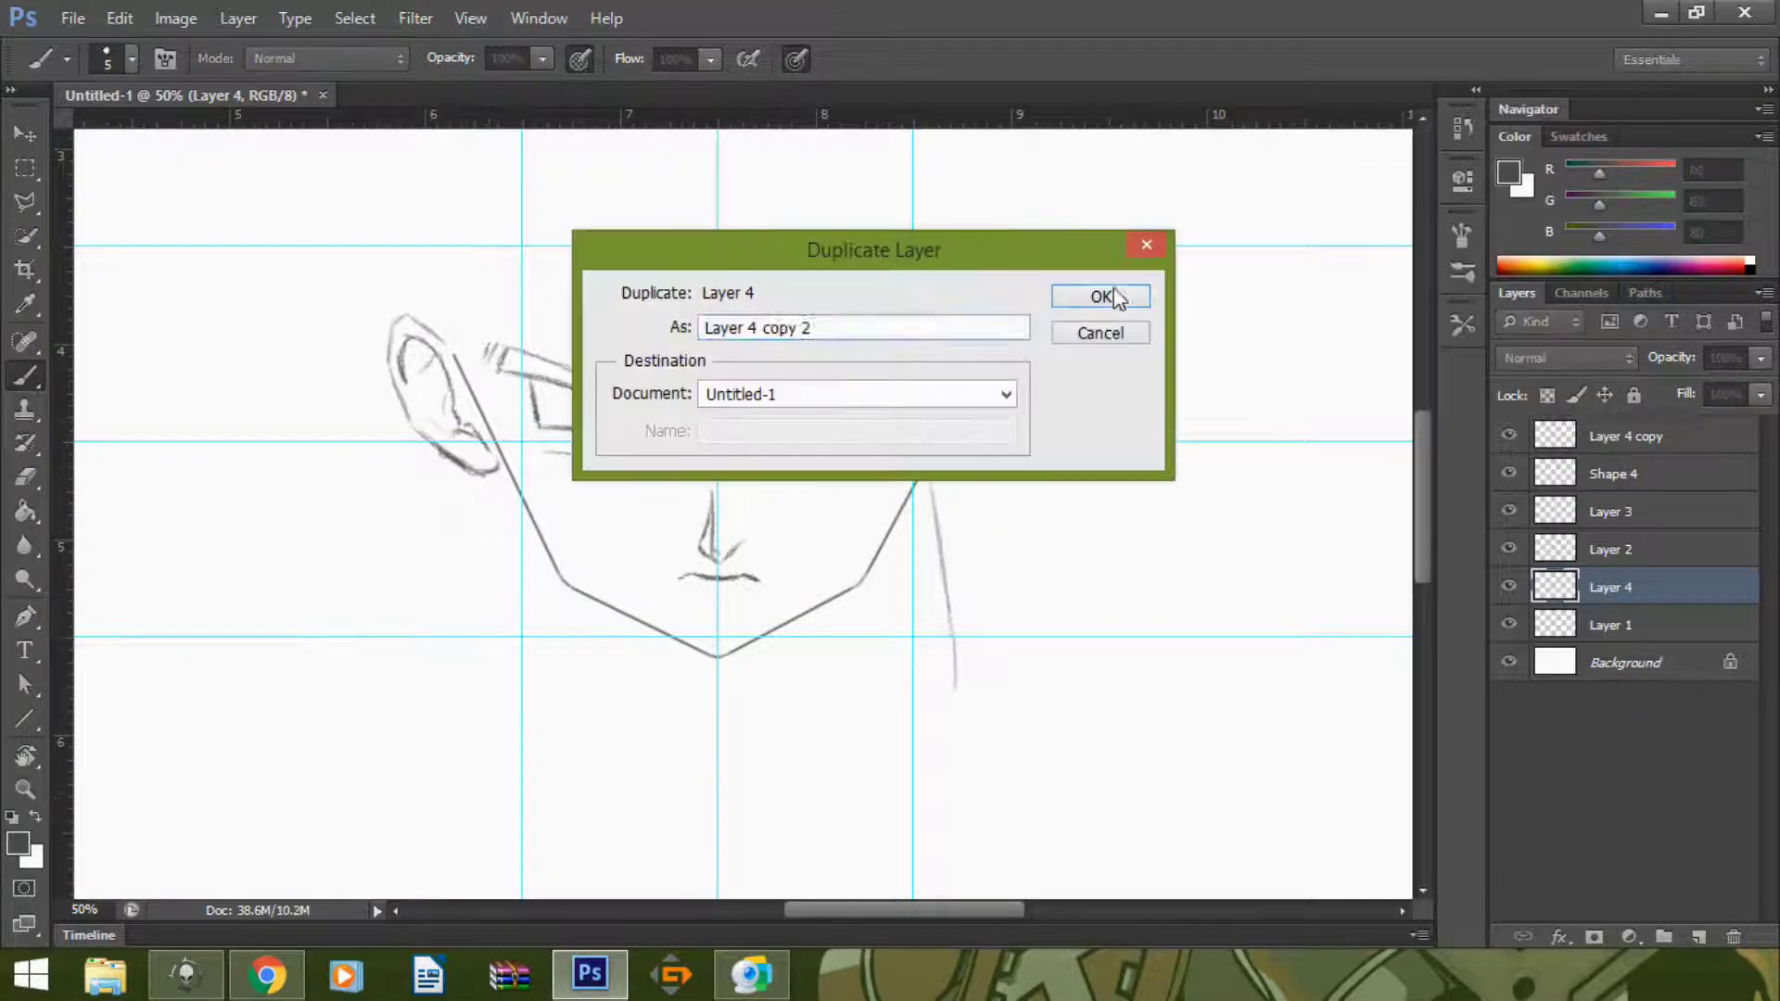
left_click(1125, 290)
left_click_drag(941, 593, 626, 576)
left_click_drag(1521, 627, 1649, 575)
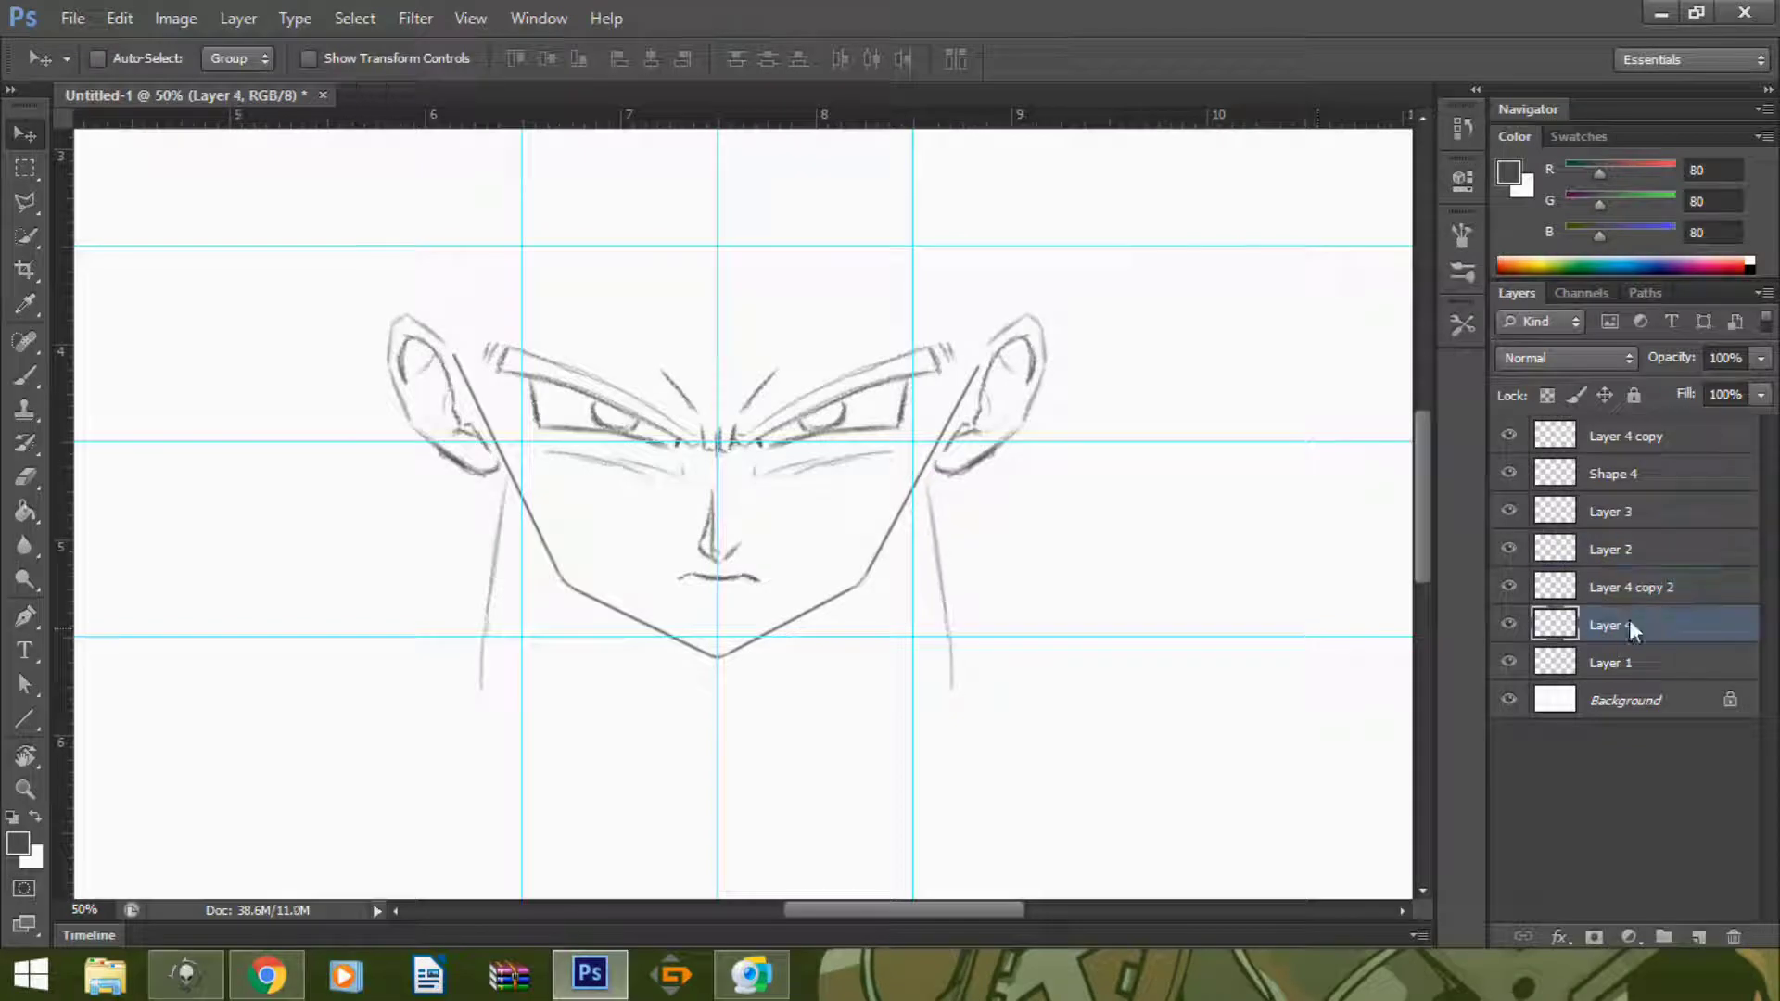
left_click_drag(1639, 417, 1637, 427)
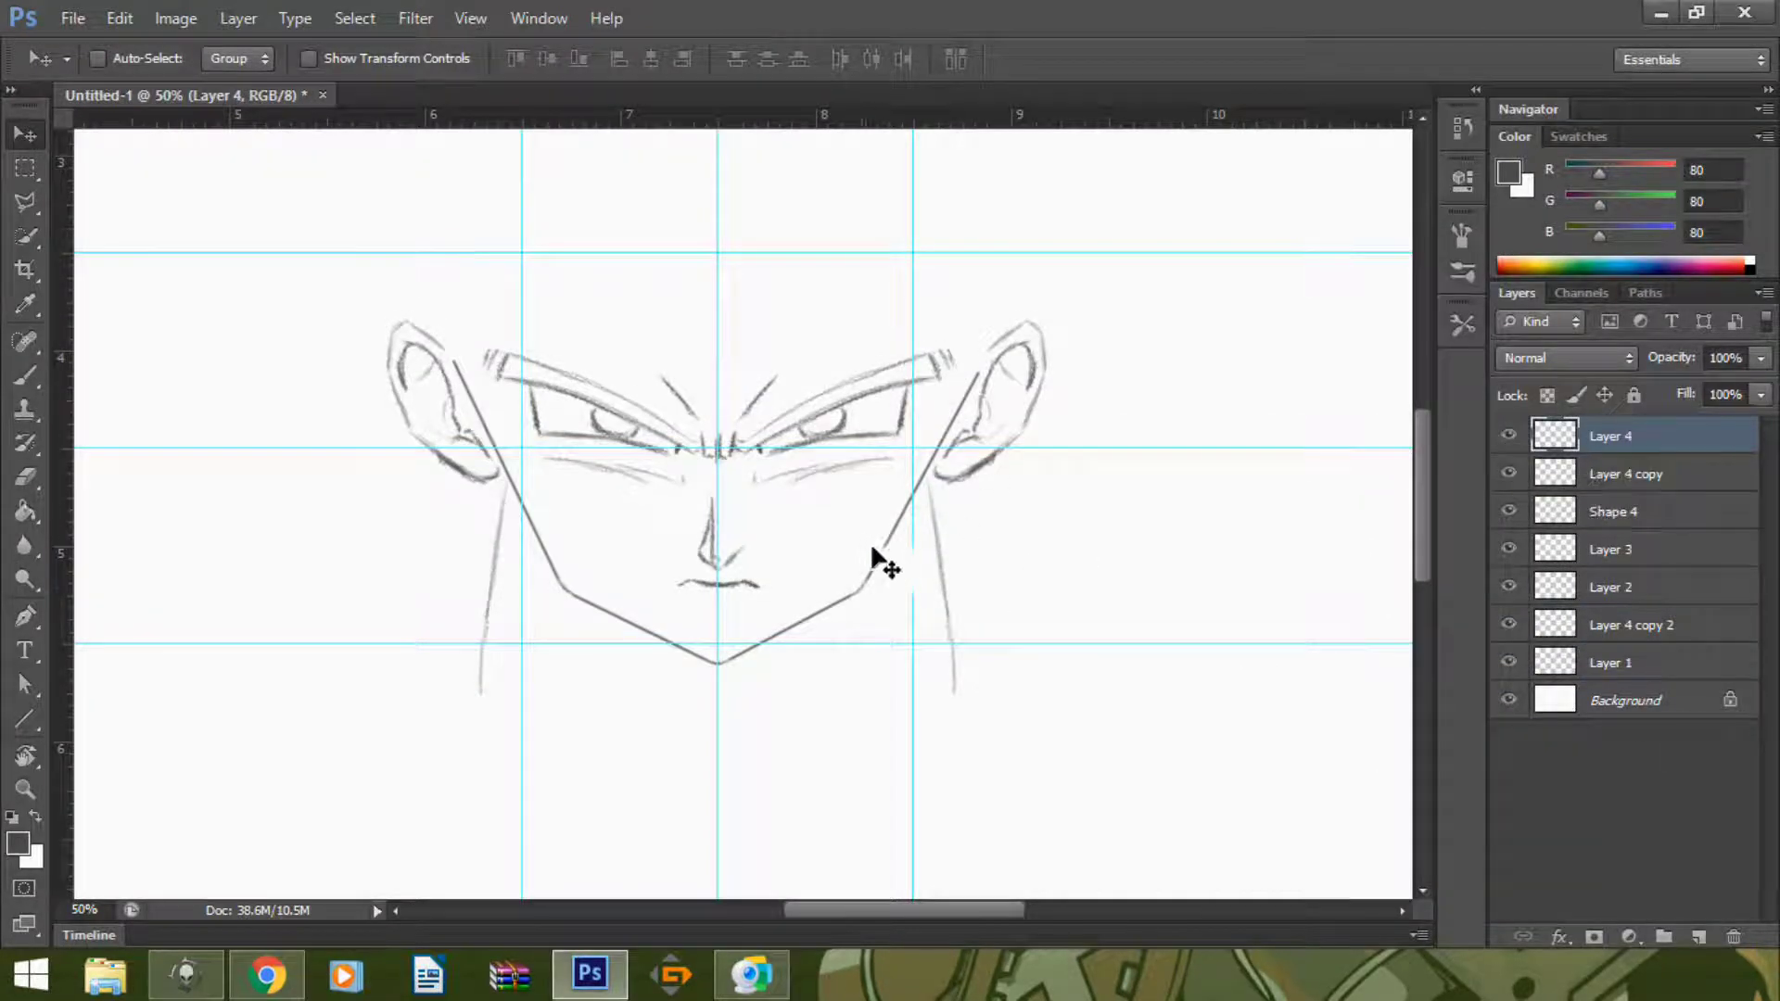
- Brush sideways hair spikes beside the ears, then add Layers 5 and 6
key("b")
key("ctrl+plus")
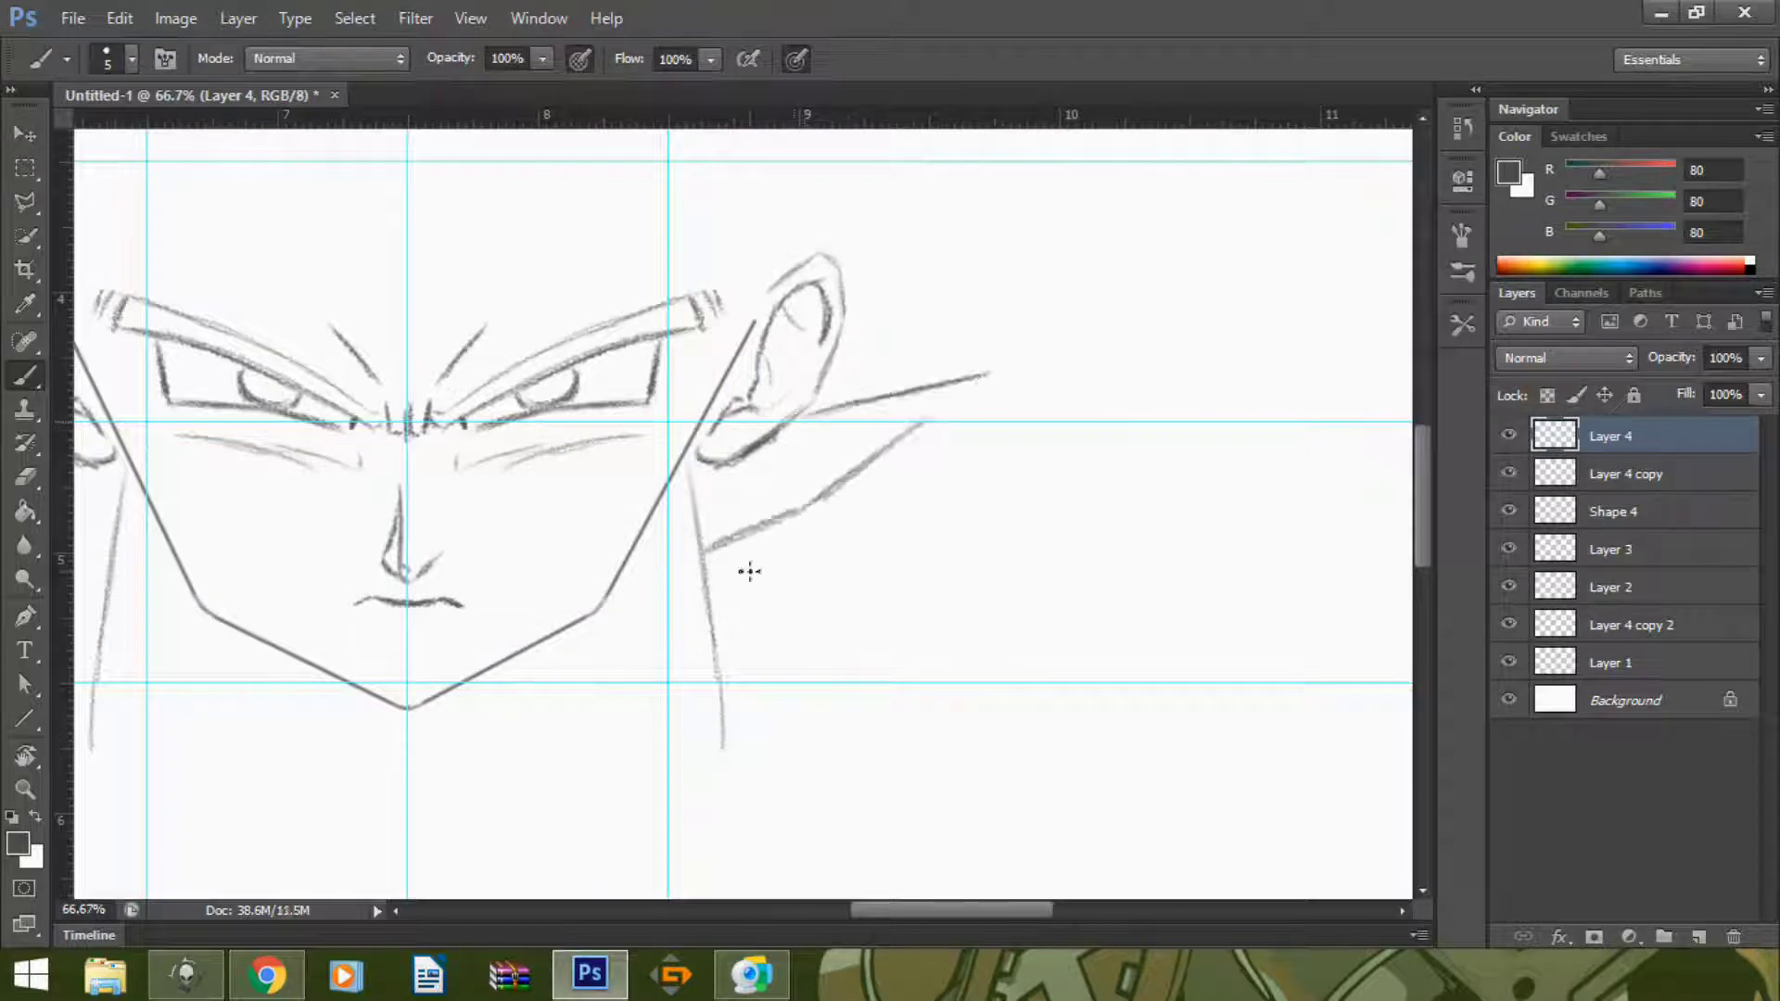
left_click_drag(963, 912, 907, 911)
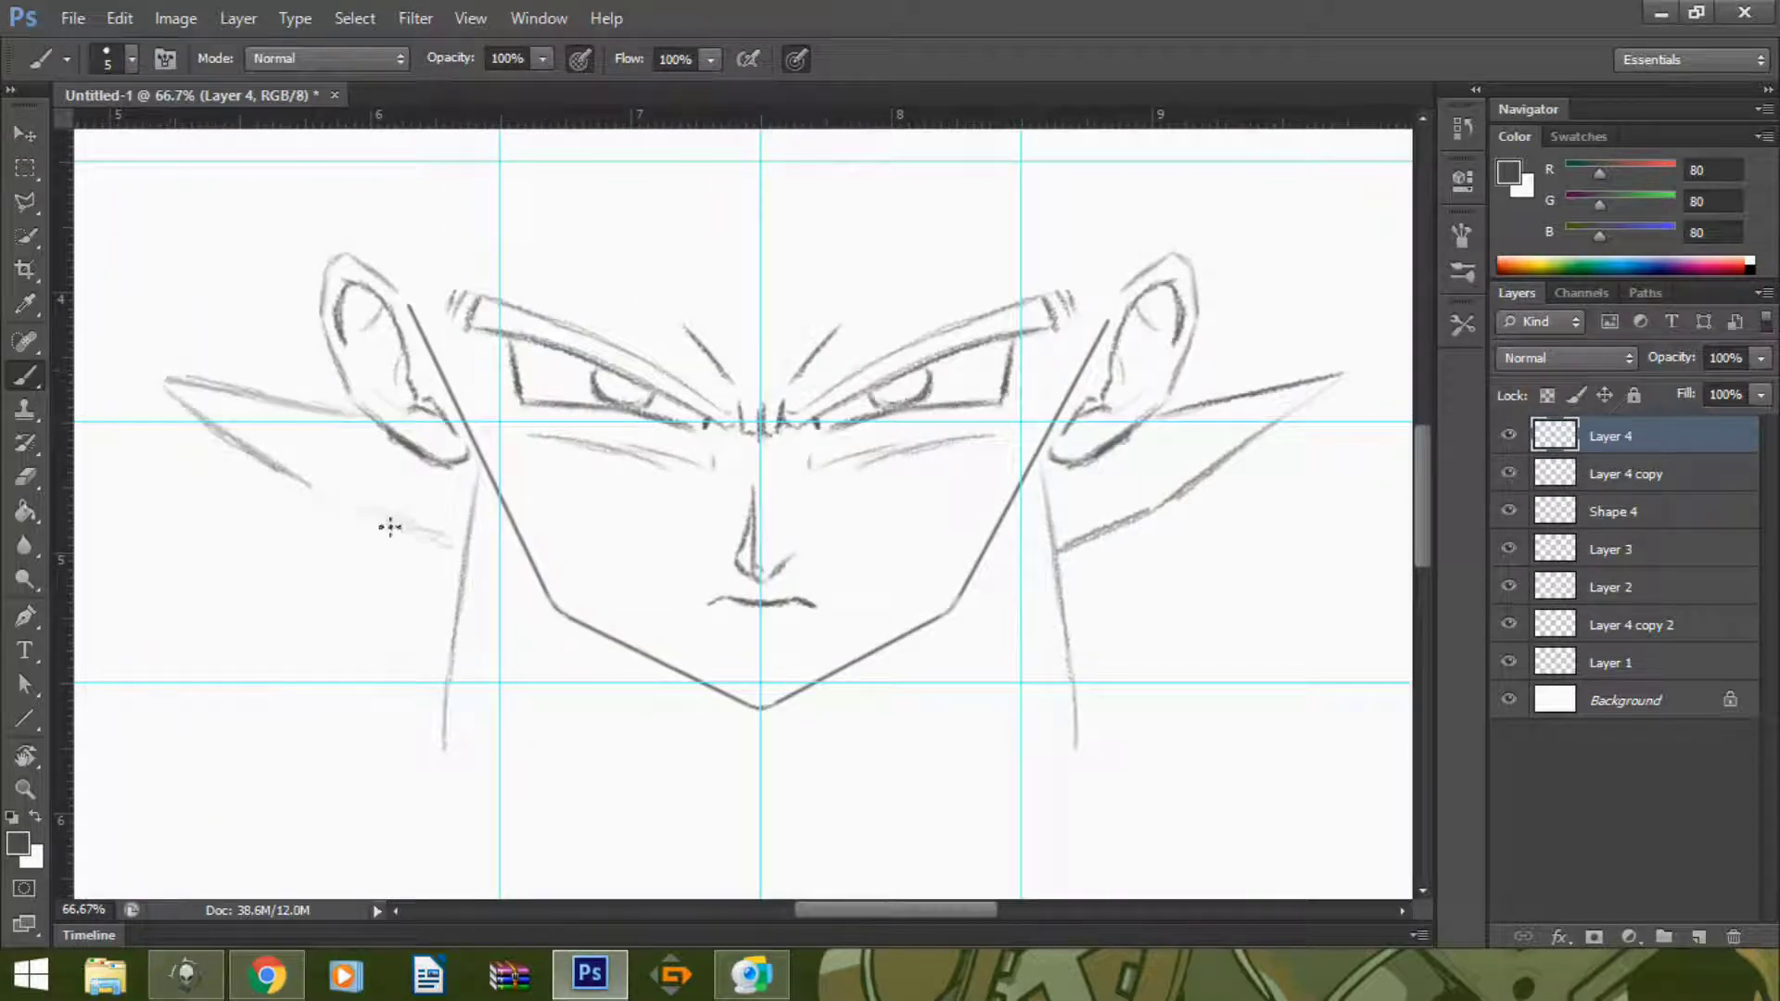
key("ctrl+shift+alt+n")
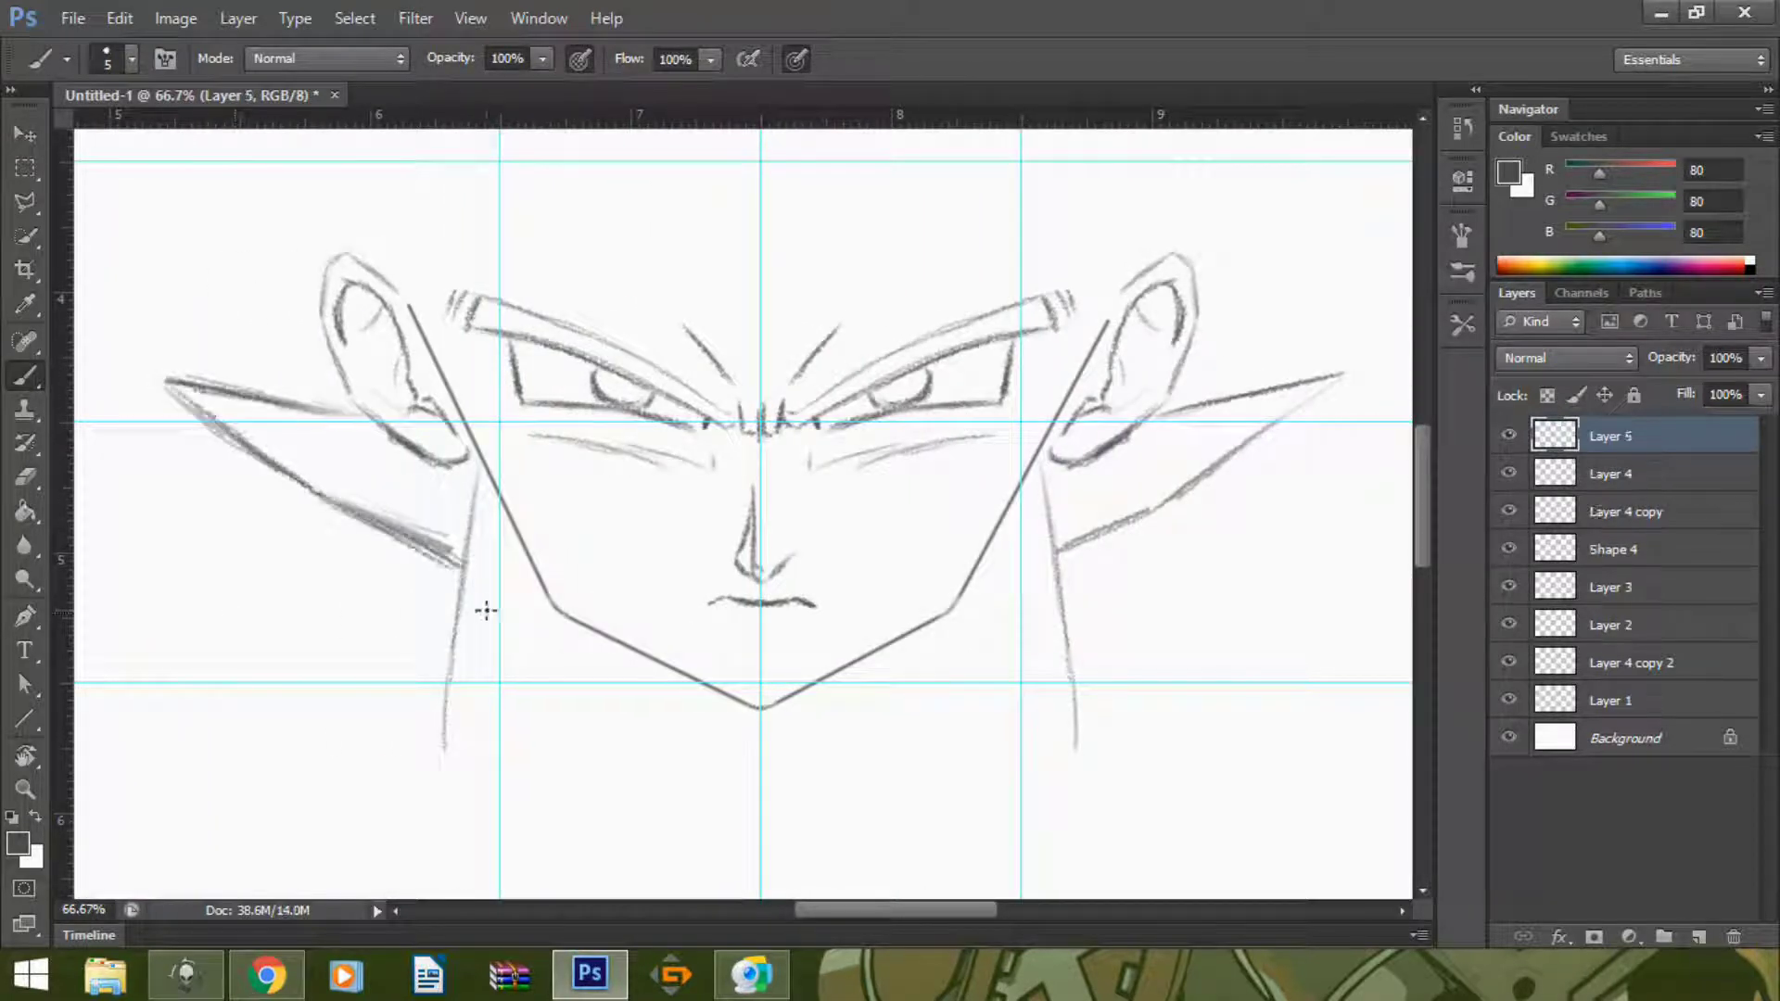
key("e")
key("ctrl+shift+alt+n")
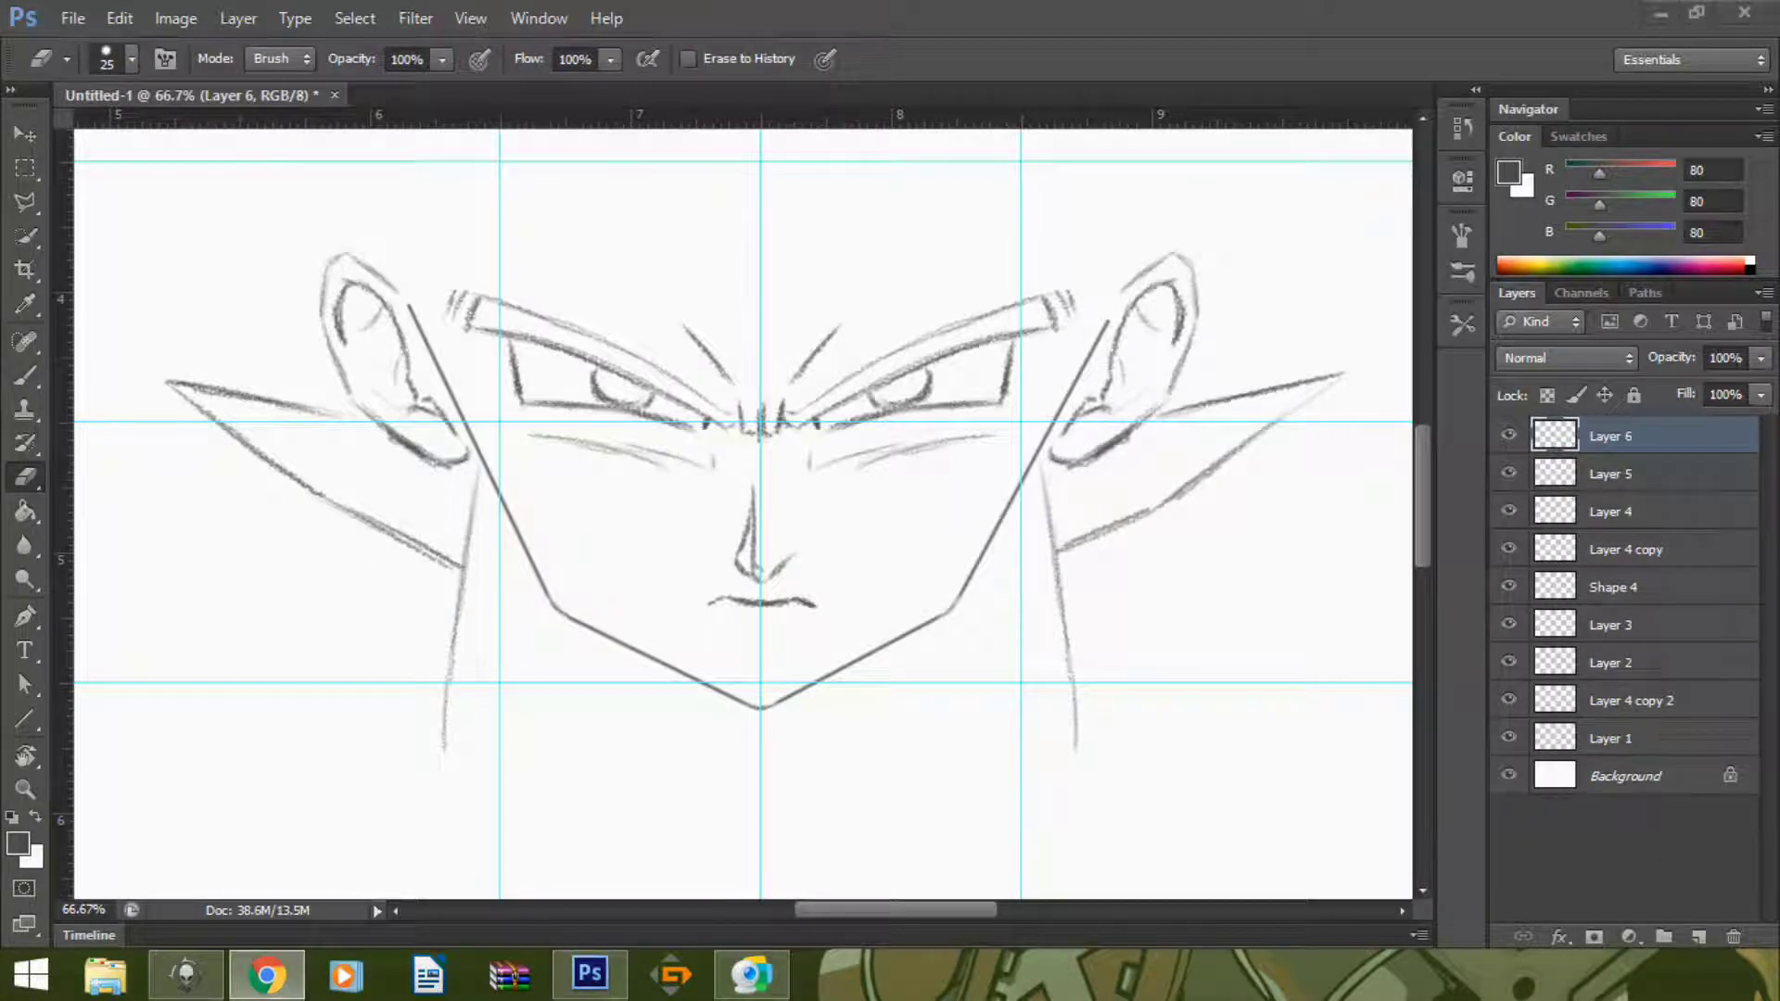
- Draw a tall hair spike above the left ear and erase its stray edges
left_click_drag(370, 483, 411, 673)
key("b")
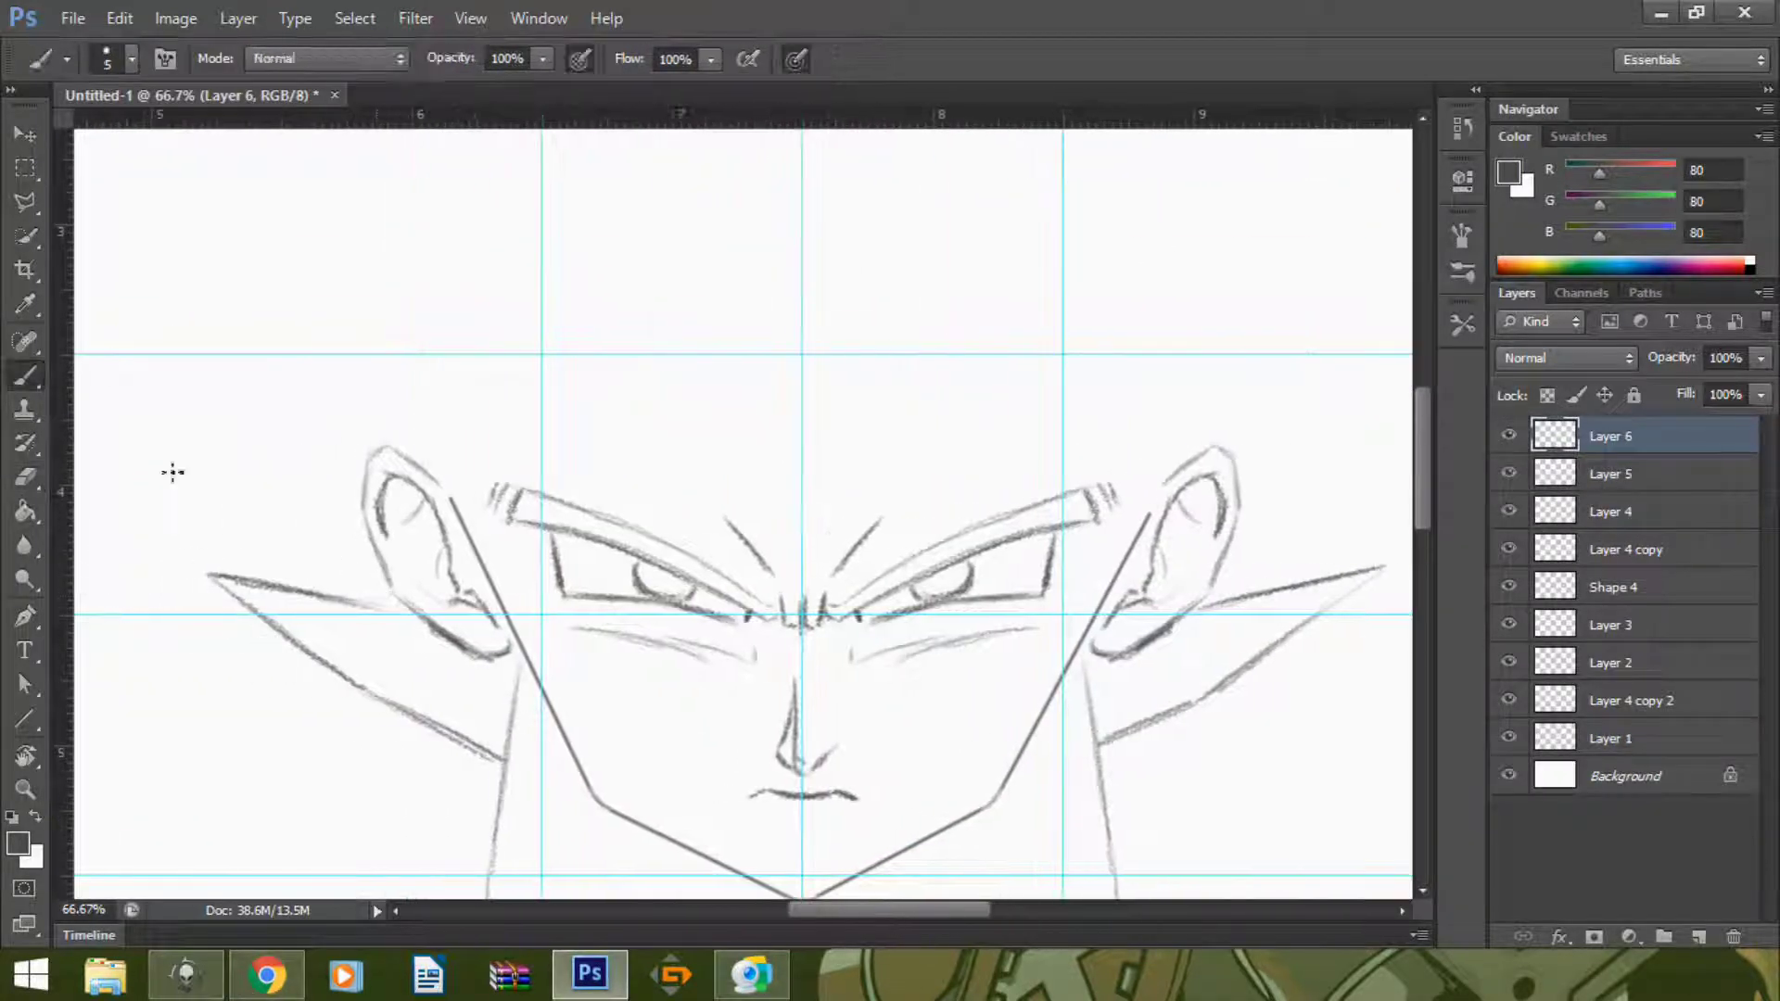
left_click_drag(200, 485, 122, 325)
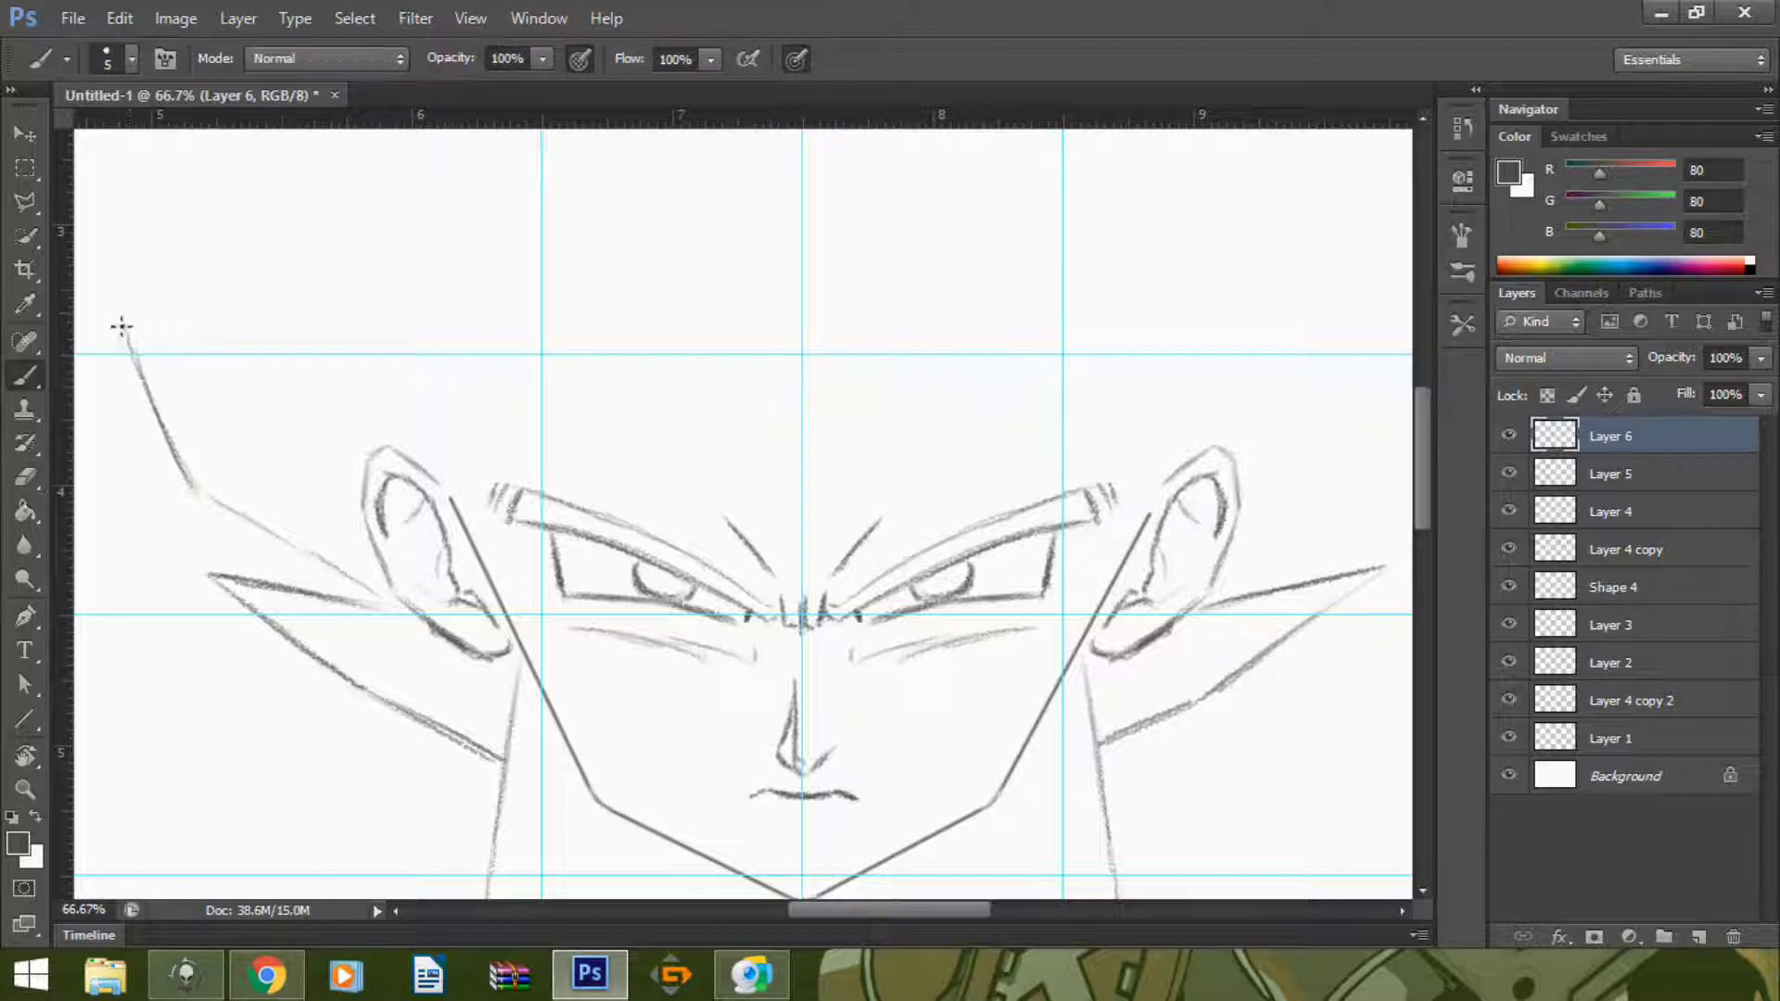
left_click_drag(361, 440, 112, 310)
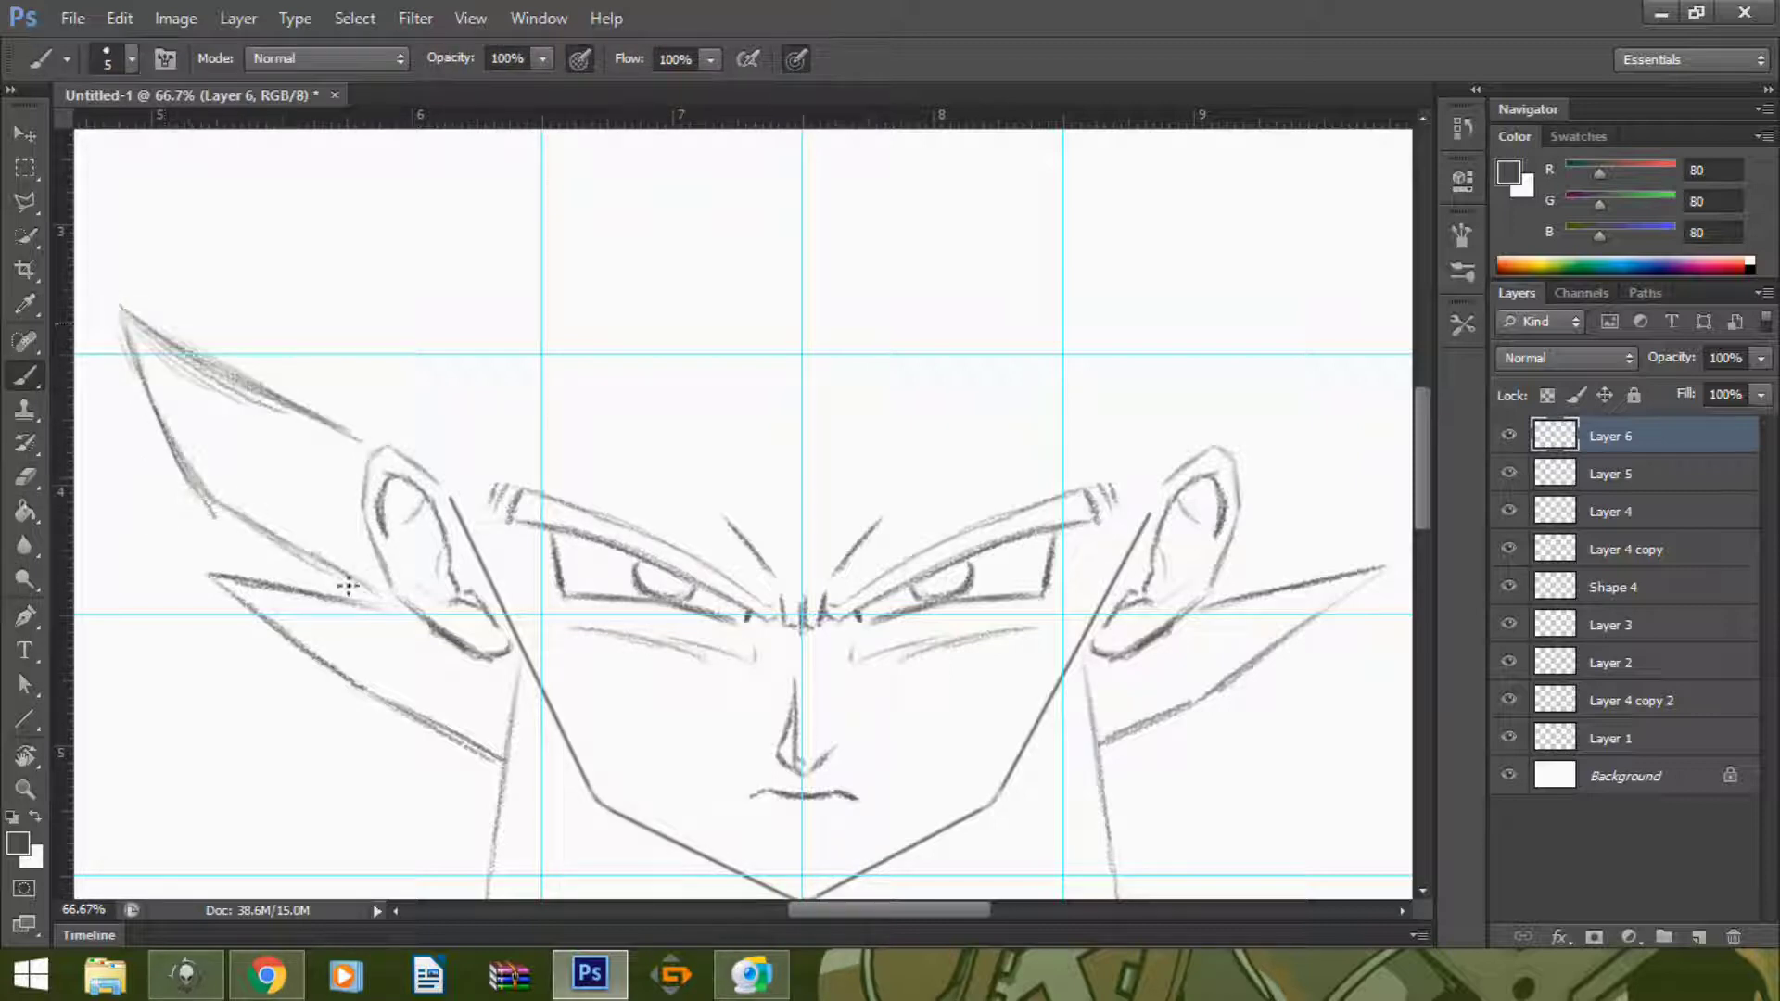
left_click_drag(955, 910, 944, 909)
key("e")
left_click_drag(413, 402, 417, 429)
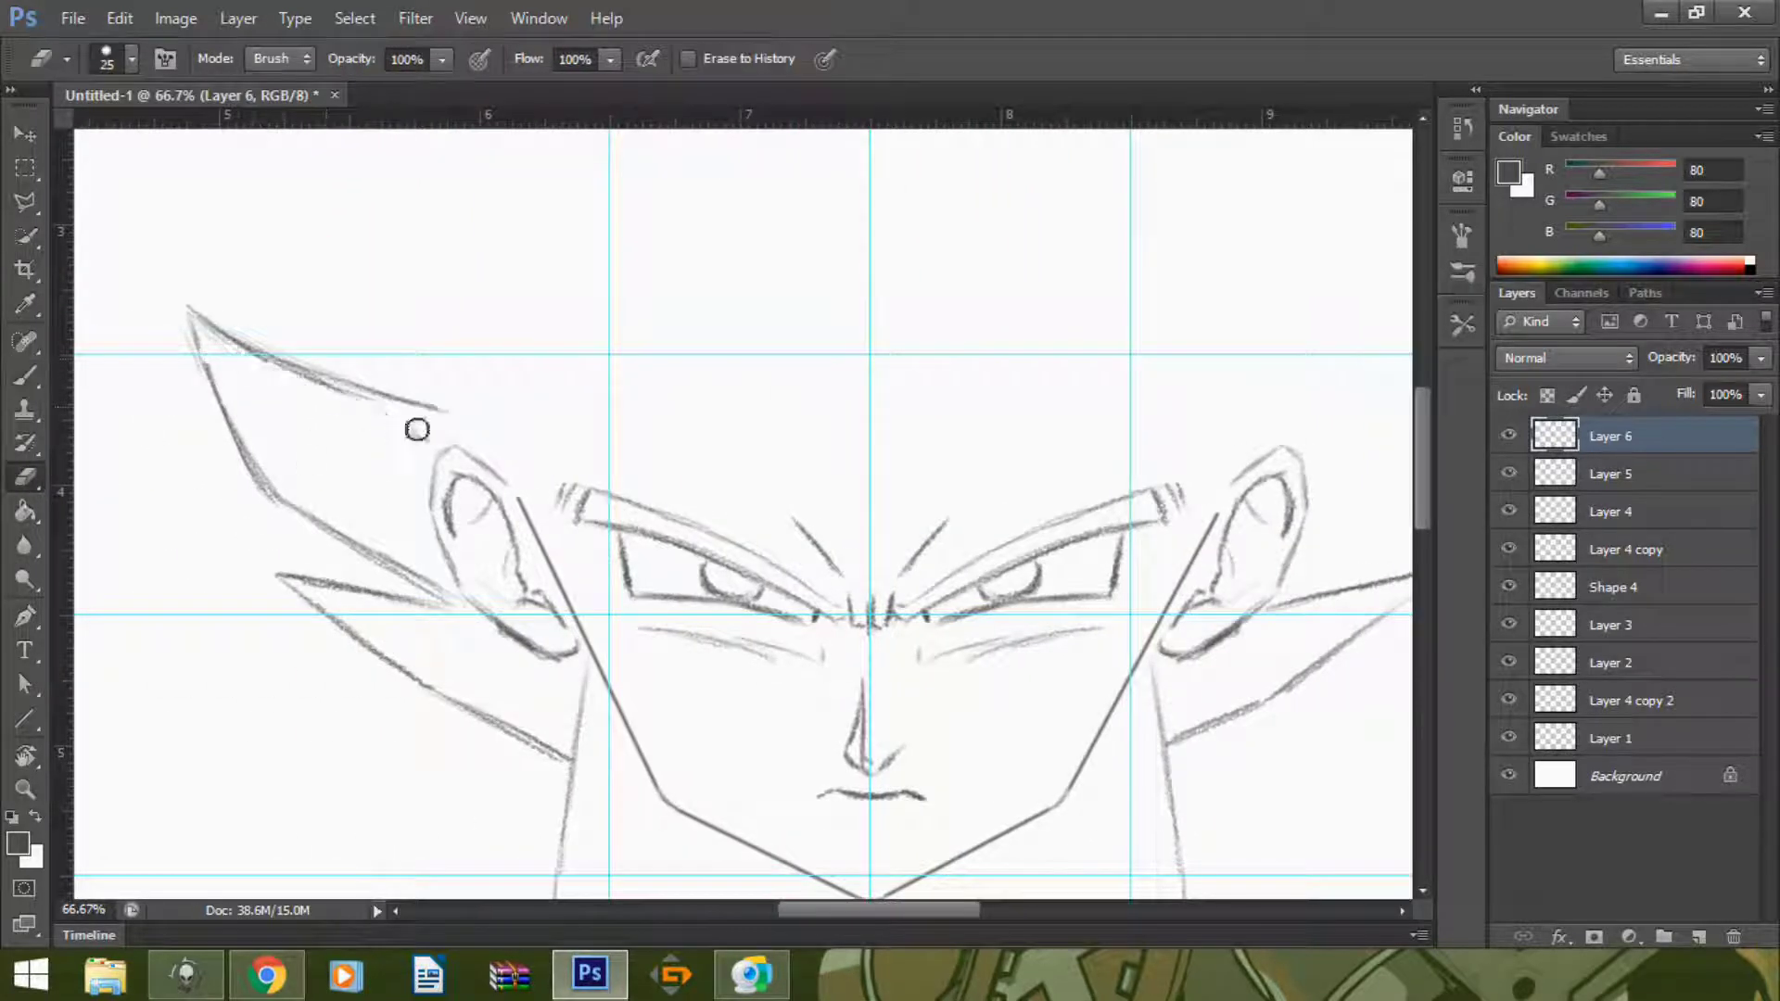
- Sketch both edges of a tall hair spike above the right ear
left_click(25, 375)
left_click_drag(839, 910, 877, 909)
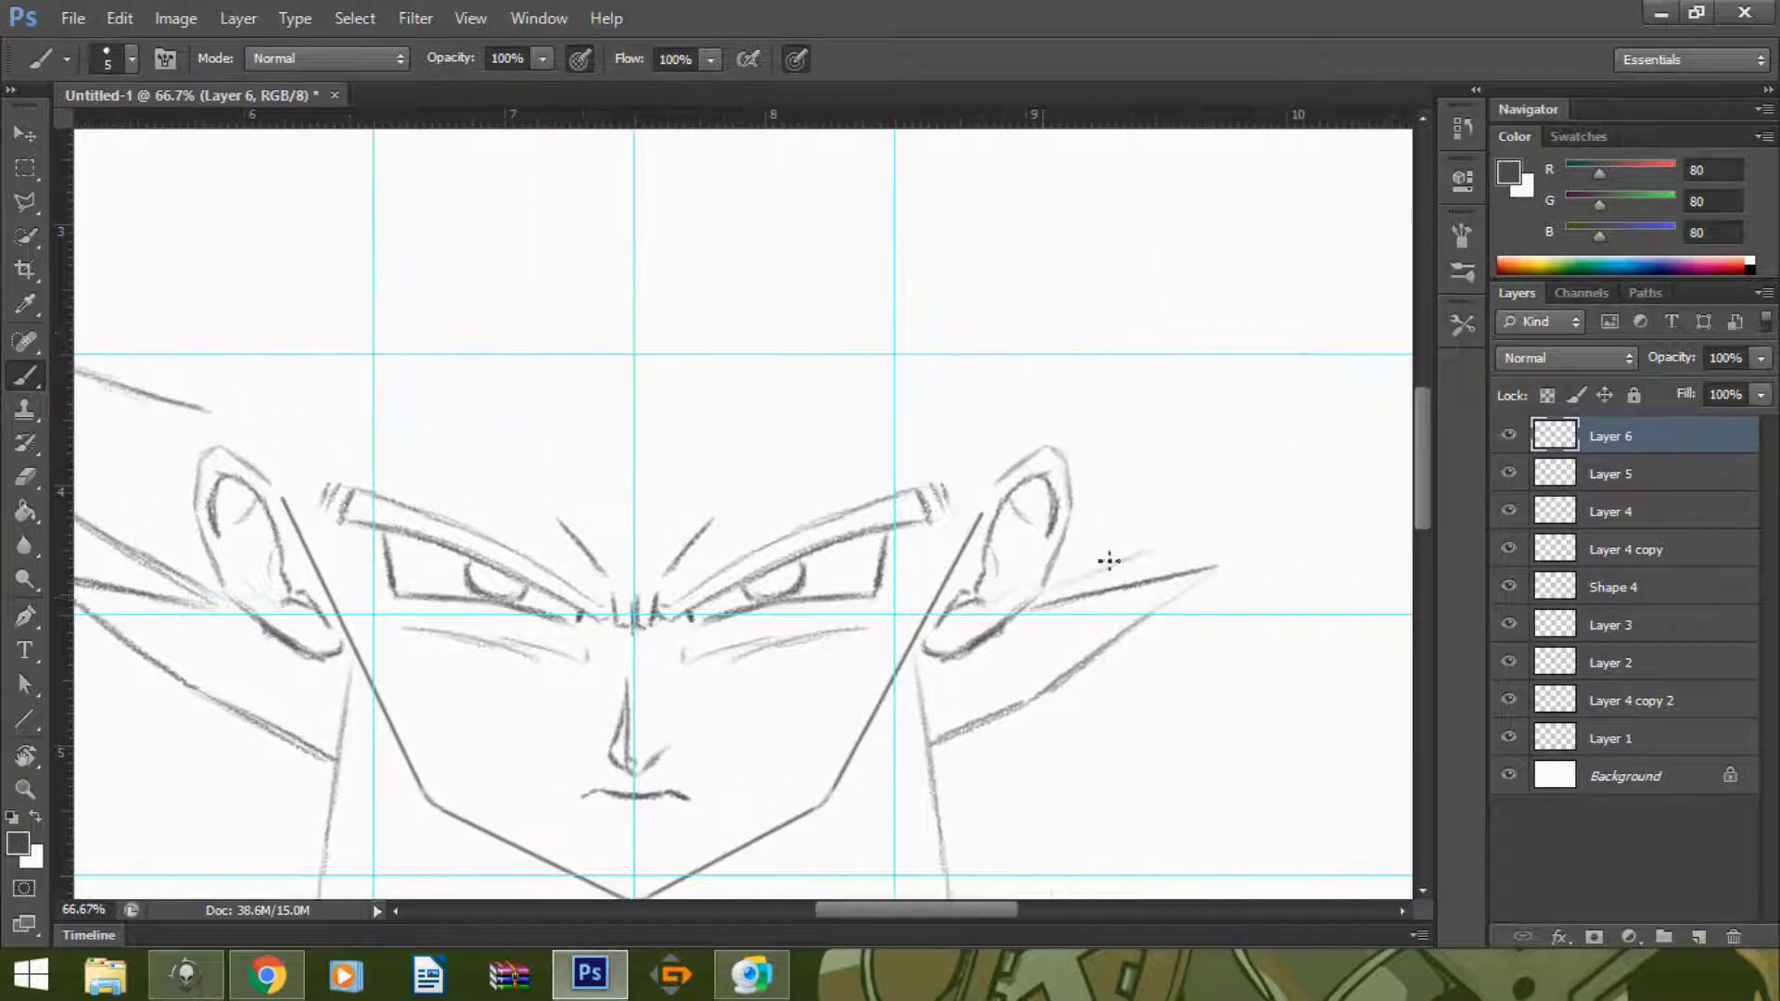
left_click_drag(1381, 305, 1041, 408)
left_click_drag(1390, 287, 1288, 463)
- Select the right spike and narrow it with Free Transform
key("ctrl+minus")
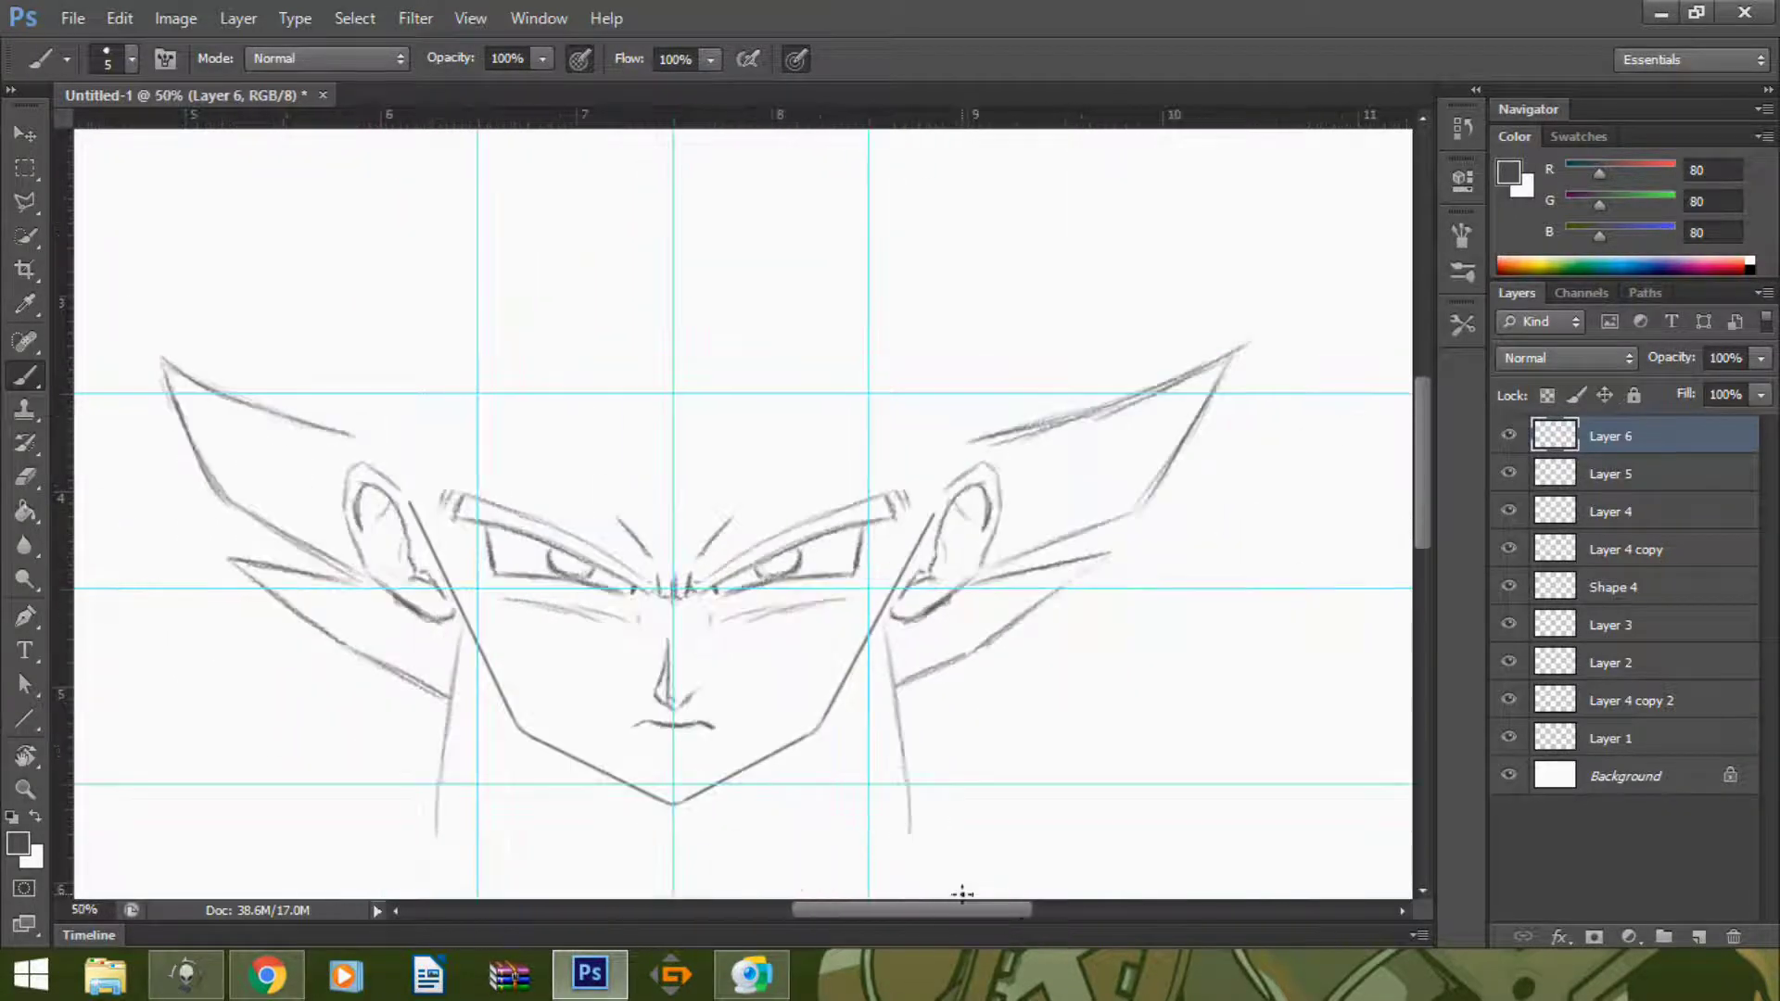
key("m")
left_click_drag(1311, 295, 942, 594)
key("ctrl+t")
left_click_drag(1311, 444, 1266, 444)
key("Return")
- Select the upper left spike and rotate it in toward the head
scroll(1387, 457, "down", 1)
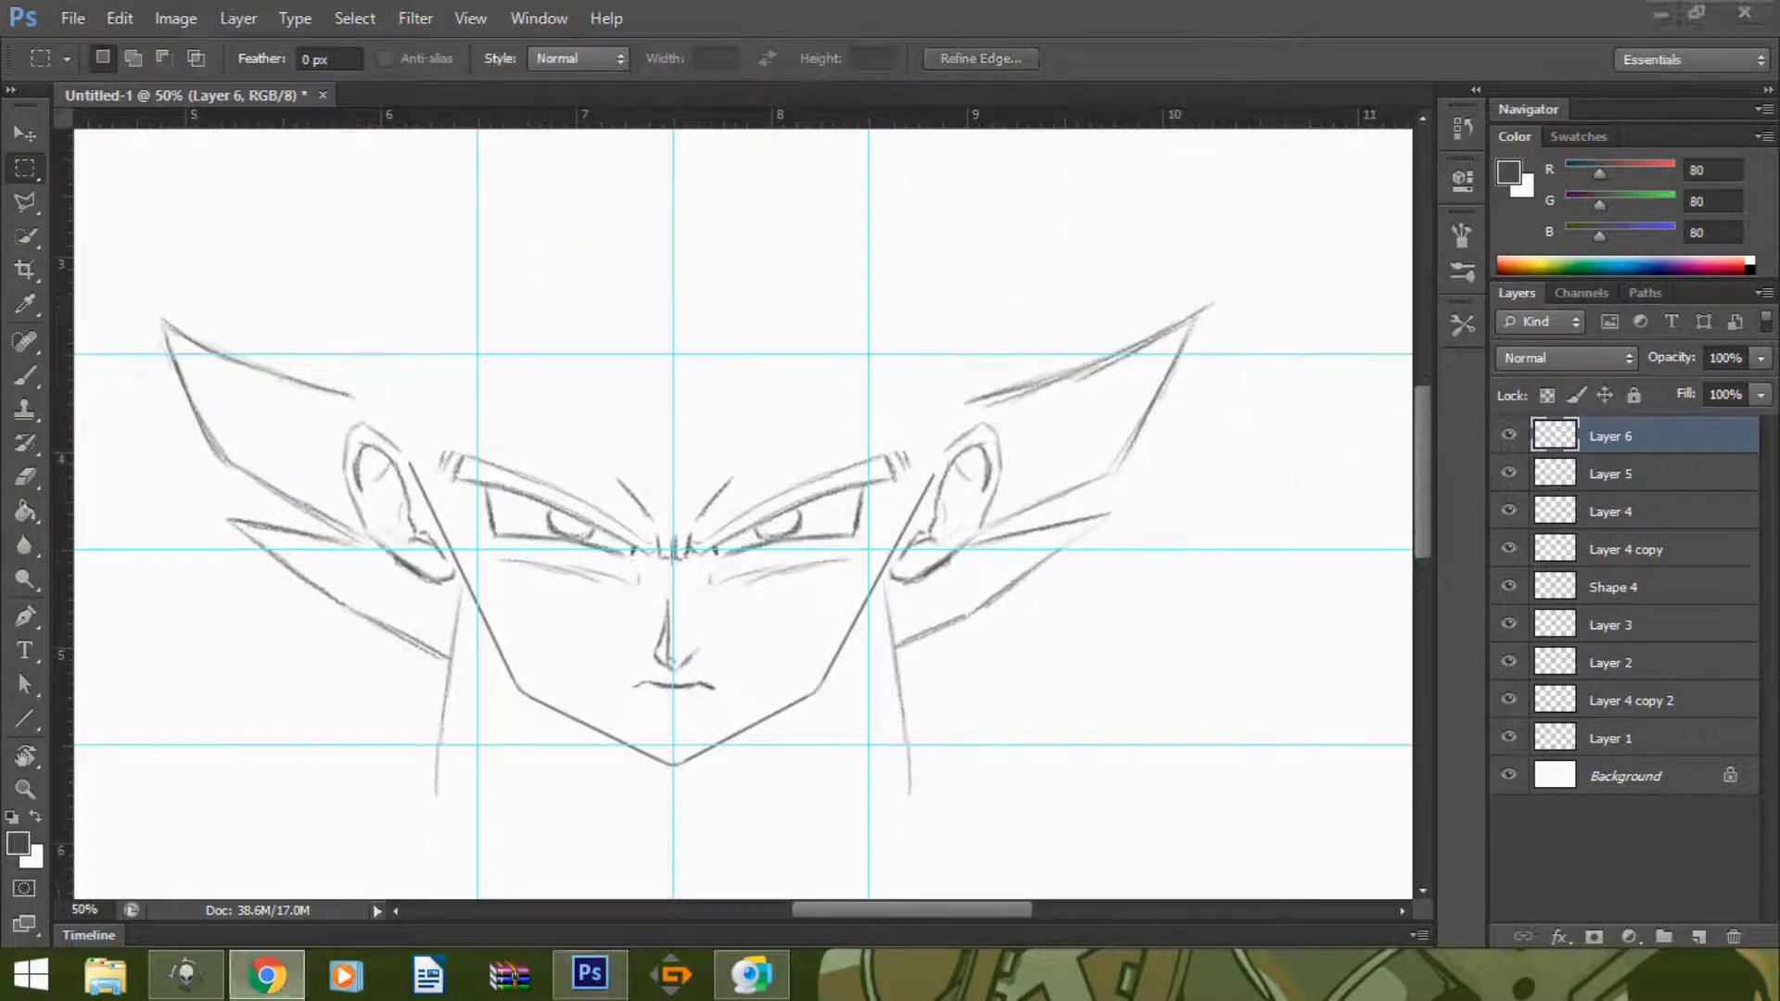
key("ctrl+minus")
left_click_drag(305, 306, 521, 485)
key("v")
key("ctrl+t")
left_click_drag(537, 296, 564, 394)
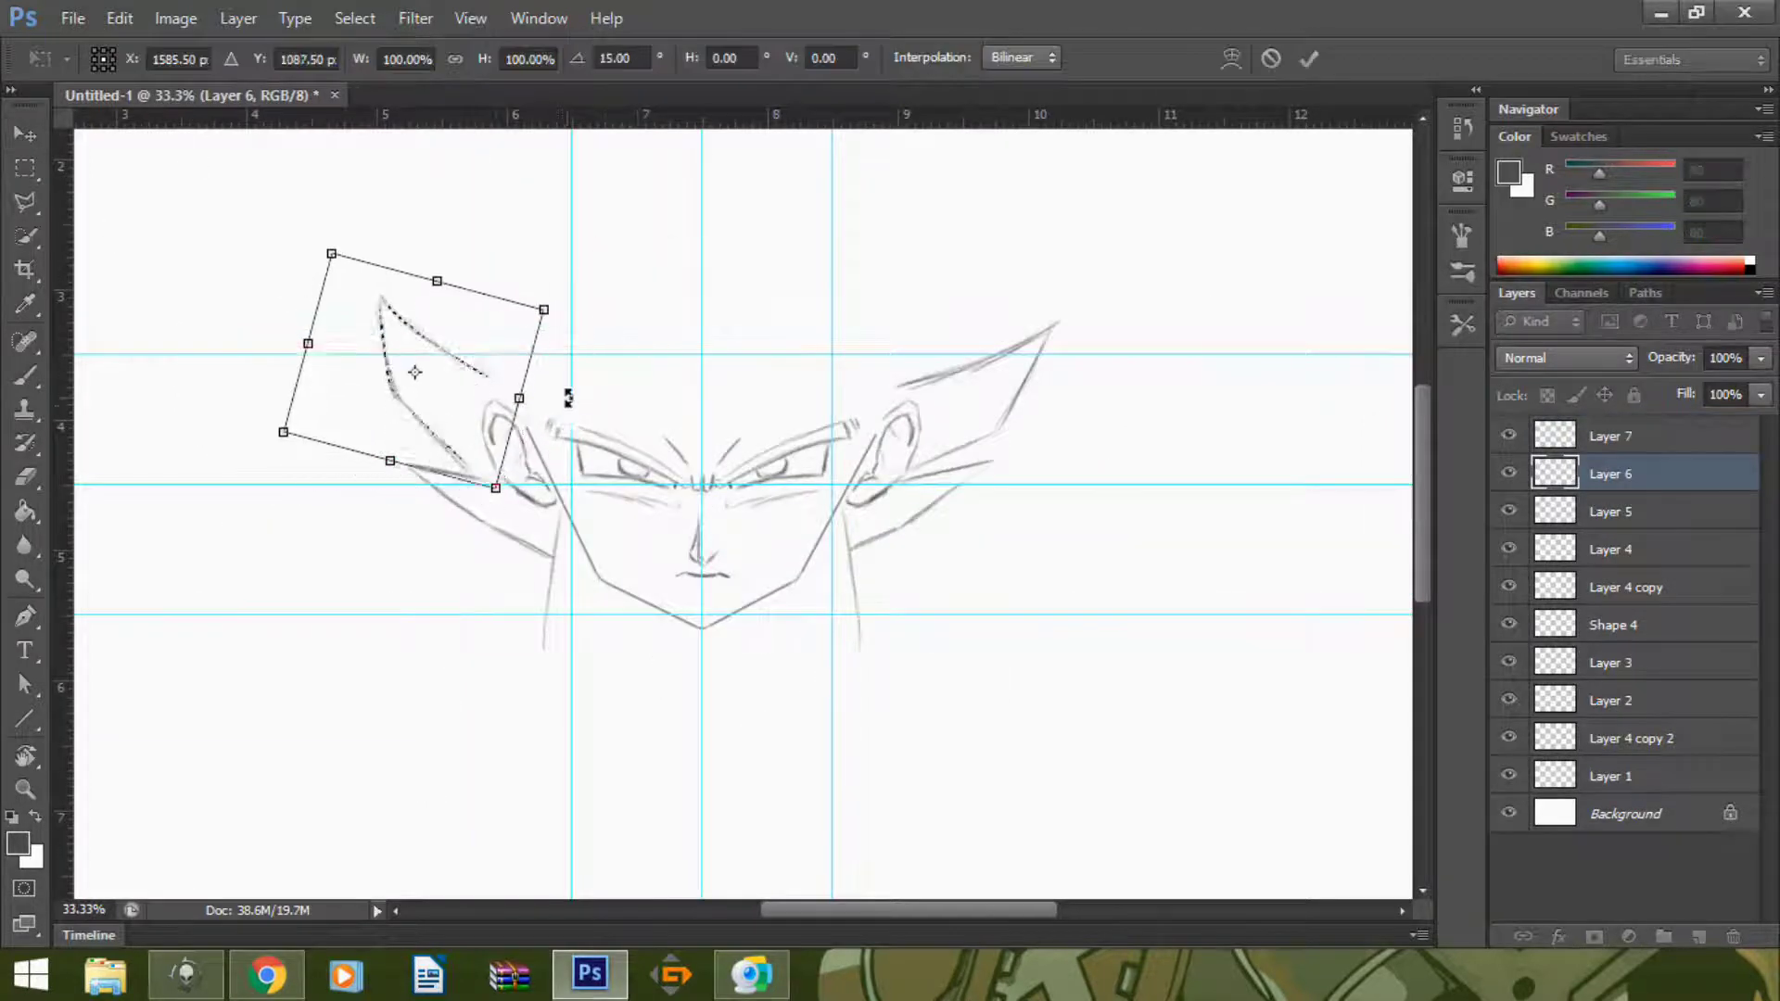
key("Return")
- Select the upper right spike and rotate it in toward the head
left_click(20, 172)
left_click_drag(1156, 287, 843, 485)
key("ctrl+t")
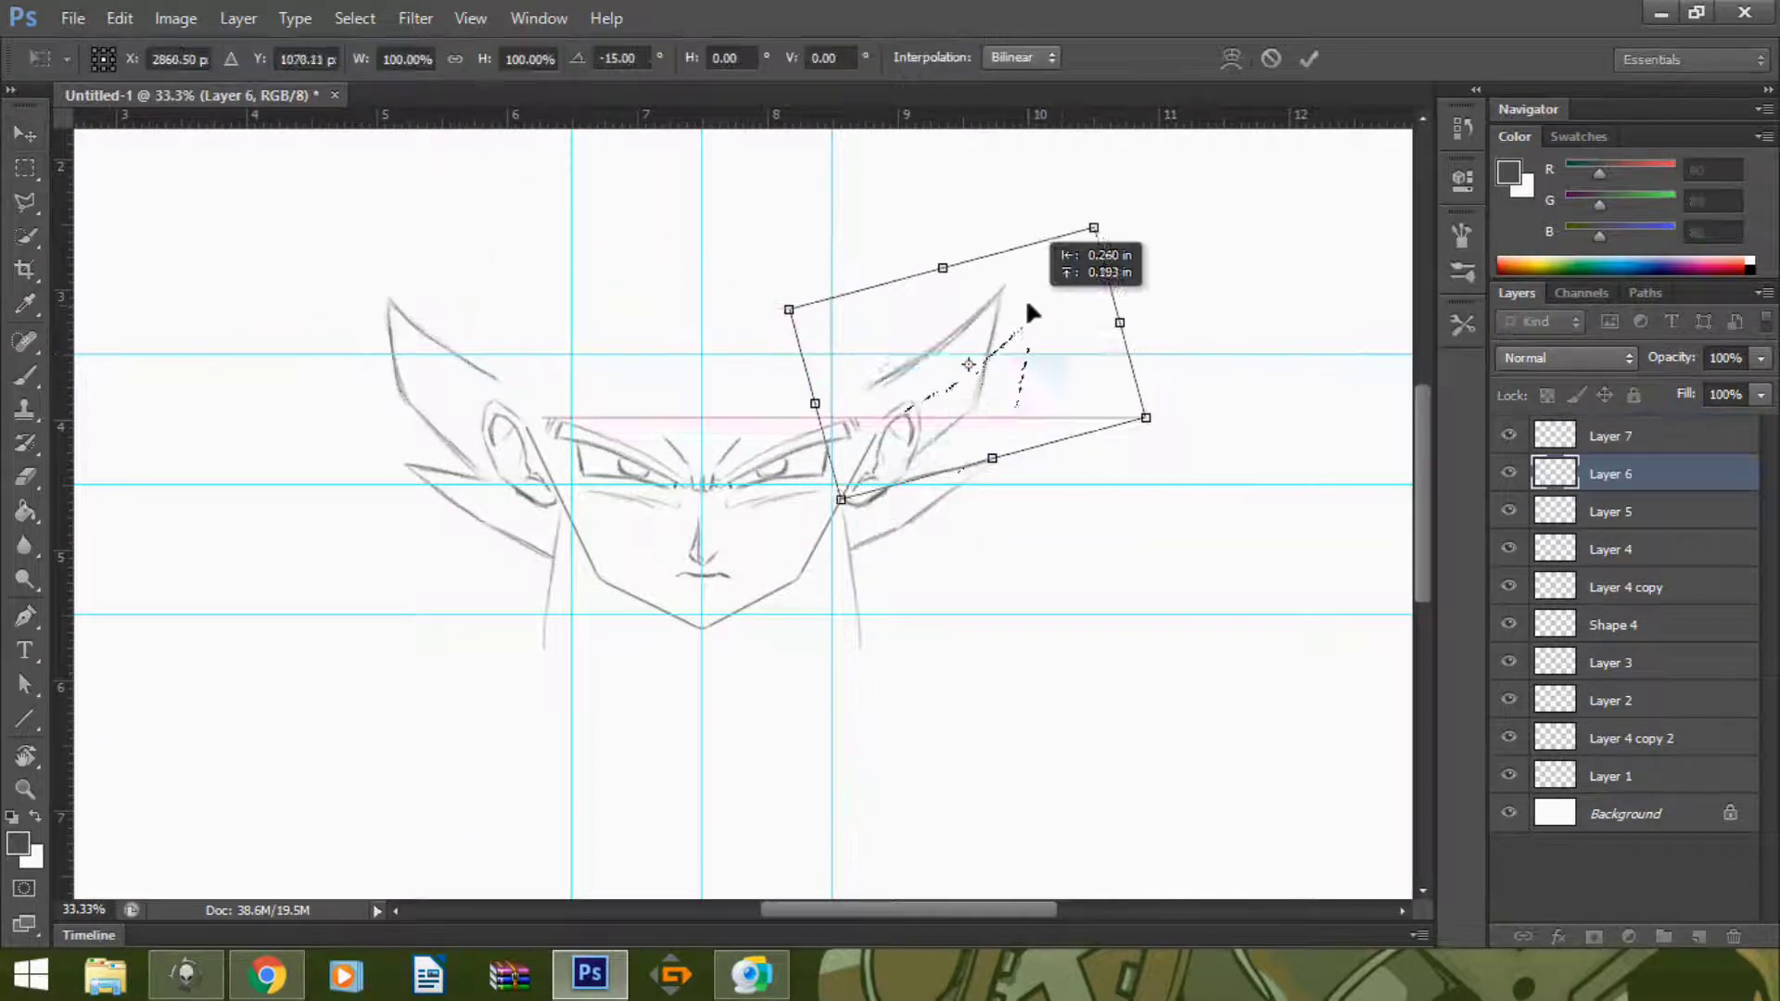
left_click_drag(1033, 306, 1236, 275)
key("Return")
- Brush one arched half of the widow's-peak hairline on Layer 7 and marquee it
left_click(1611, 436)
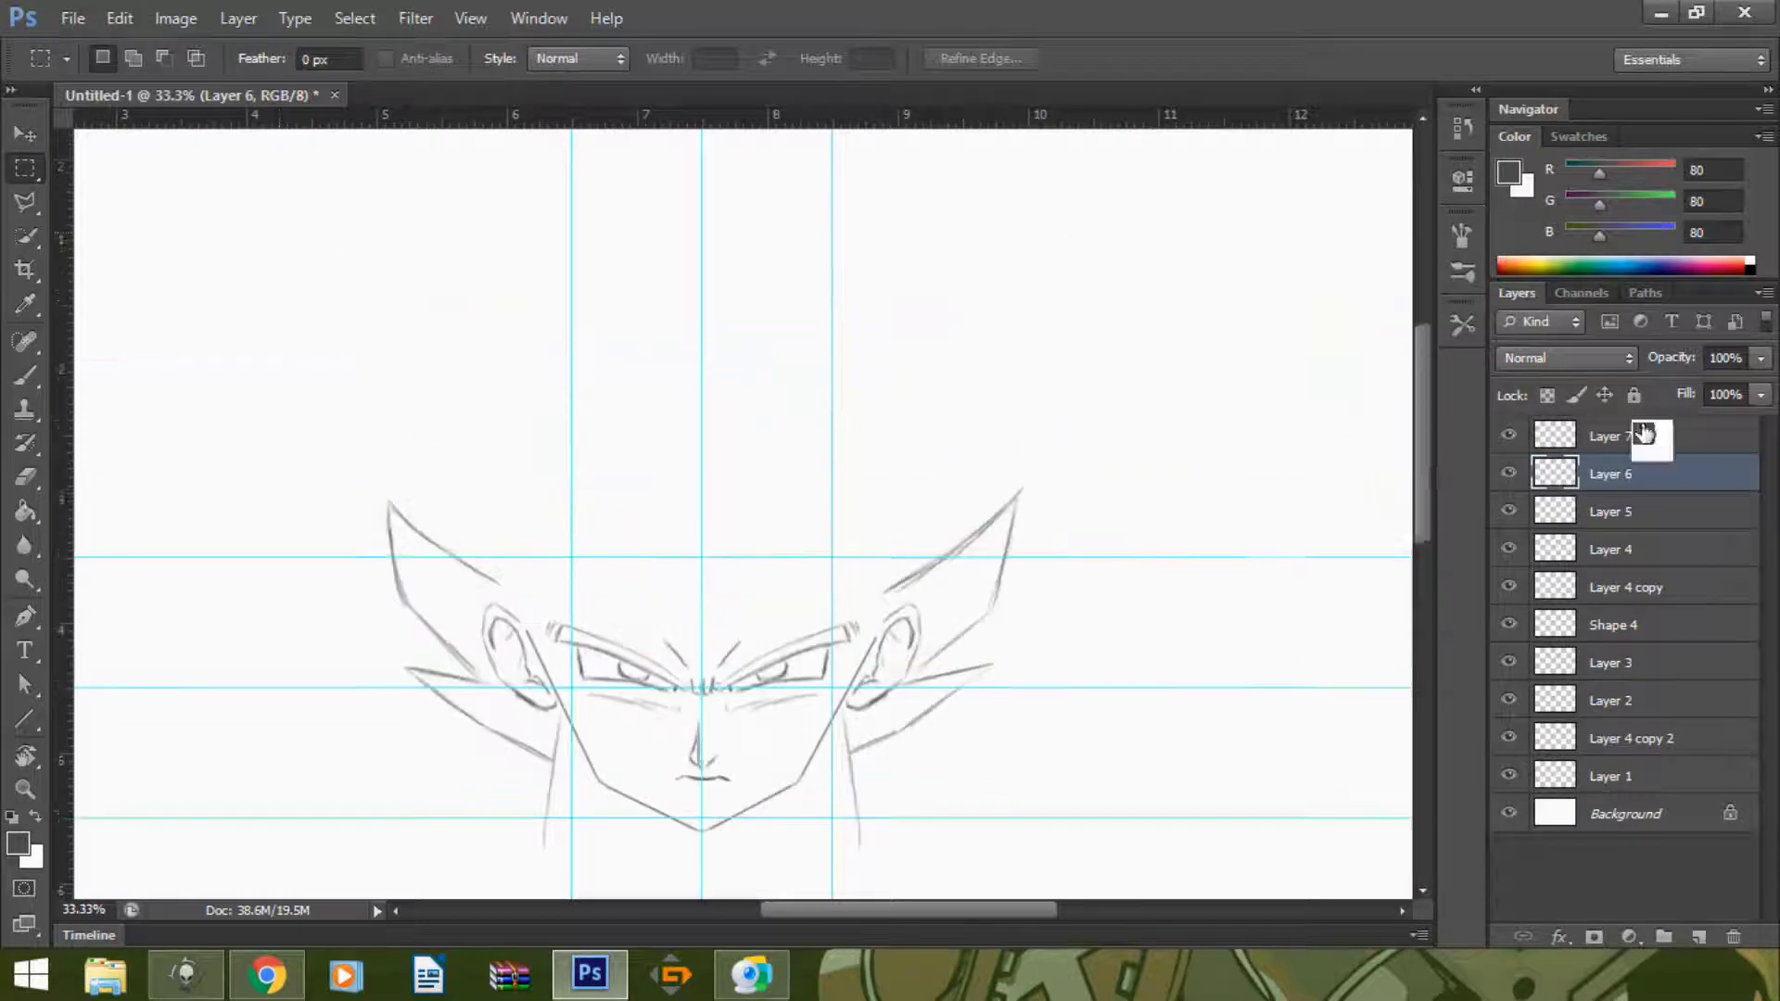
scroll(1402, 447, "up", 5)
key("b")
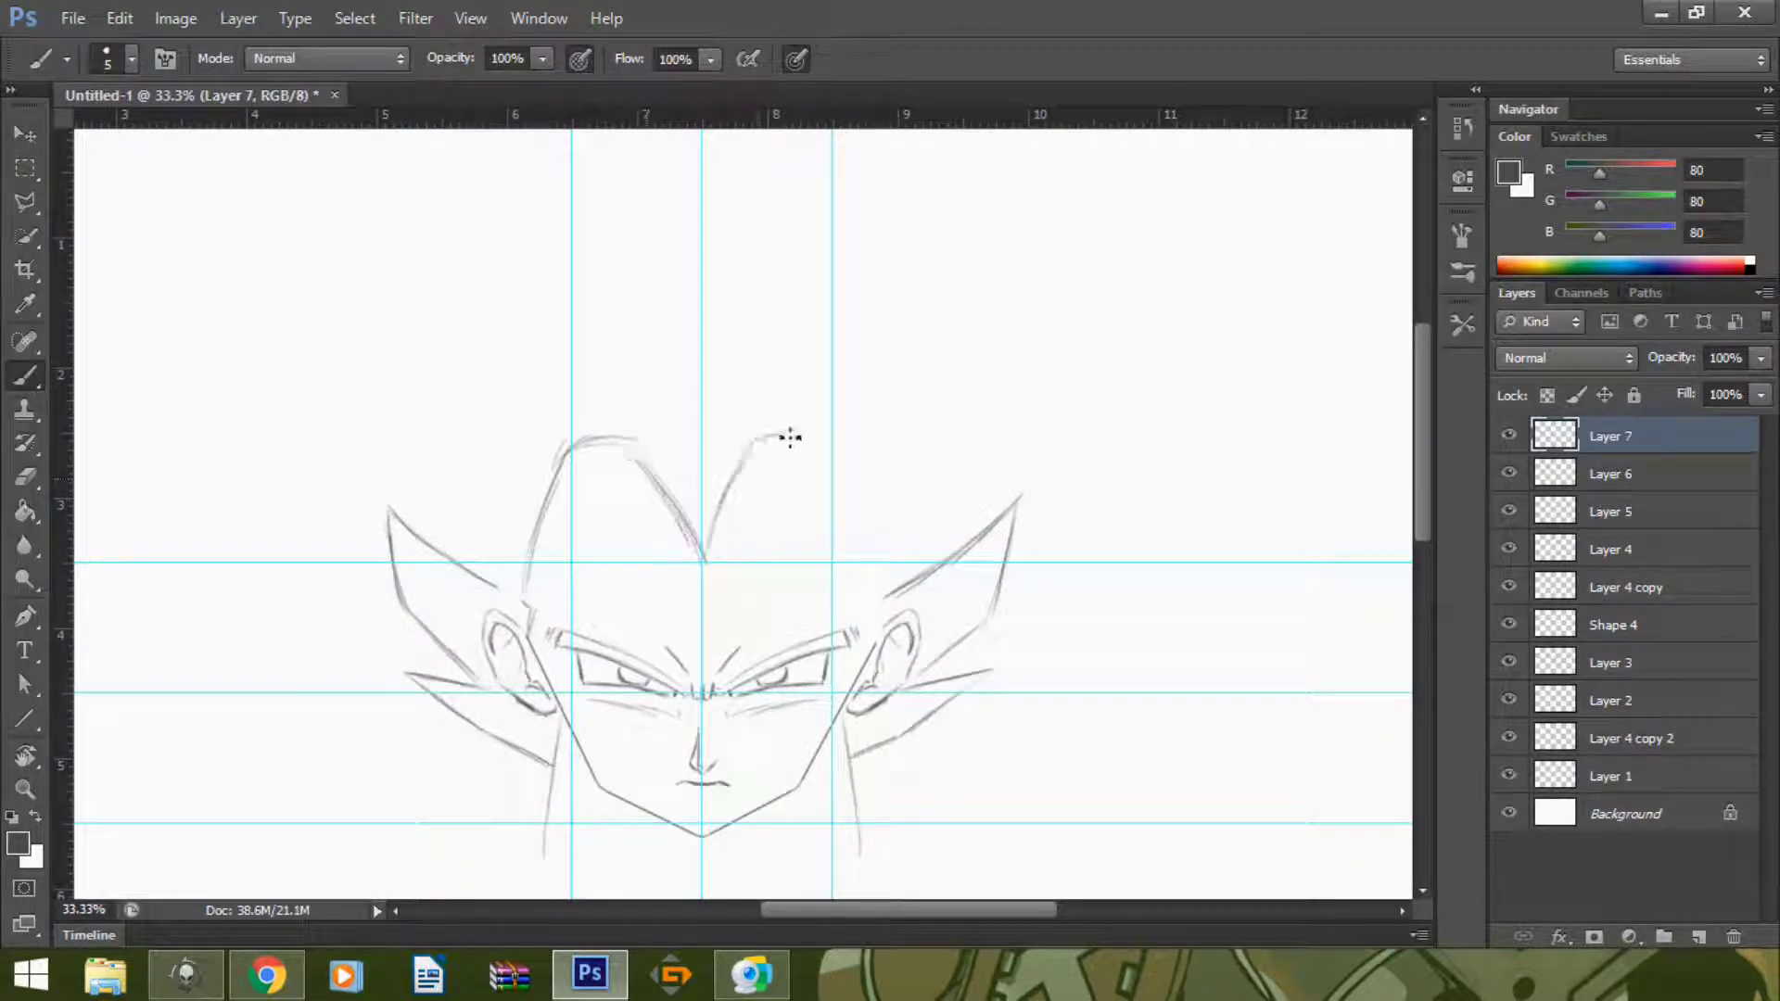
scroll(1316, 397, "up", 1)
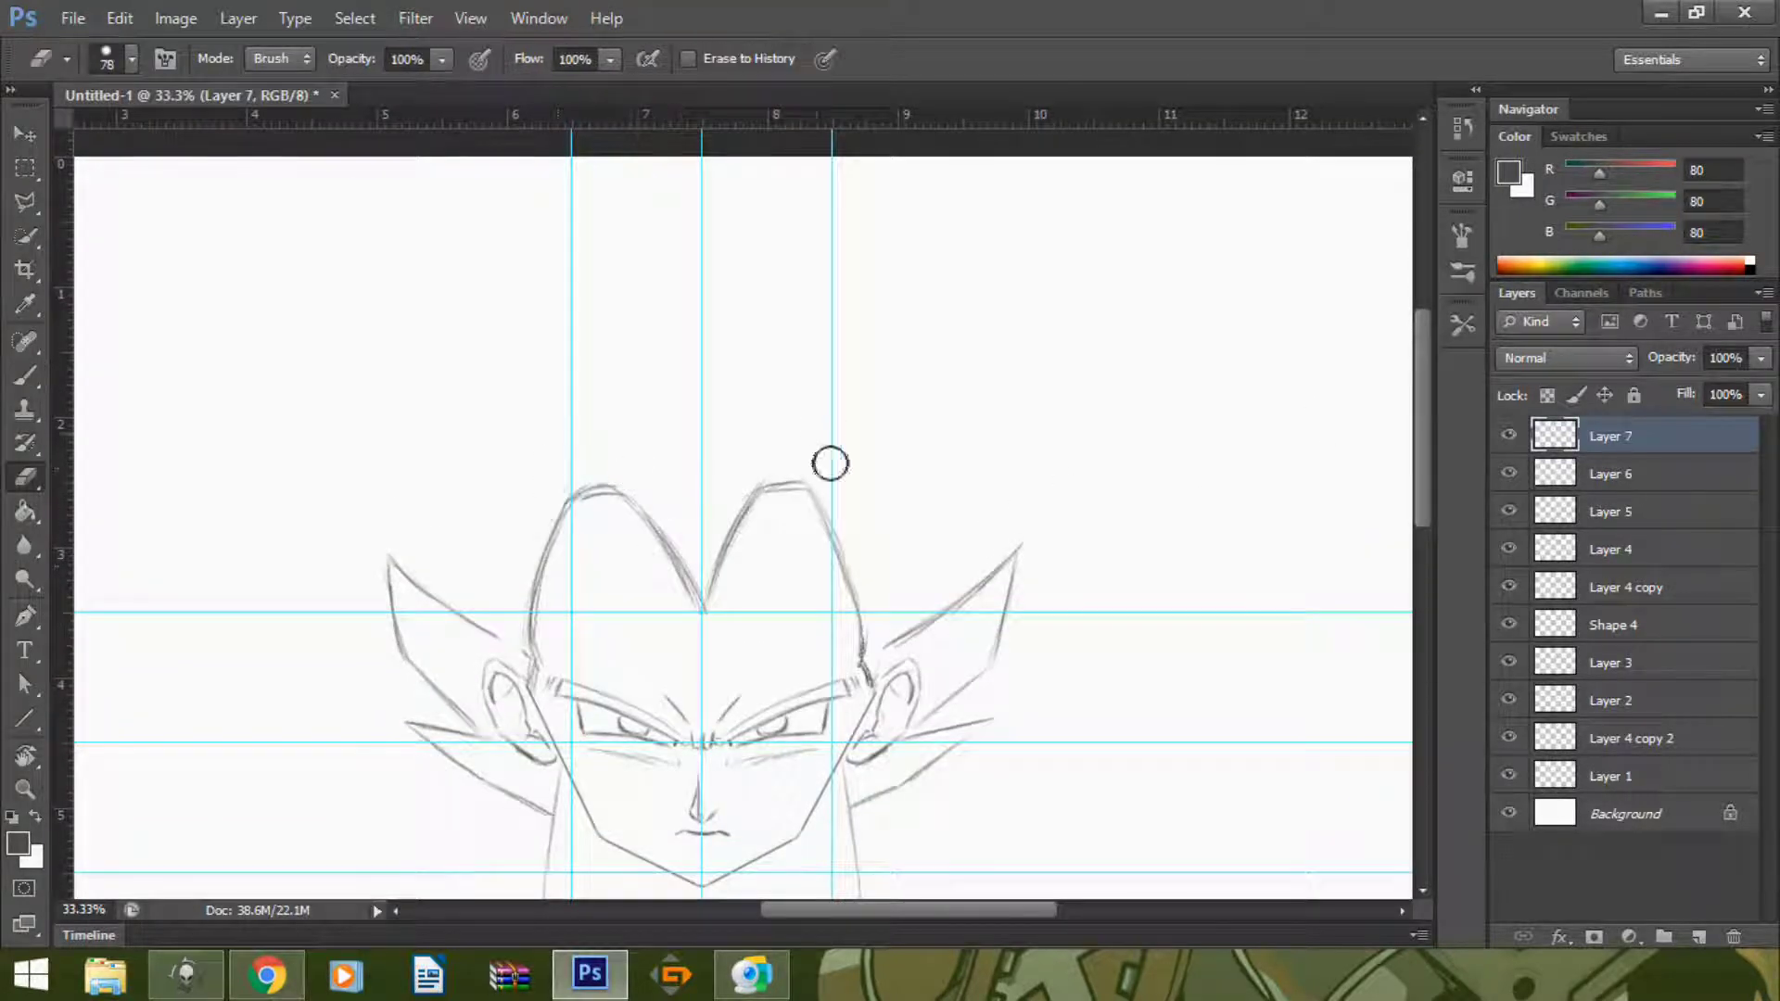
scroll(1401, 507, "down", 2)
key("m")
mouse_move(473, 346)
left_mouse_down()
mouse_move(703, 659)
mouse_move(854, 569)
left_mouse_up()
- Copy the hairline half to a new layer, flip it, and place it left of centre
key("ctrl+shift+j")
key("ctrl+t")
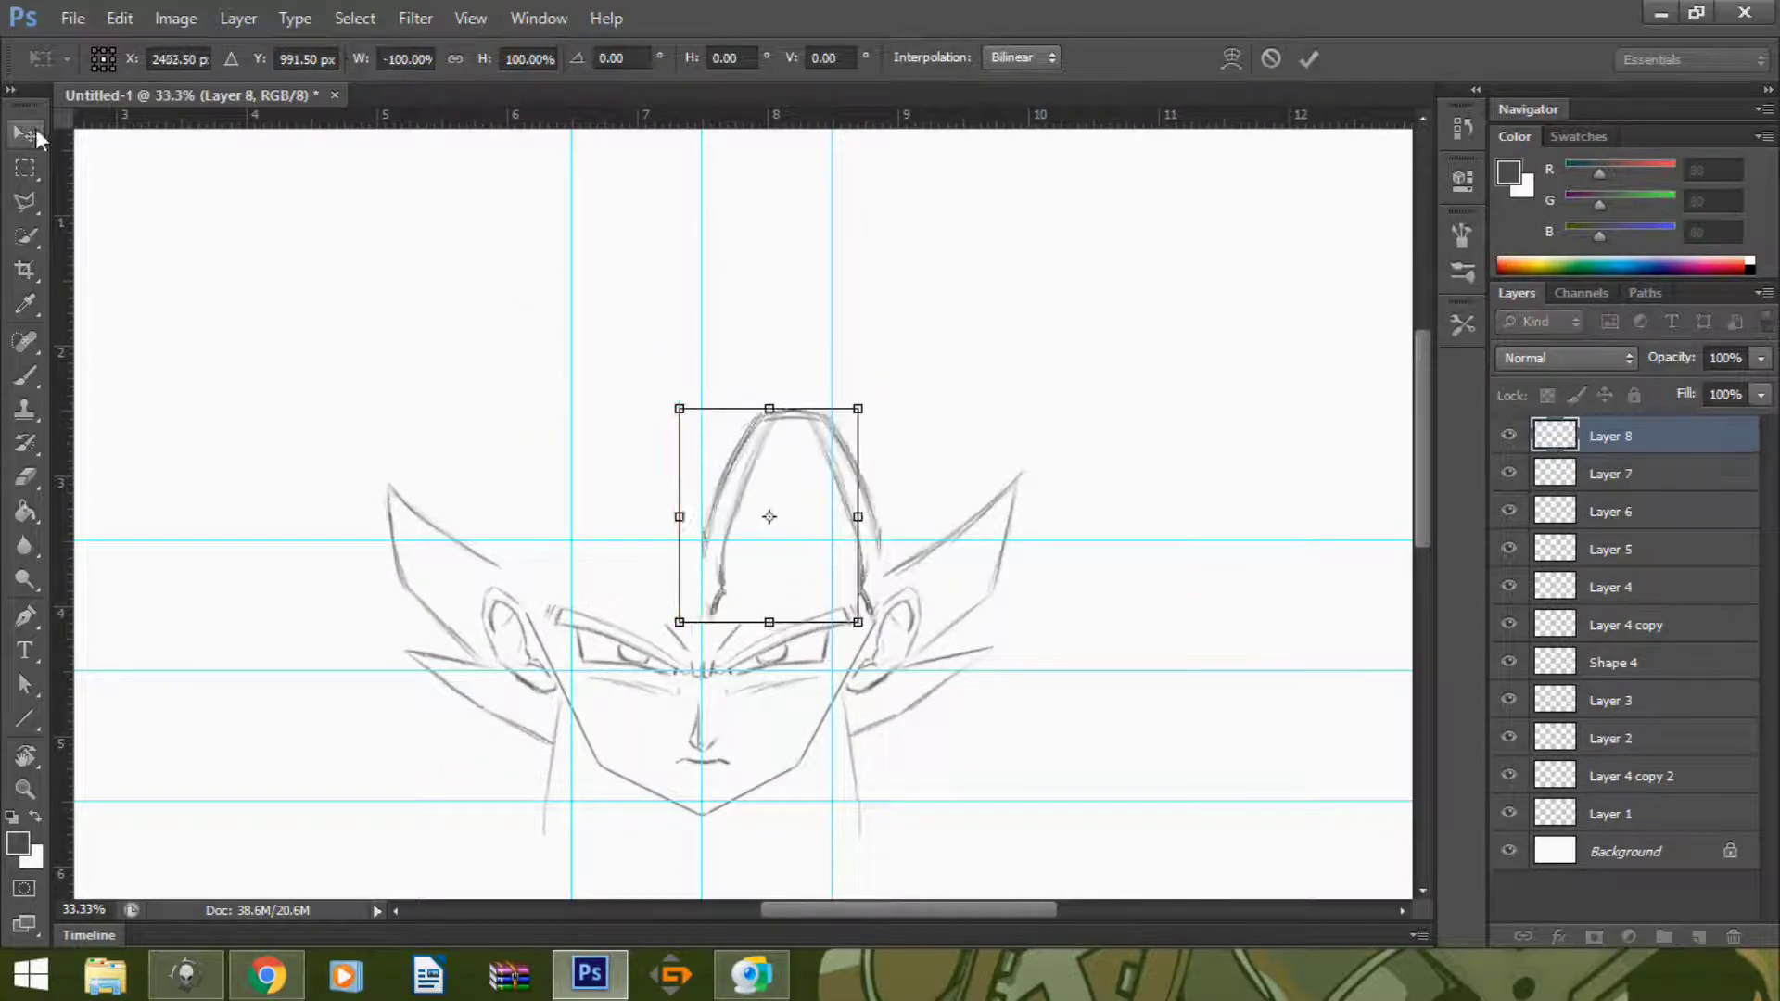
key("Return")
key("v")
mouse_move(766, 512)
left_mouse_down()
mouse_move(610, 513)
mouse_move(700, 577)
left_mouse_up()
key("b")
key("e")
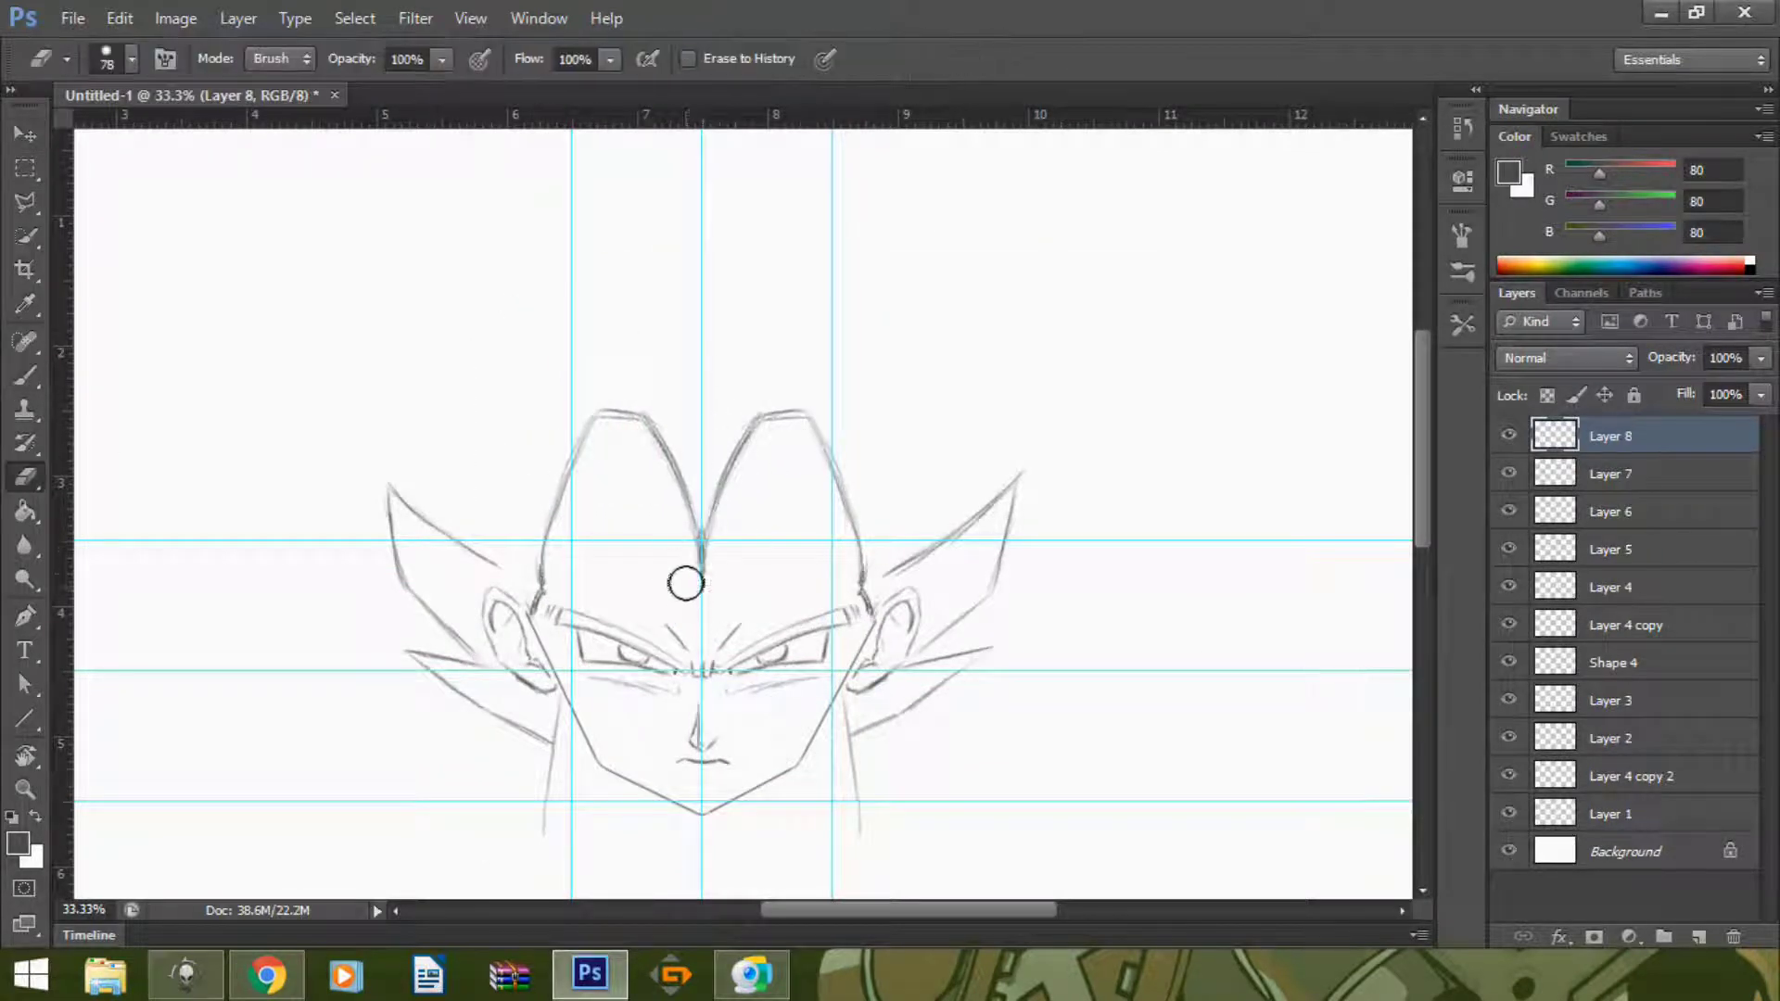
- Hide the guide lines via View > Extras and add a new empty Layer 9
left_click(415, 18)
left_click(491, 377)
scroll(1426, 565, "down", 3)
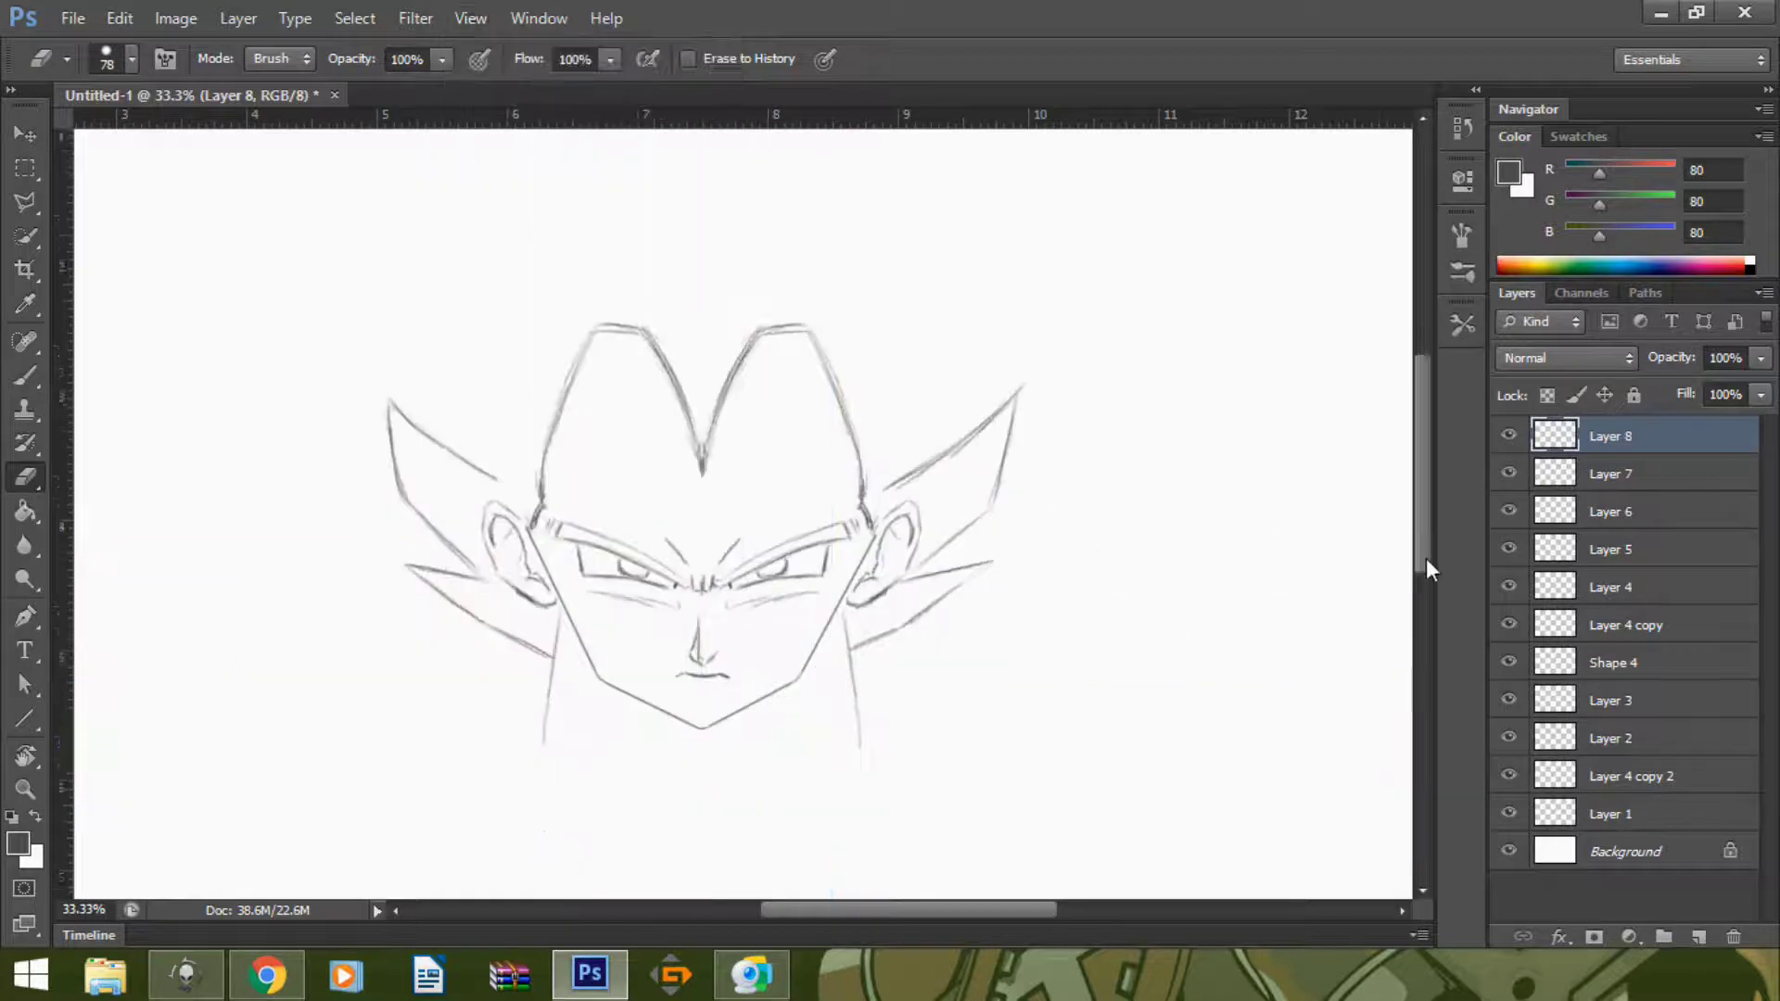
left_click(1696, 934)
key("b")
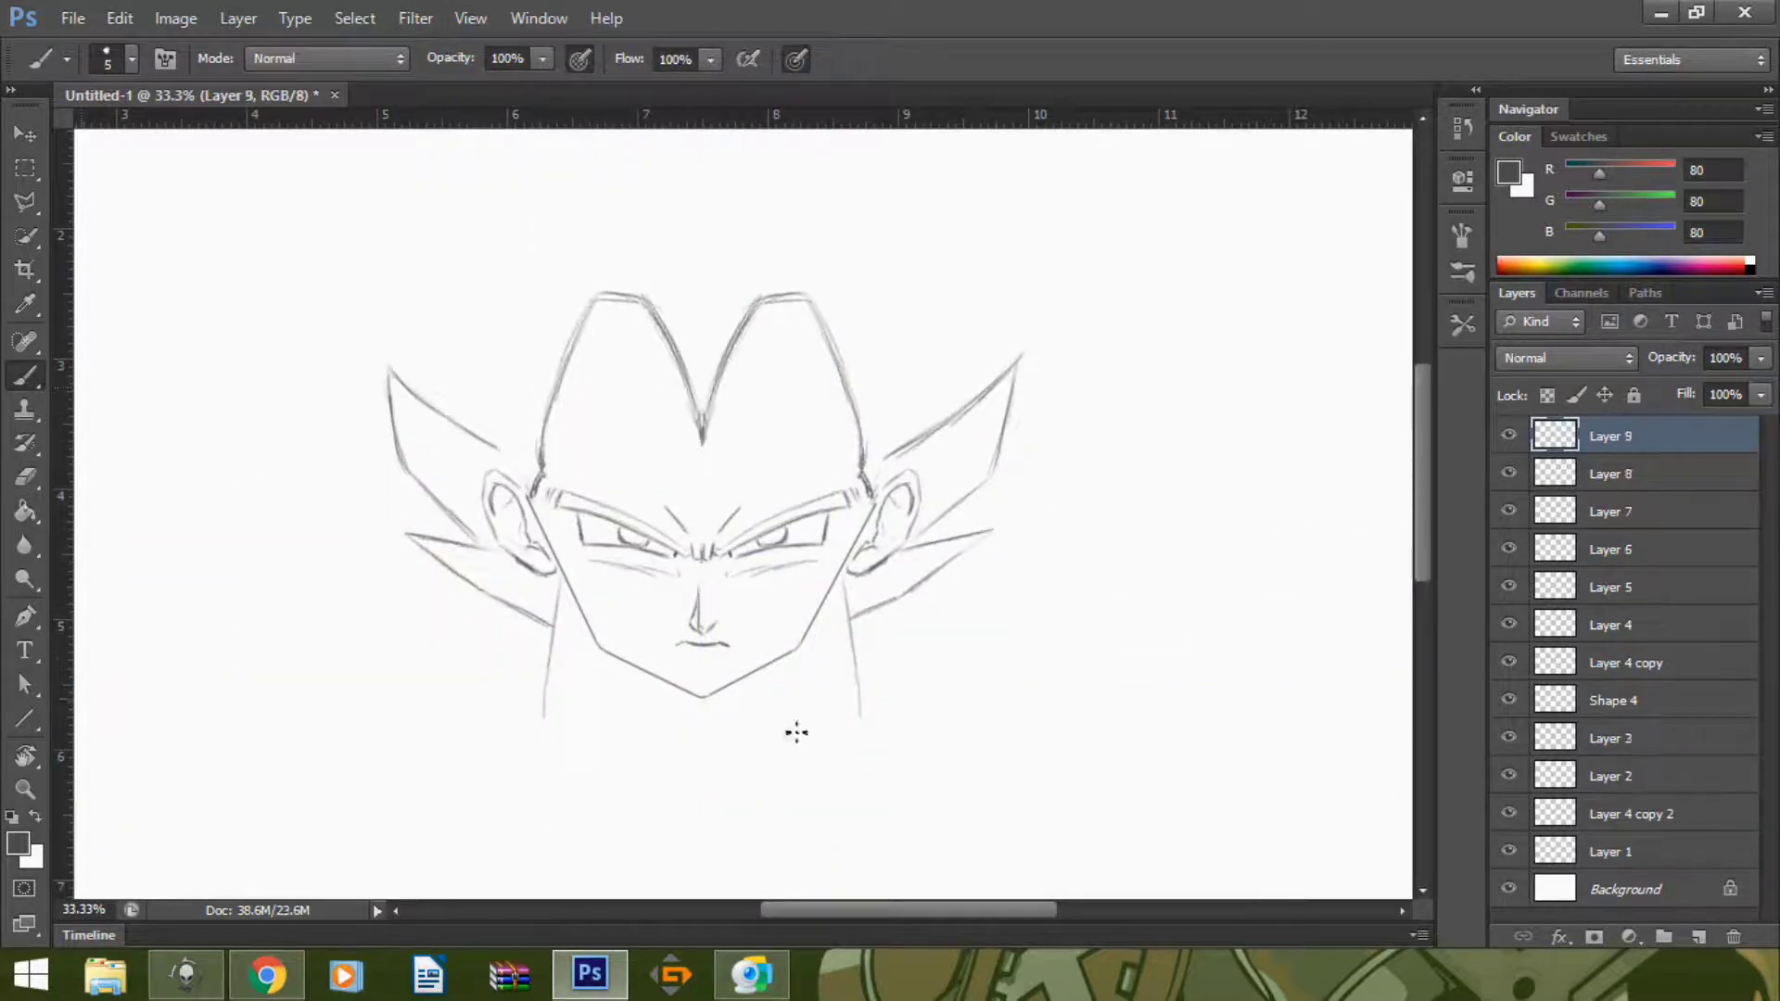
- Add a new layer and move the whole sketch lower on the canvas
left_click(1698, 937)
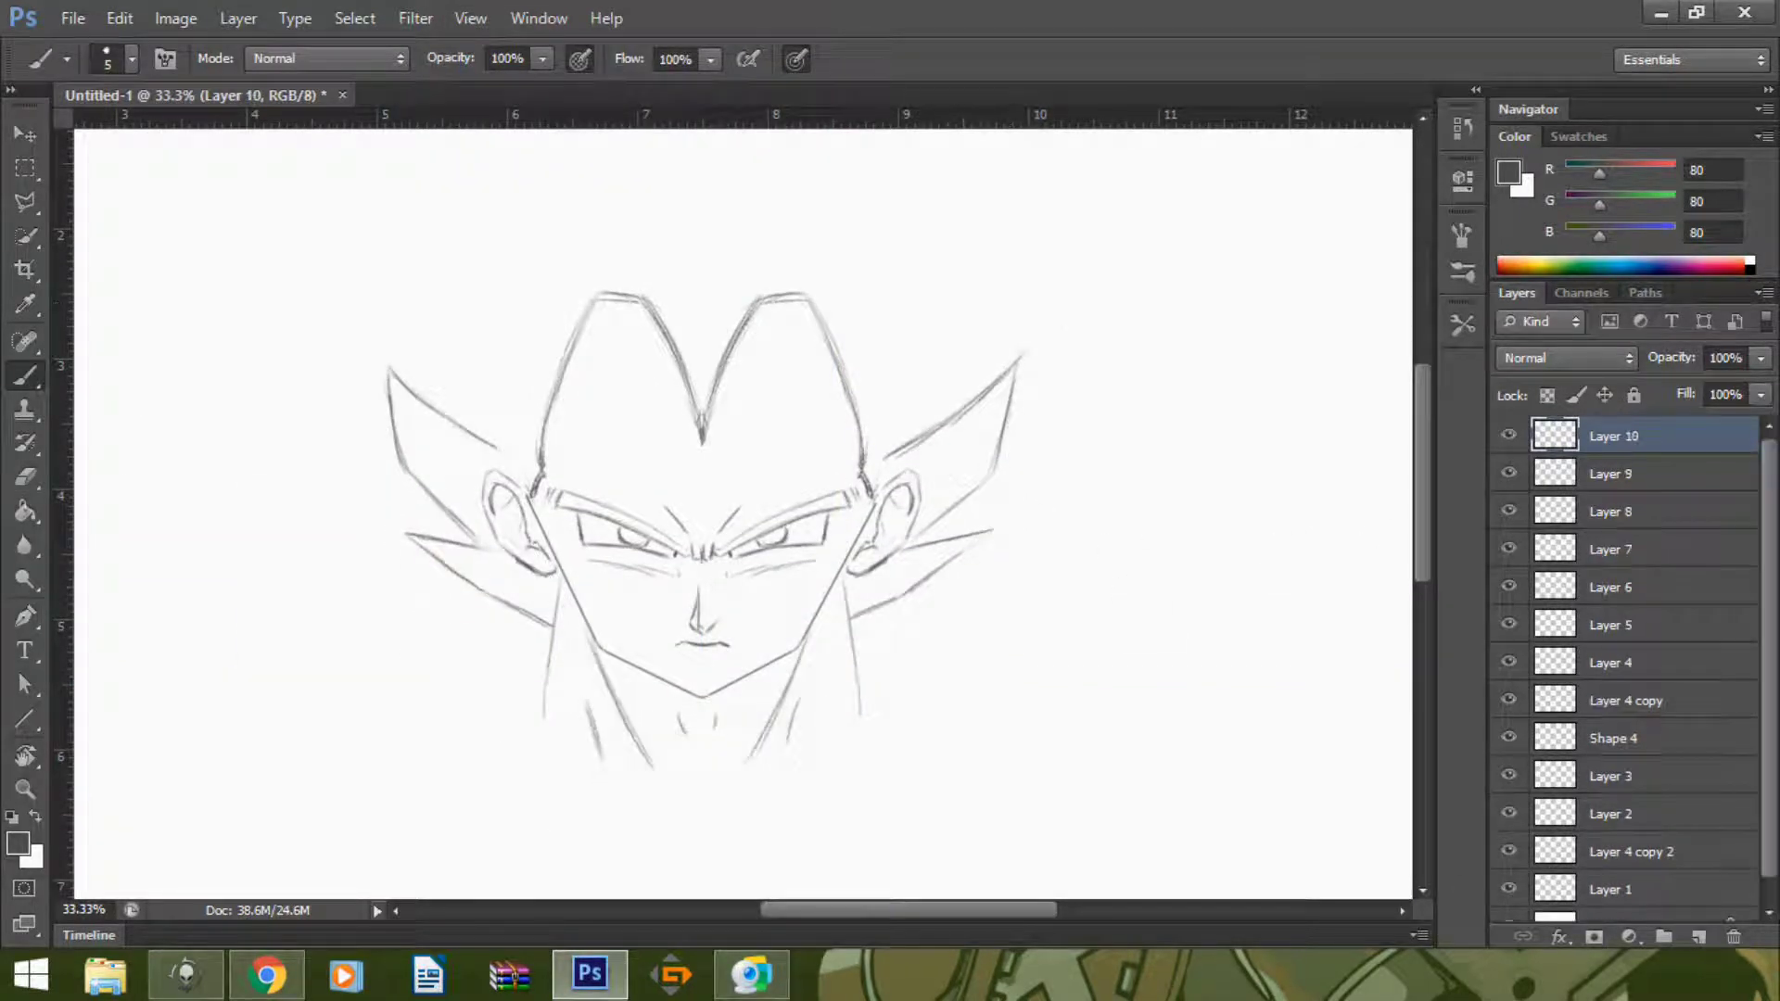
scroll(1442, 423, "up", 5)
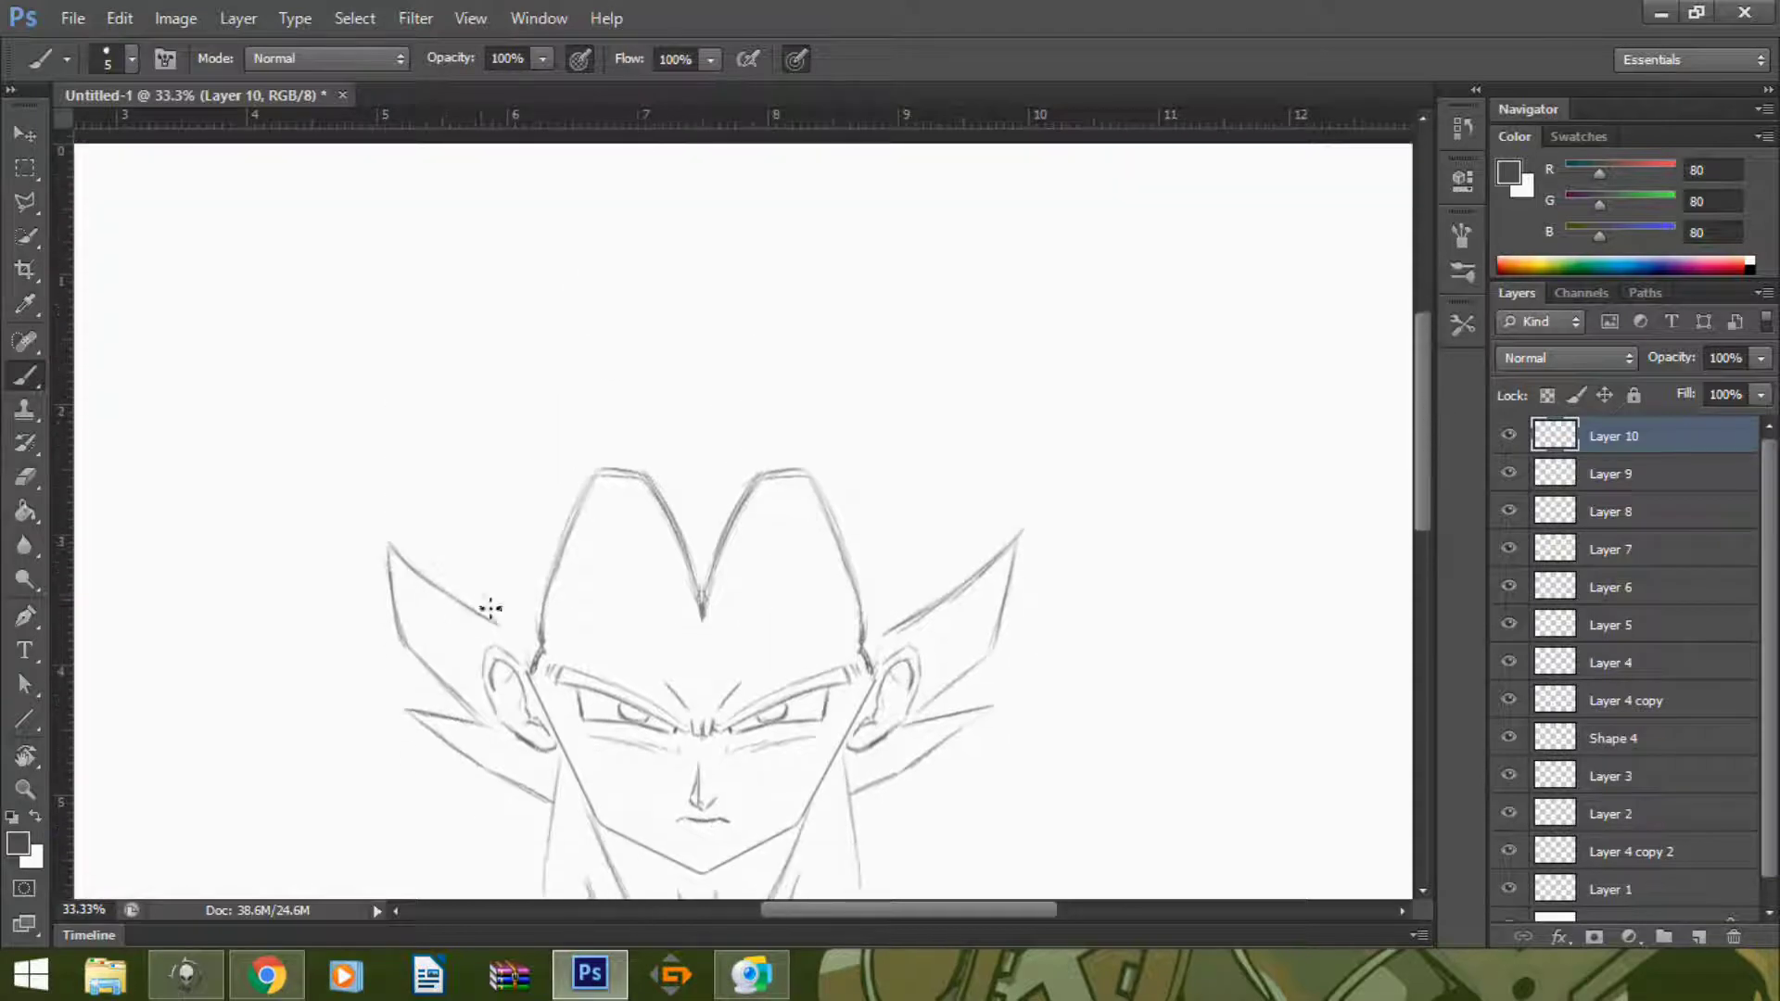
scroll(582, 294, "up", 1)
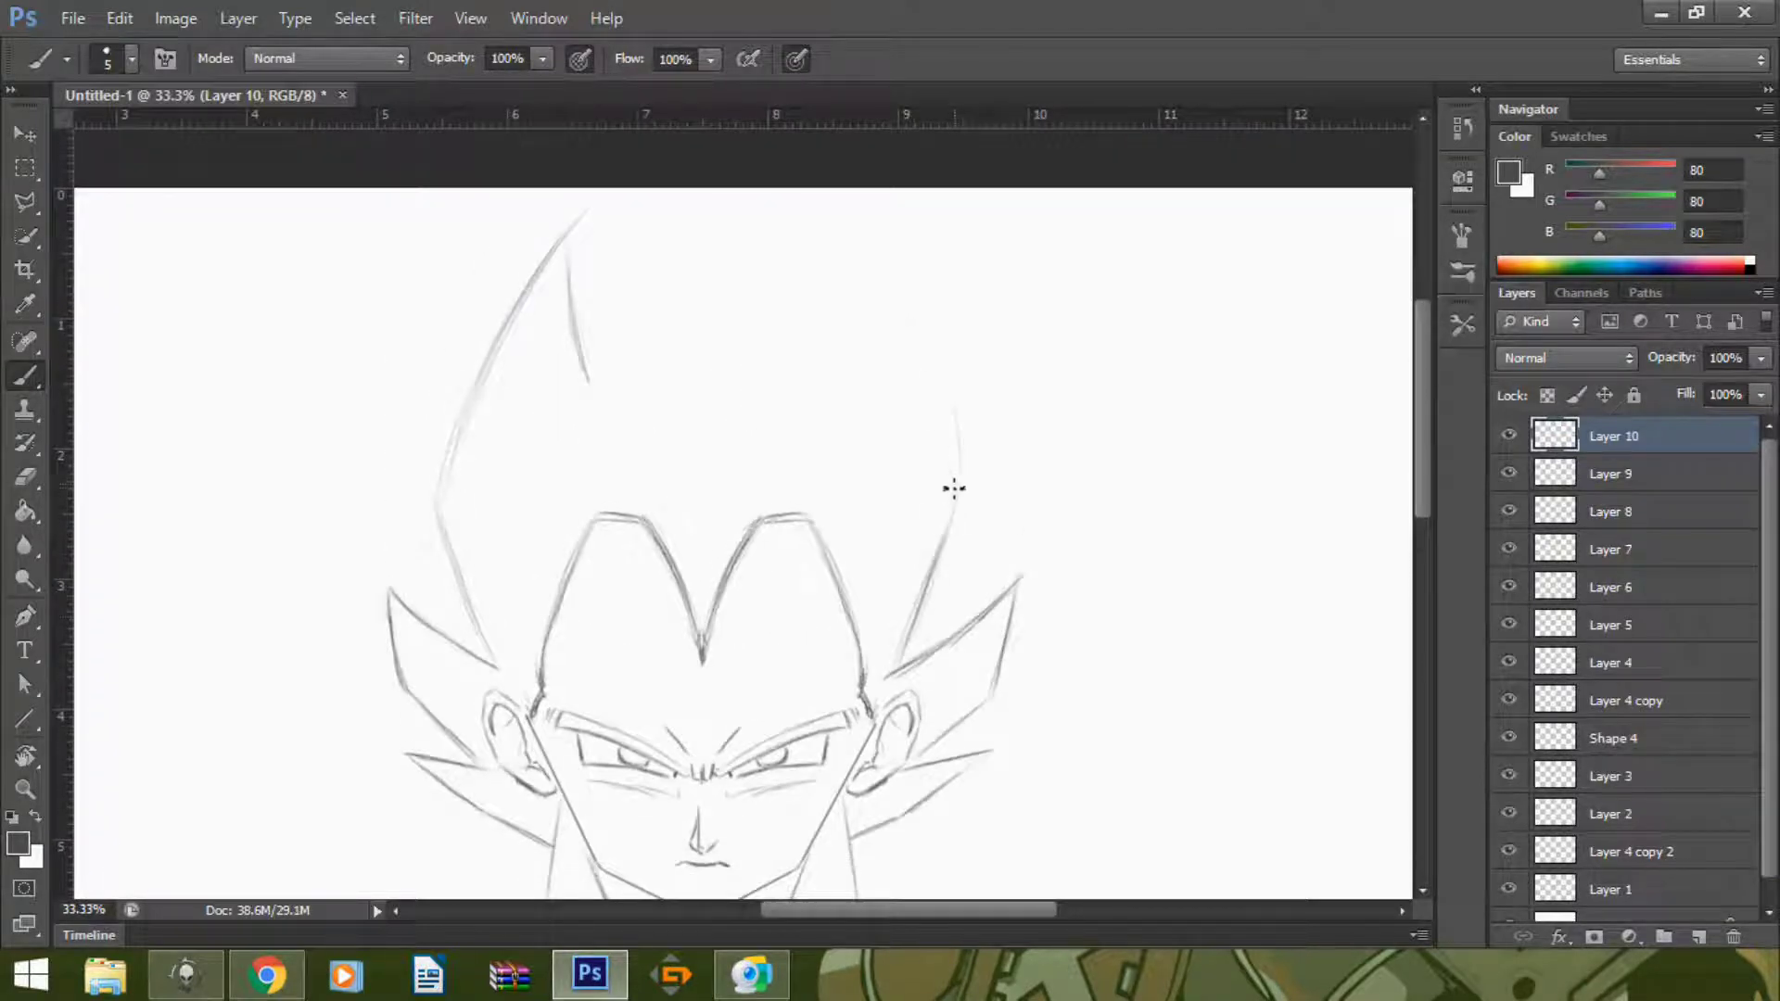
left_click(1611, 889, "shift")
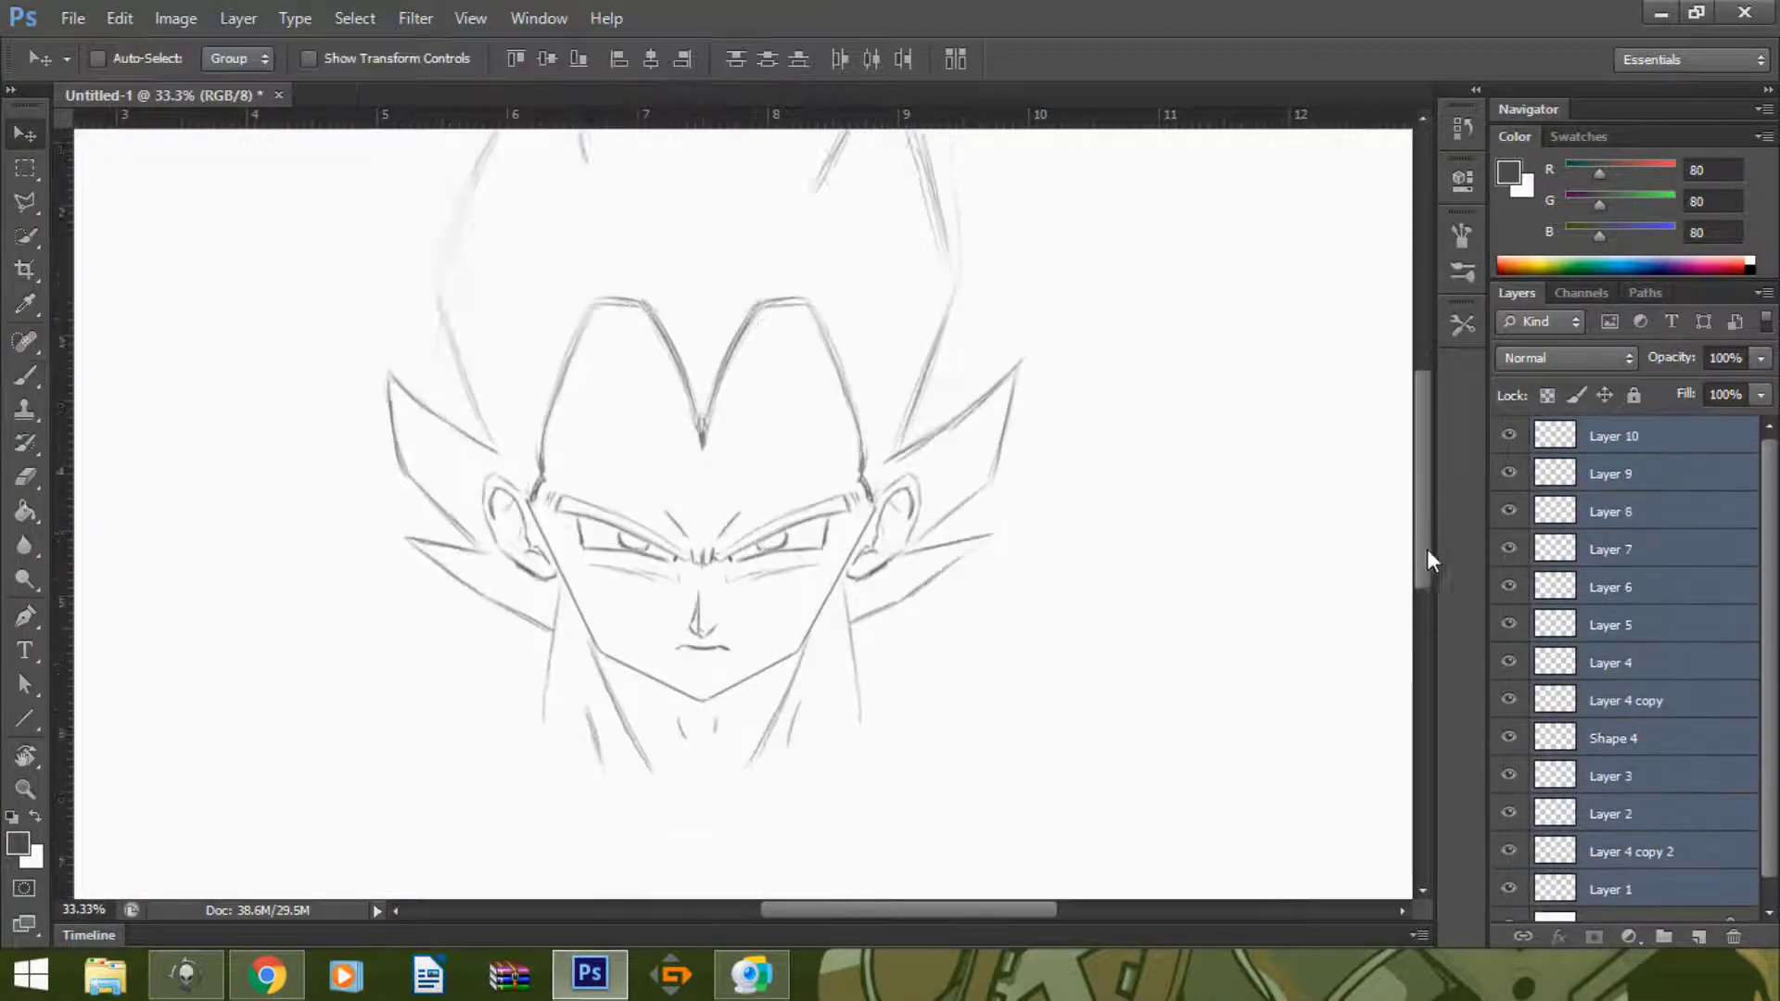
left_click_drag(723, 389, 739, 557)
- Delete the unneeded sketch layers, Layer 6 and Layer 9
left_click(1637, 451)
scroll(587, 622, "up", 2)
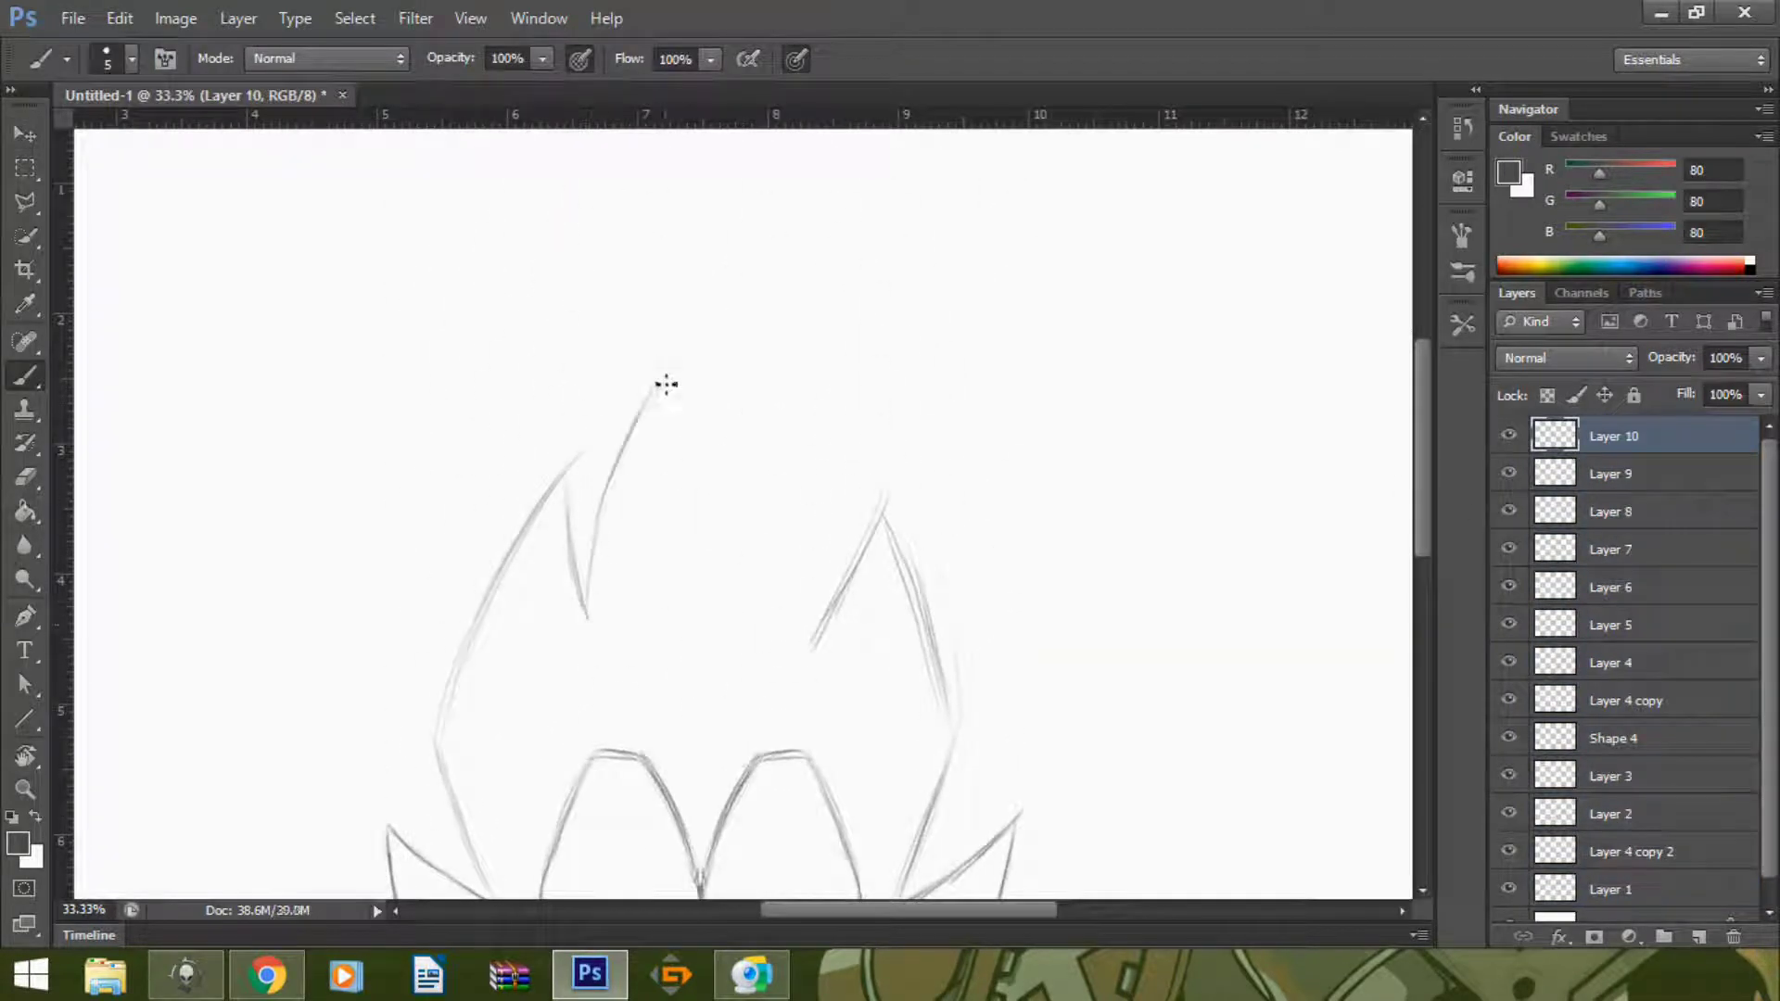
scroll(821, 461, "down", 7)
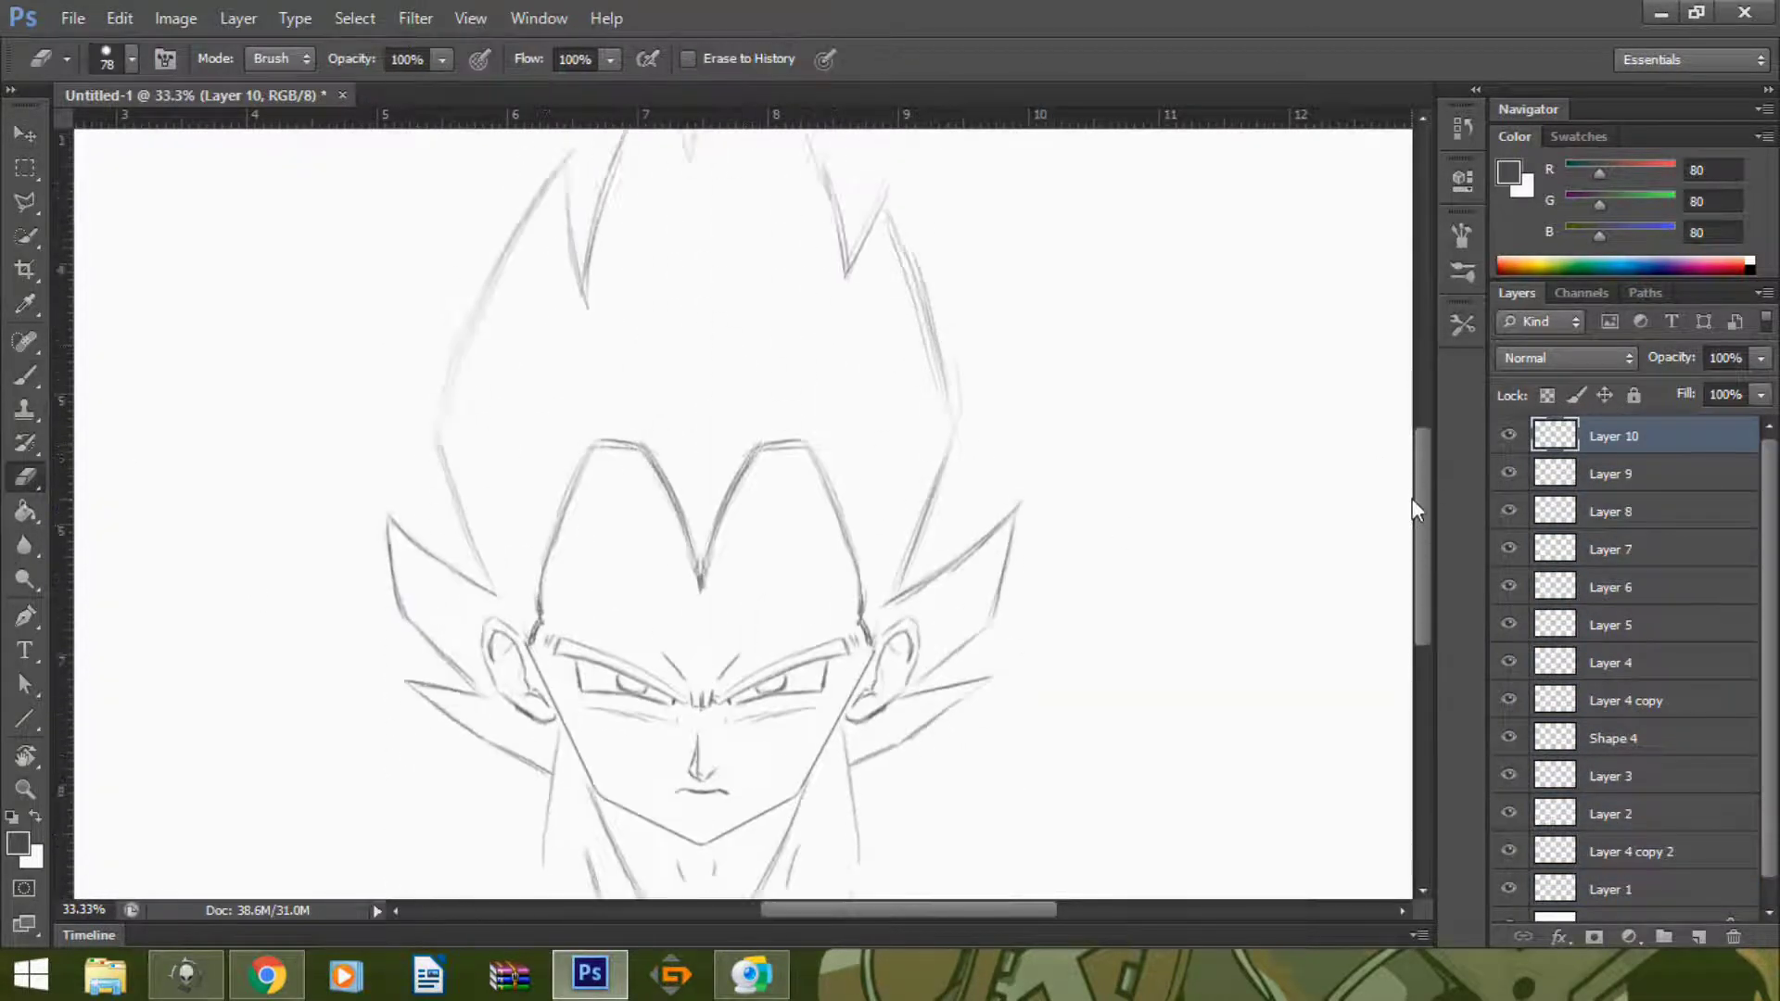
left_click(1517, 482)
left_click(1613, 593, "ctrl")
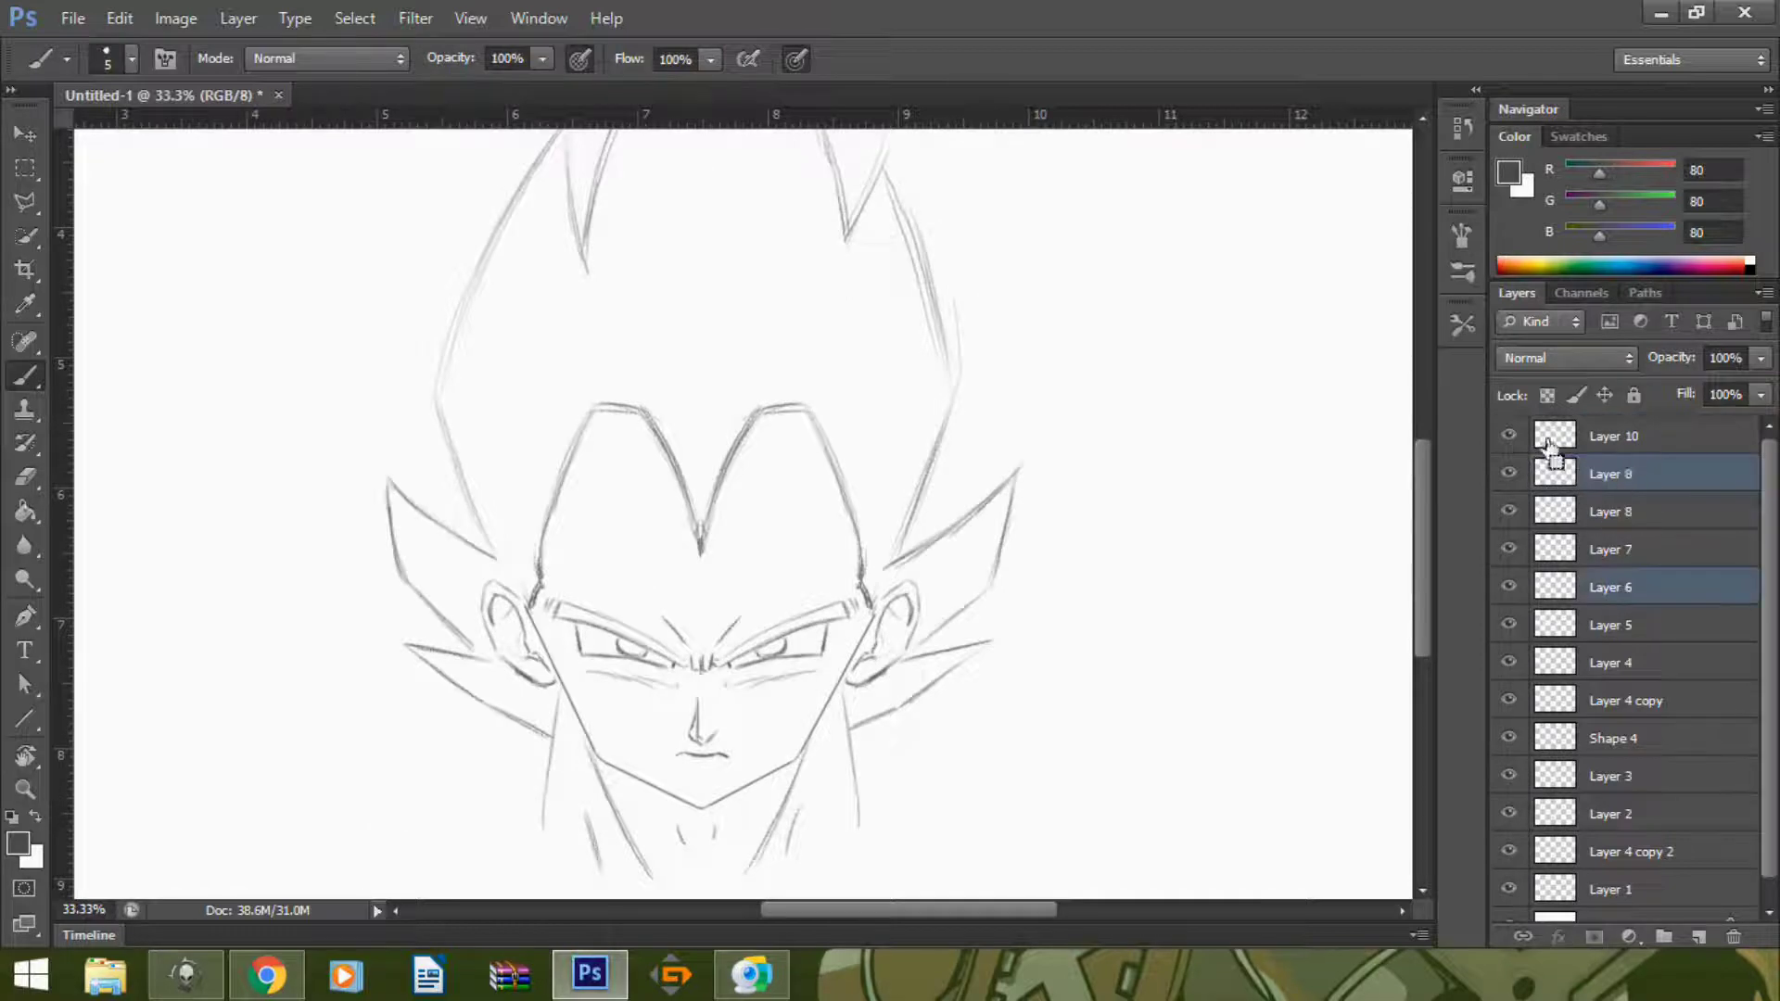
key("Delete")
- Erase two stray hair strokes and redraw them, lengthening the right hair spike
key("e")
left_click_drag(464, 483, 437, 408)
left_click_drag(964, 441, 927, 461)
key("b")
left_click_drag(437, 422, 461, 530)
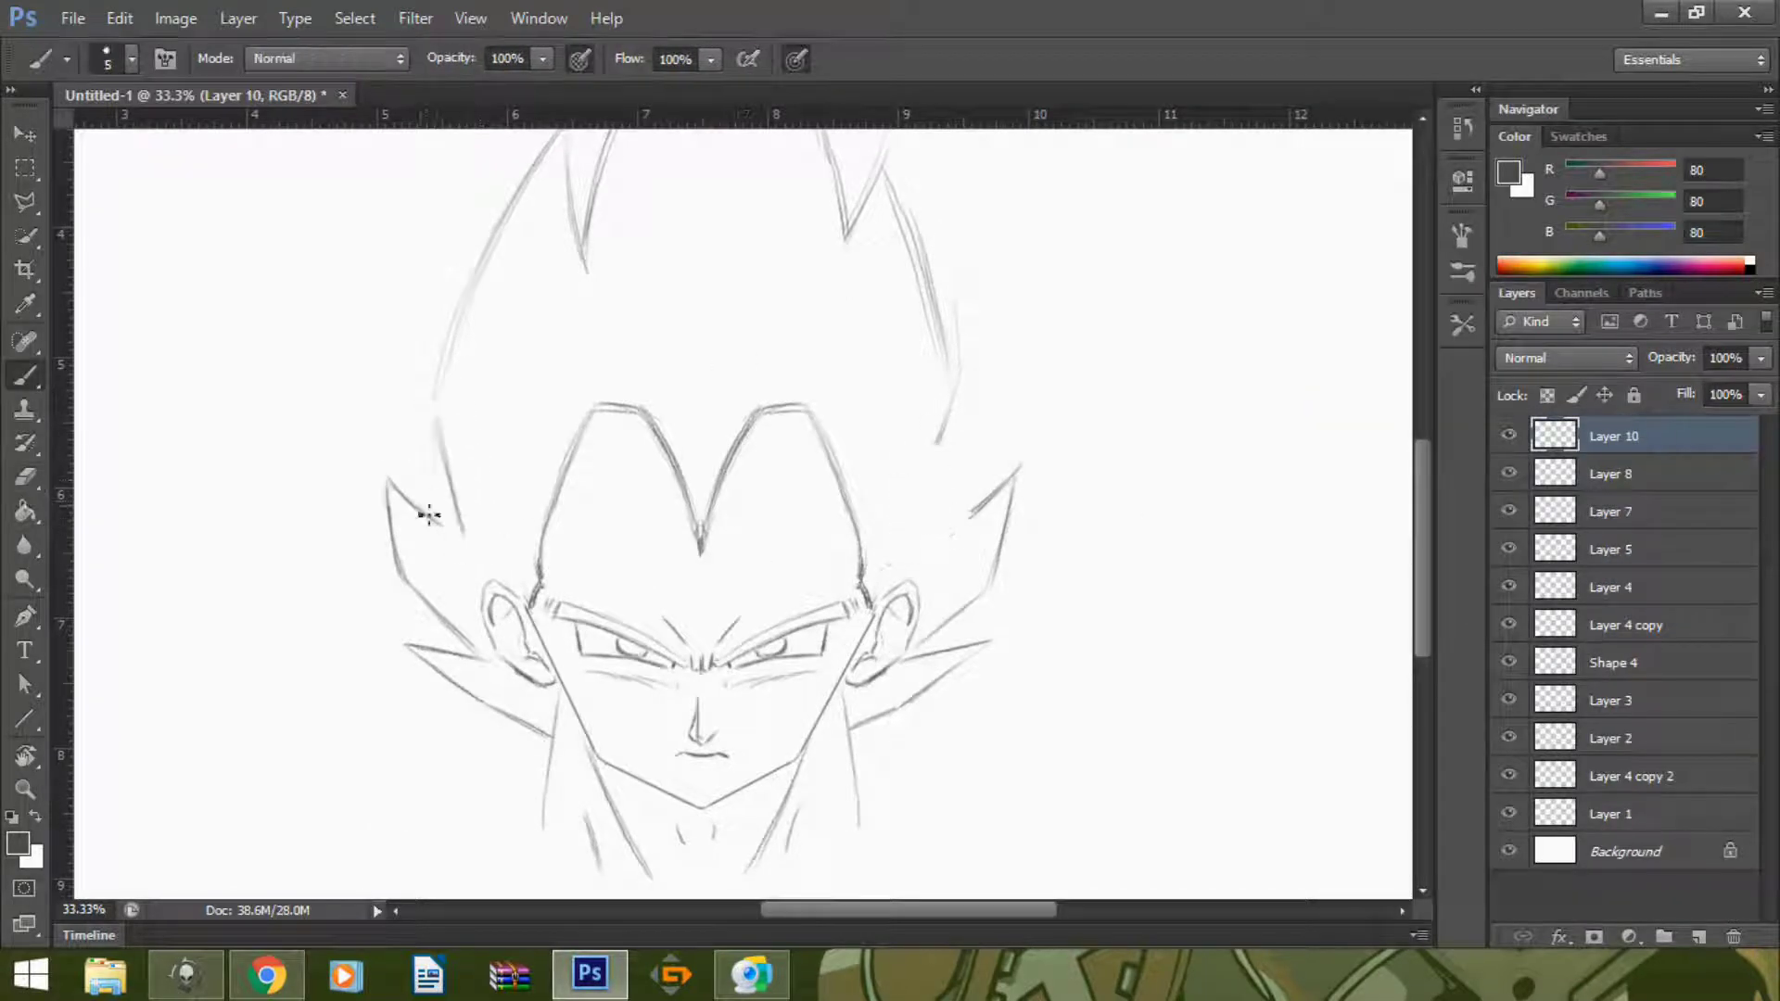
left_click_drag(979, 513, 927, 536)
- Clean up the right spike's outline and tip, then select all sketch layers
key("e")
key("b")
mouse_move(922, 417)
left_mouse_down()
mouse_move(941, 486)
mouse_move(926, 531)
left_mouse_up()
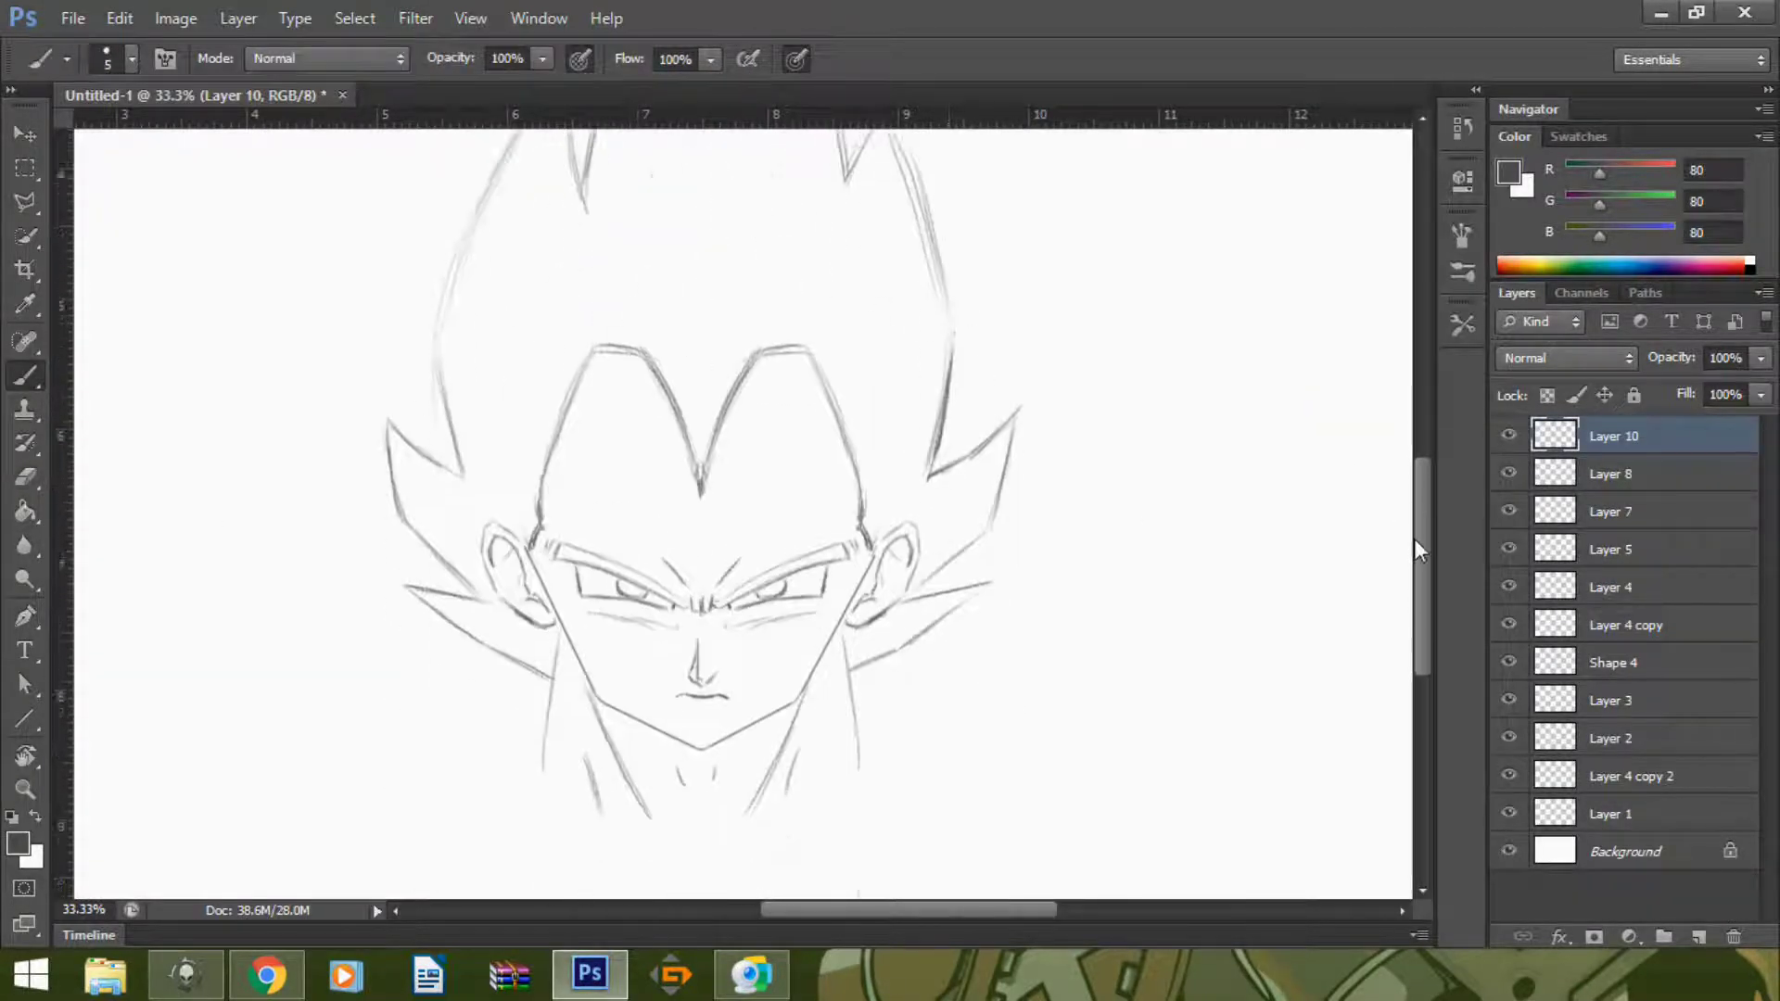
mouse_move(1415, 538)
left_mouse_down()
mouse_move(1418, 514)
mouse_move(1377, 548)
left_mouse_up()
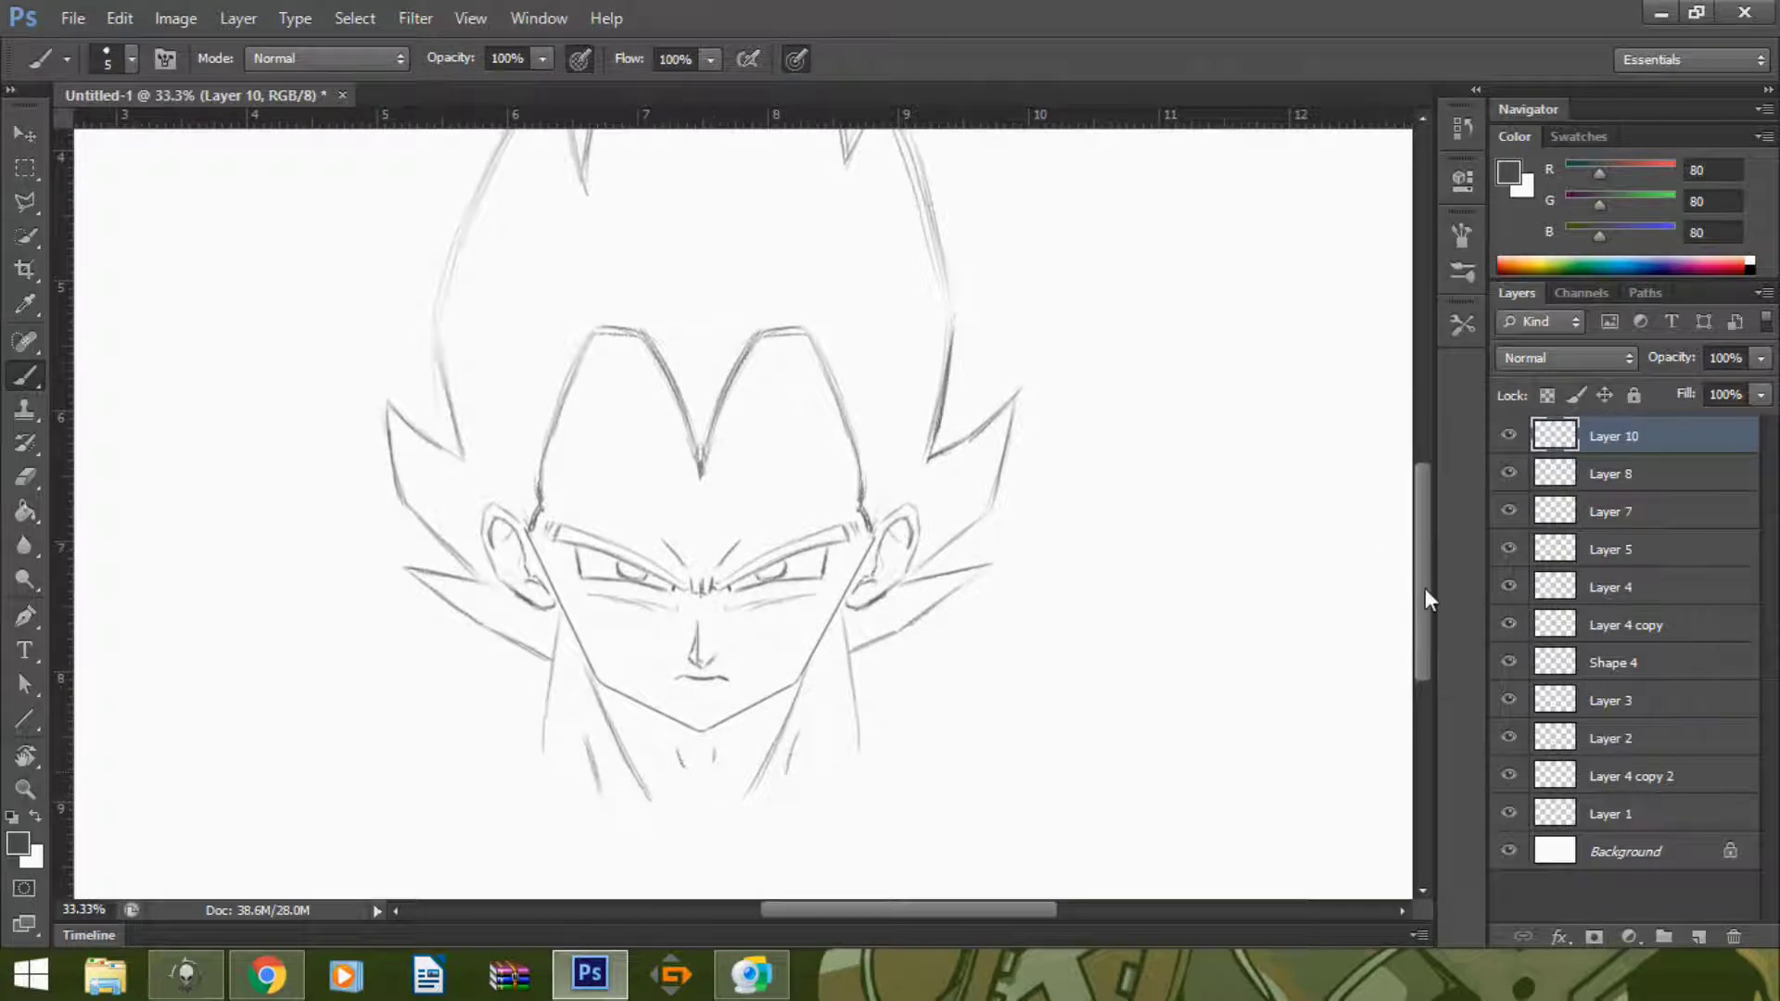
left_click(1610, 814, "shift")
left_click(120, 17)
- Merge the sketch layers with Ctrl+E and narrow the sketch horizontally
key("Escape")
key("ctrl+e")
key("ctrl+t")
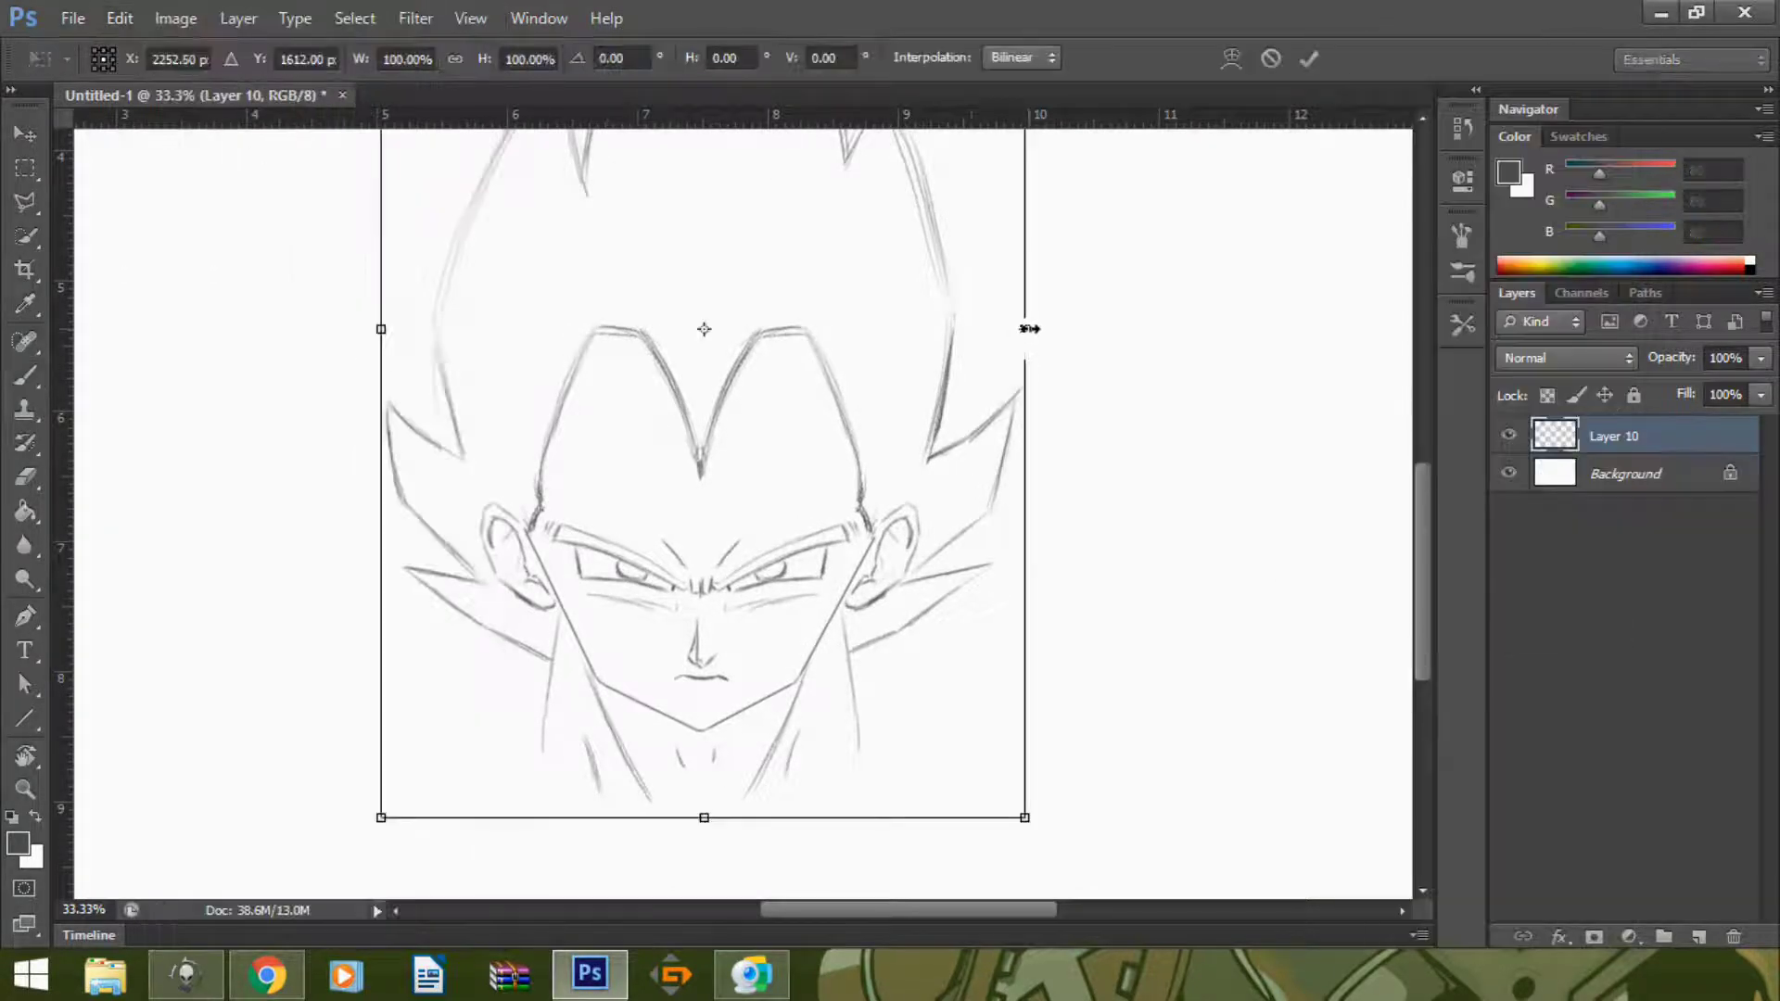
left_click_drag(1029, 329, 1010, 327)
key("Return")
key("ctrl+t")
key("Return")
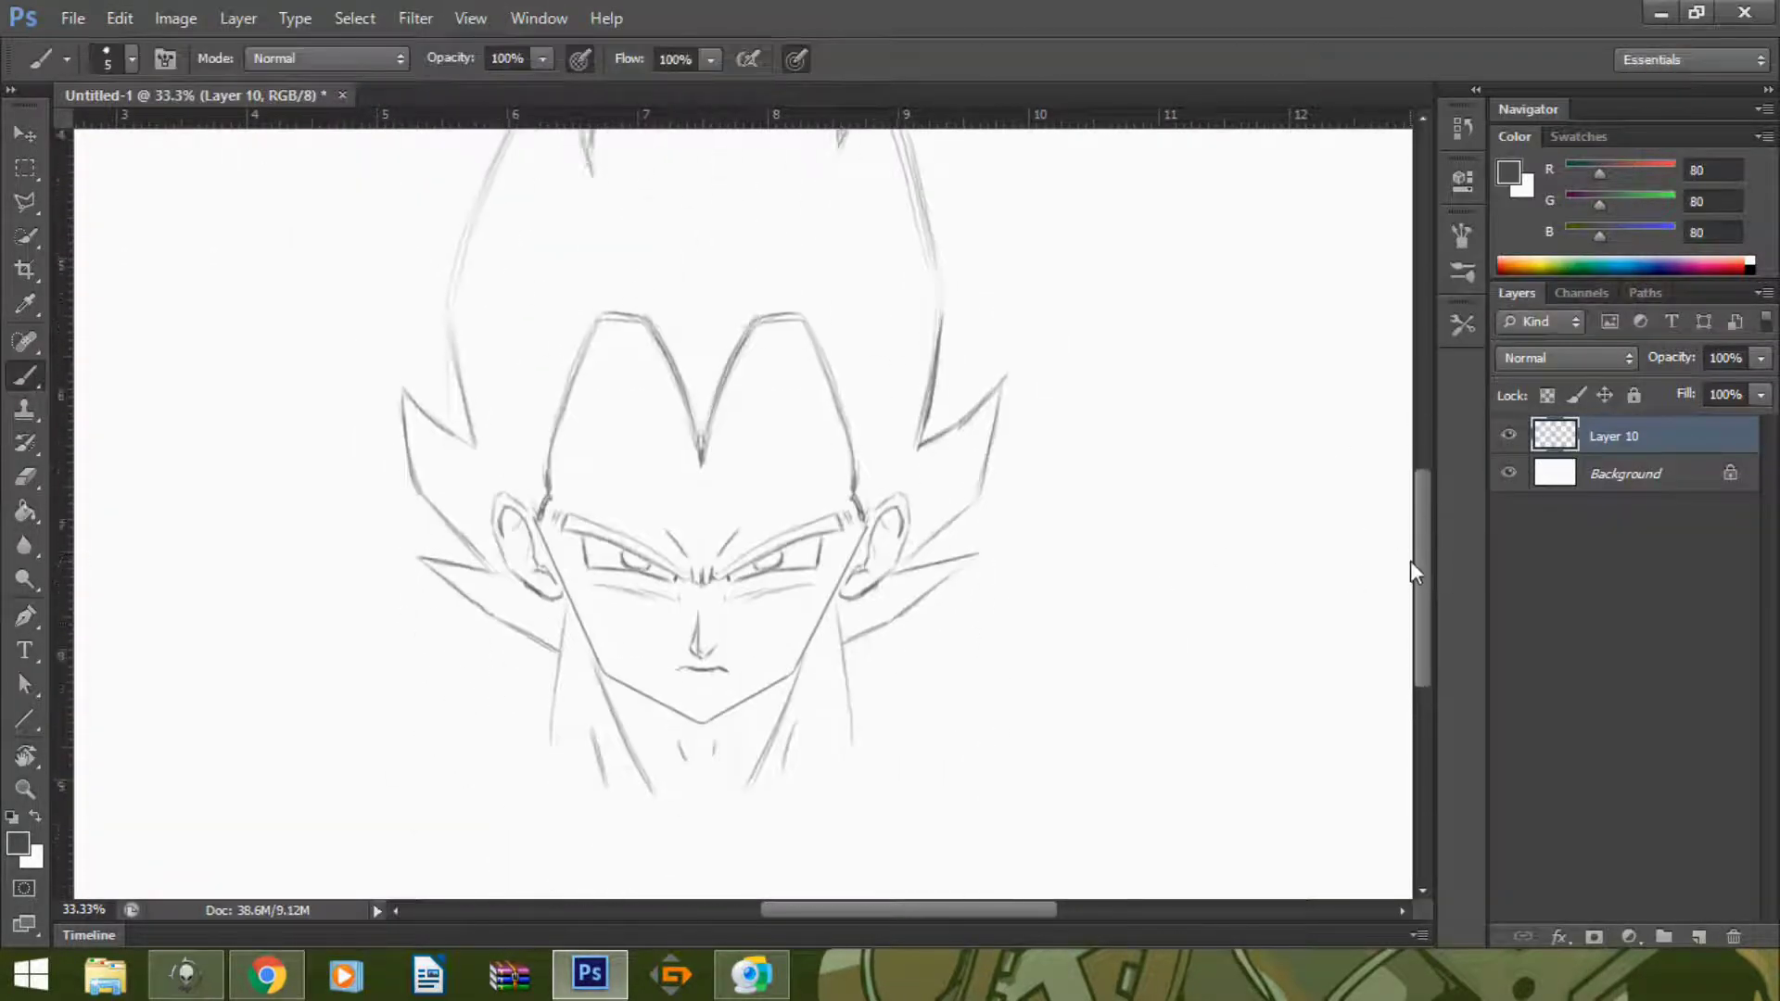
- Fill the Background layer with grey 128
scroll(1256, 625, "up", 1)
key("alt+[")
type("18")
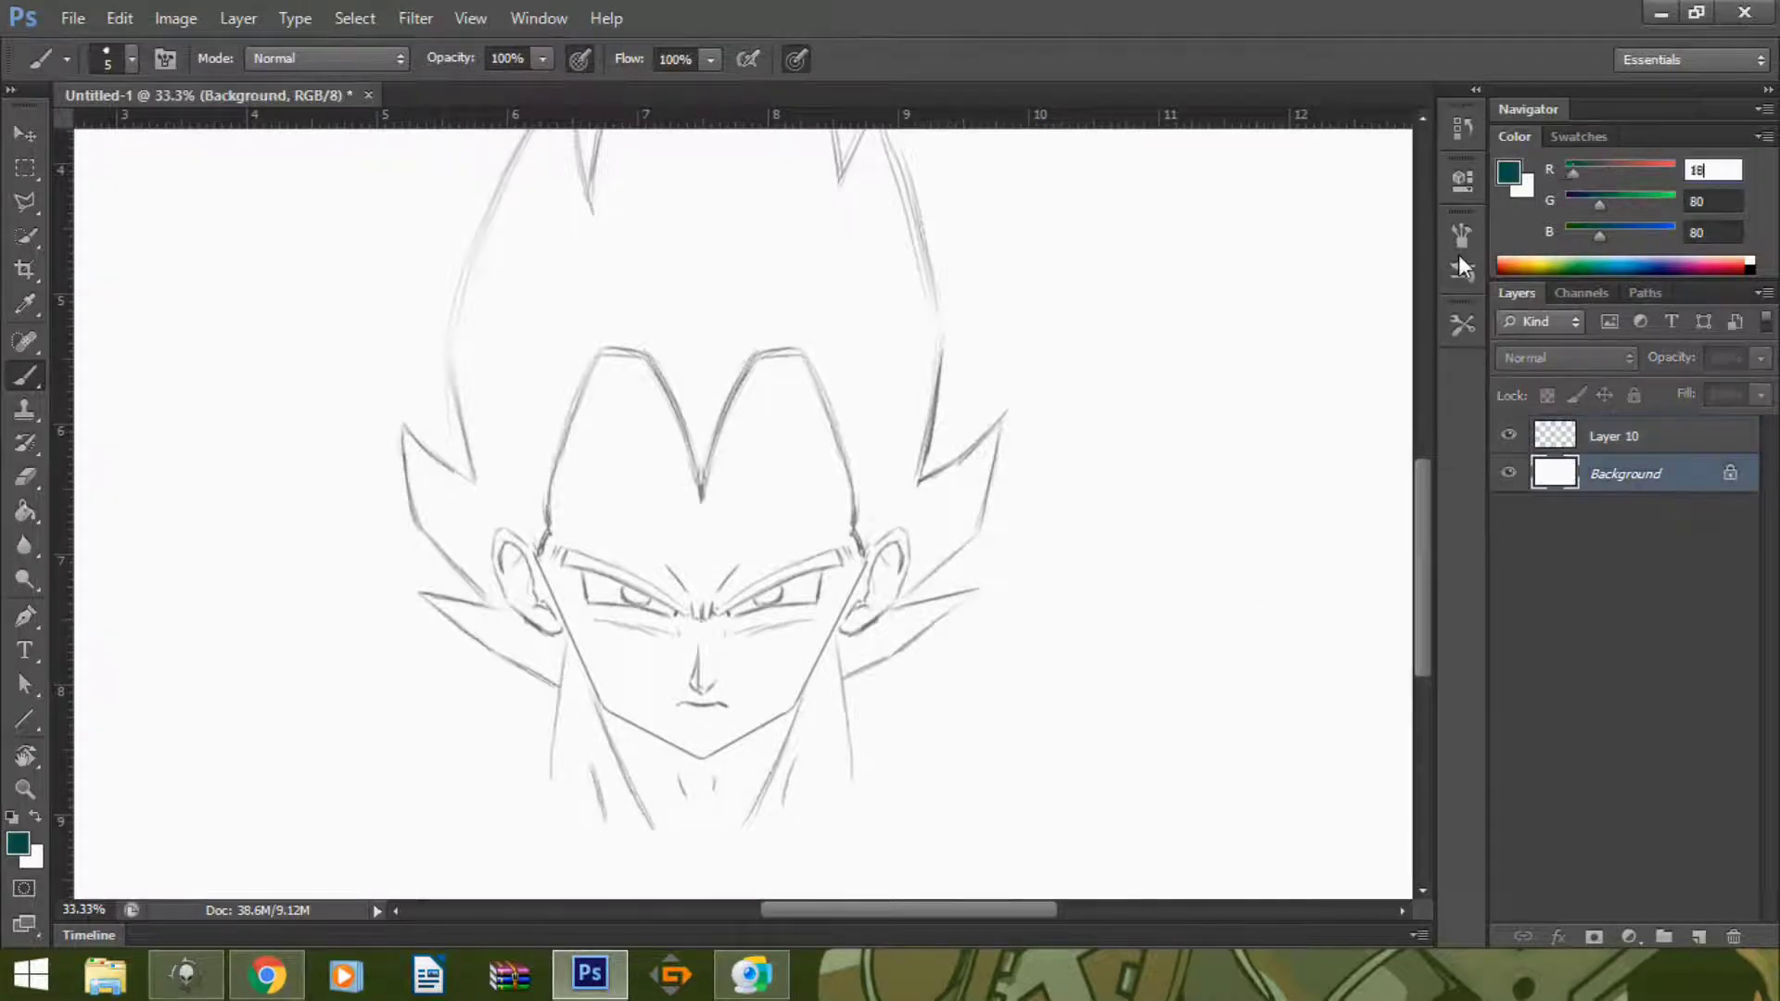
type("128")
key("alt+BackSpace")
- Darken the sketch lines with an Exposure adjustment, lowering exposure and gamma
key("alt+]")
left_click_drag(1356, 340, 1196, 340)
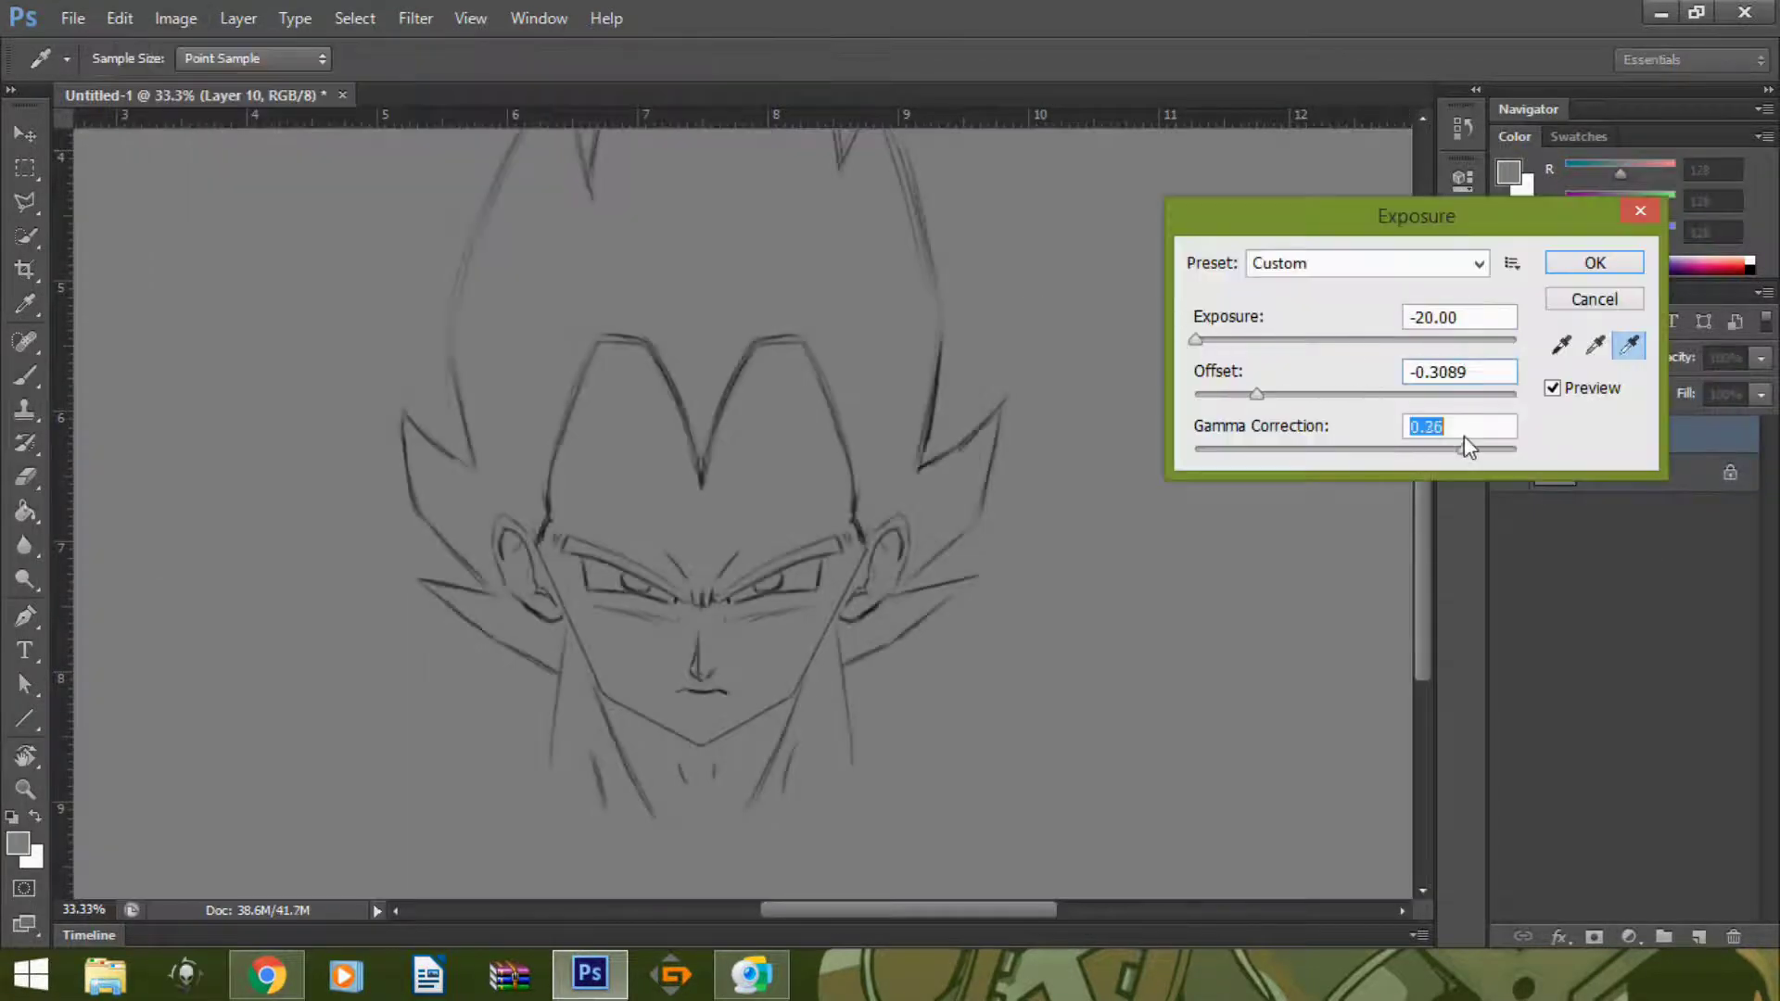
left_click_drag(1416, 216, 1198, 255)
key("Return")
- Merge the line layers and rename the result 'Sketch lines'
right_click(1713, 431)
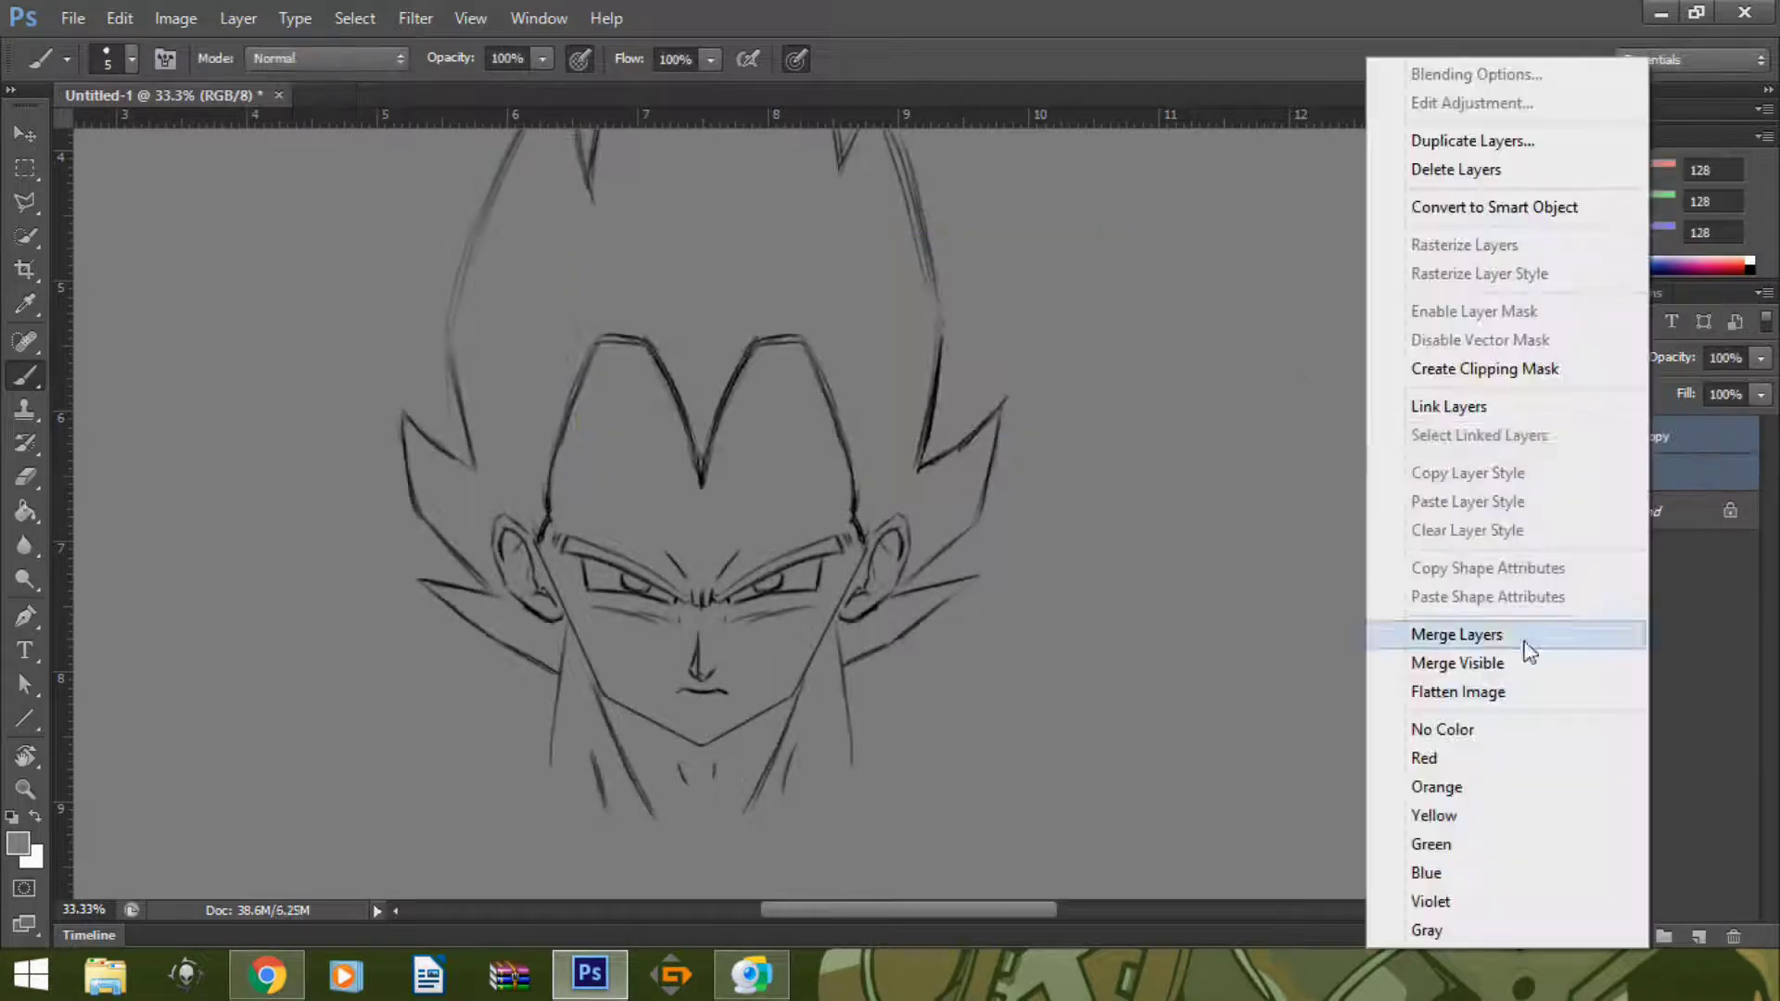
left_click(1526, 643)
double_click(1622, 584)
type("Sketch lines")
key("Return")
- Erase stray marks and reset the paint colour to black
scroll(1273, 518, "up", 2)
scroll(1273, 517, "up", 1)
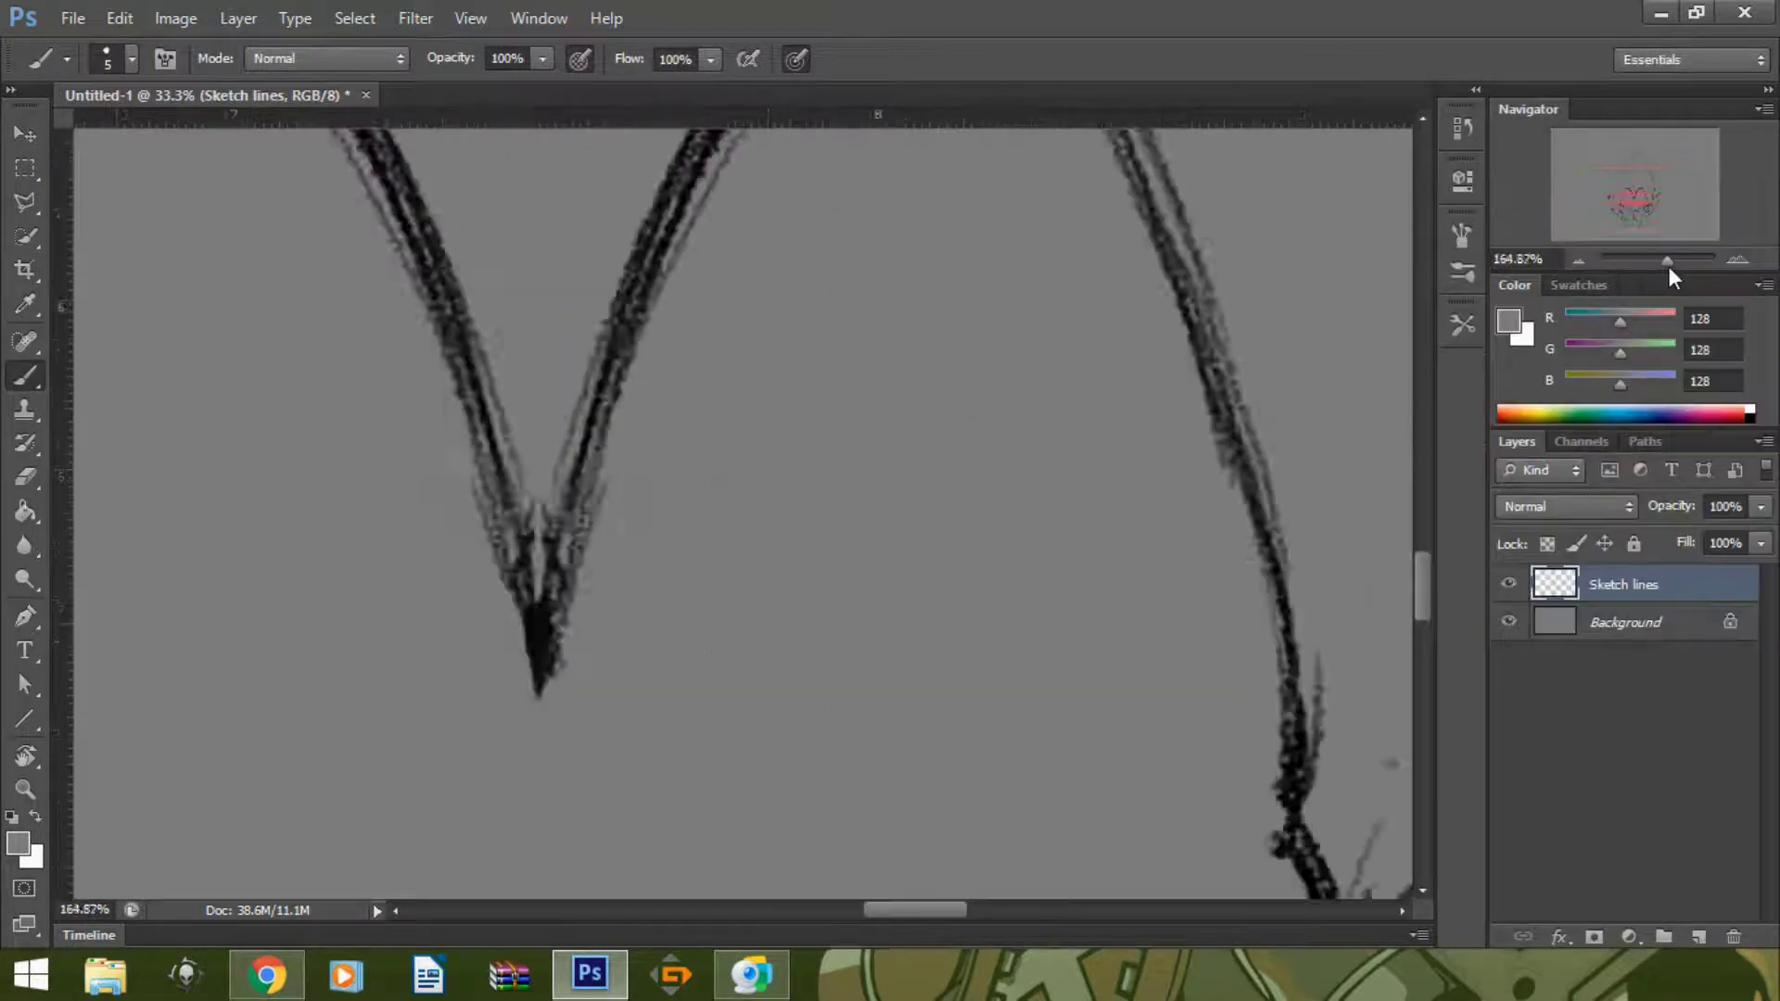
key("e")
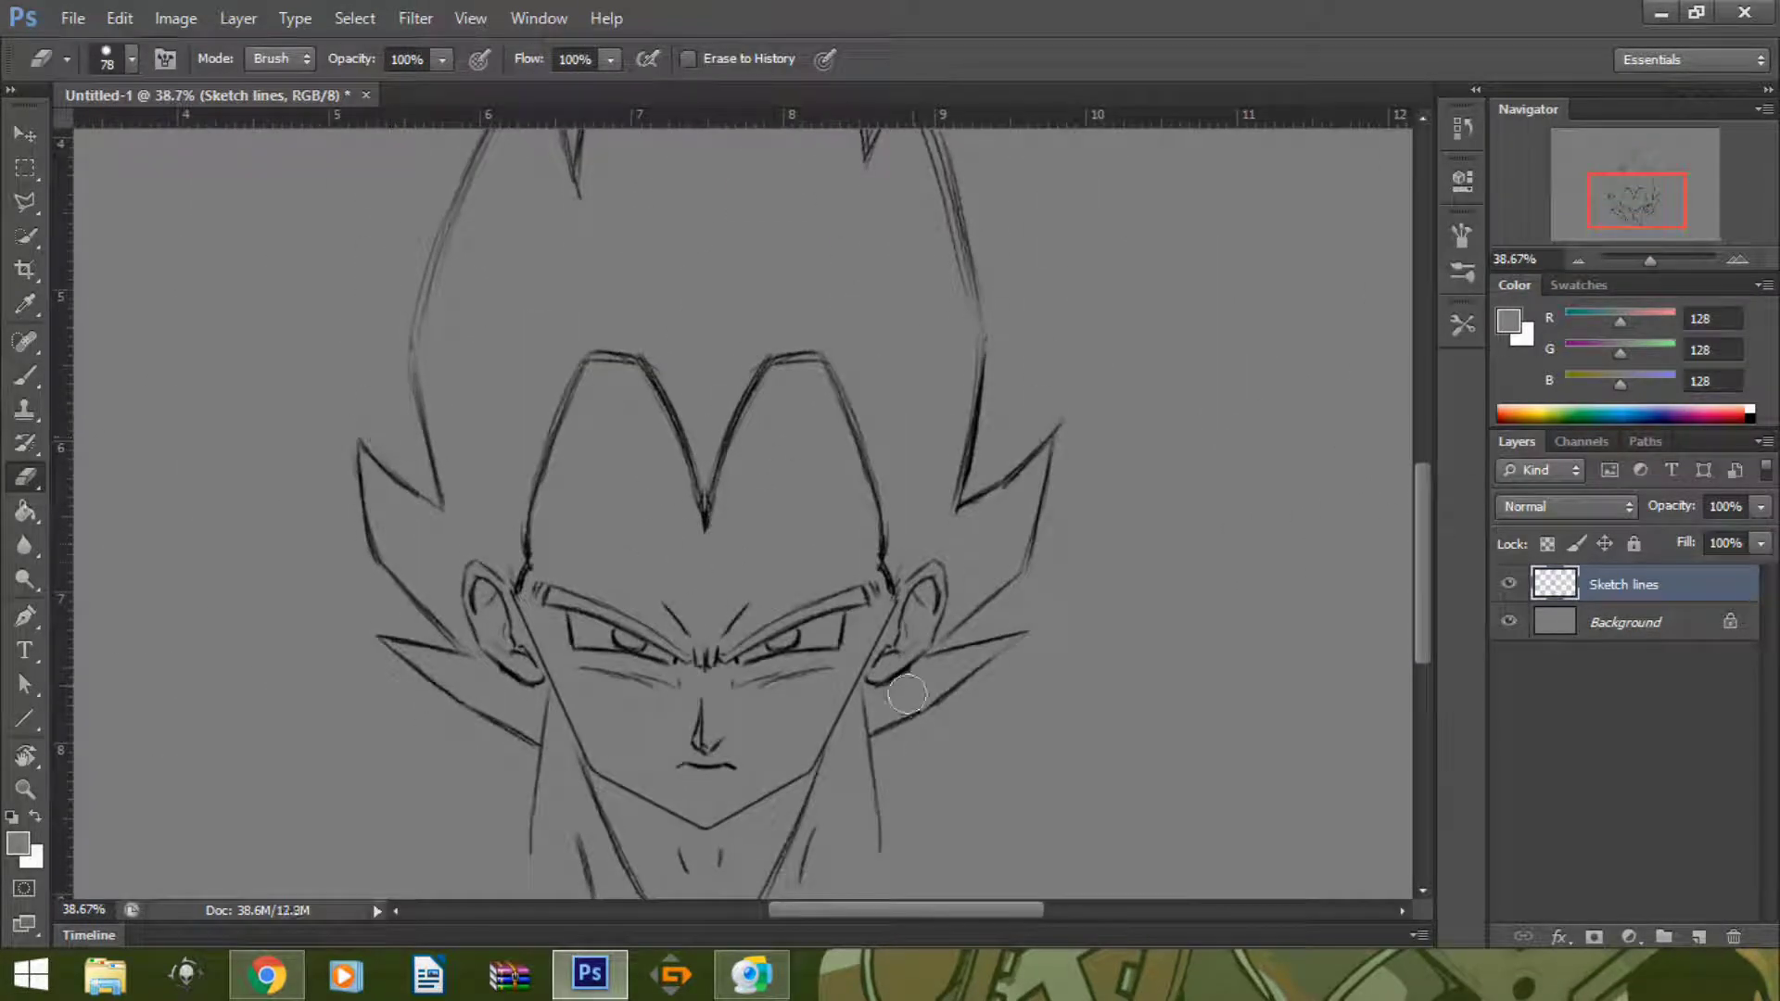
key("b")
key("d")
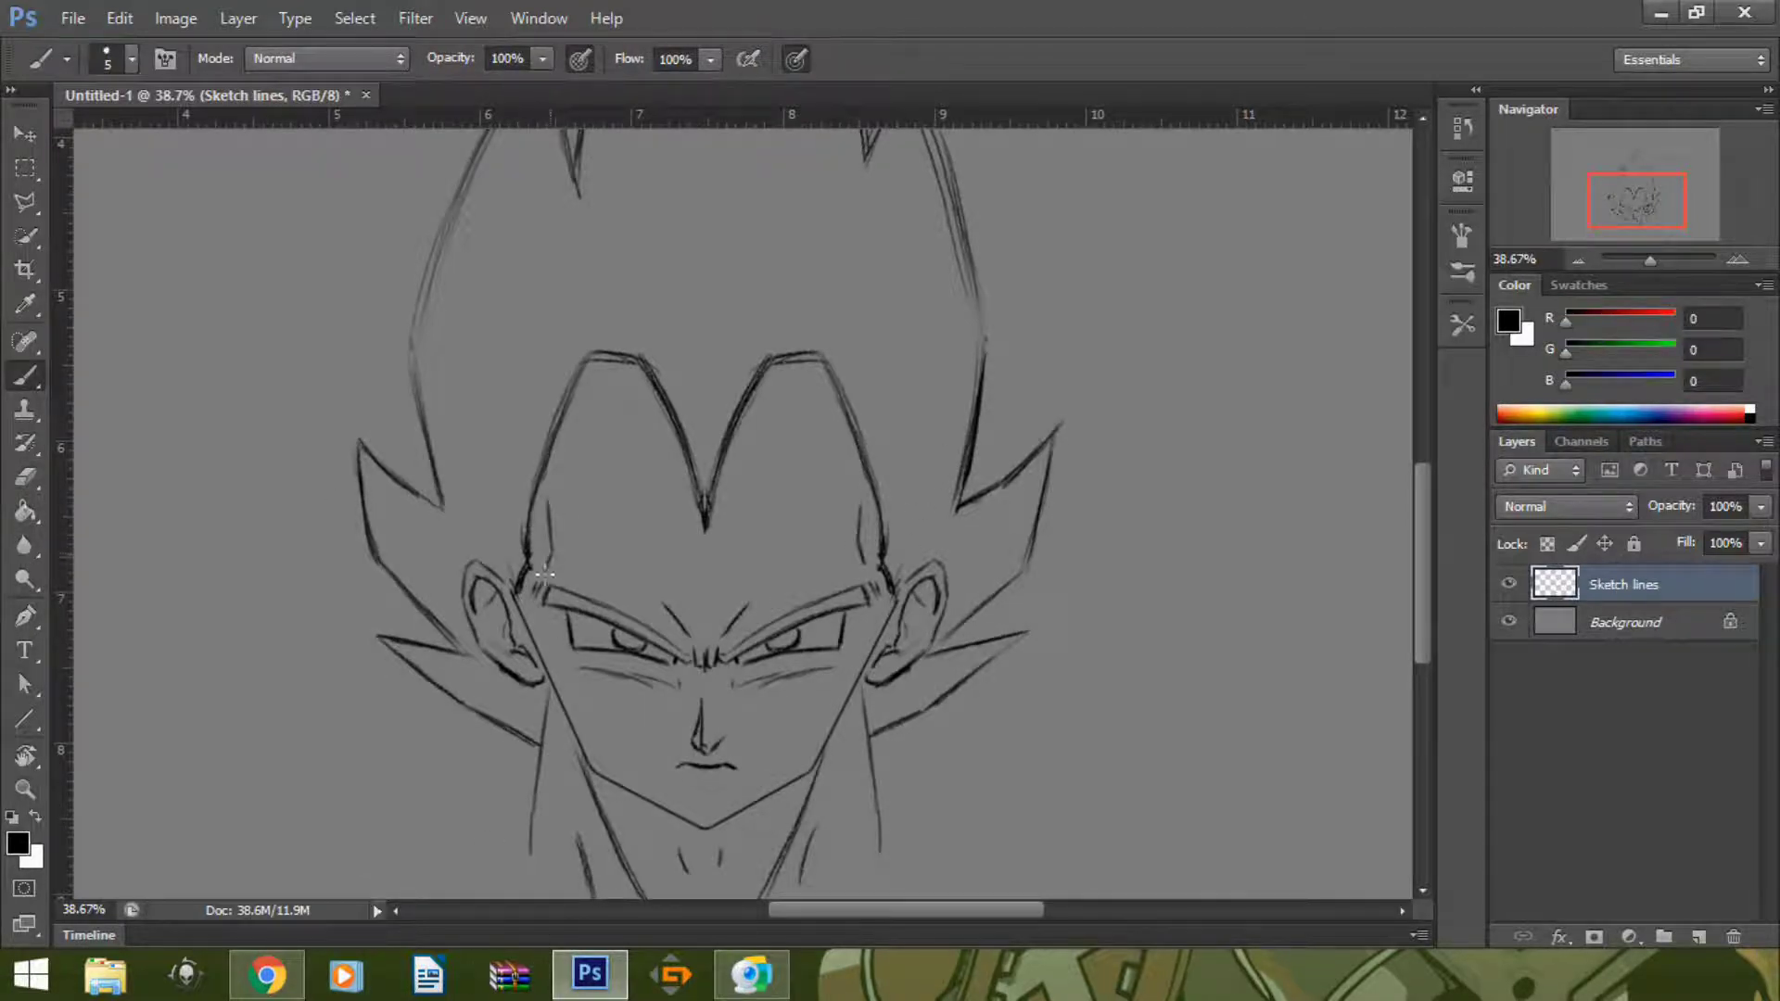
scroll(1423, 557, "down", 2)
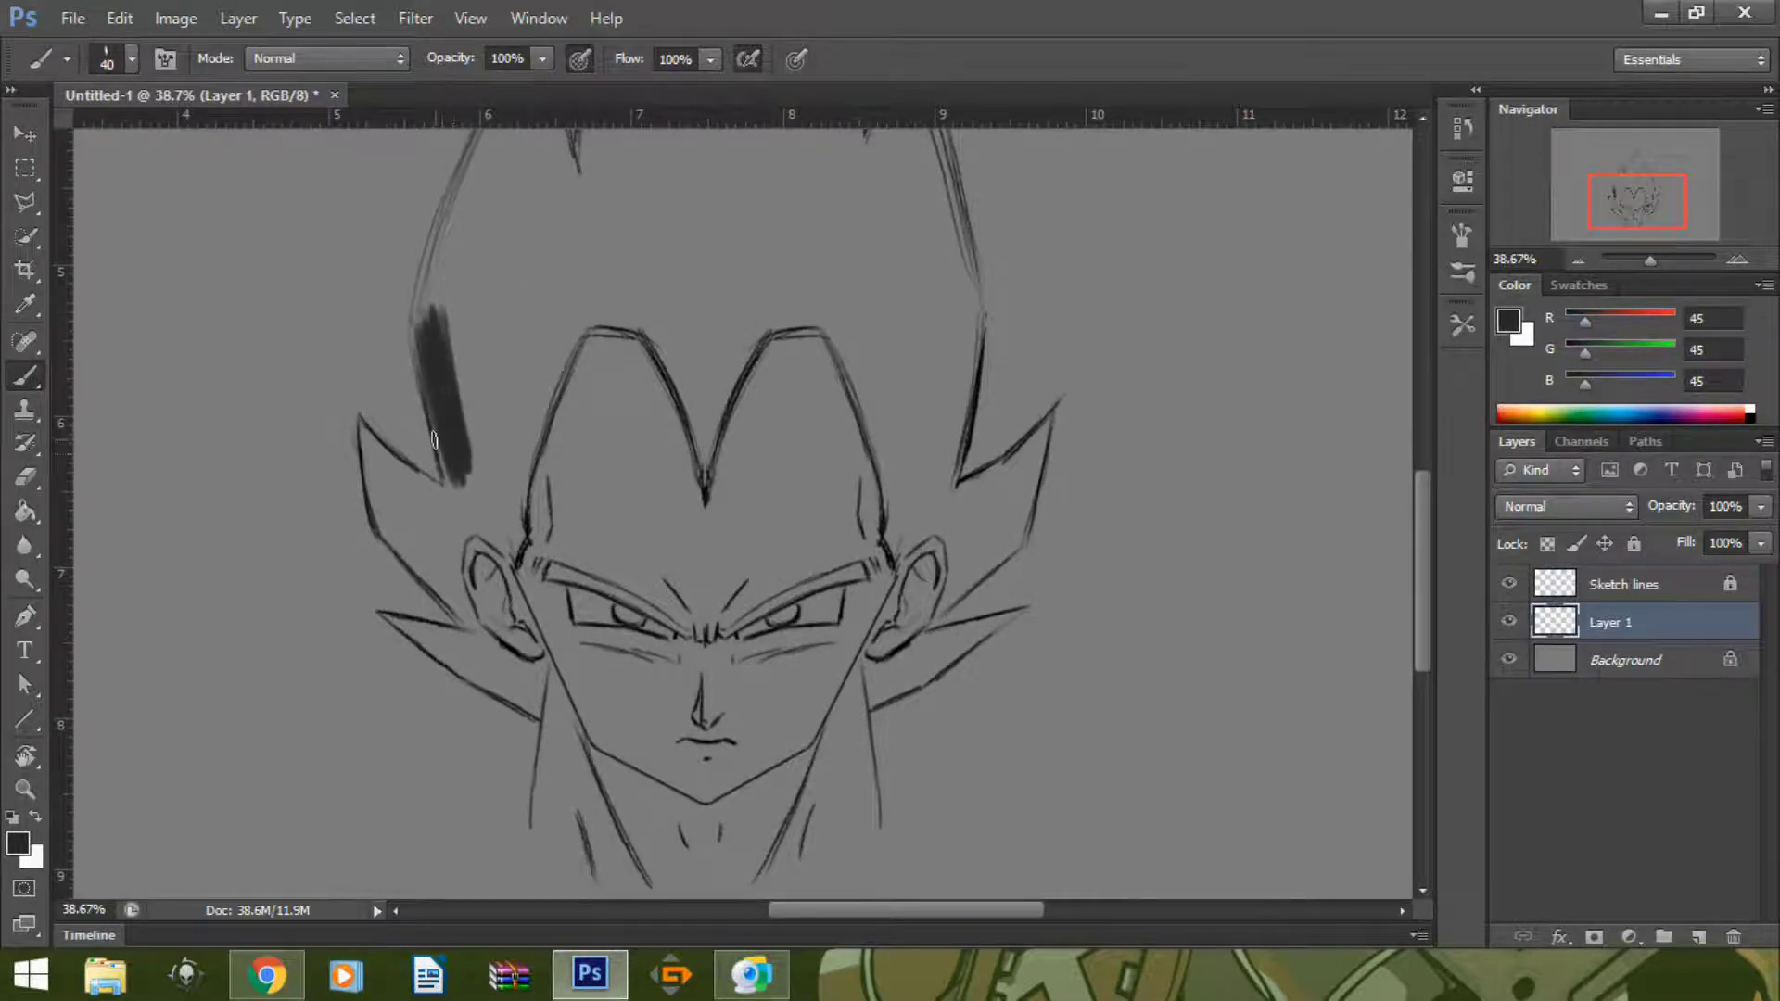
- Select the left hair with the Polygonal Lasso and paint it solid dark grey
left_click_drag(434, 439, 553, 280)
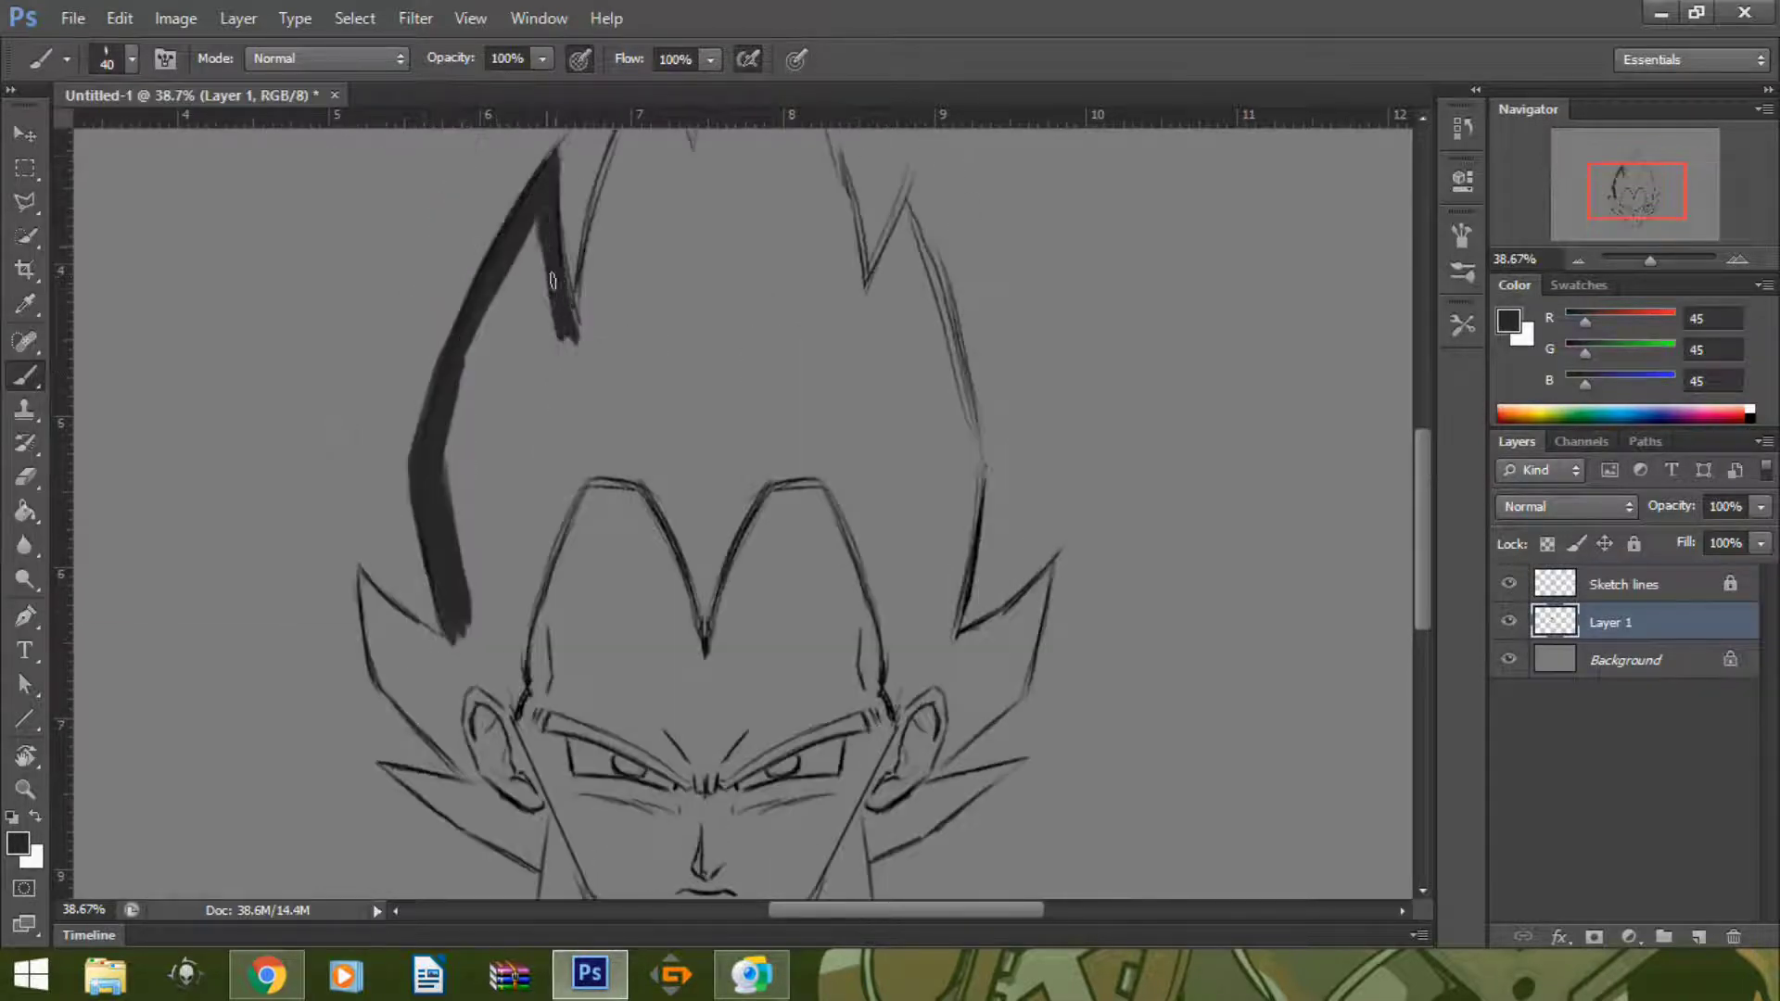
left_click_drag(389, 686, 464, 792)
scroll(463, 792, "down", 3)
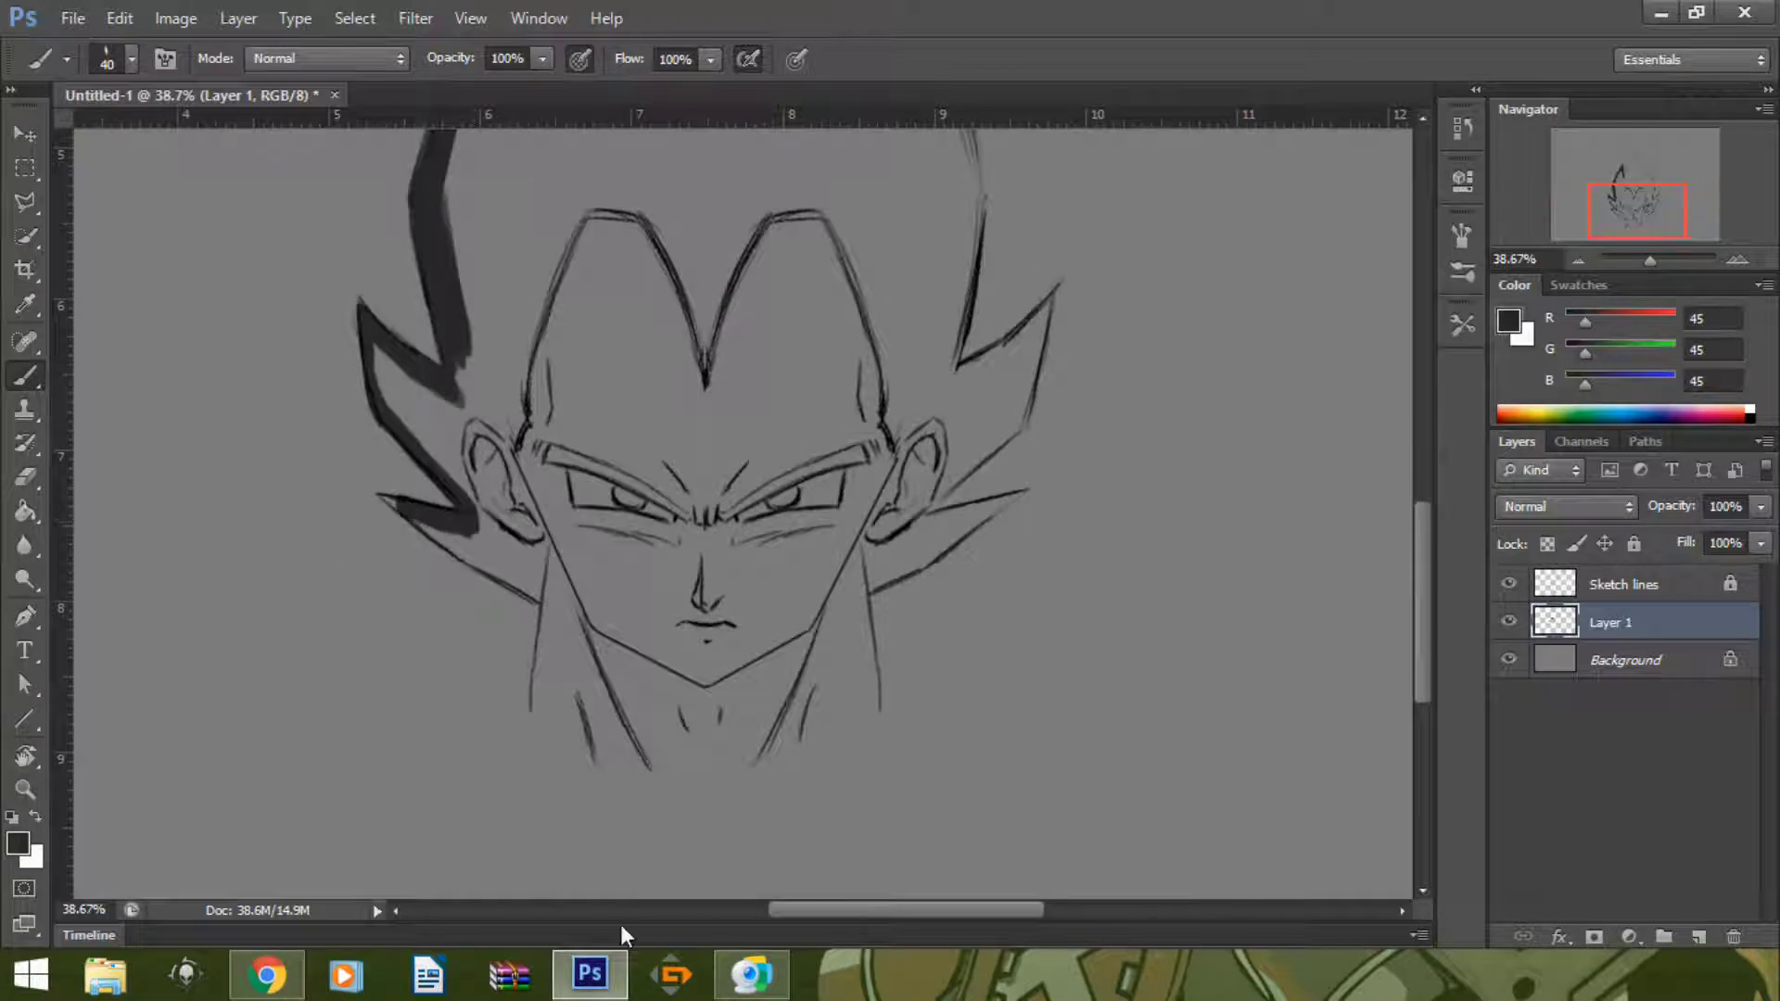
key("l")
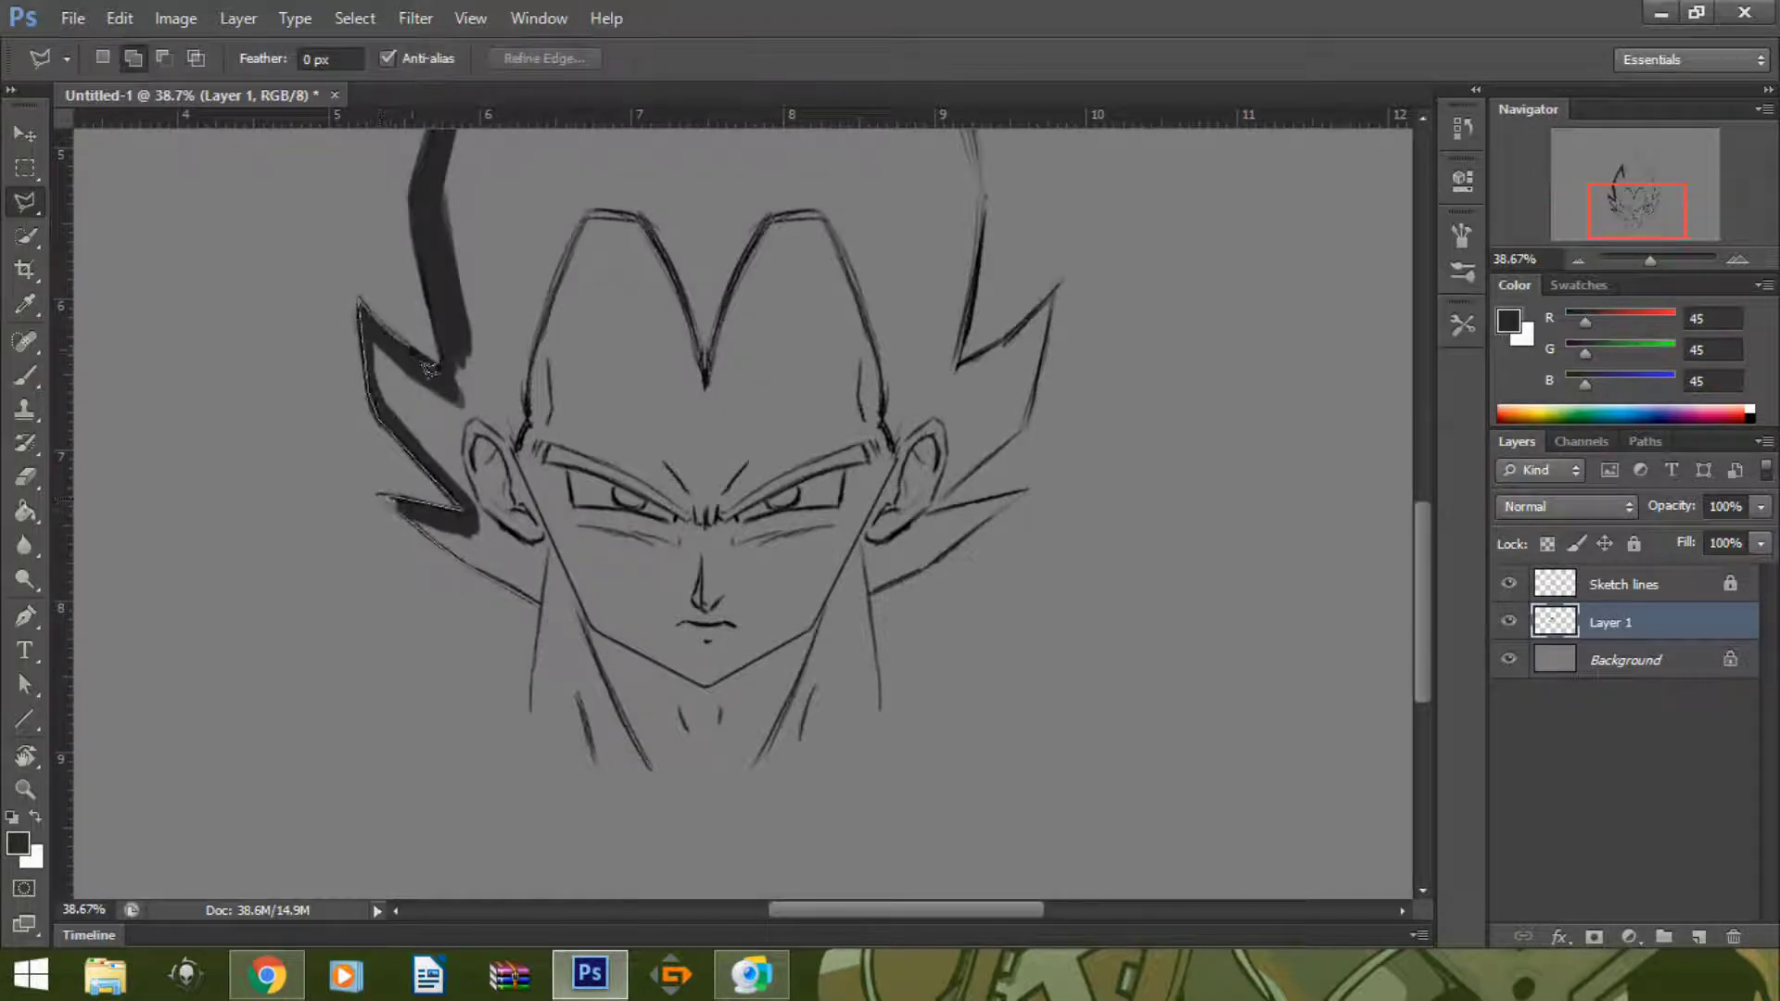
scroll(428, 369, "up", 3)
scroll(573, 696, "up", 4)
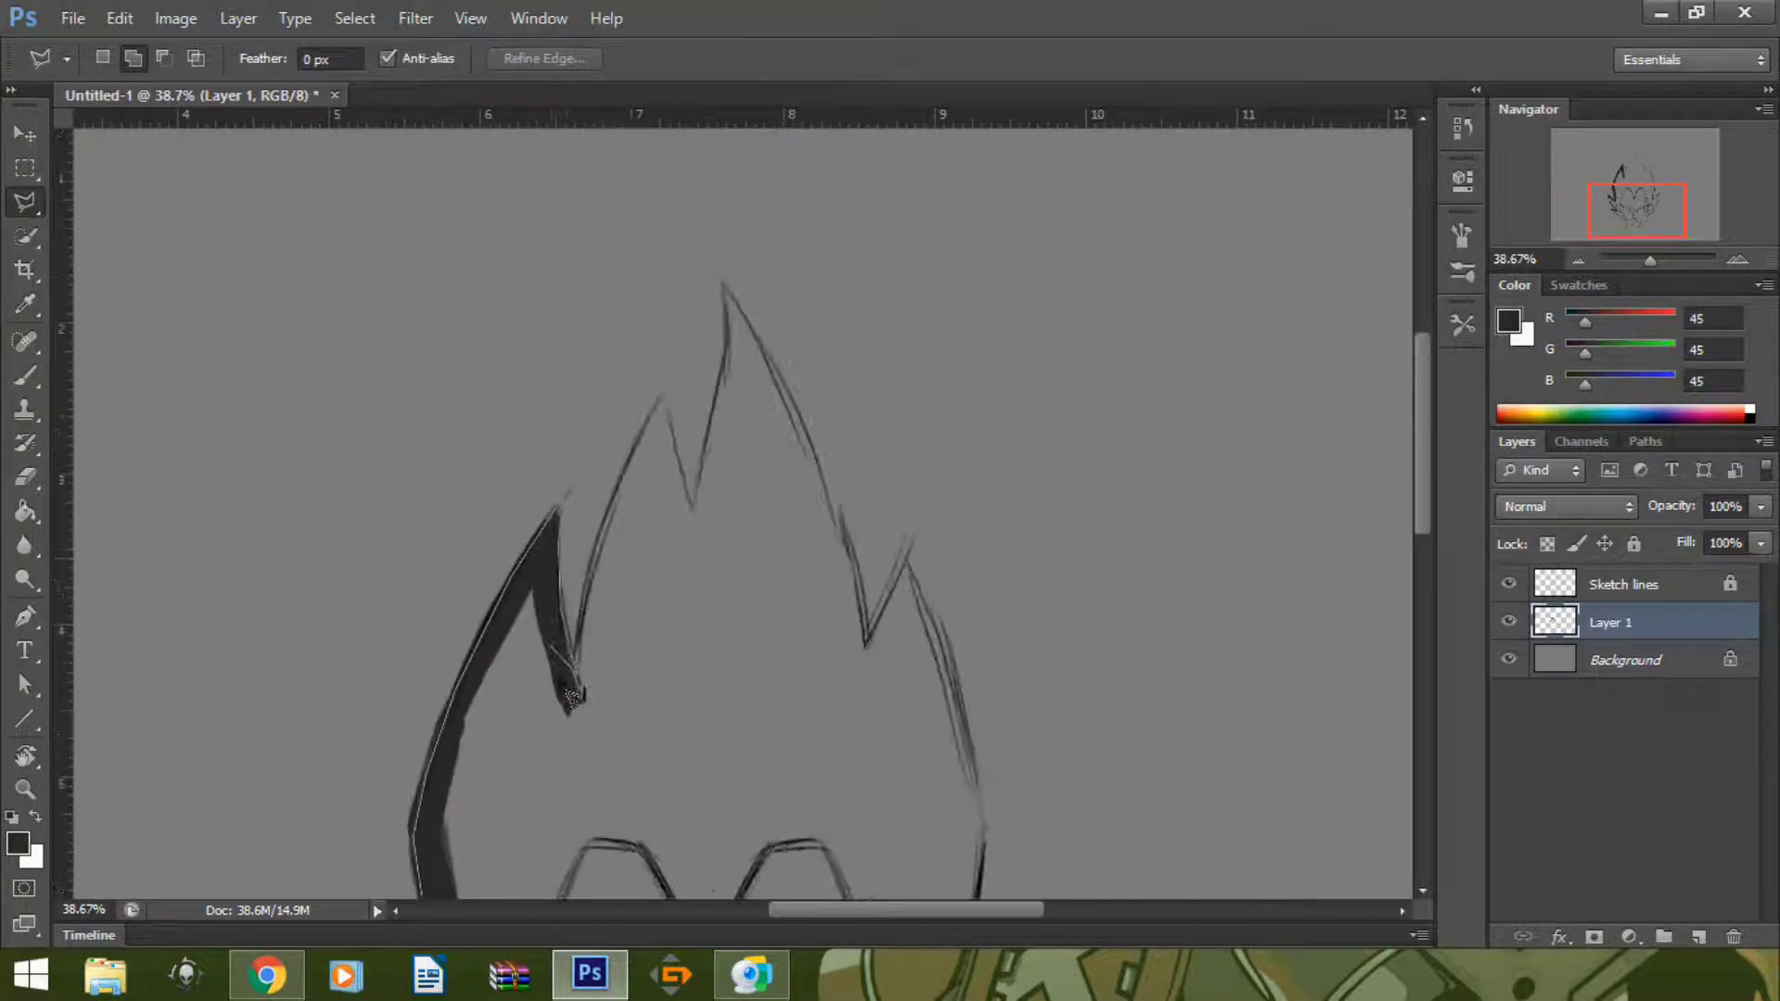
double_click(640, 473)
scroll(639, 473, "down", 4)
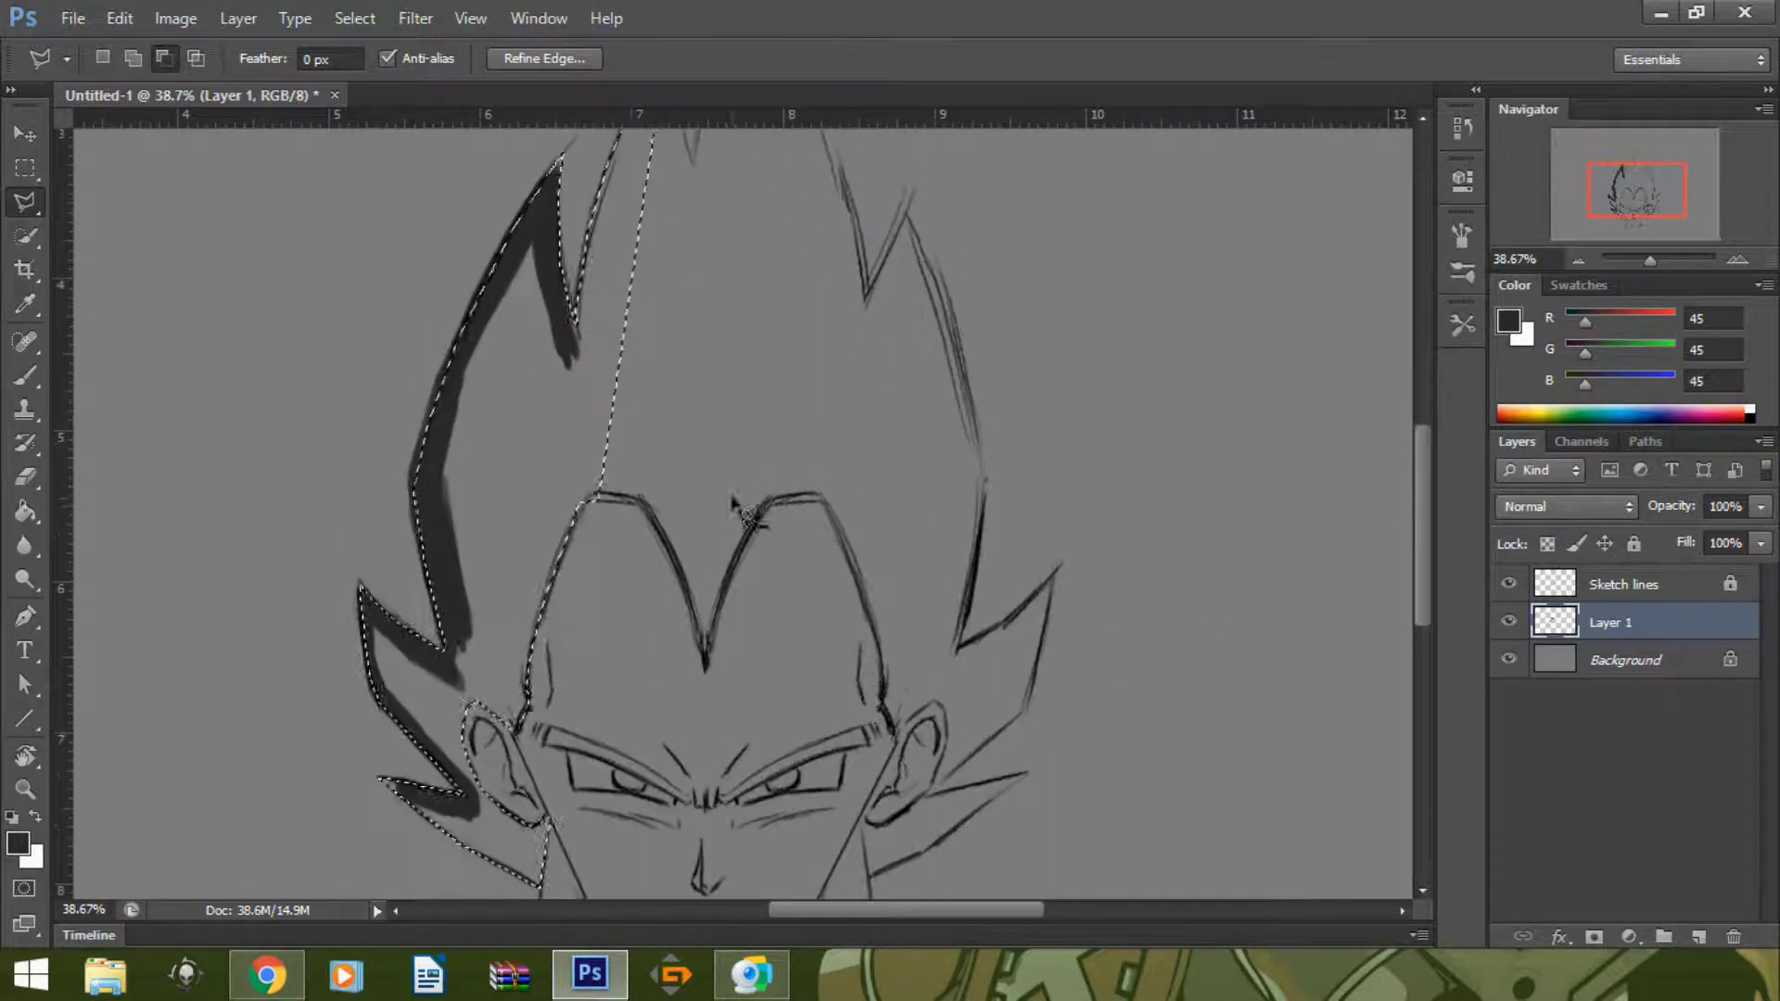
key("b")
mouse_move(557, 278)
left_mouse_down()
mouse_move(459, 762)
mouse_move(389, 566)
left_mouse_up()
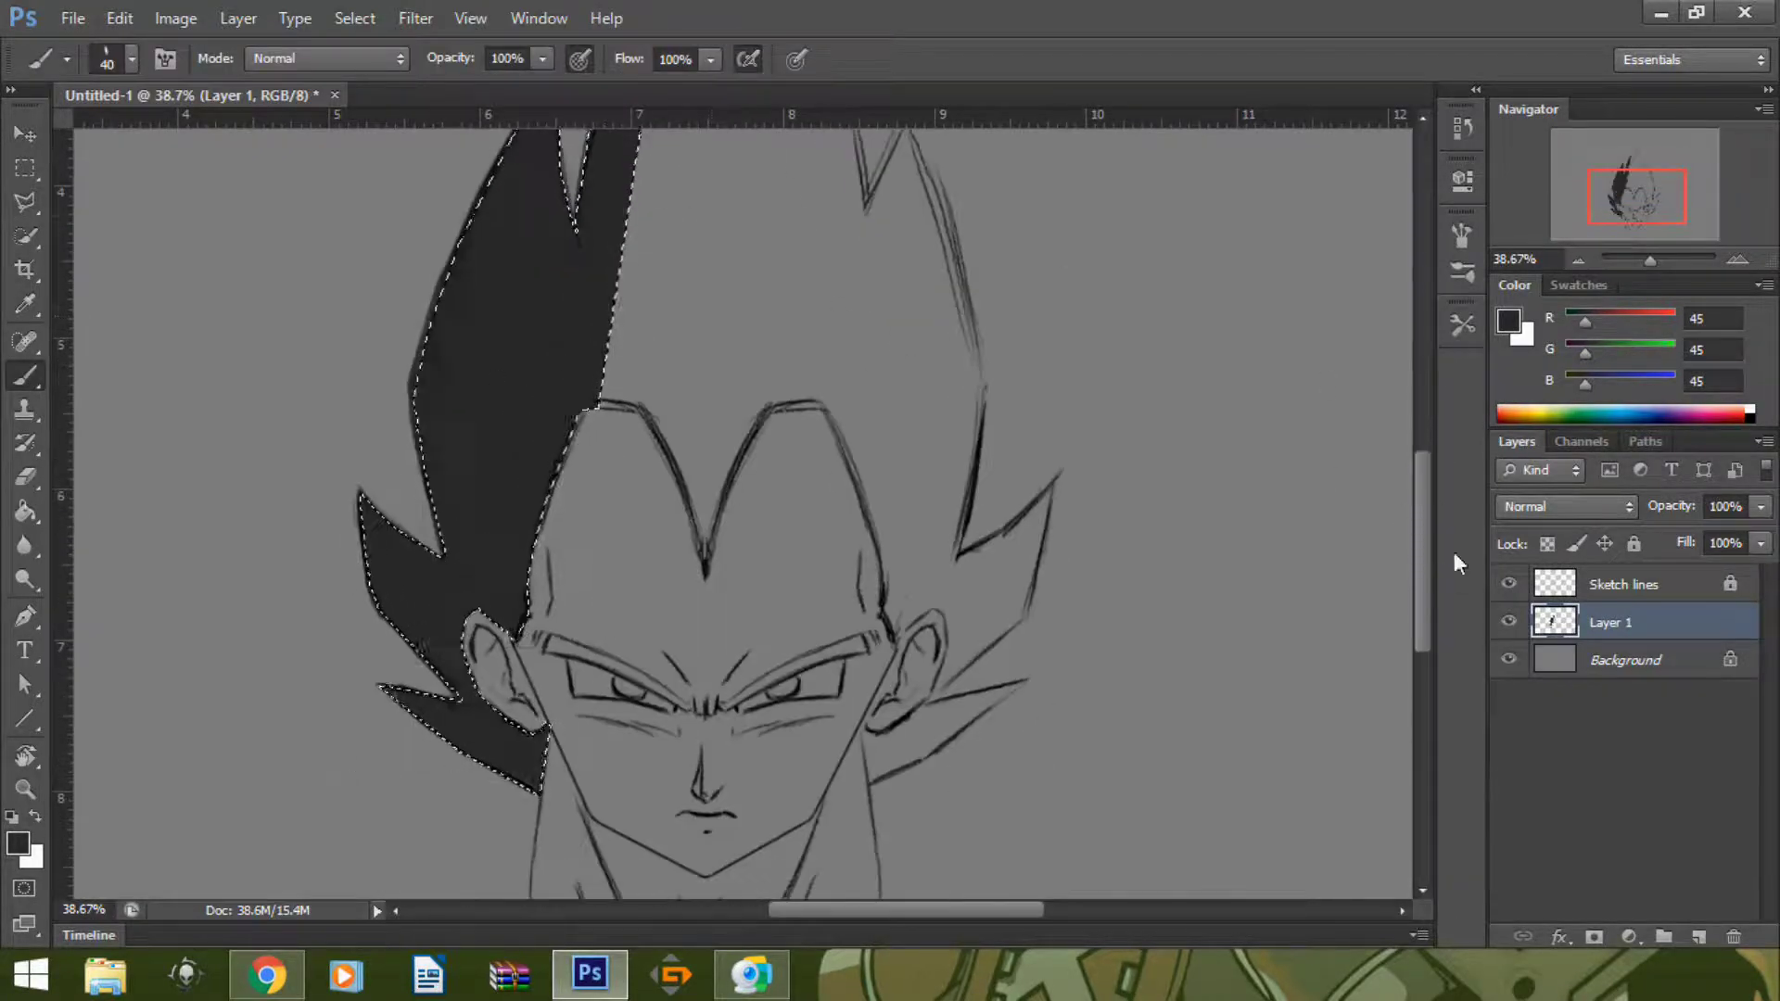
- Select the remaining hair with the Polygonal Lasso and fill it dark grey
key("ctrl+d")
key("l")
scroll(679, 295, "up", 5)
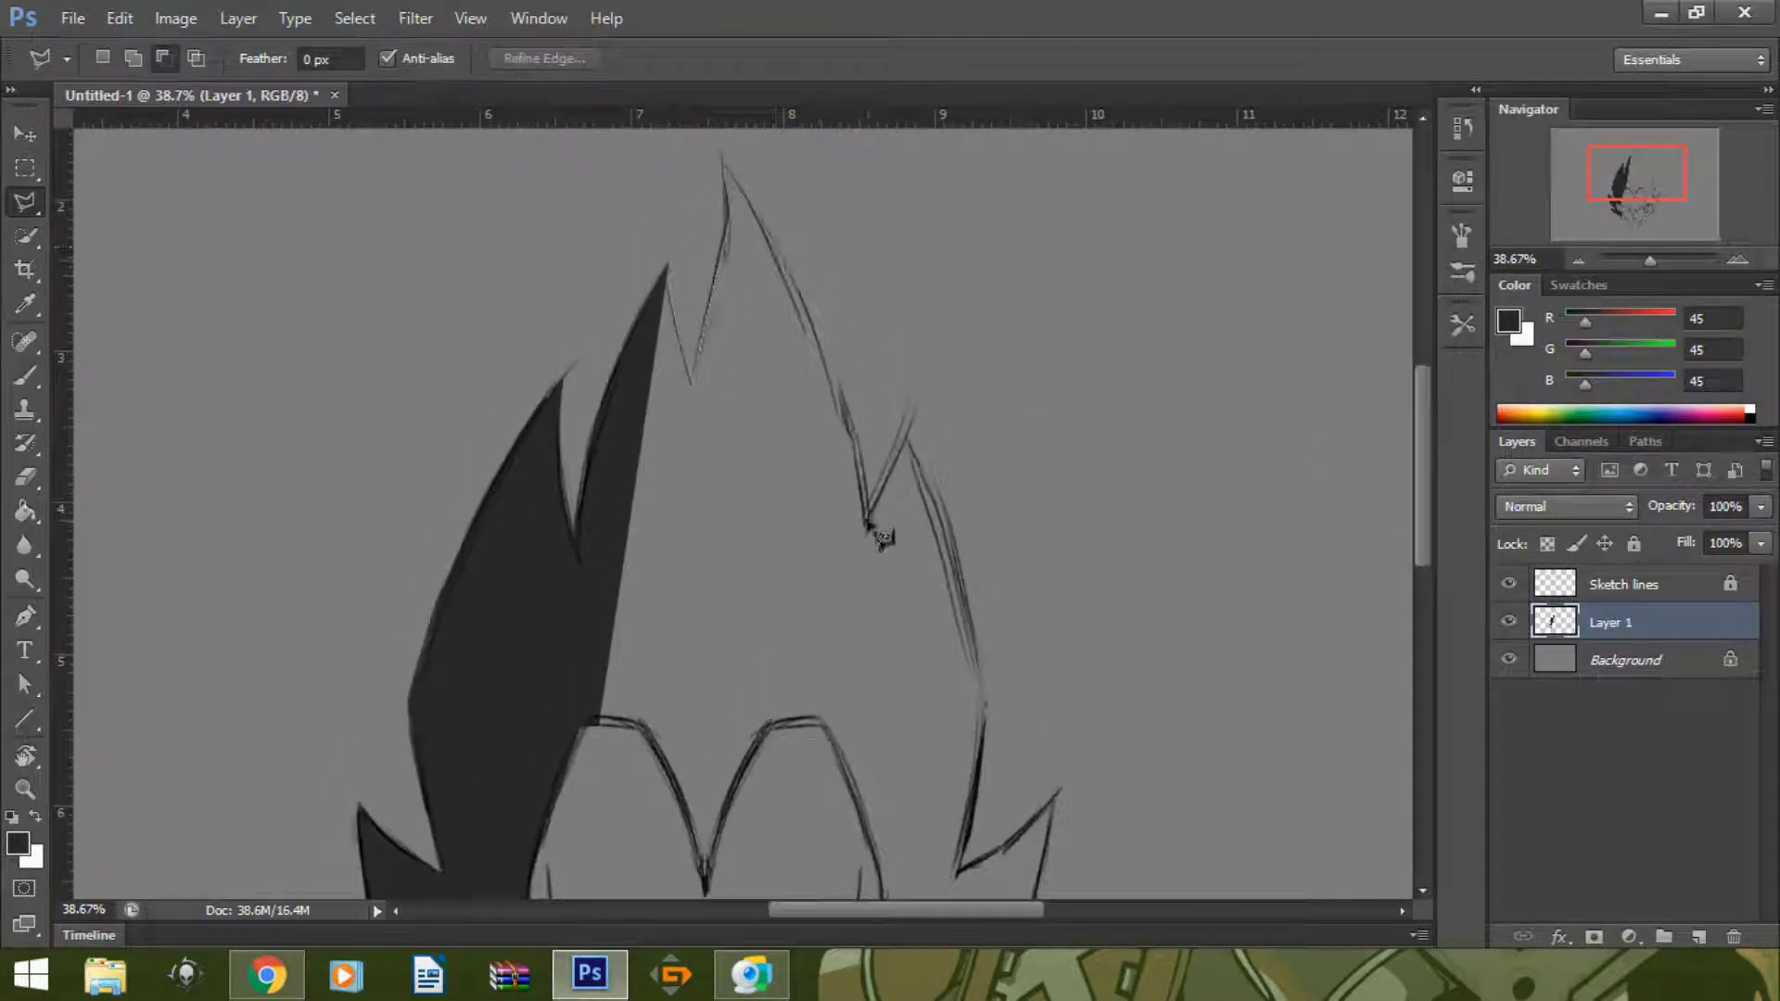
scroll(1019, 788, "down", 5)
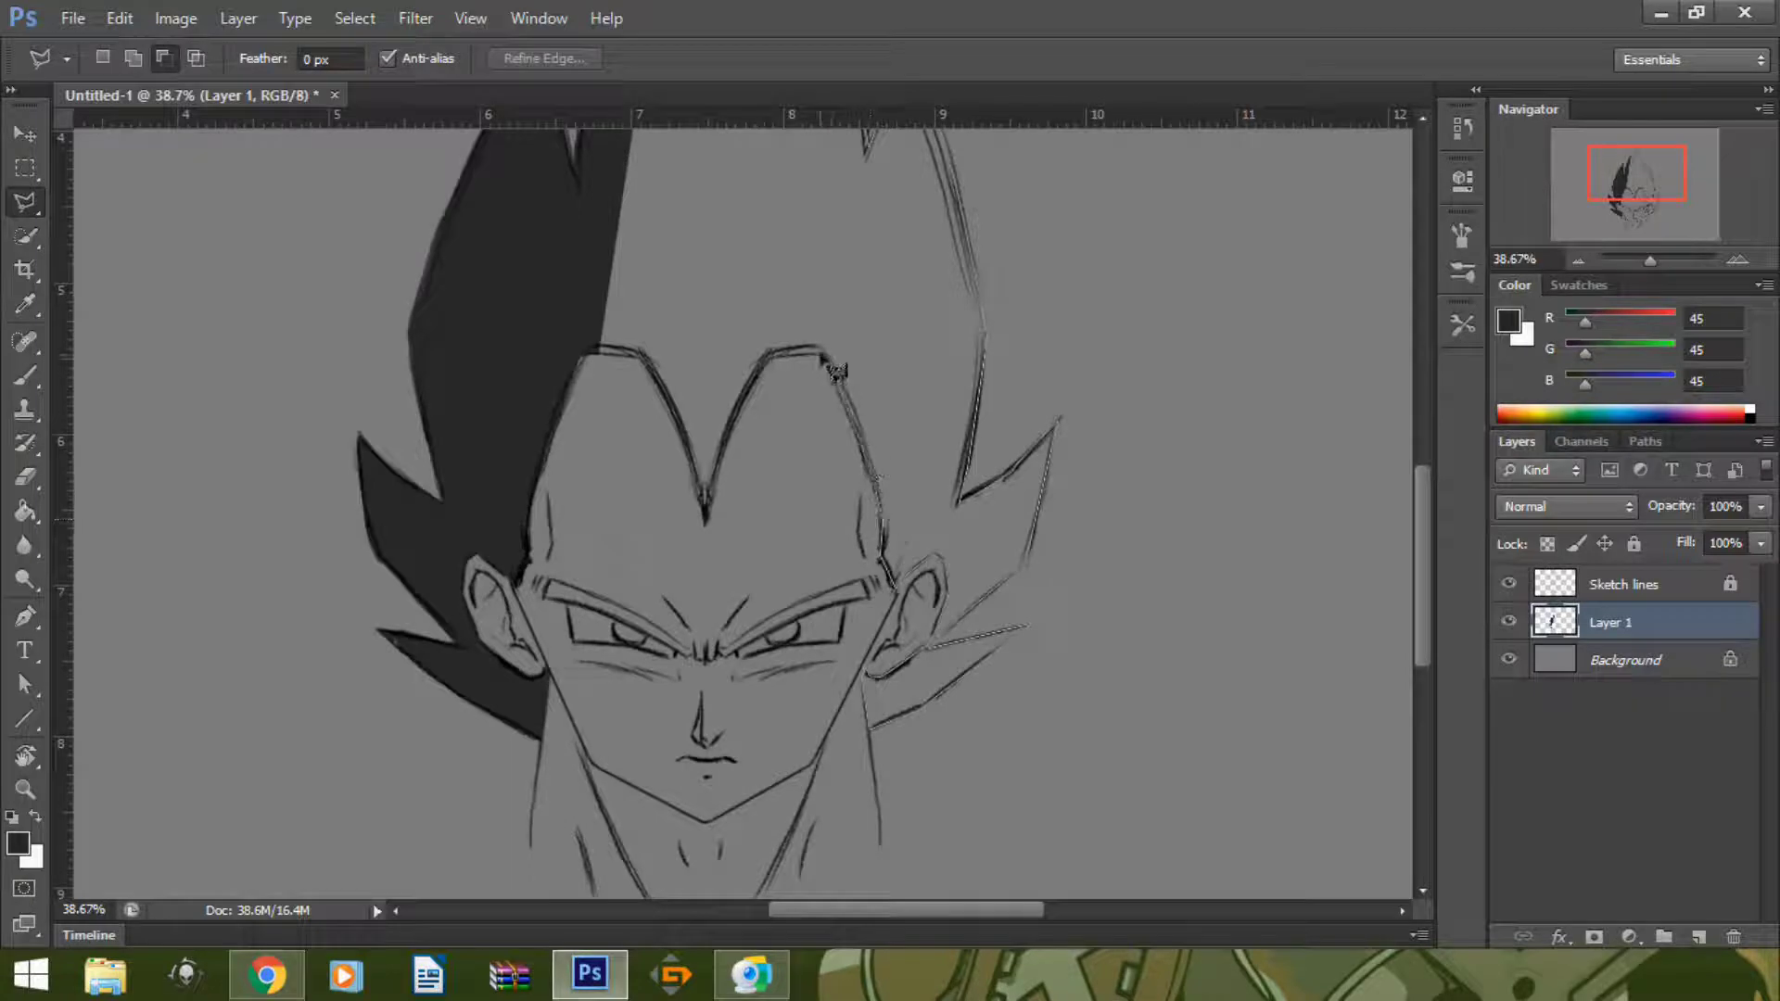
double_click(718, 533)
scroll(705, 371, "up", 5)
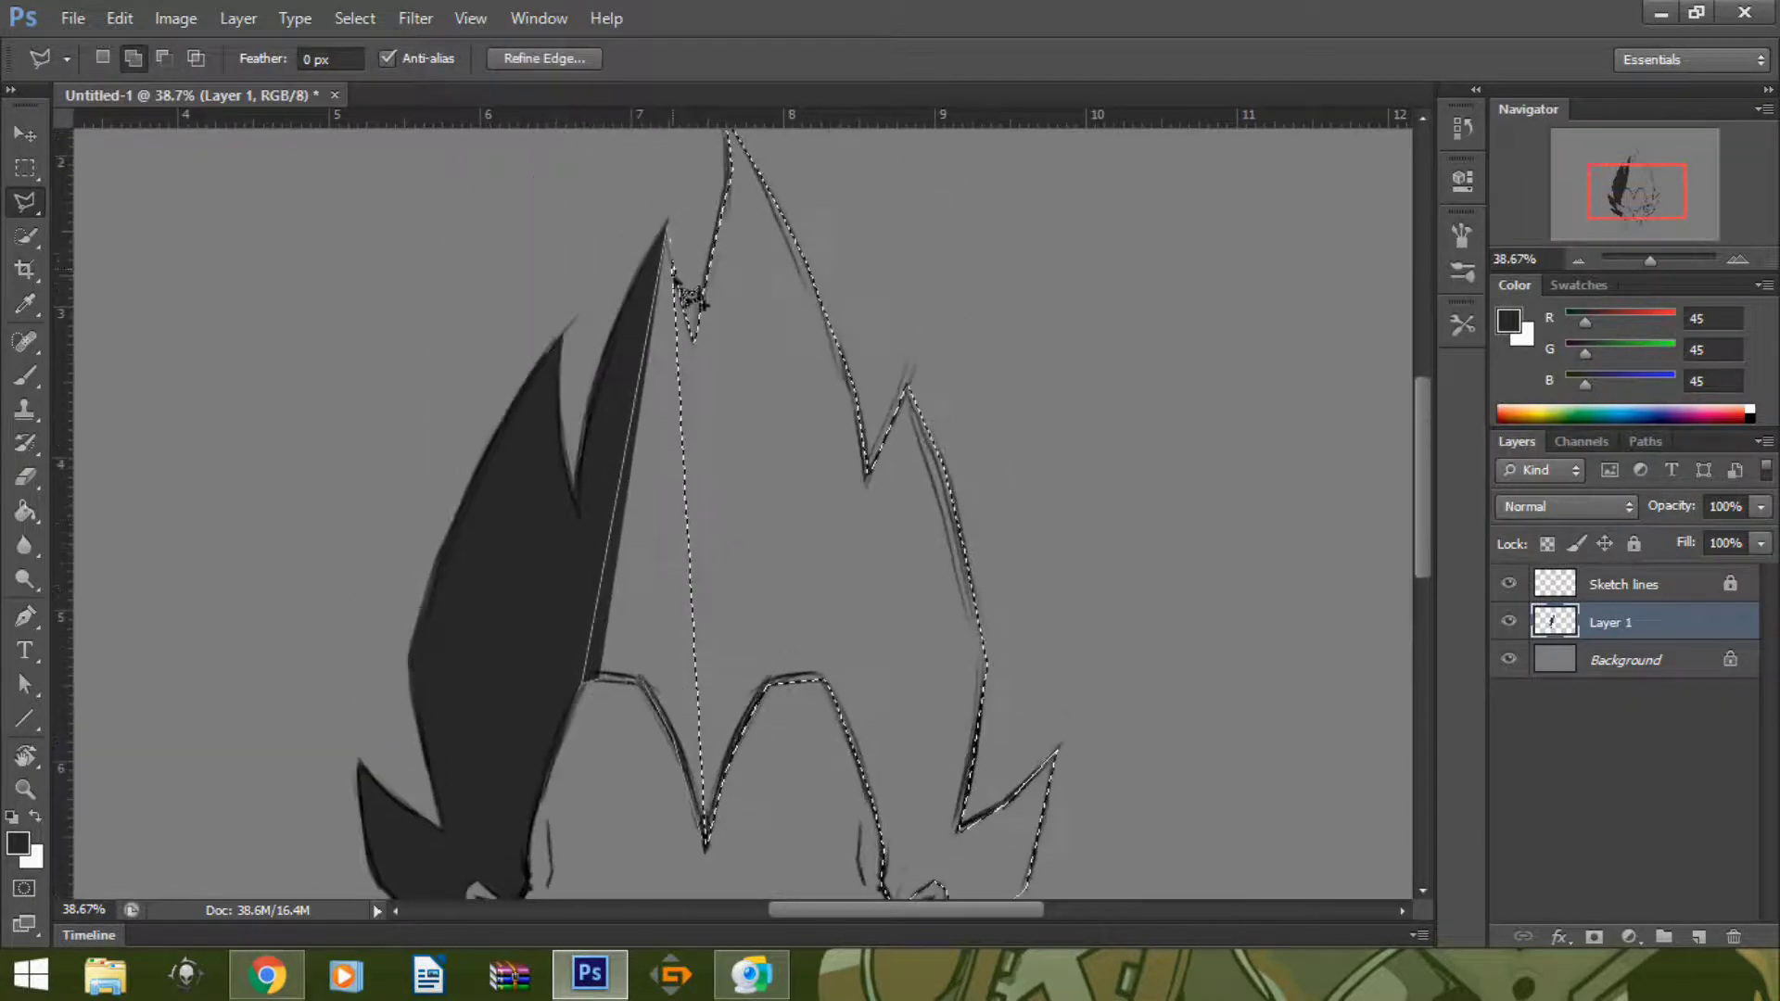
key("b")
scroll(742, 510, "down", 5)
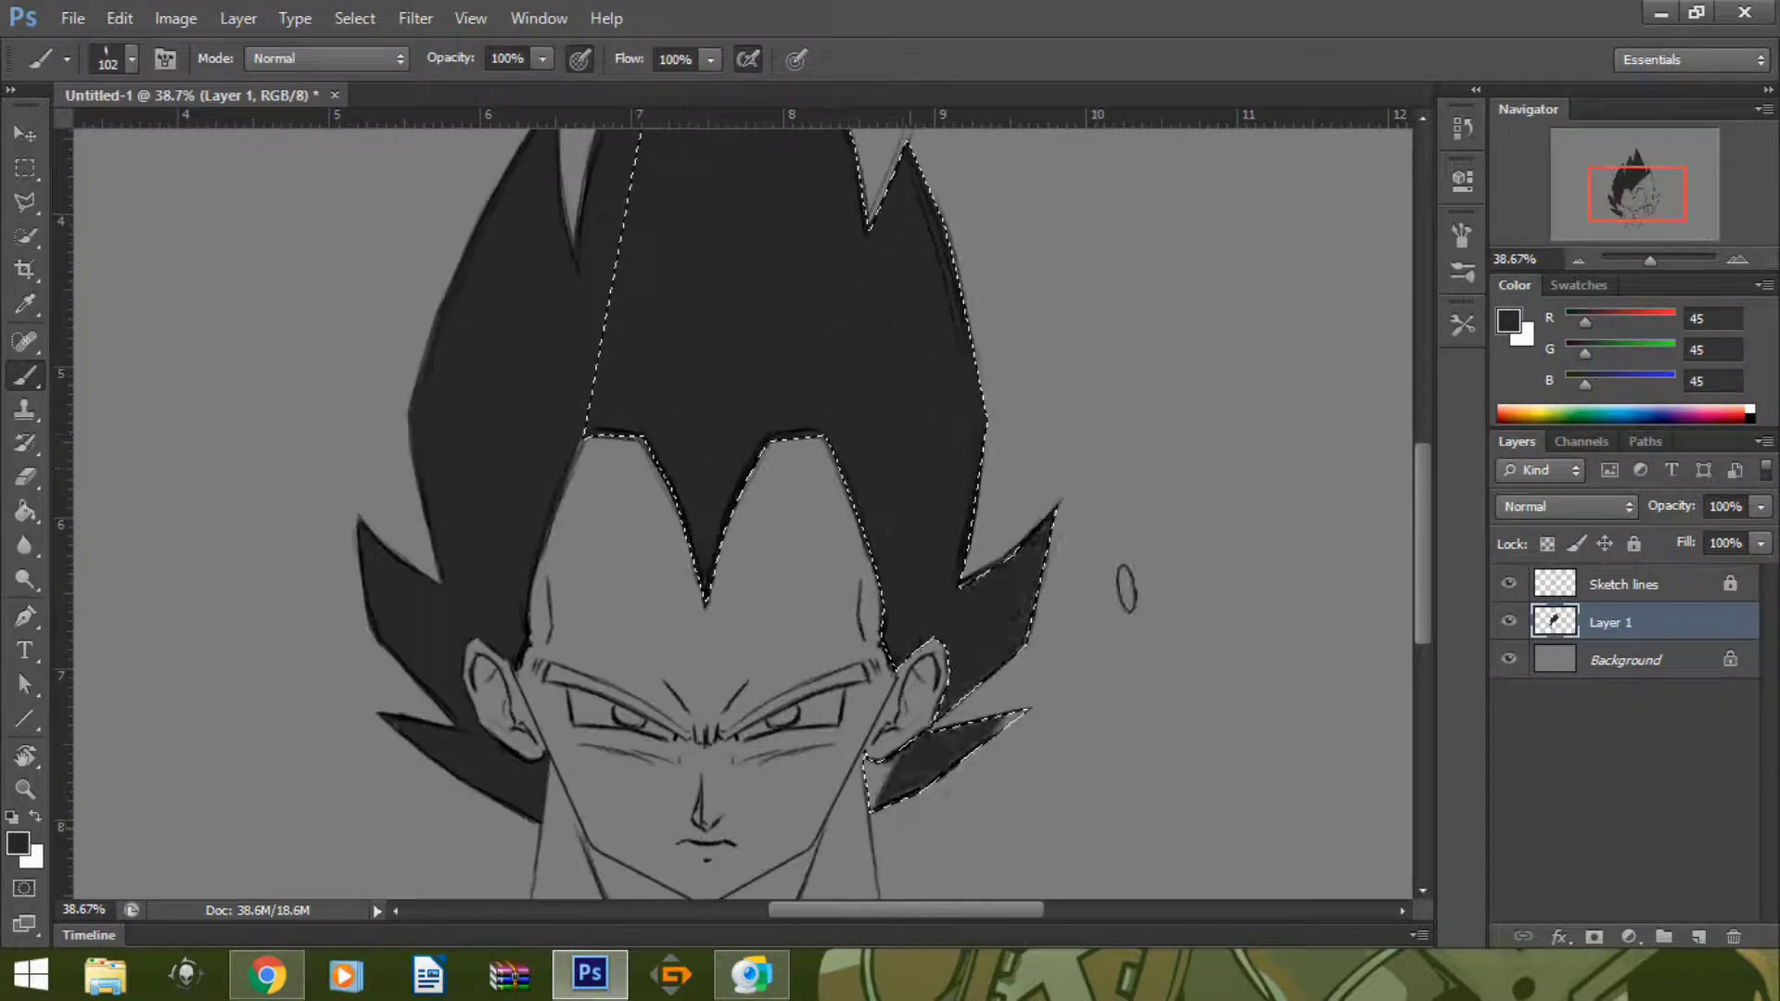
key("ctrl+d")
- Lock the hair layer and add a new empty layer above it
key("m")
scroll(741, 510, "up", 5)
key("p")
left_click(1633, 543)
key("ctrl+shift+alt+n")
scroll(742, 510, "down", 3)
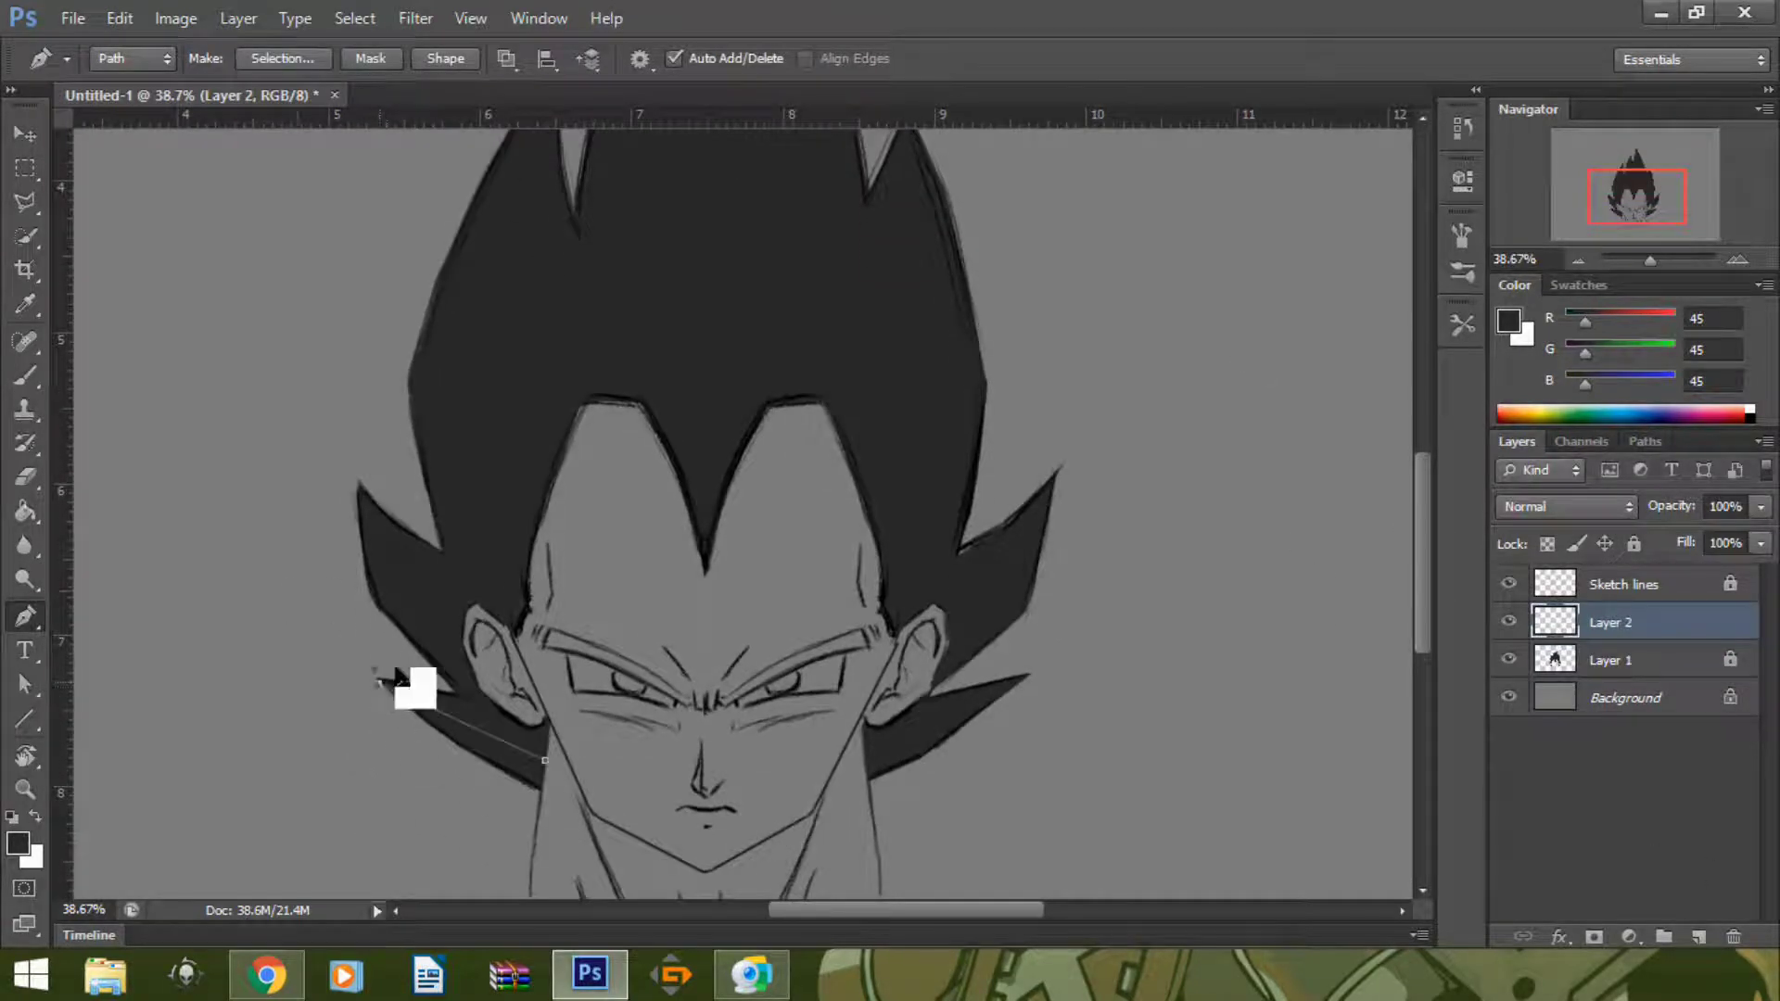
- Start a curved pen path along the lower edge of a hair strand
left_click_drag(380, 684, 295, 639)
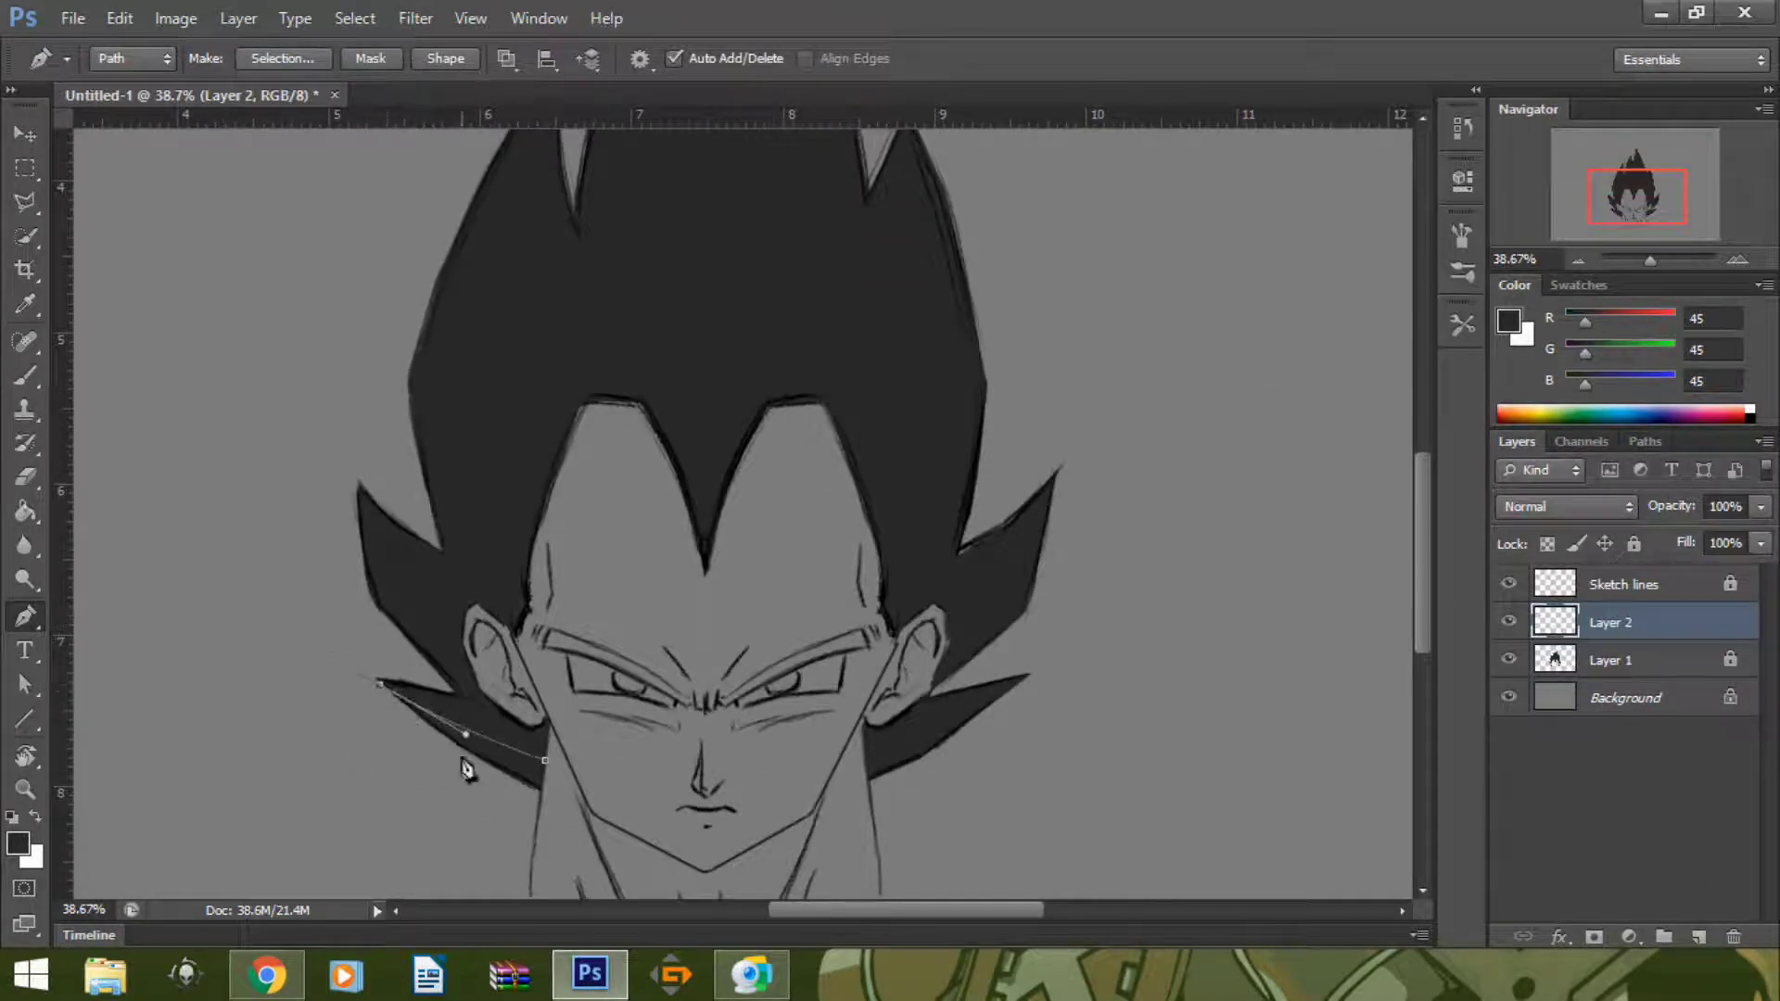
key("ctrl+plus")
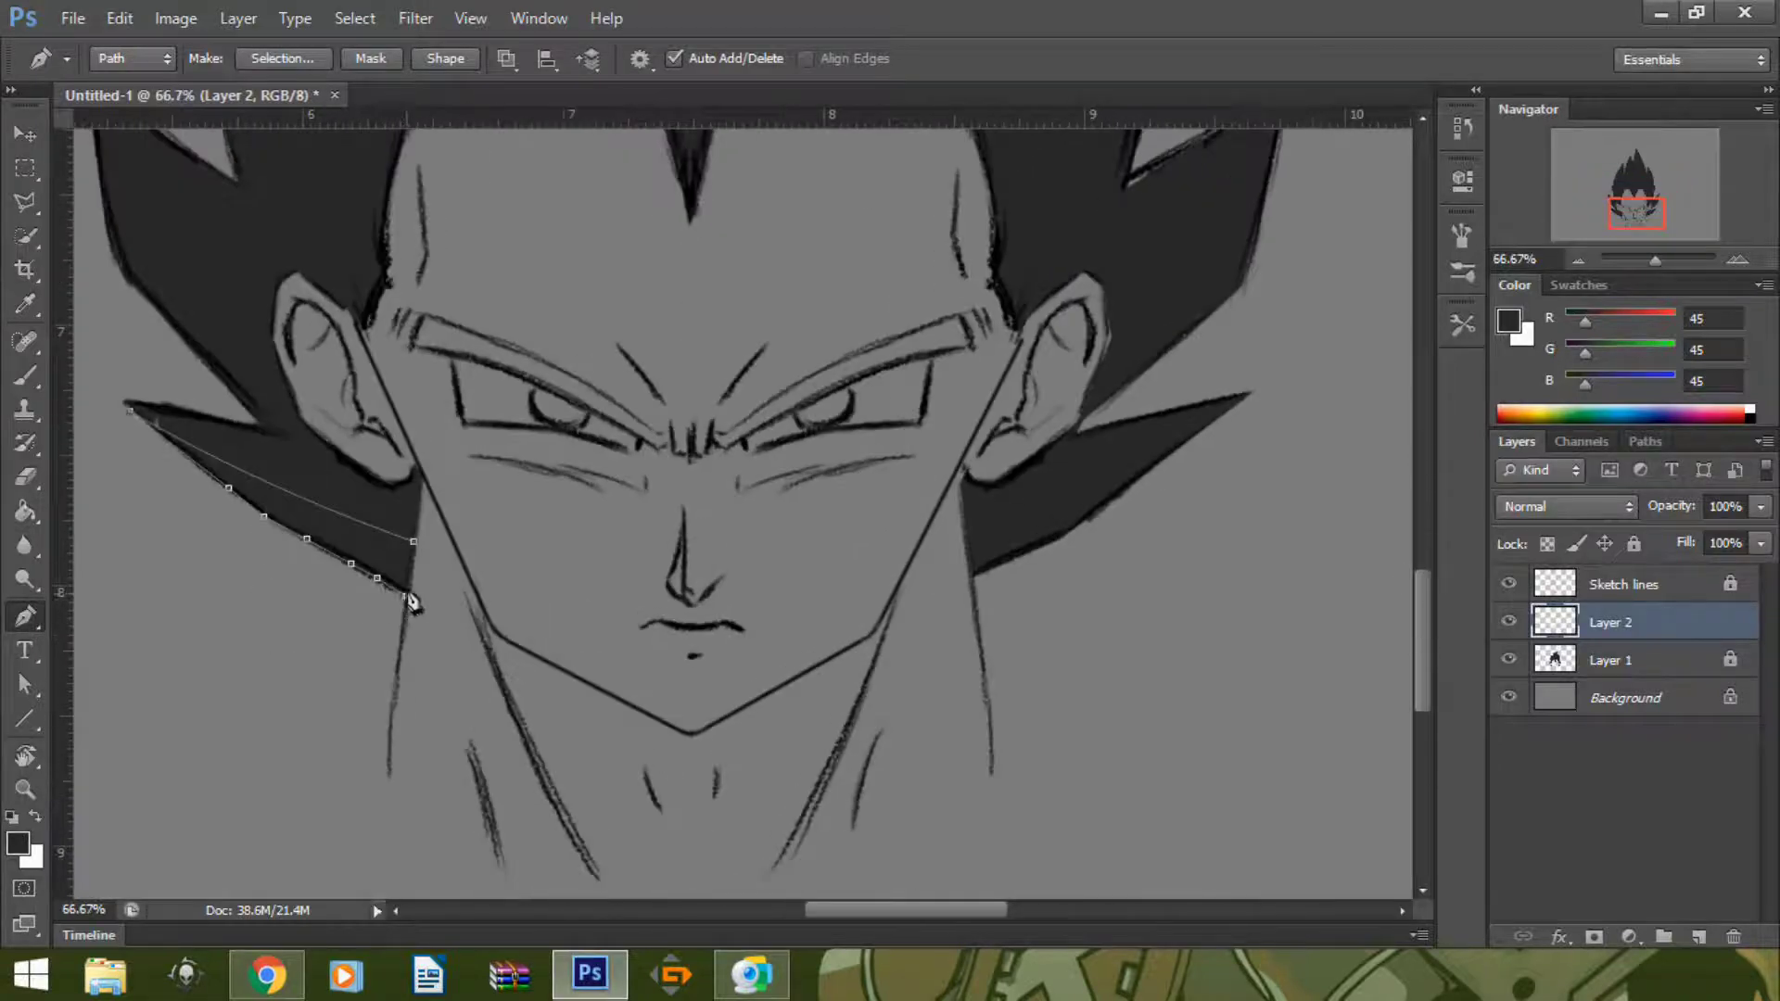
key("ctrl+plus")
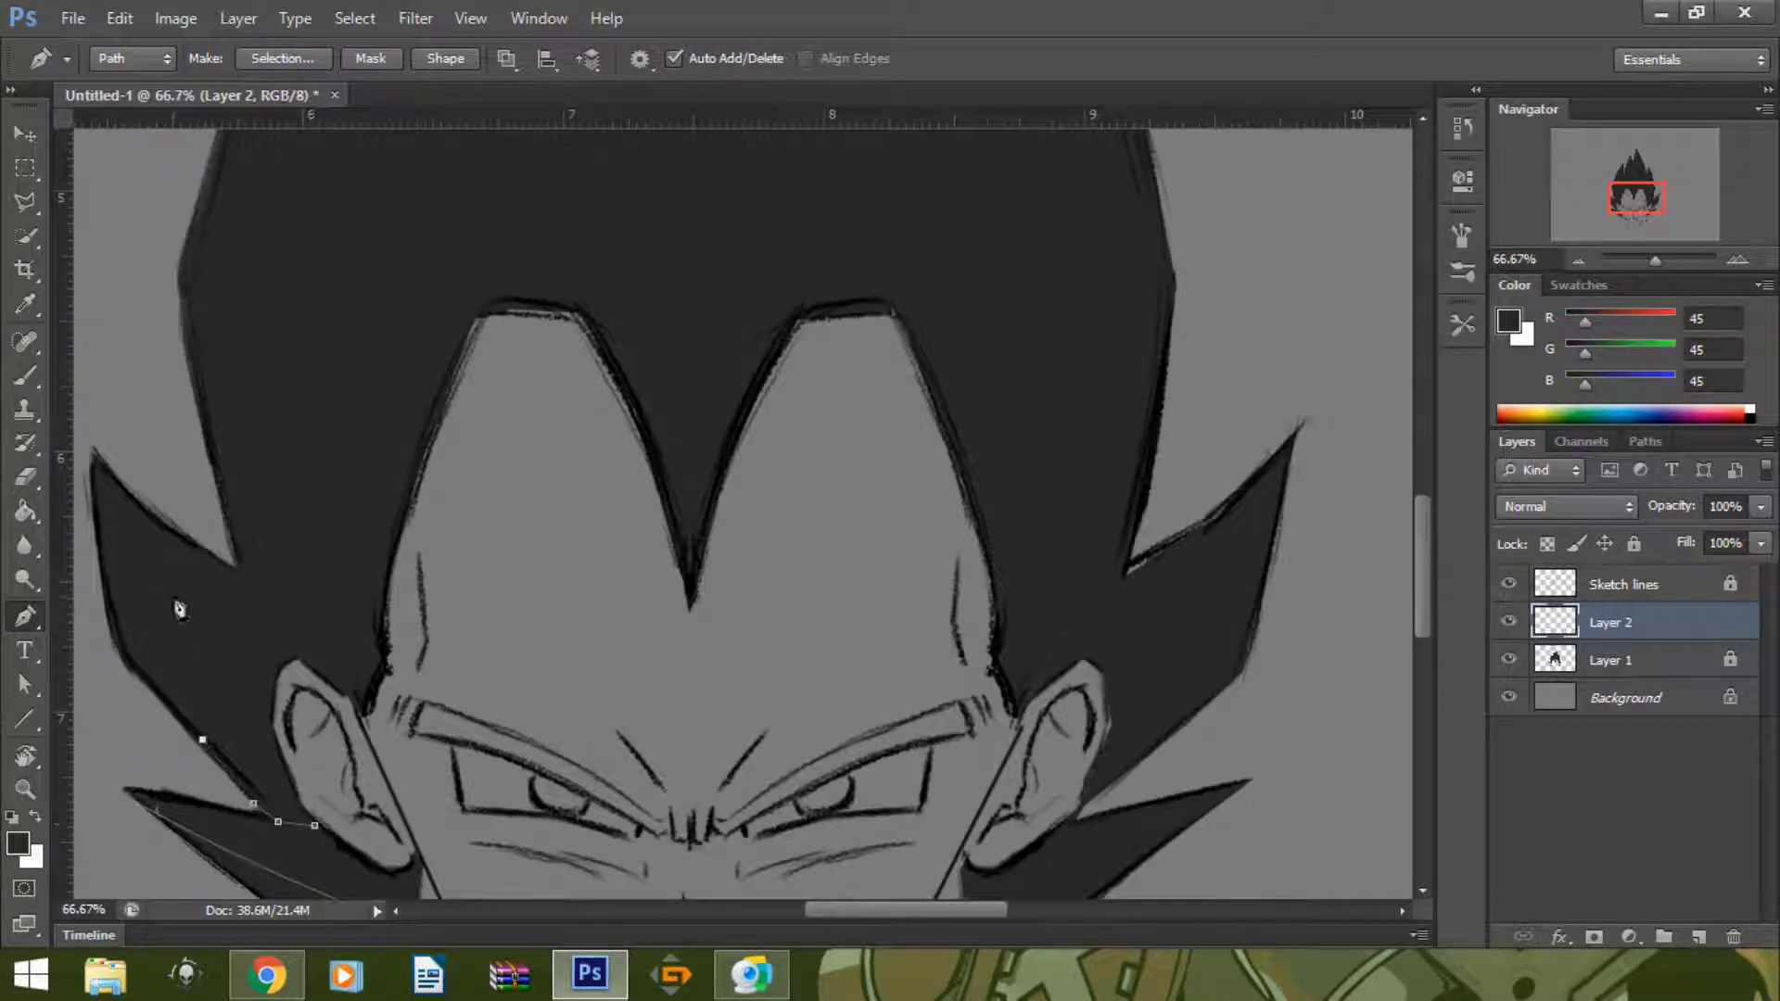
left_click_drag(164, 591, 175, 516)
left_click_drag(271, 703, 290, 772)
scroll(322, 838, "up", 5)
- Extend the path up to the strand tip and close the strand shape
left_click(396, 743)
scroll(330, 350, "up", 4)
left_click_drag(318, 496, 343, 273)
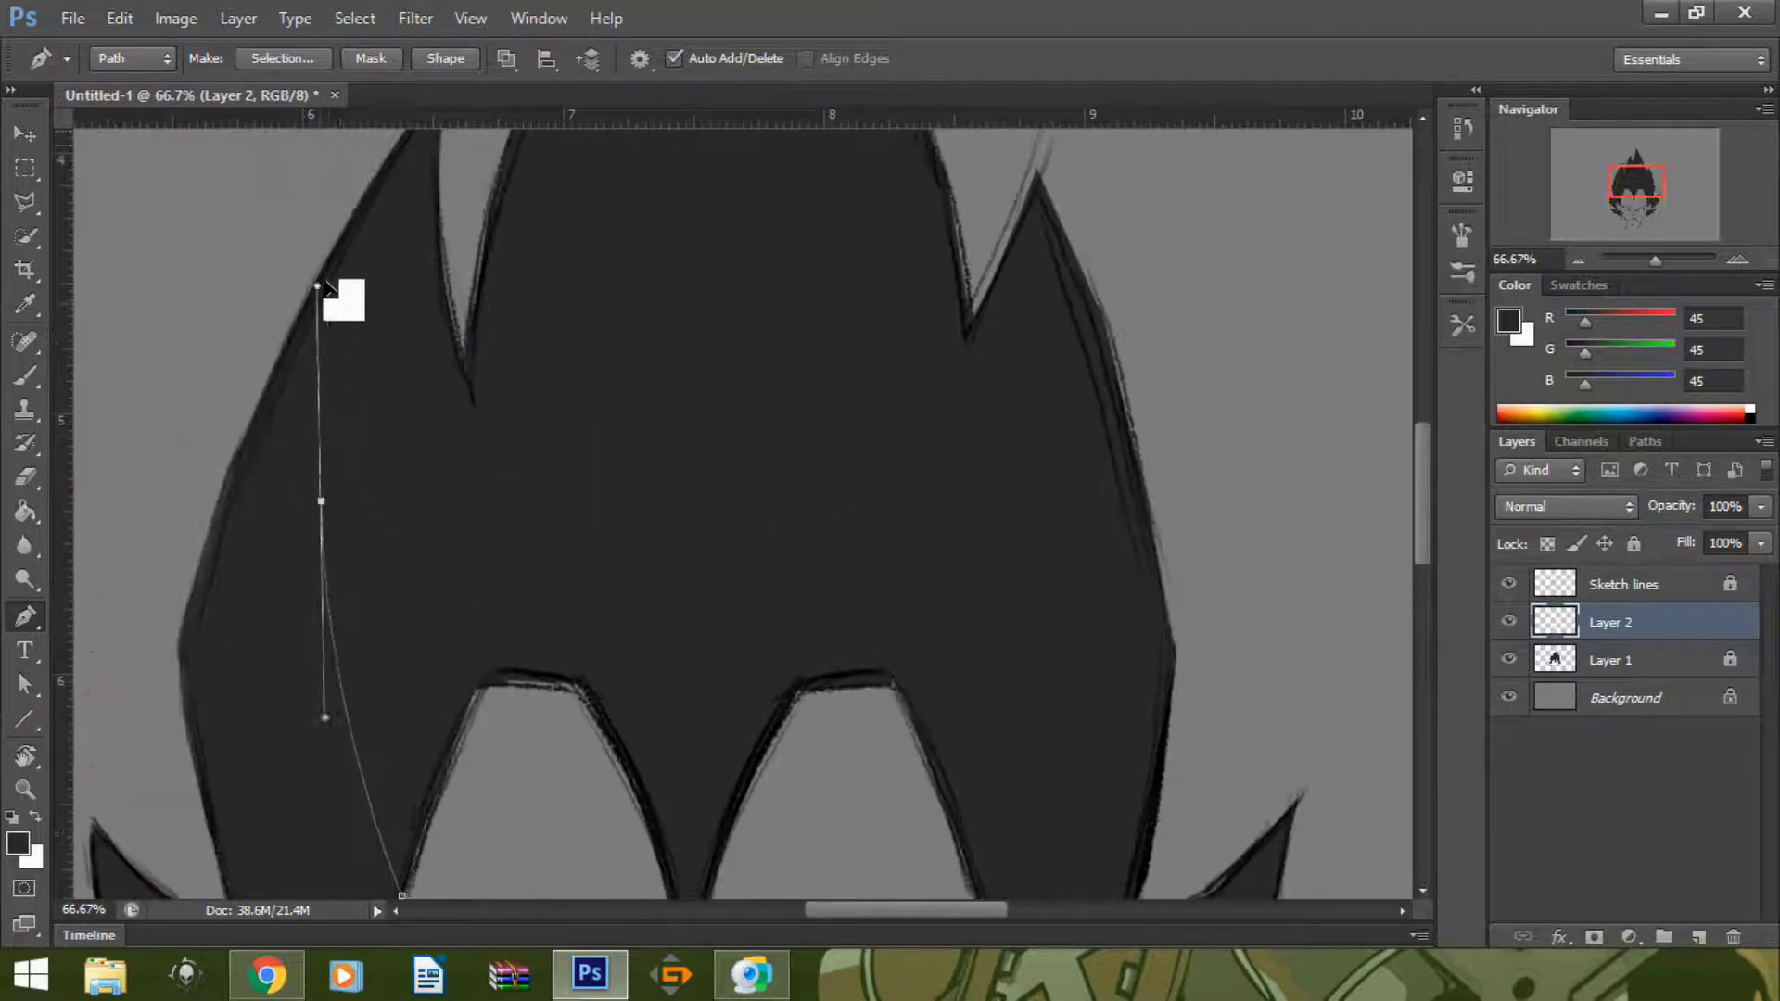
scroll(454, 782, "down", 3)
scroll(398, 713, "up", 3)
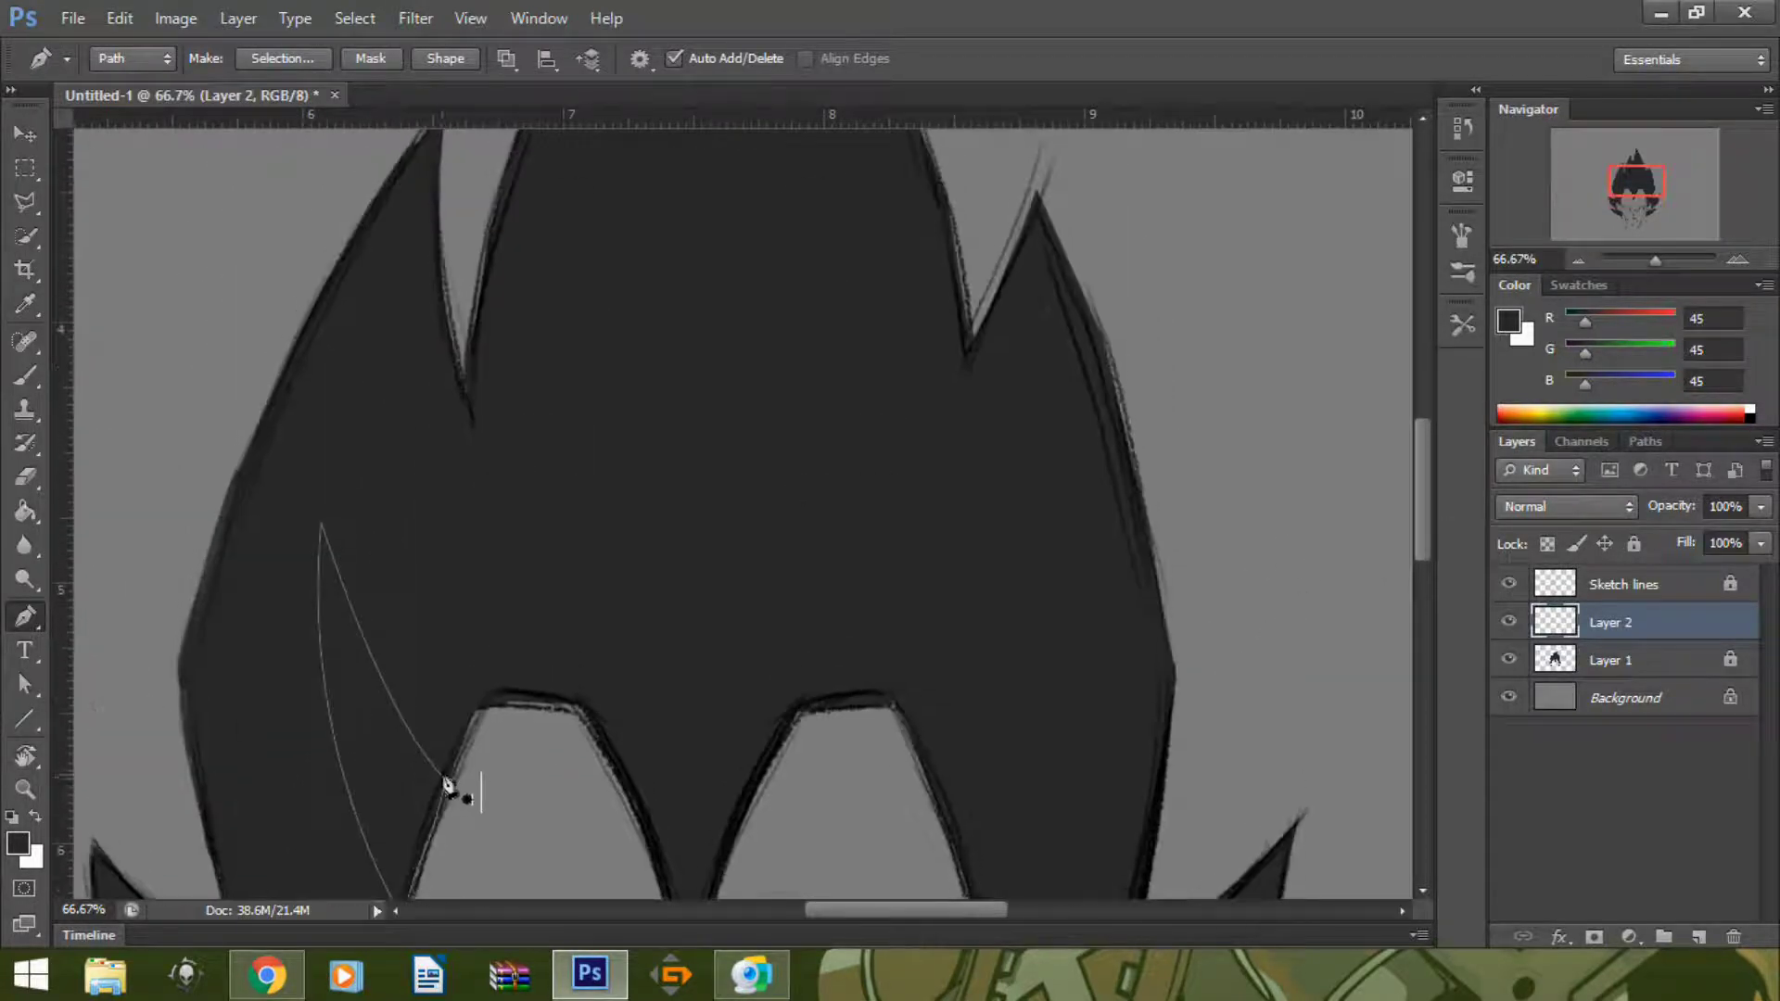
left_click_drag(443, 246, 500, 102)
left_click(468, 434)
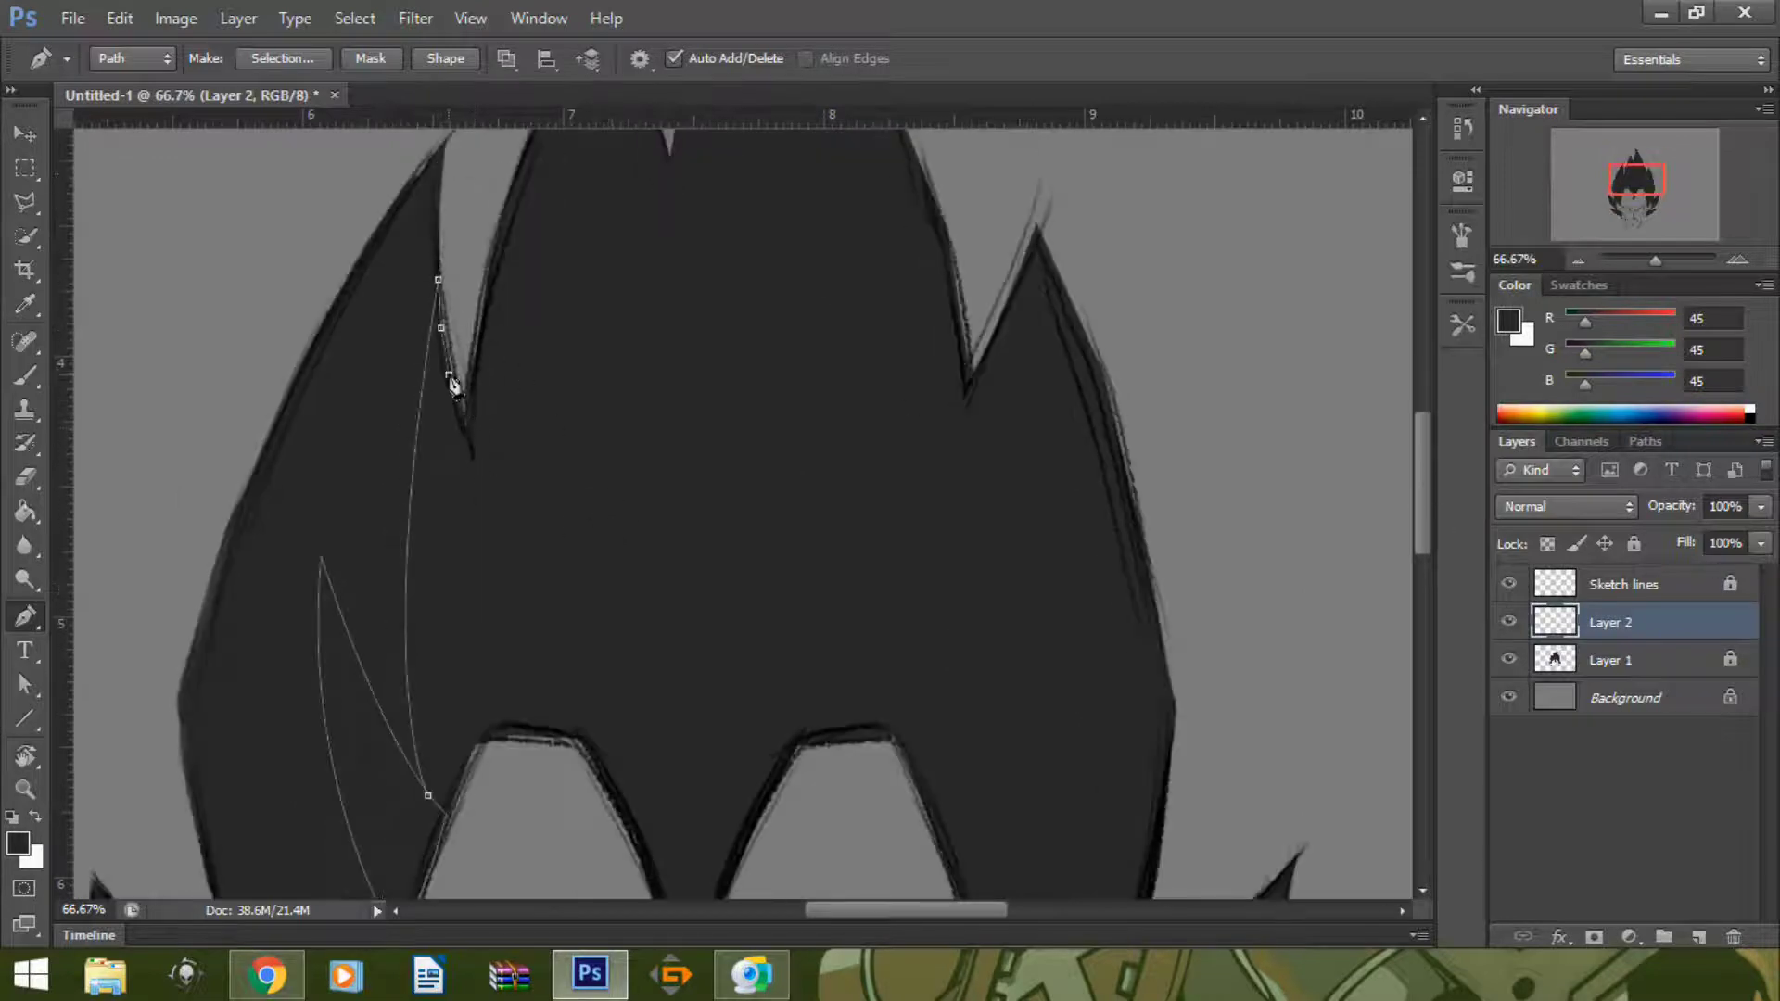
left_click(469, 393)
left_click_drag(580, 743, 644, 814)
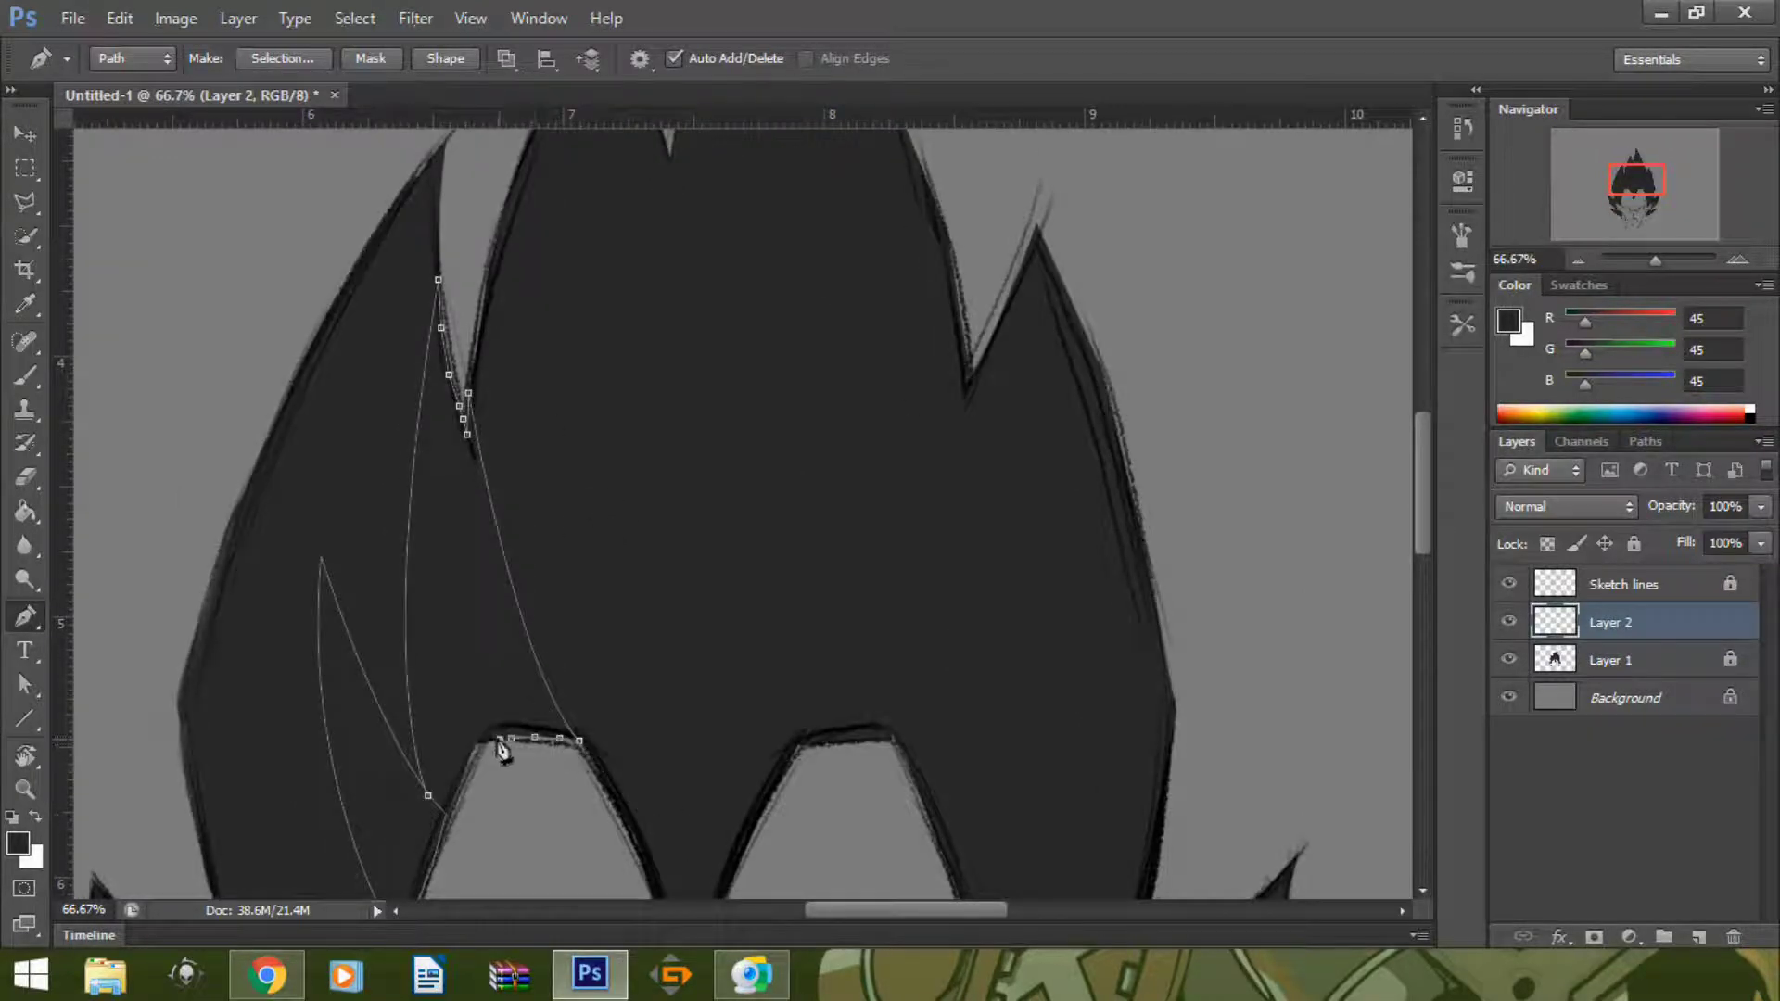
- Fill the strand path with dark grey sampled from the hair
left_click_drag(1423, 509, 1423, 586)
right_click(470, 218)
left_click(593, 379)
left_click(858, 314)
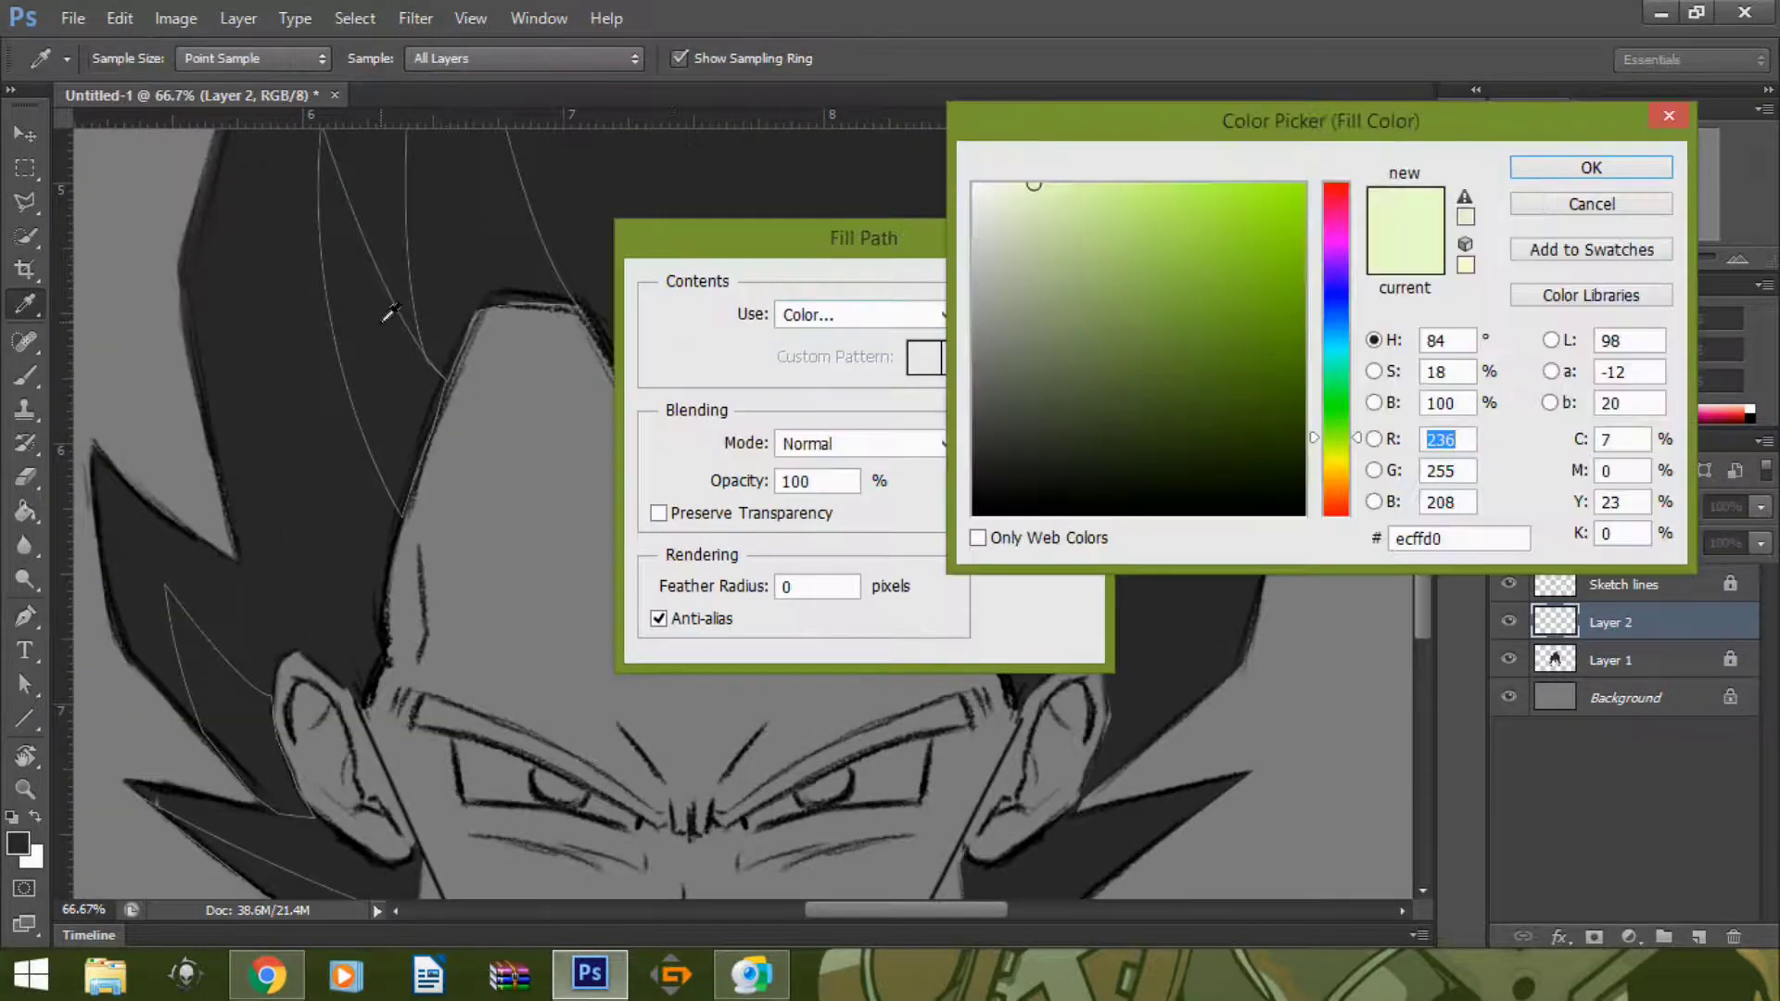
left_click(390, 312)
key("Return")
key("Return")
- Set the Brush to the sampled dark grey at size 41
key("b")
left_click(131, 58)
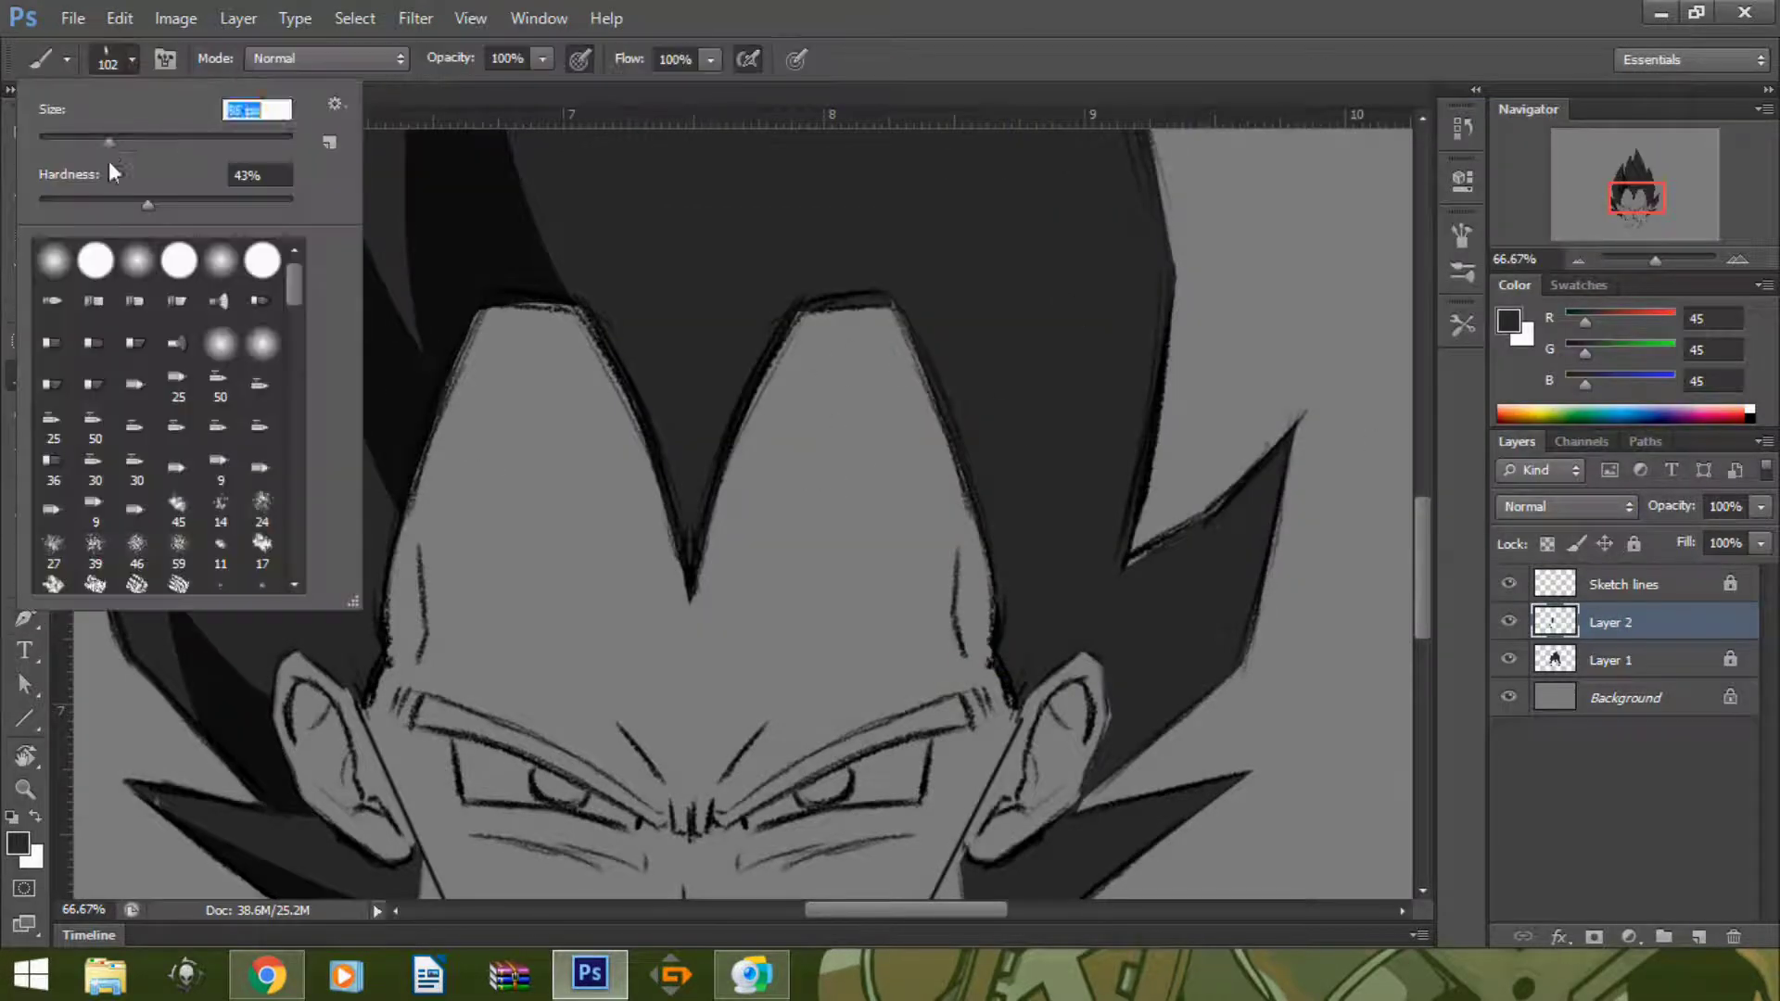
type("41")
key("Return")
left_click(190, 516, "alt")
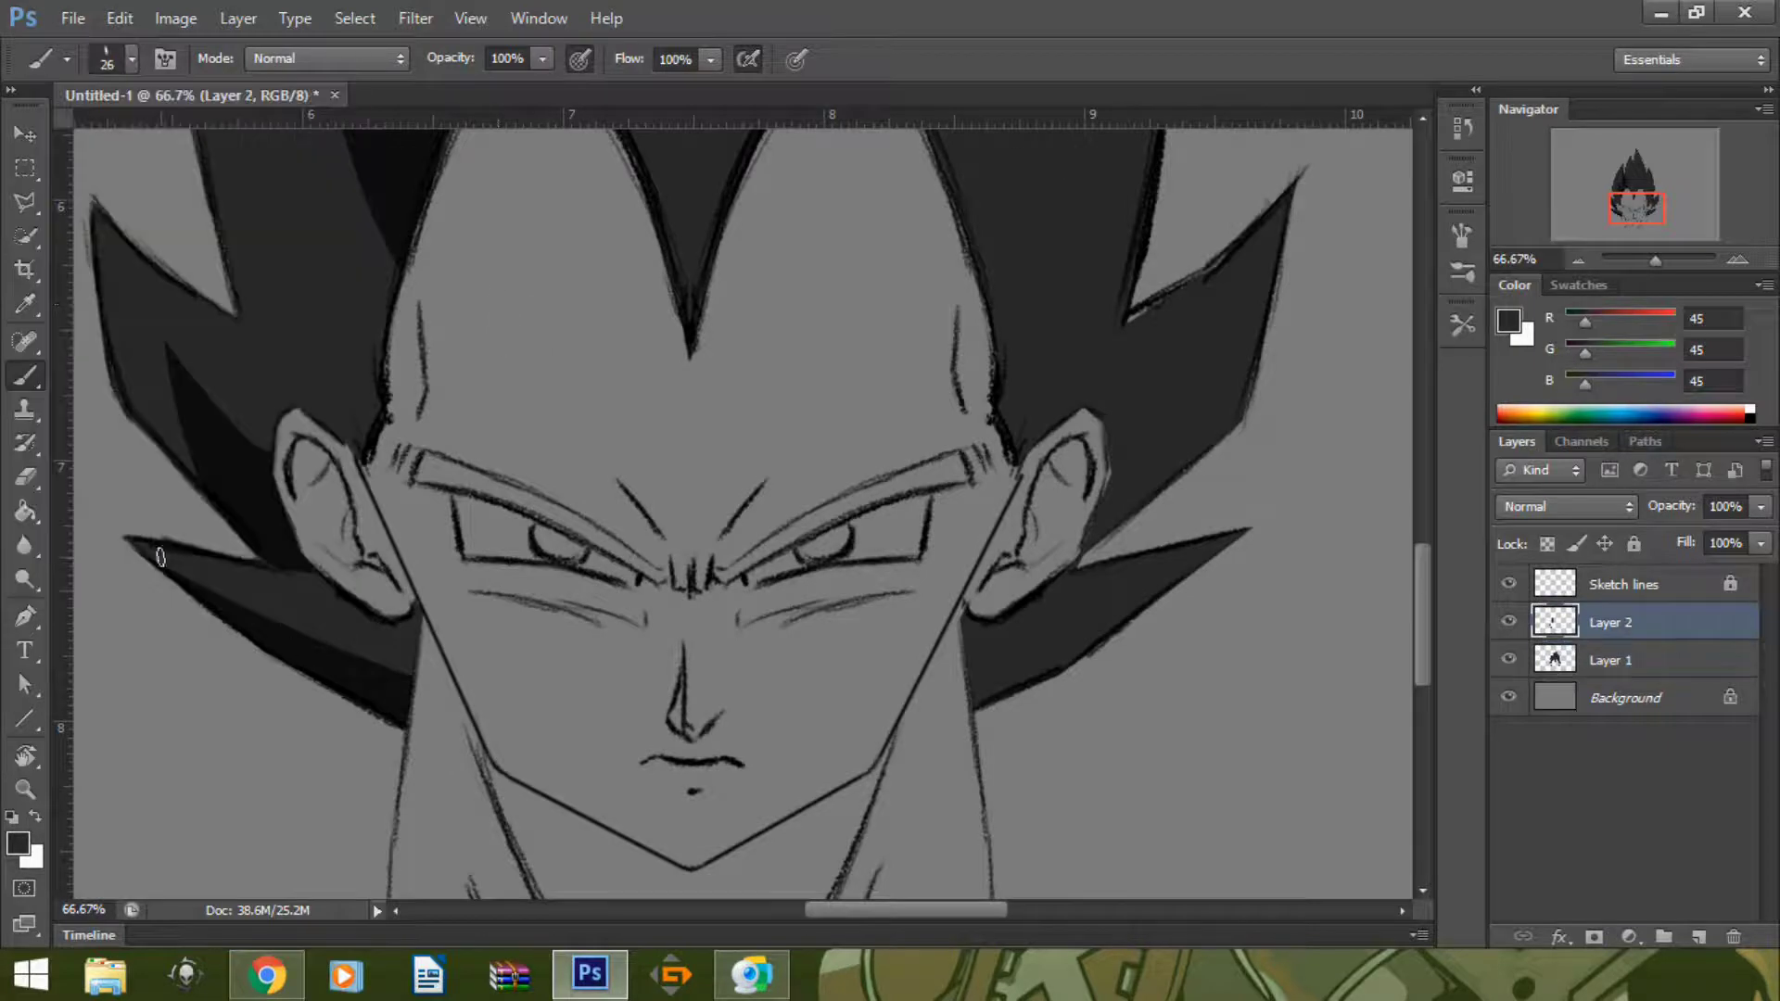
scroll(1207, 285, "up", 10)
key("ctrl+minus")
key("ctrl+minus")
key("ctrl+minus")
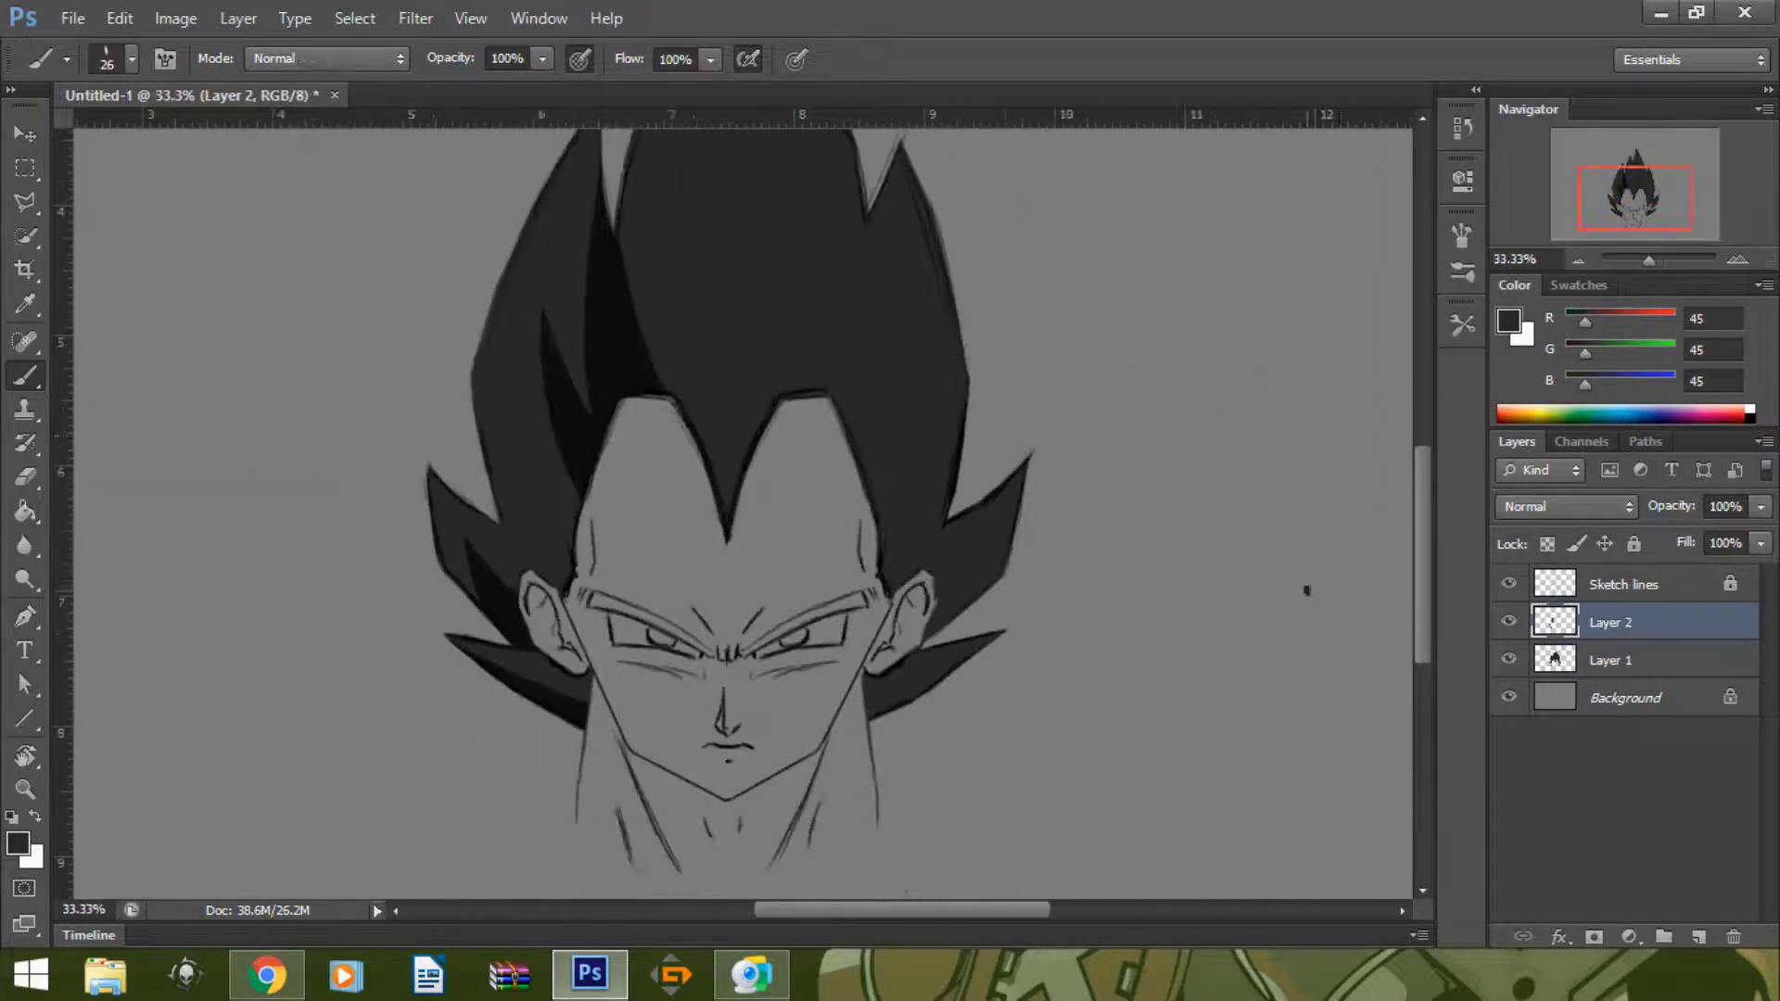
key("ctrl+plus")
- Draw a curved Pen path outlining a dark strand inside a top hair spike
key("p")
key("ctrl+plus")
key("ctrl+plus")
left_click(693, 371)
left_click_drag(671, 666, 646, 748)
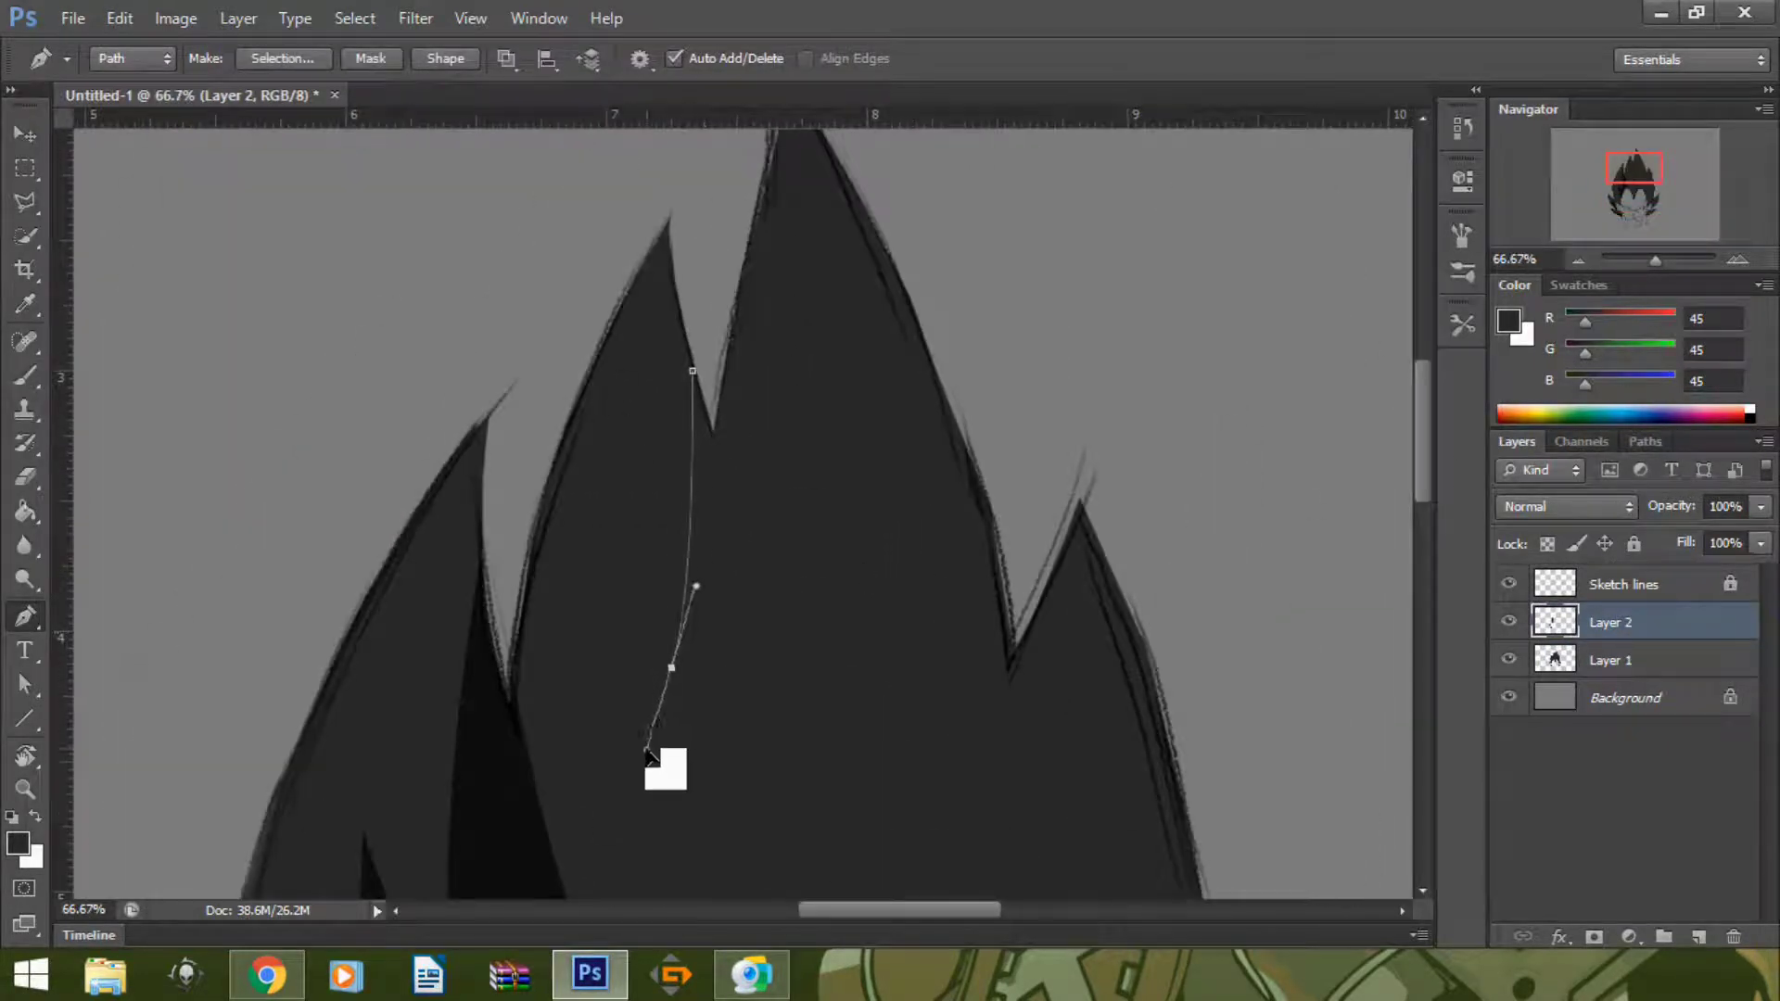
left_click(721, 579)
mouse_move(787, 779)
left_mouse_down()
mouse_move(782, 584)
mouse_move(761, 689)
left_mouse_up()
scroll(731, 352, "up", 3)
scroll(715, 278, "up", 1)
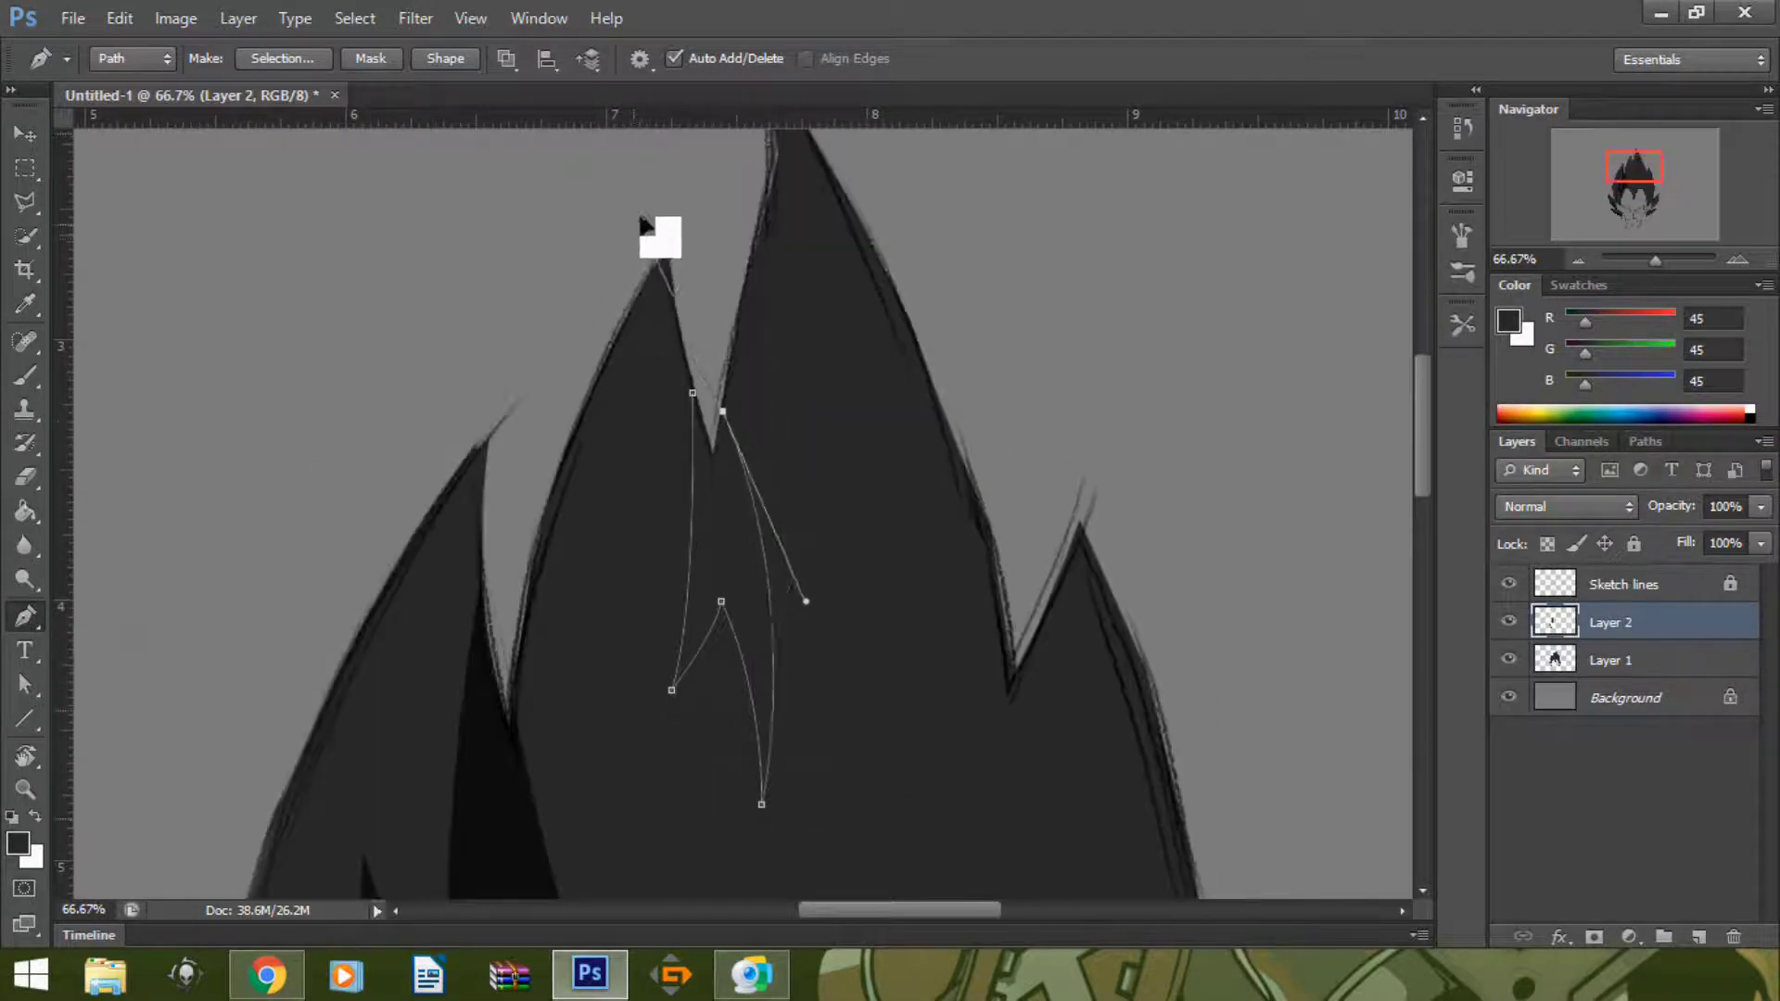
left_click_drag(723, 411, 718, 456)
key("ctrl+plus")
key("ctrl+plus")
- Fill the strand path with the dark colour using Fill Path
scroll(1427, 415, "down", 3)
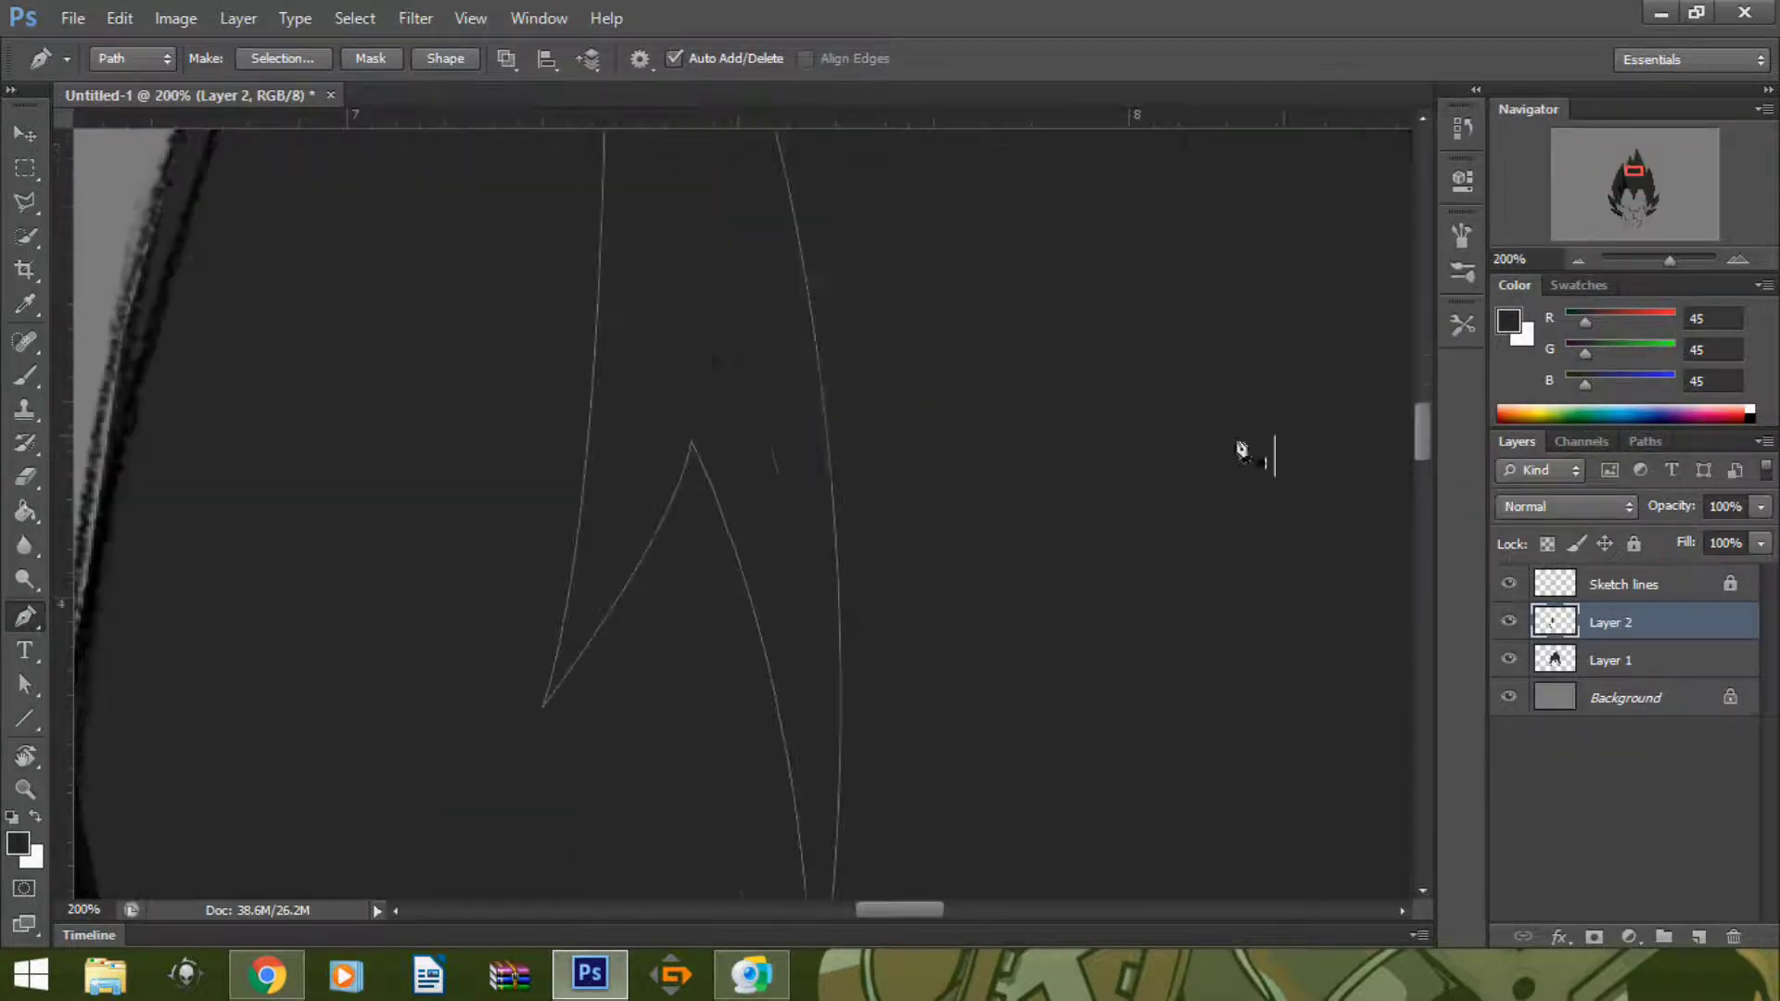
right_click(1244, 448)
left_click(946, 306)
left_click(862, 385)
left_click(1038, 289)
key("ctrl+minus")
key("ctrl+minus")
key("ctrl+minus")
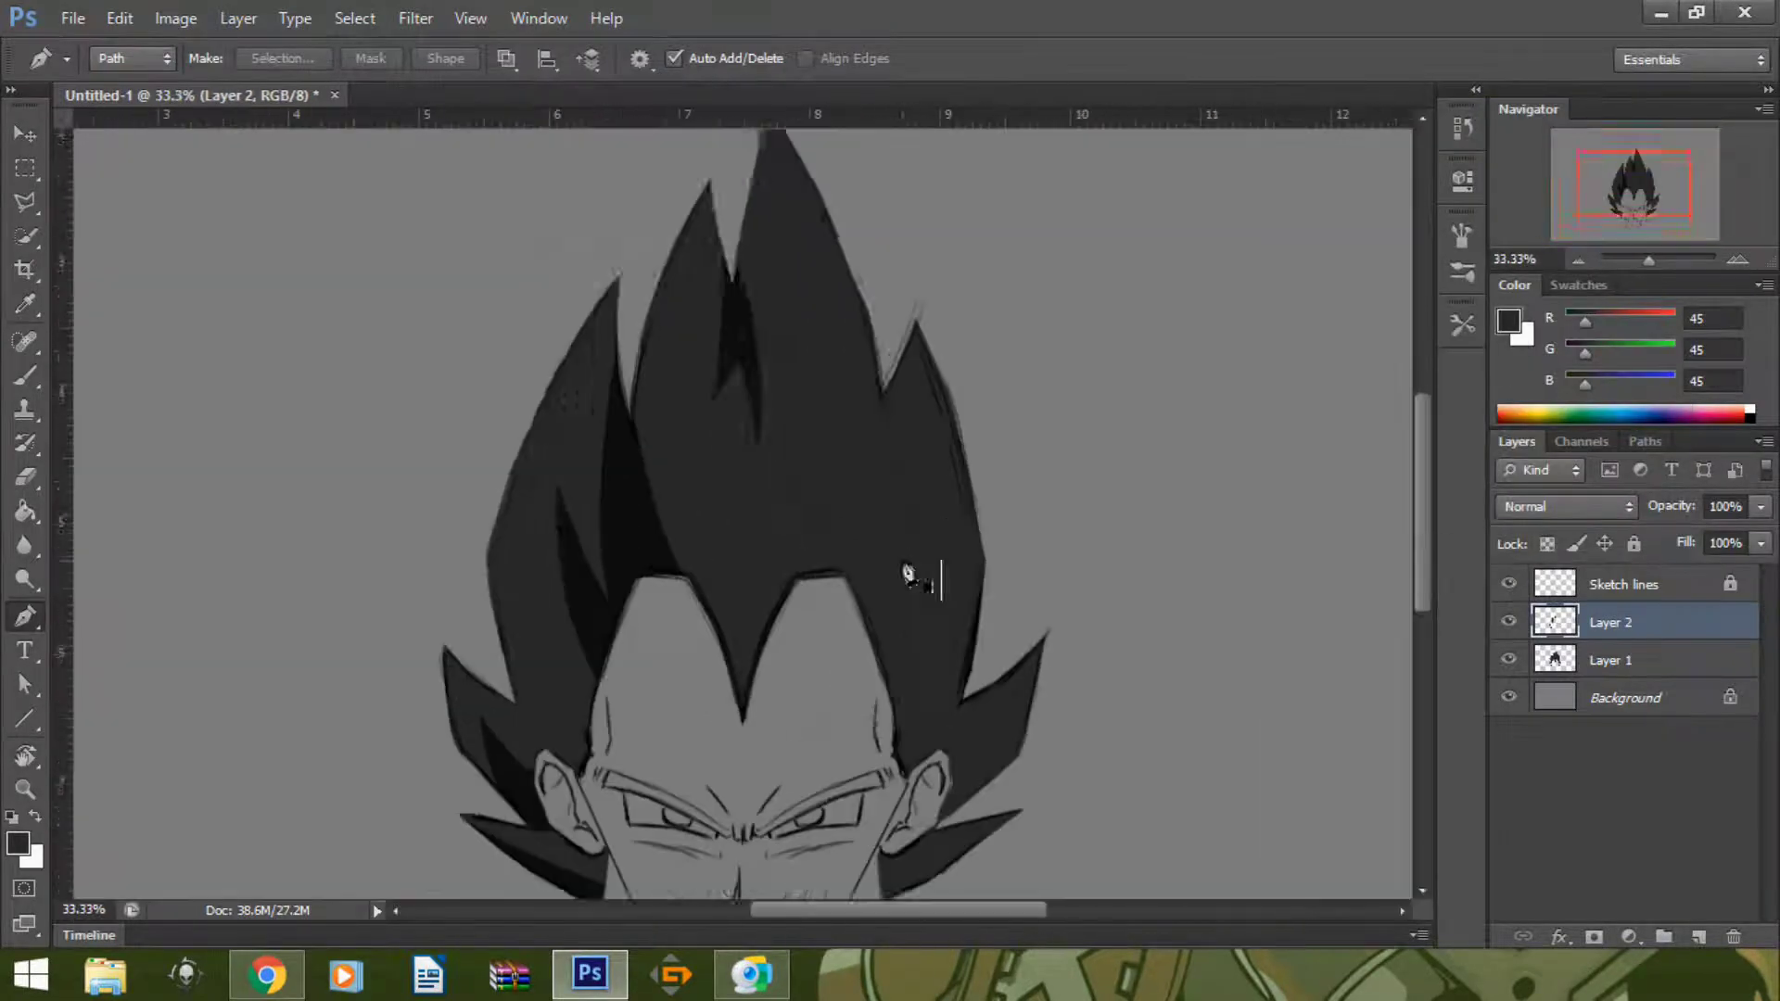
- Start a new path at the hair's centre and curve it up to the top spike tip
key("b")
key("p")
key("ctrl+plus")
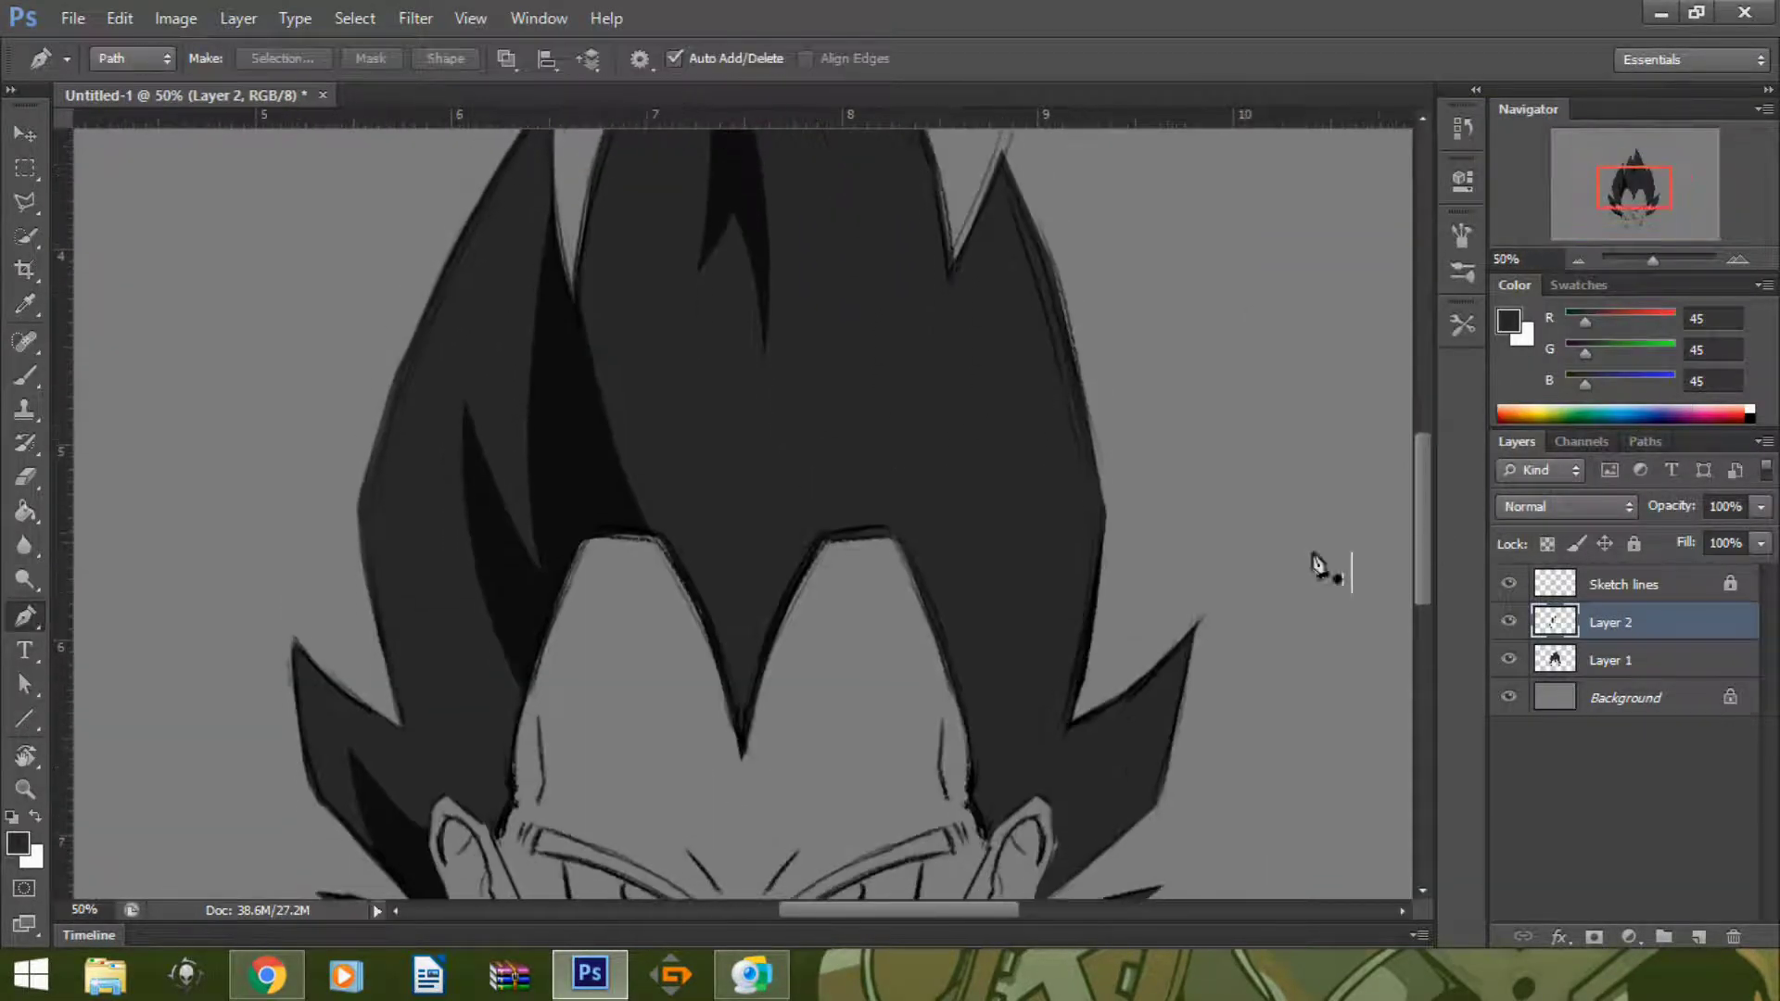
left_click(741, 727)
mouse_move(826, 238)
left_mouse_down()
mouse_move(799, 206)
mouse_move(839, 427)
mouse_move(664, 179)
left_mouse_up()
scroll(834, 825, "down", 1)
scroll(775, 198, "up", 4)
scroll(831, 206, "down", 4)
scroll(831, 205, "up", 3)
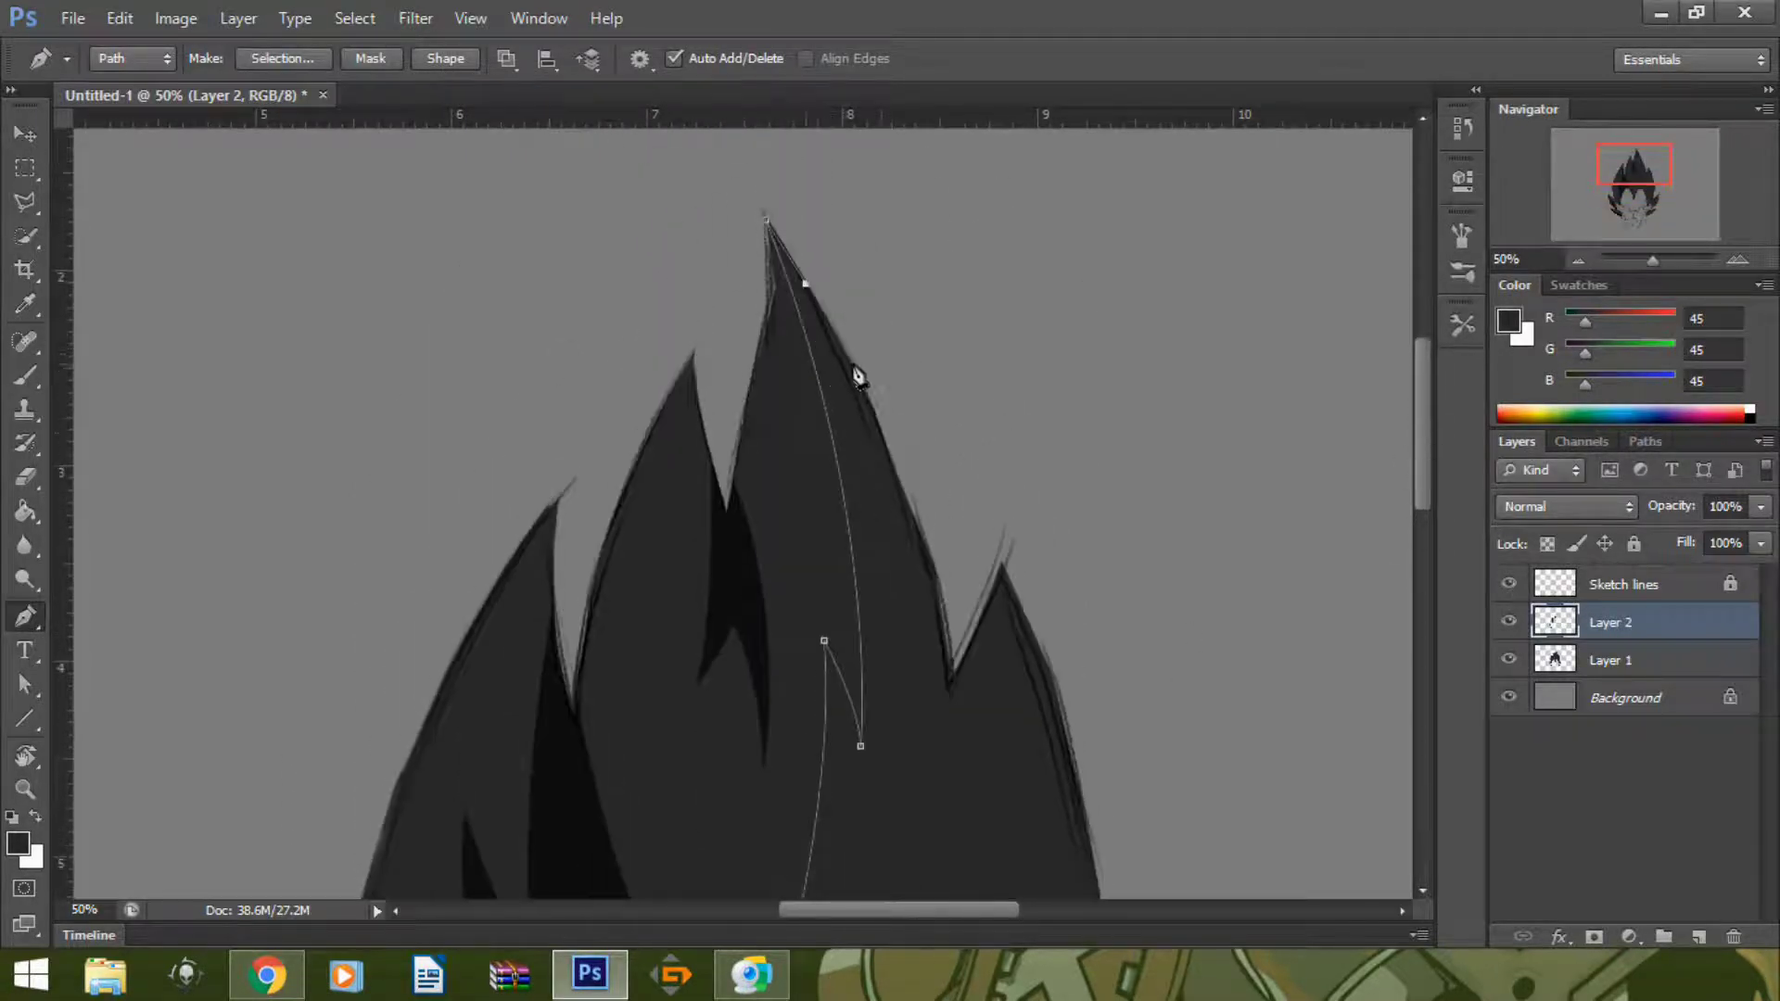
- Trace the right hair edge down past the ear and close the path at its start
left_click(937, 716)
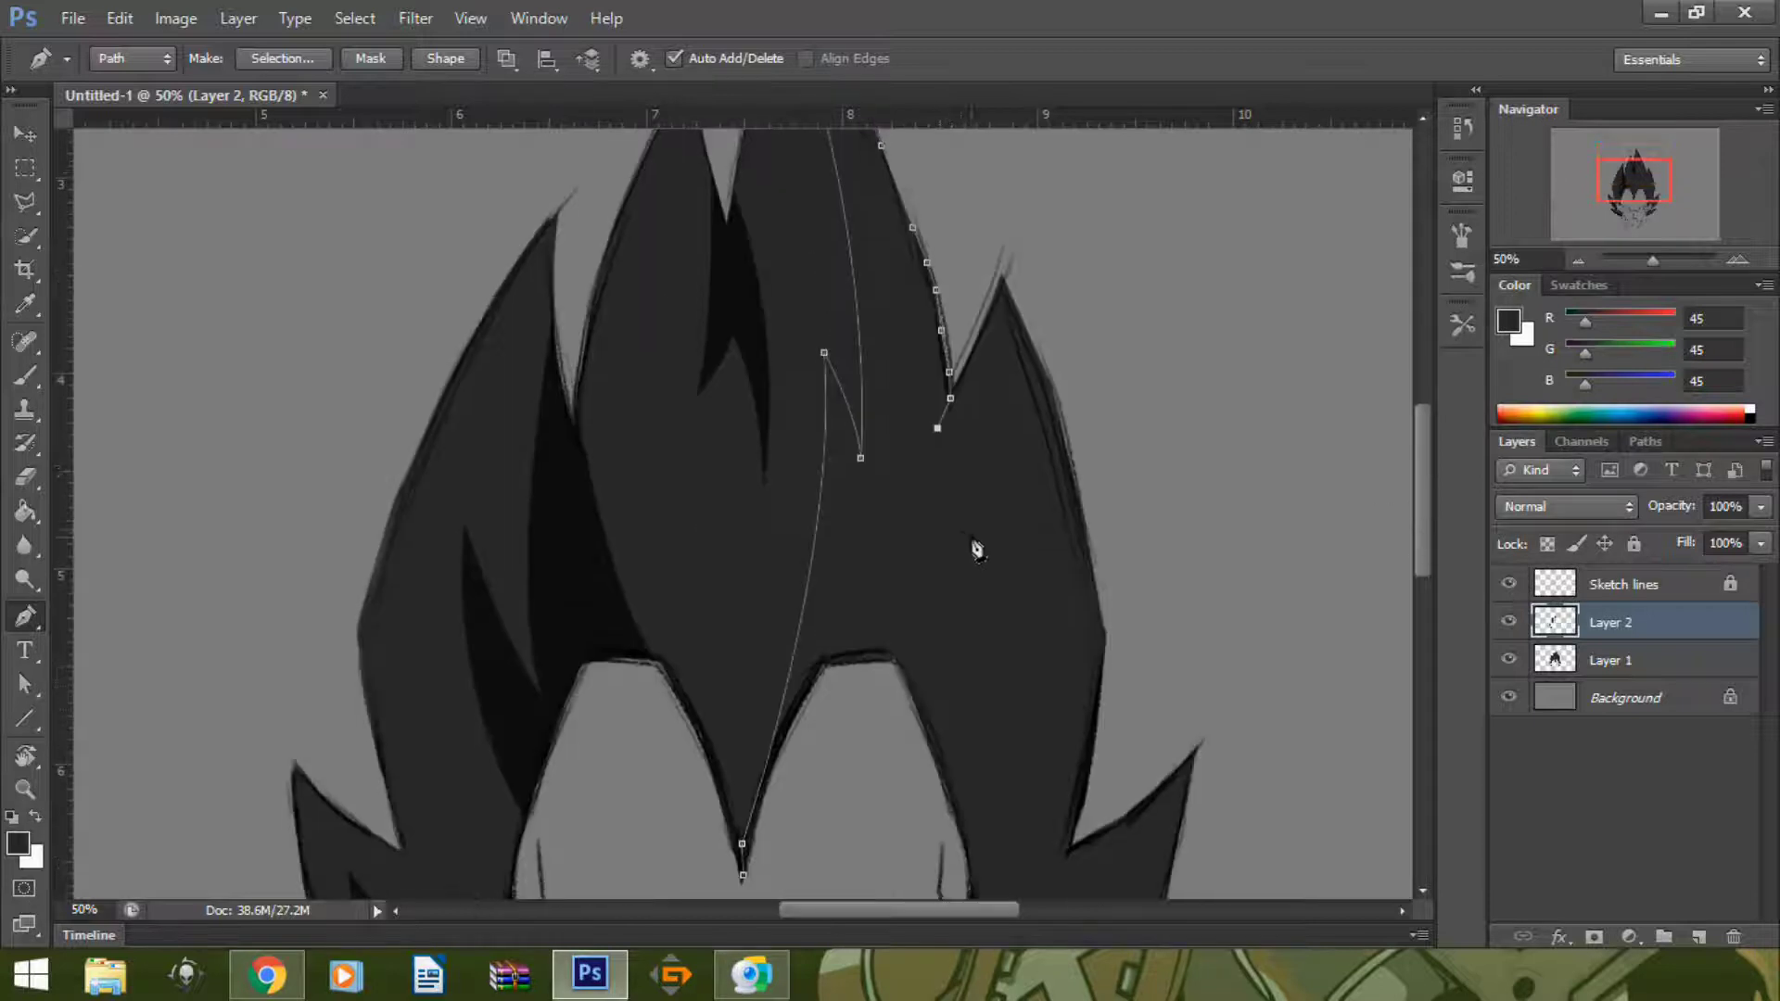
scroll(968, 552, "down", 5)
left_click_drag(961, 547, 964, 575)
left_click(995, 510)
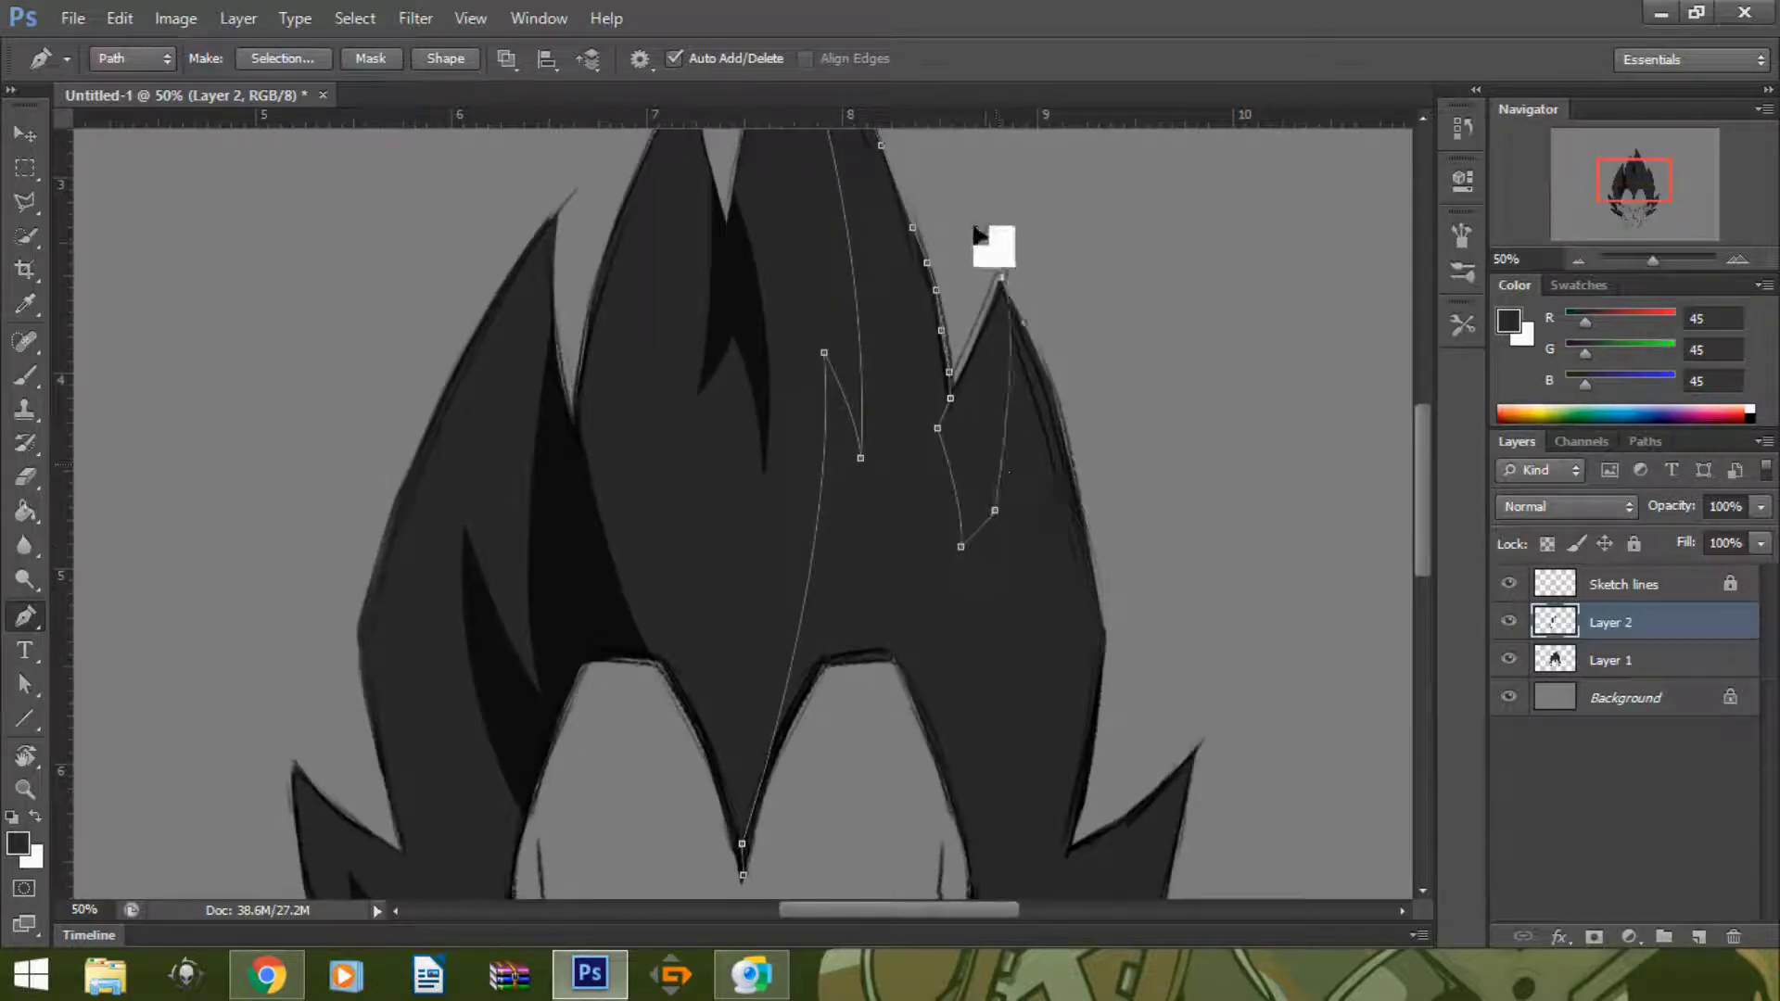
left_click_drag(1001, 278, 1019, 373)
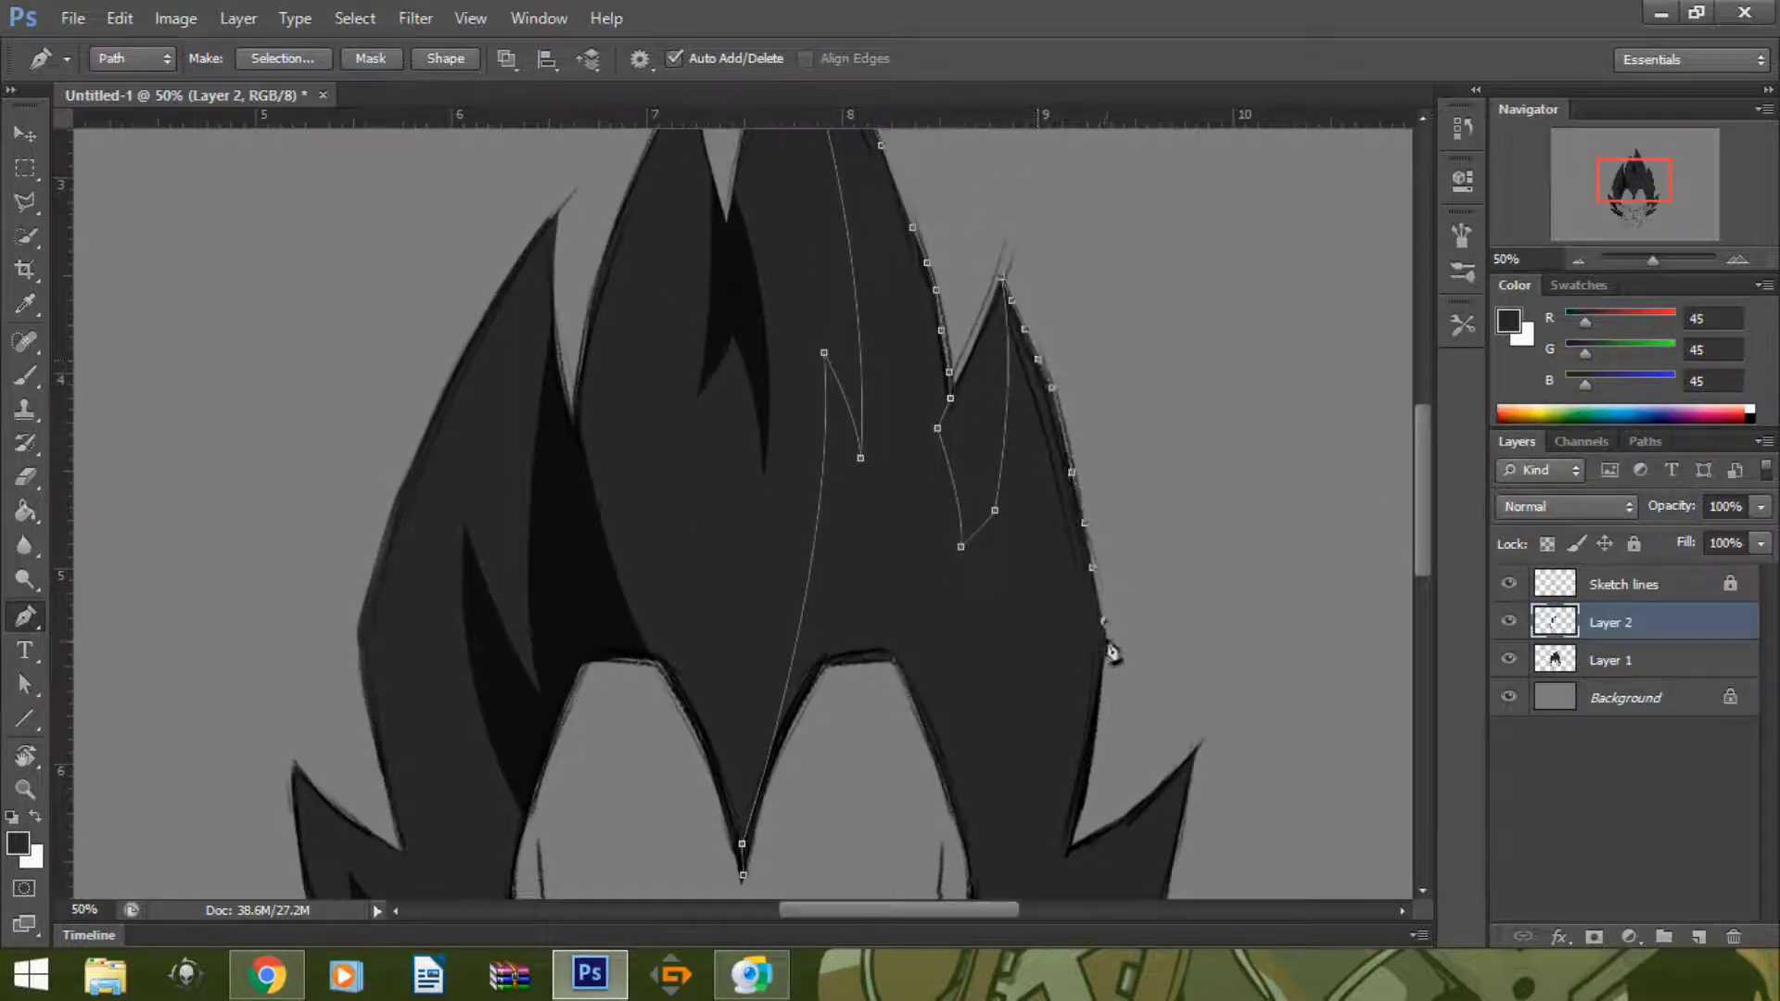
left_click(1069, 853)
scroll(1075, 857, "down", 4)
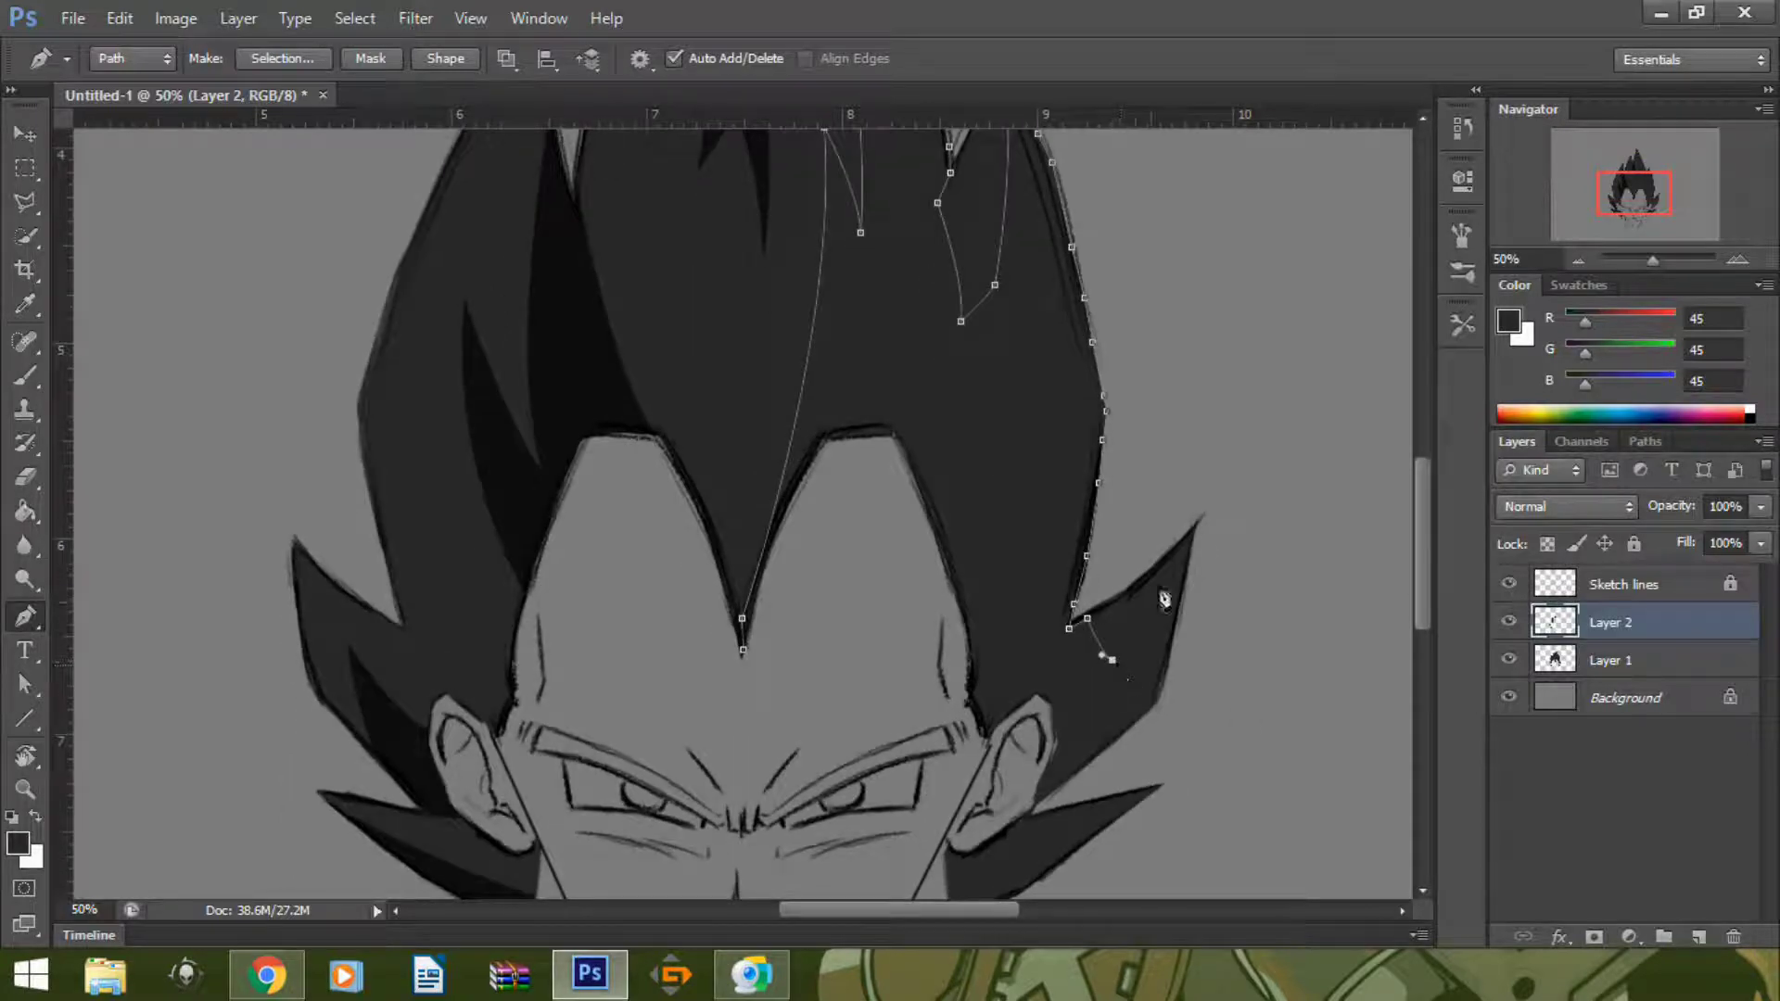
left_click(1175, 624)
left_click(1163, 663)
left_click(1156, 697)
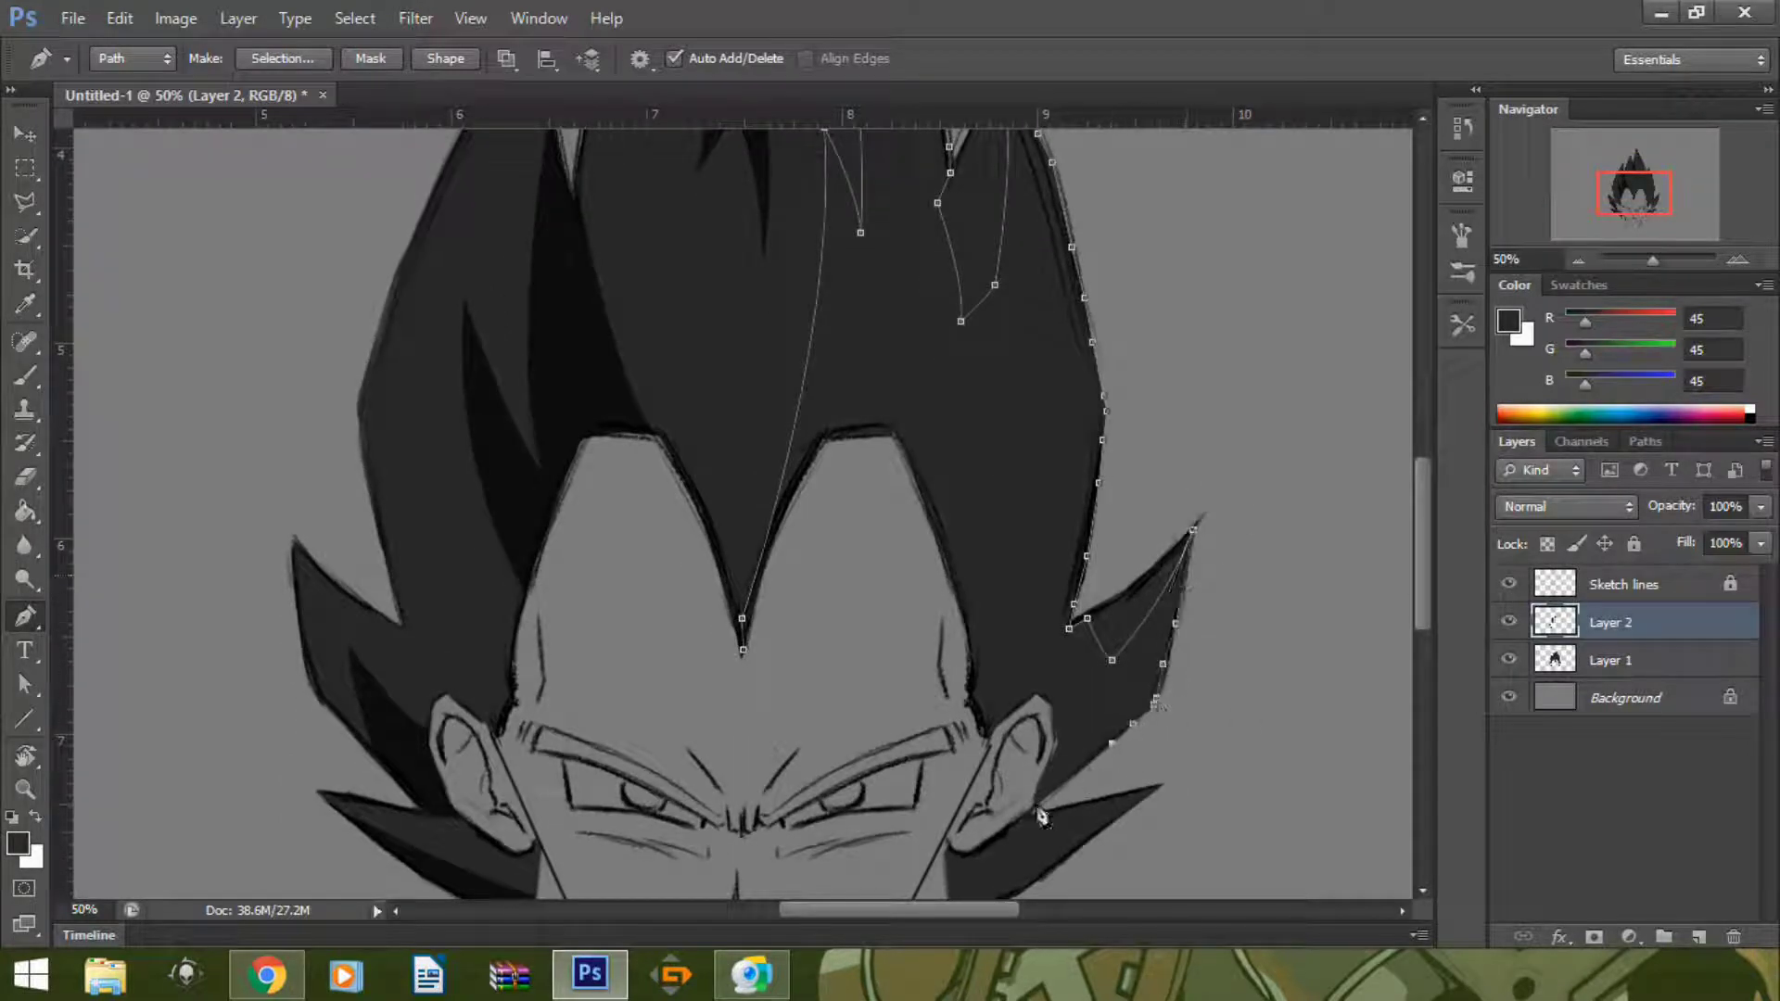
scroll(1041, 816, "down", 3)
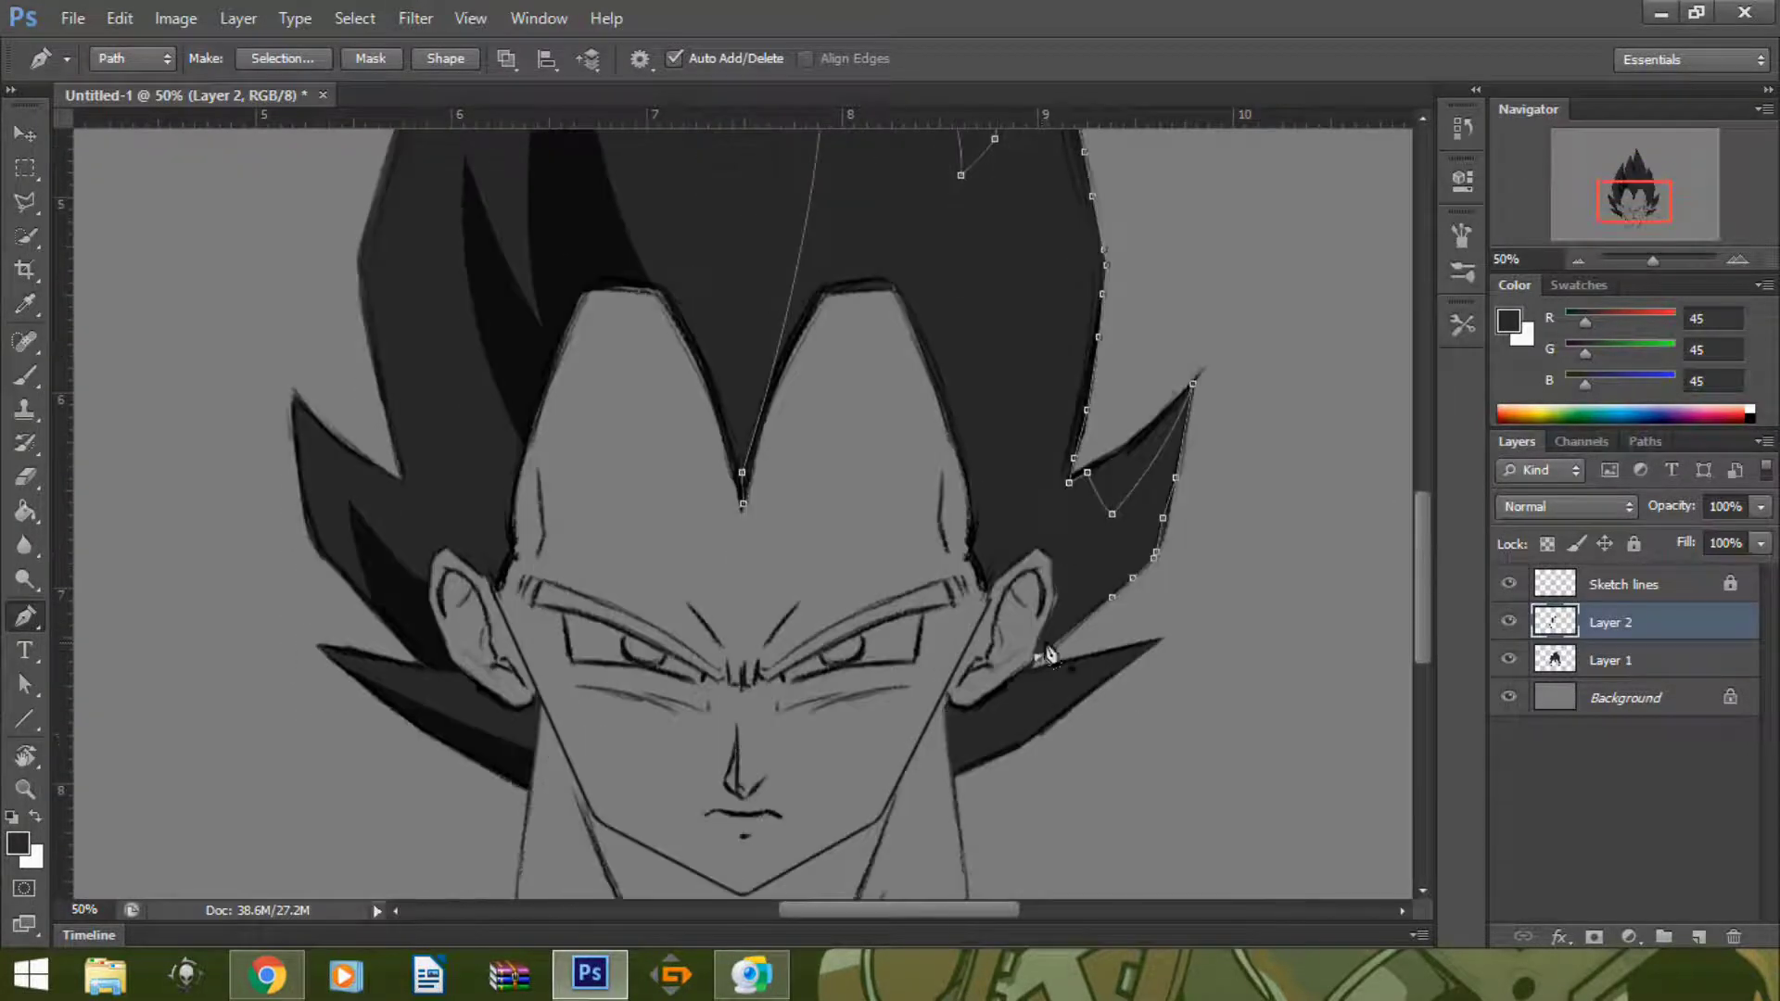
left_click(963, 468)
left_click_drag(897, 293, 908, 311)
left_click(825, 295)
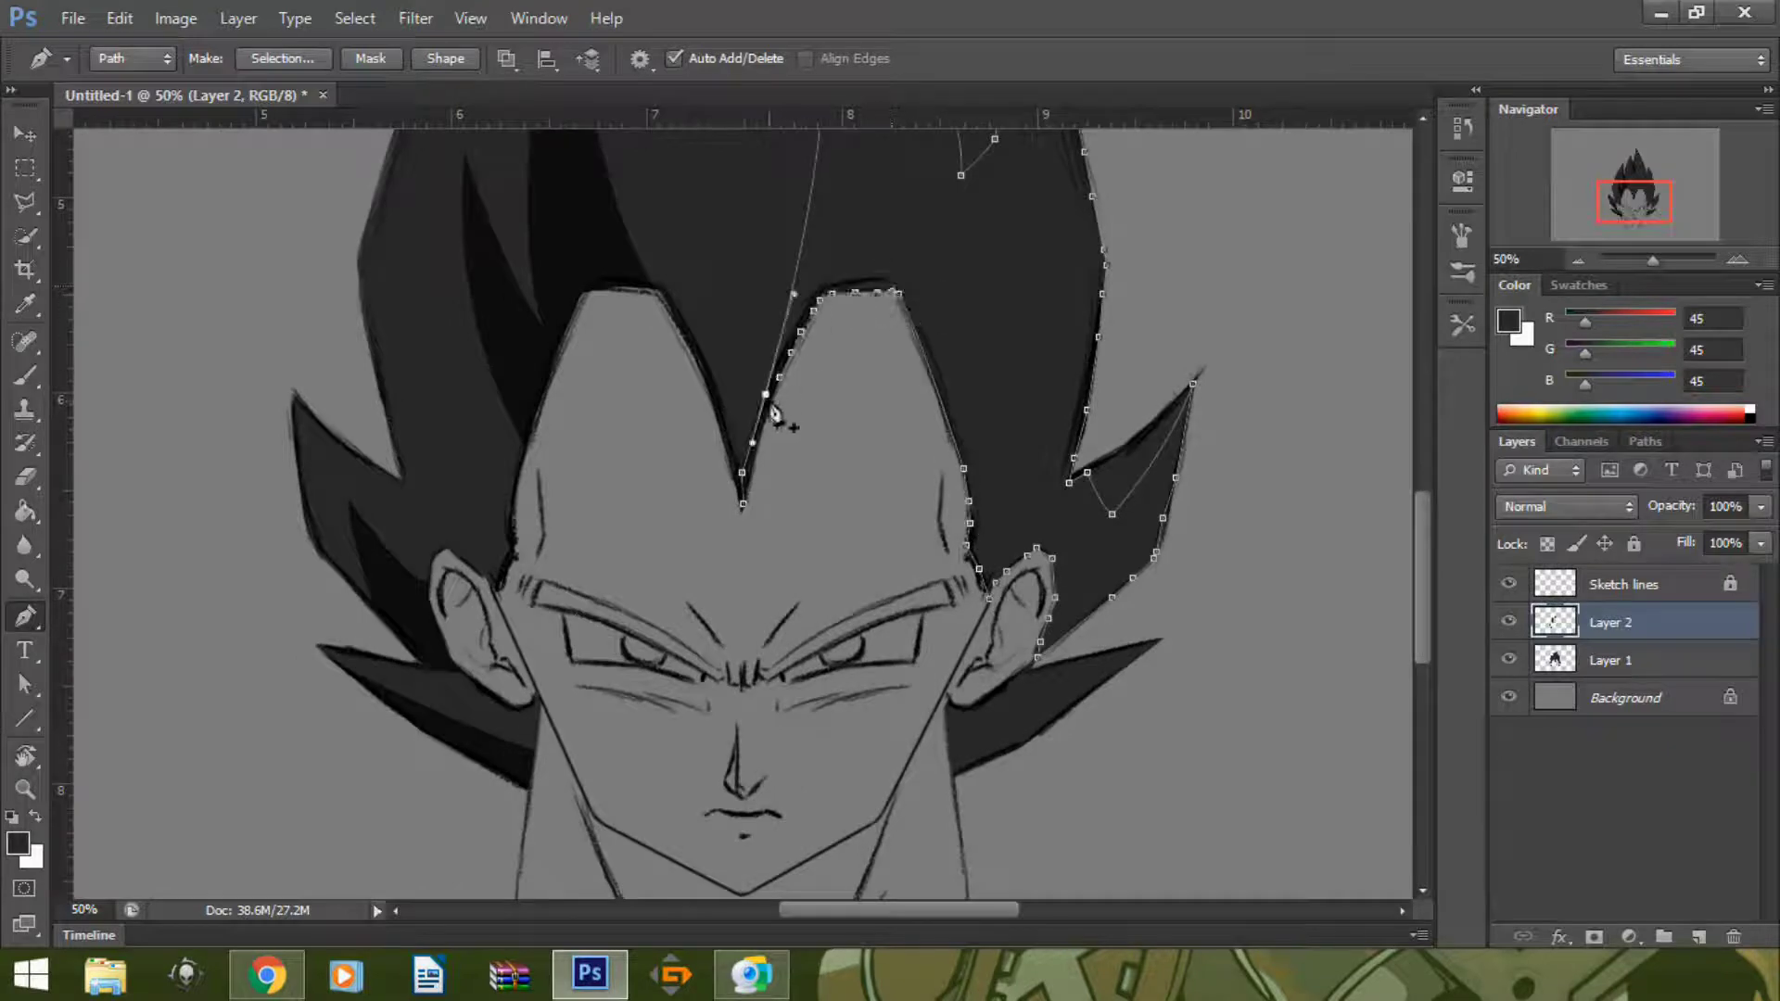
left_click(742, 472)
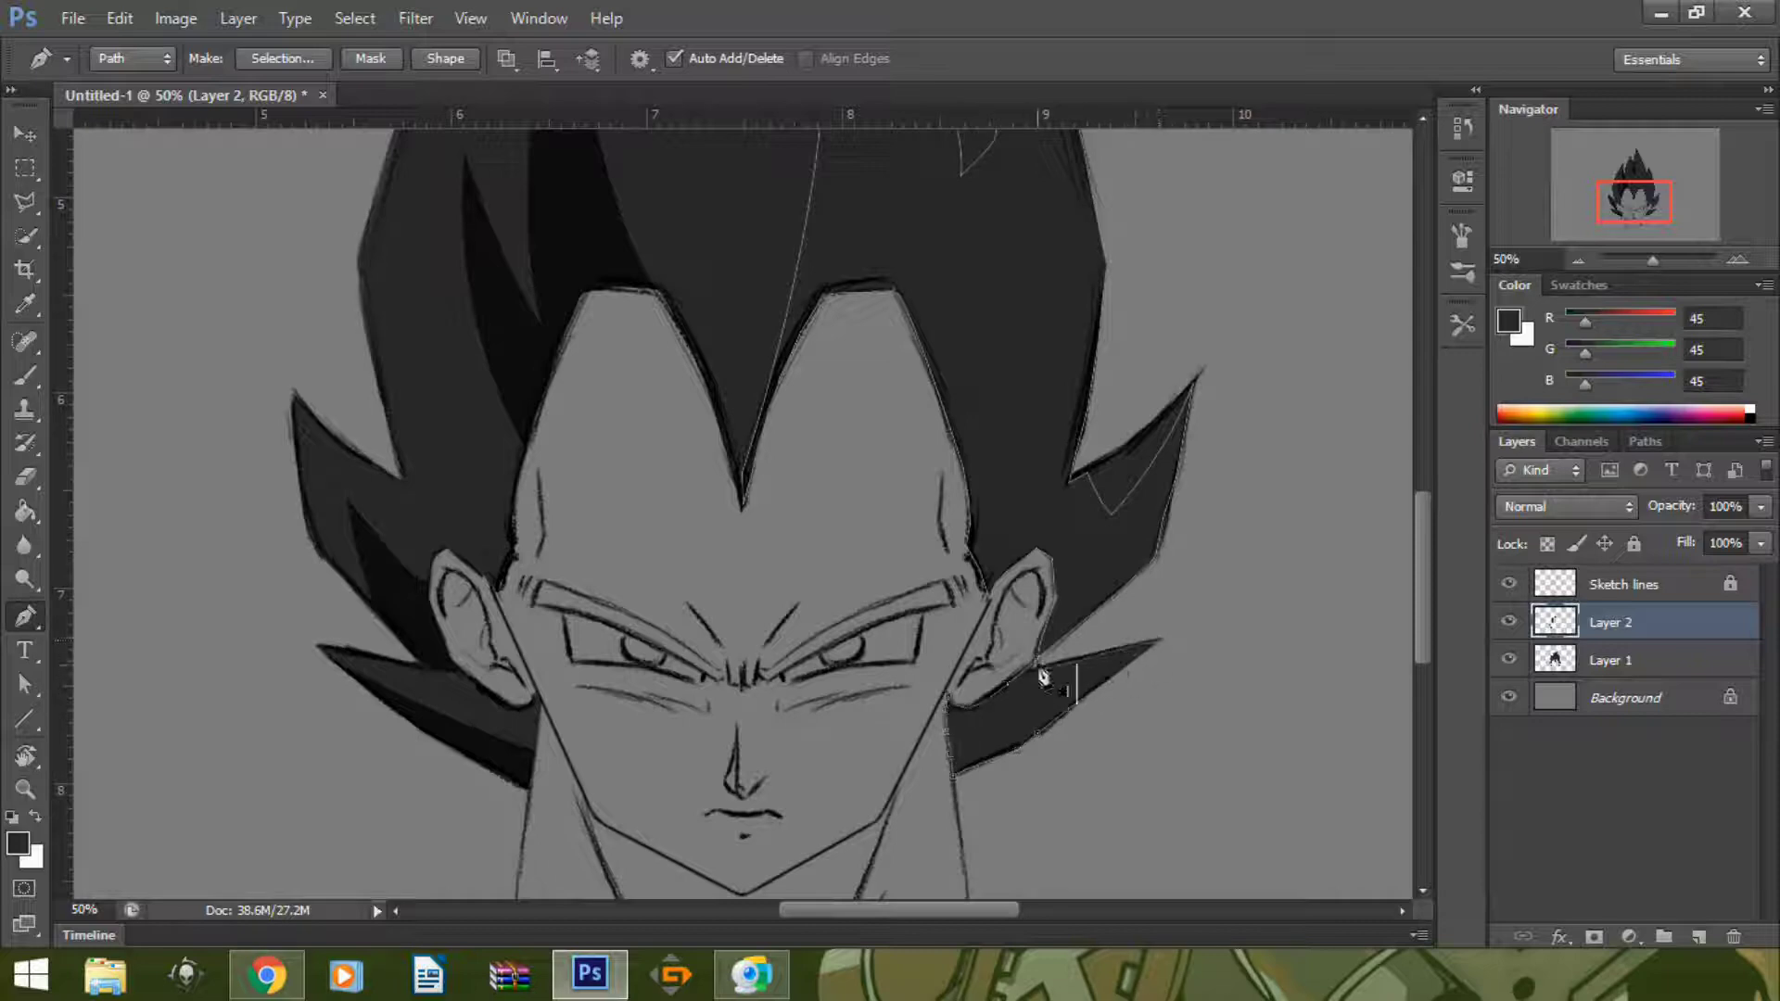
- Paint thick black eyebrows and irises with the size-15 black brush
key("ctrl+plus")
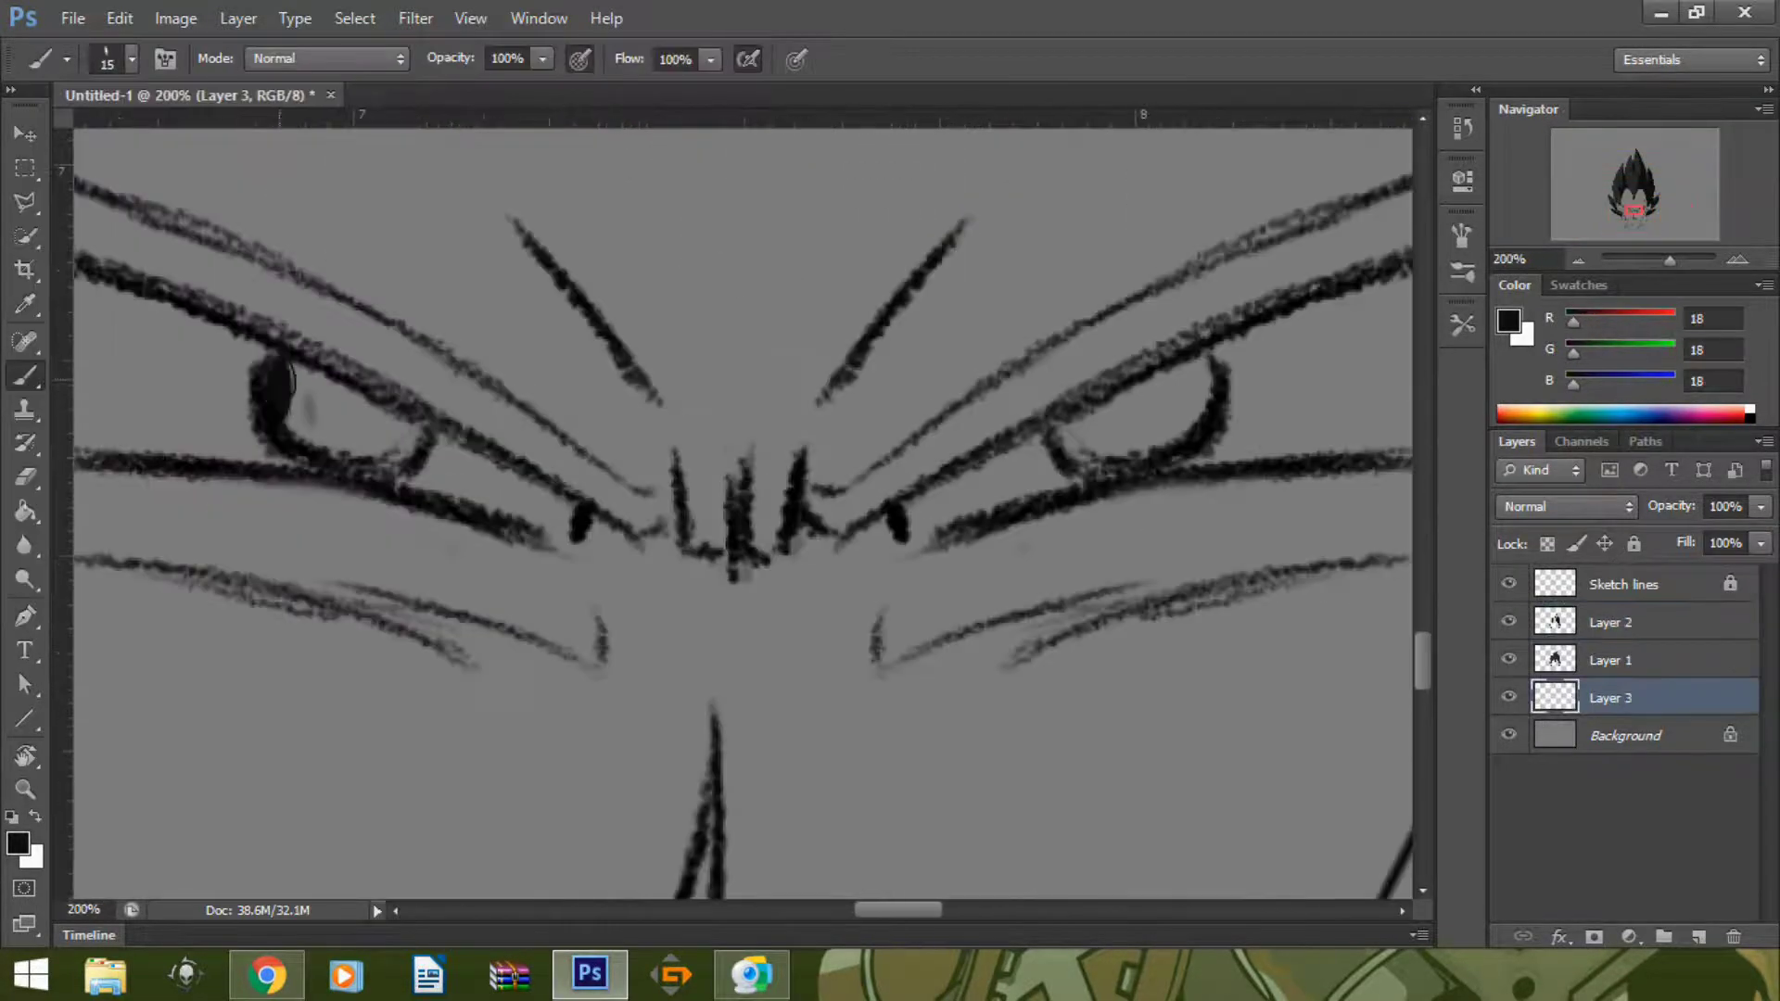
left_click_drag(278, 389, 361, 412)
left_click_drag(1066, 394, 1186, 412)
left_click_drag(893, 910, 921, 910)
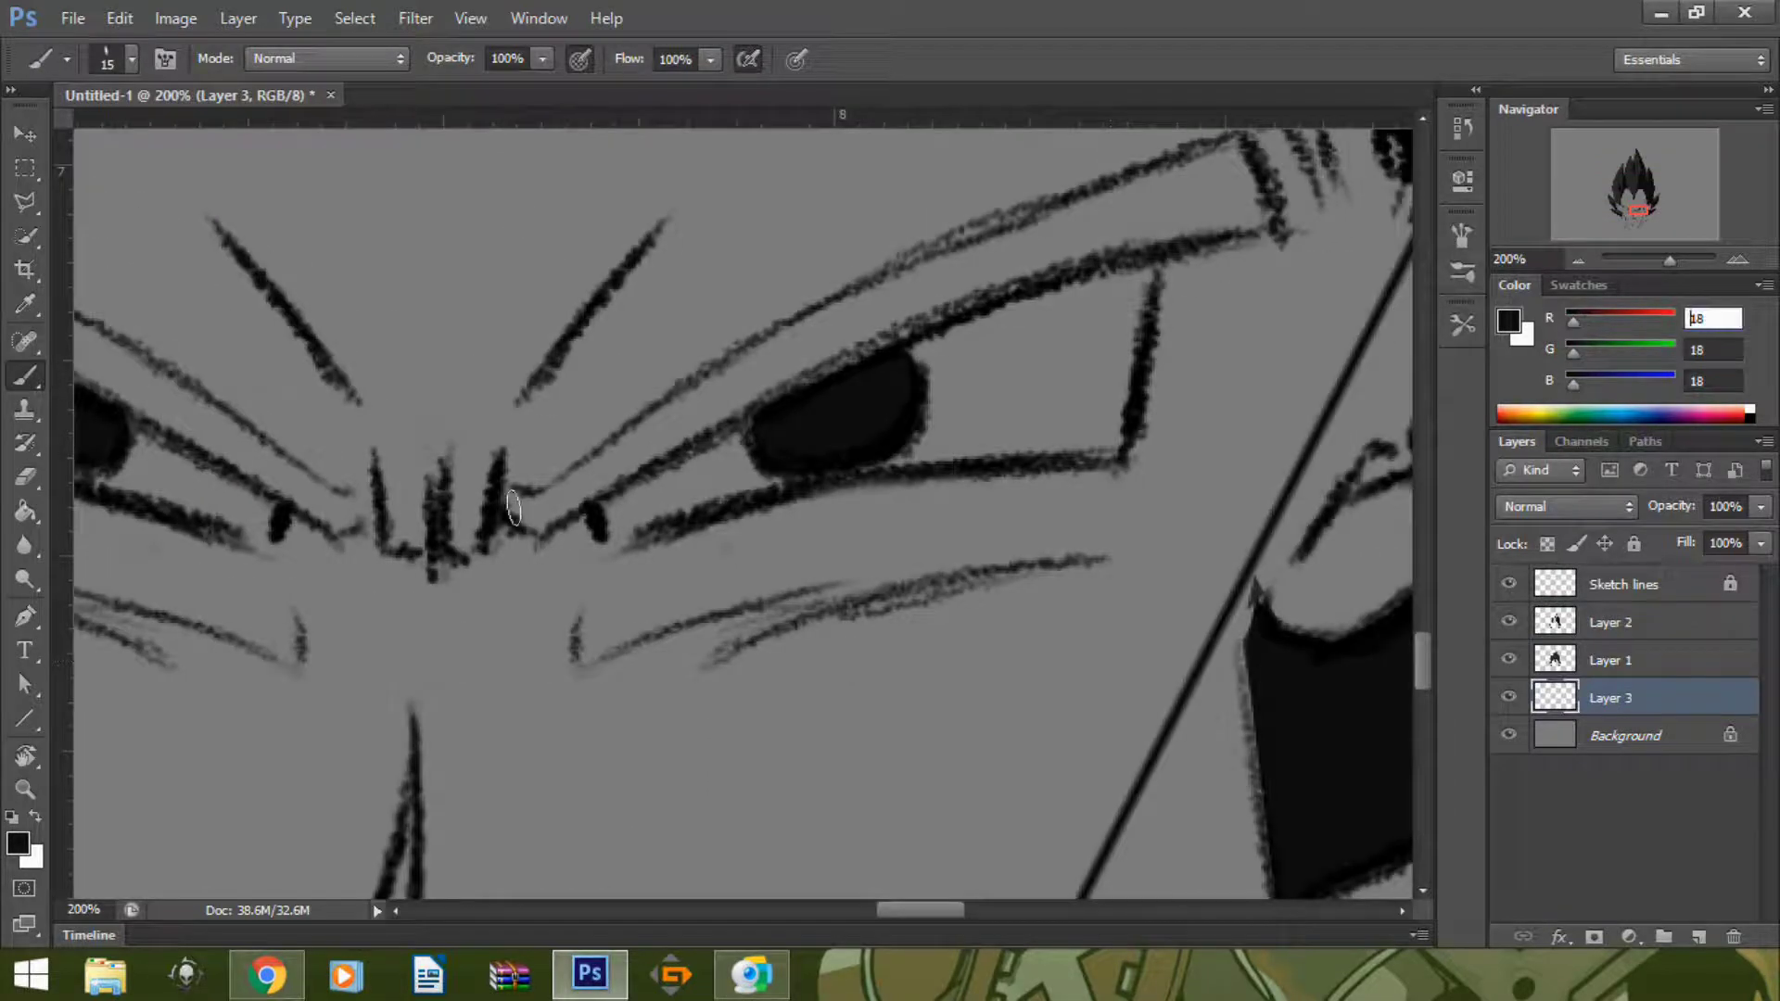
left_click_drag(519, 529, 1261, 134)
left_click_drag(921, 910, 893, 911)
left_click_drag(547, 139, 686, 250)
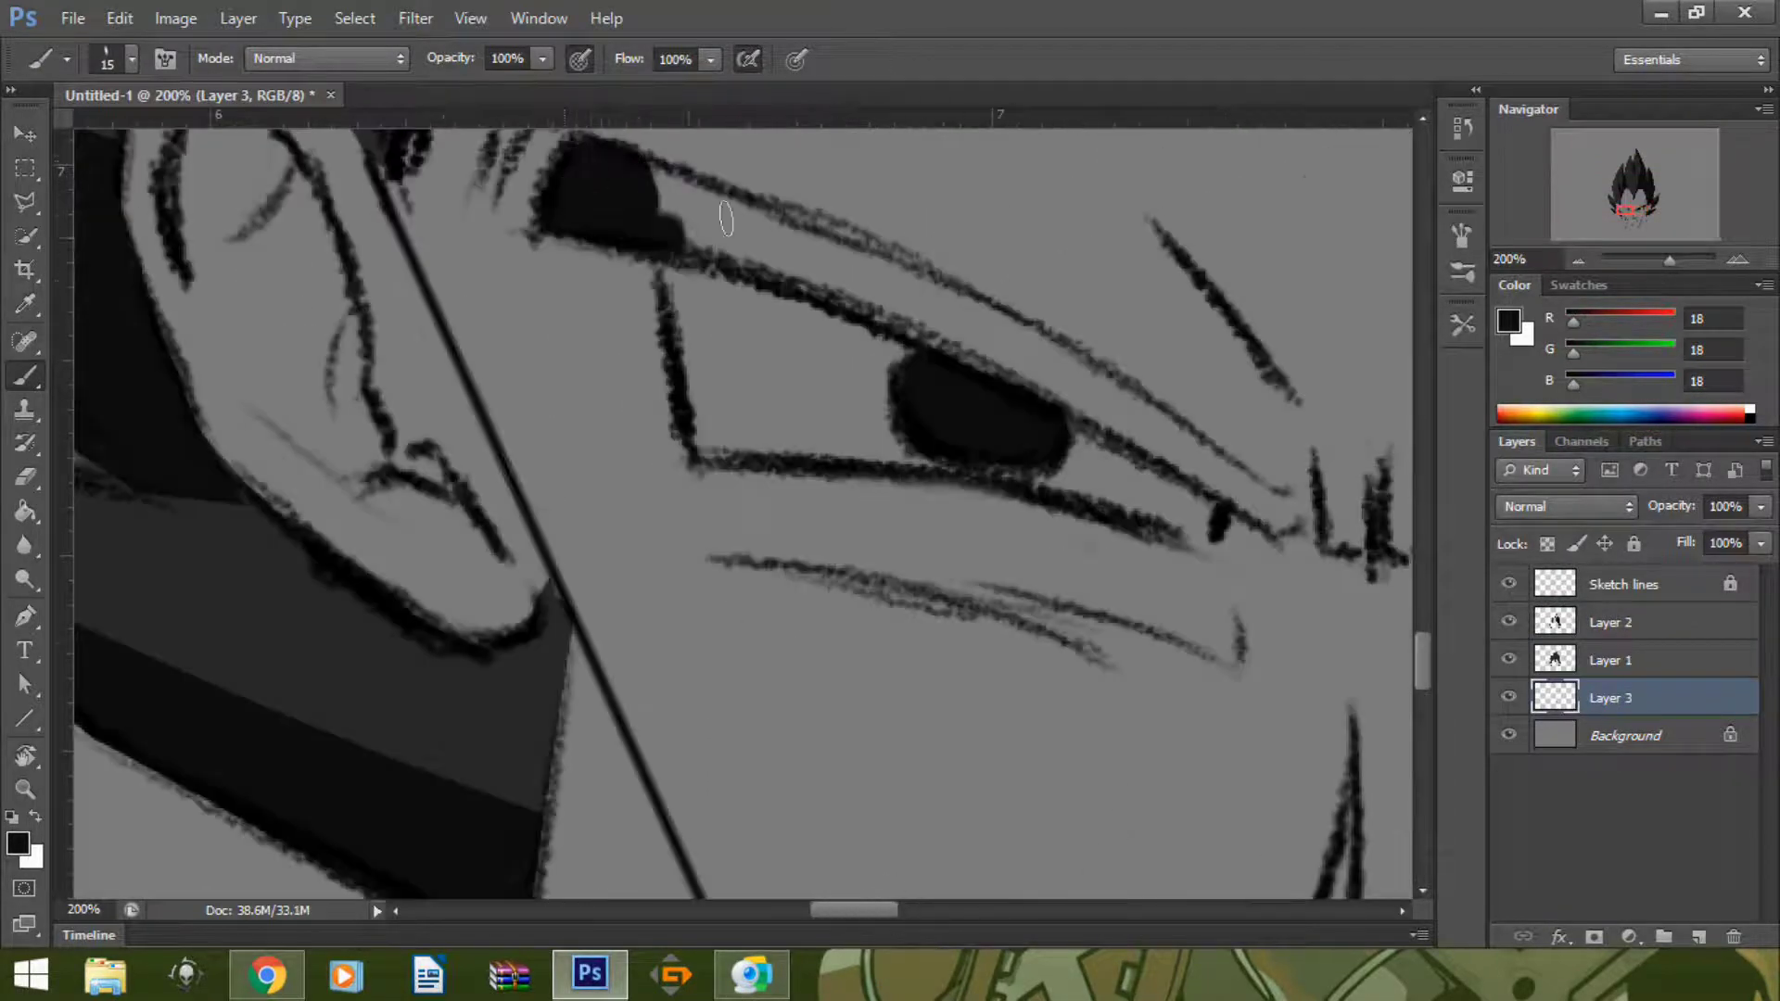
left_click_drag(862, 911, 899, 911)
left_click_drag(829, 533, 181, 215)
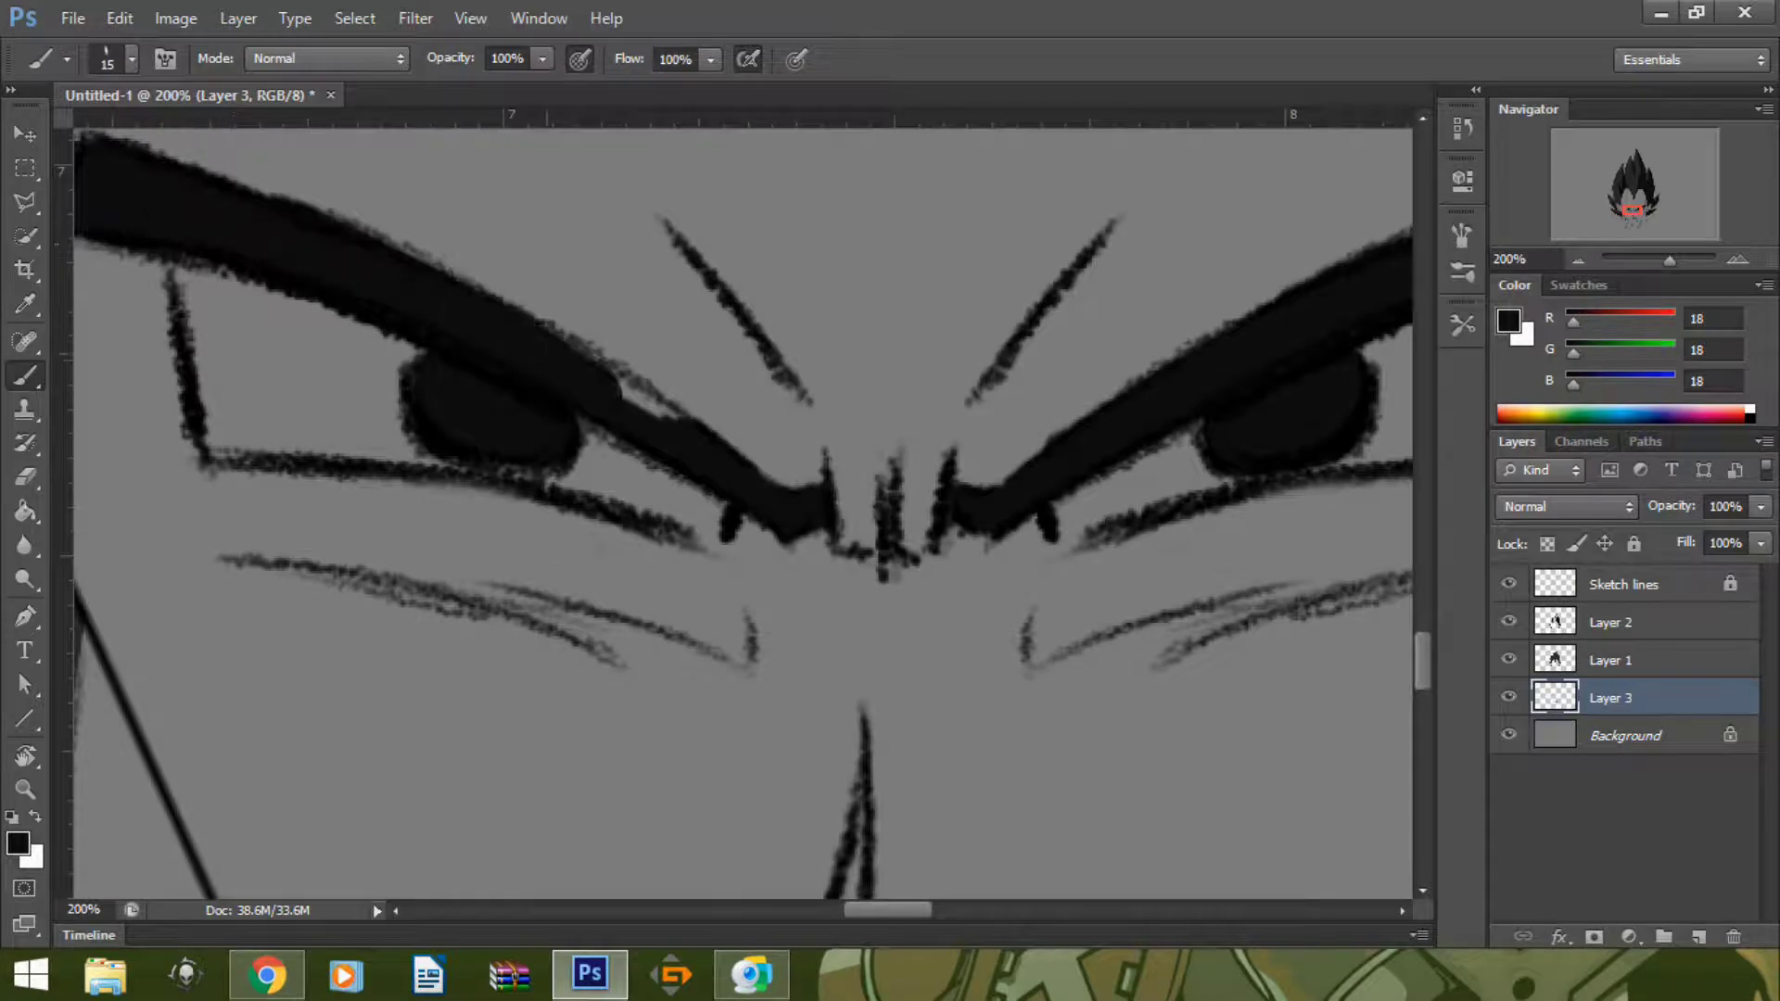
- Erase stray paint around the left eye and paint both irises solid black
key("e")
left_click_drag(519, 482, 556, 436)
key("ctrl+minus")
key("ctrl+plus")
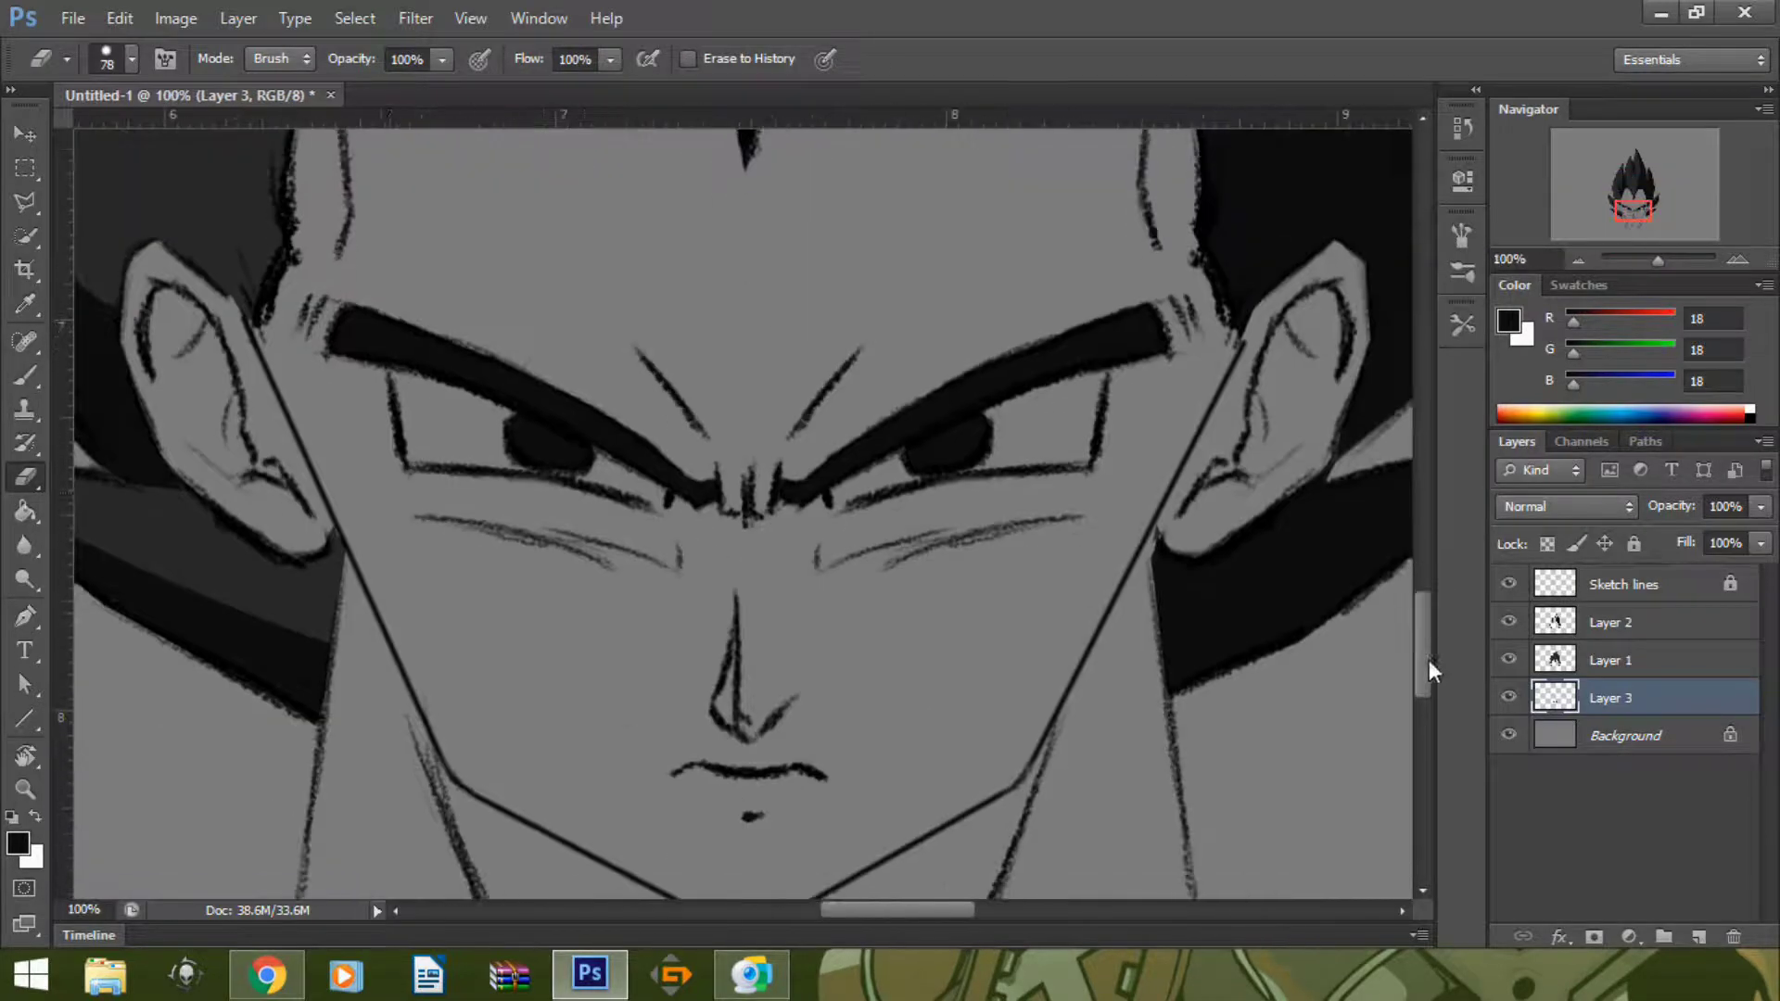
key("b")
left_click_drag(1188, 356, 1202, 361)
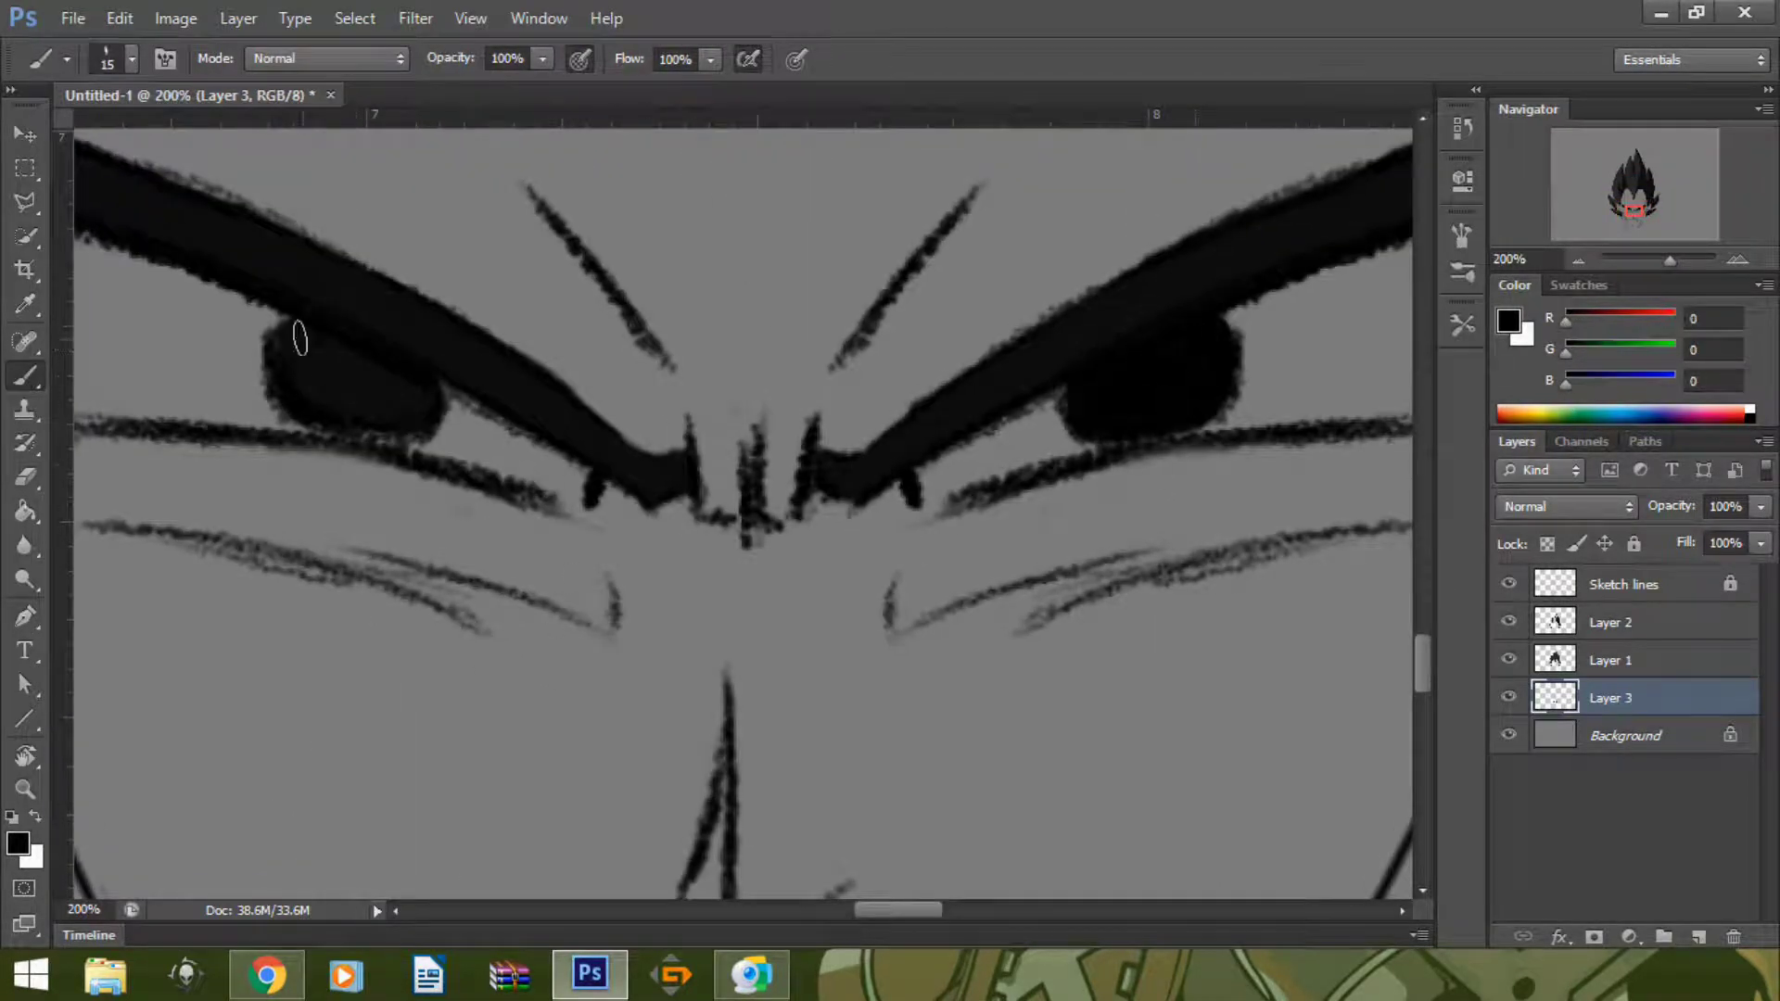
left_click_drag(299, 338, 330, 393)
- Check the whole face and add a new empty layer
key("ctrl+minus")
key("ctrl+plus")
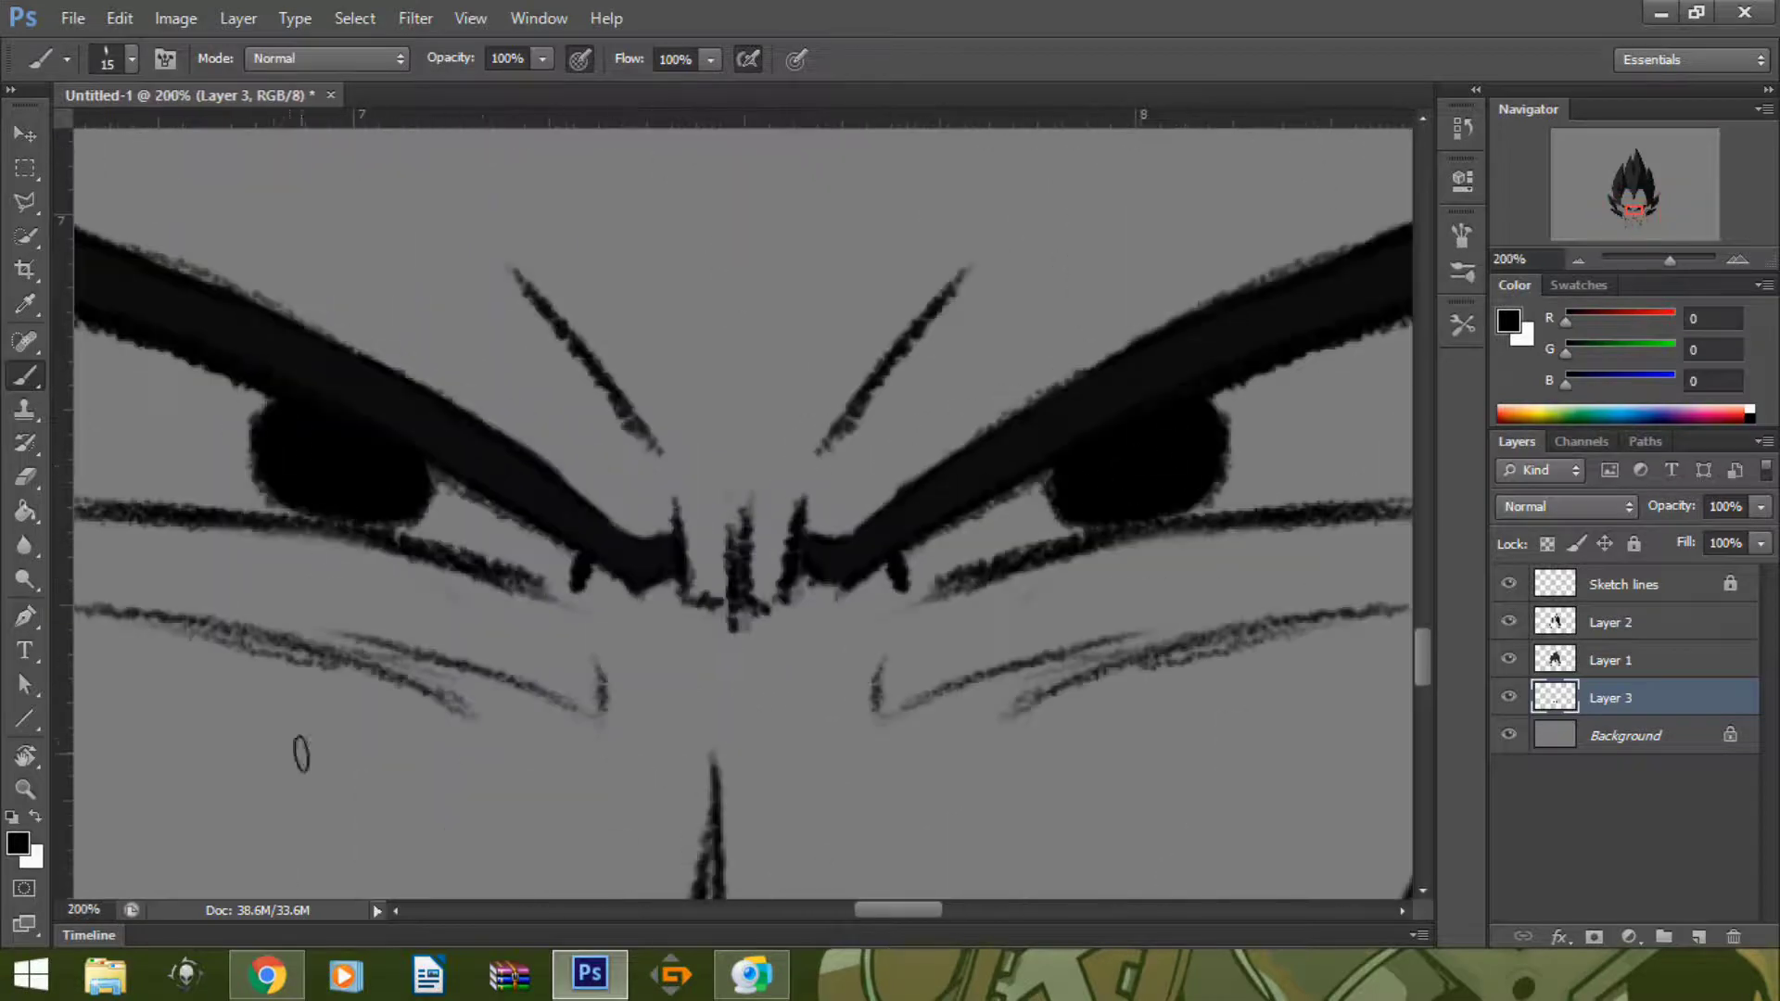
key("ctrl+minus")
key("ctrl+minus")
key("ctrl+minus")
key("ctrl+shift+alt+n")
- Set the foreground colour to a mid grey of RGB 150
type("120")
key("Tab")
type("120")
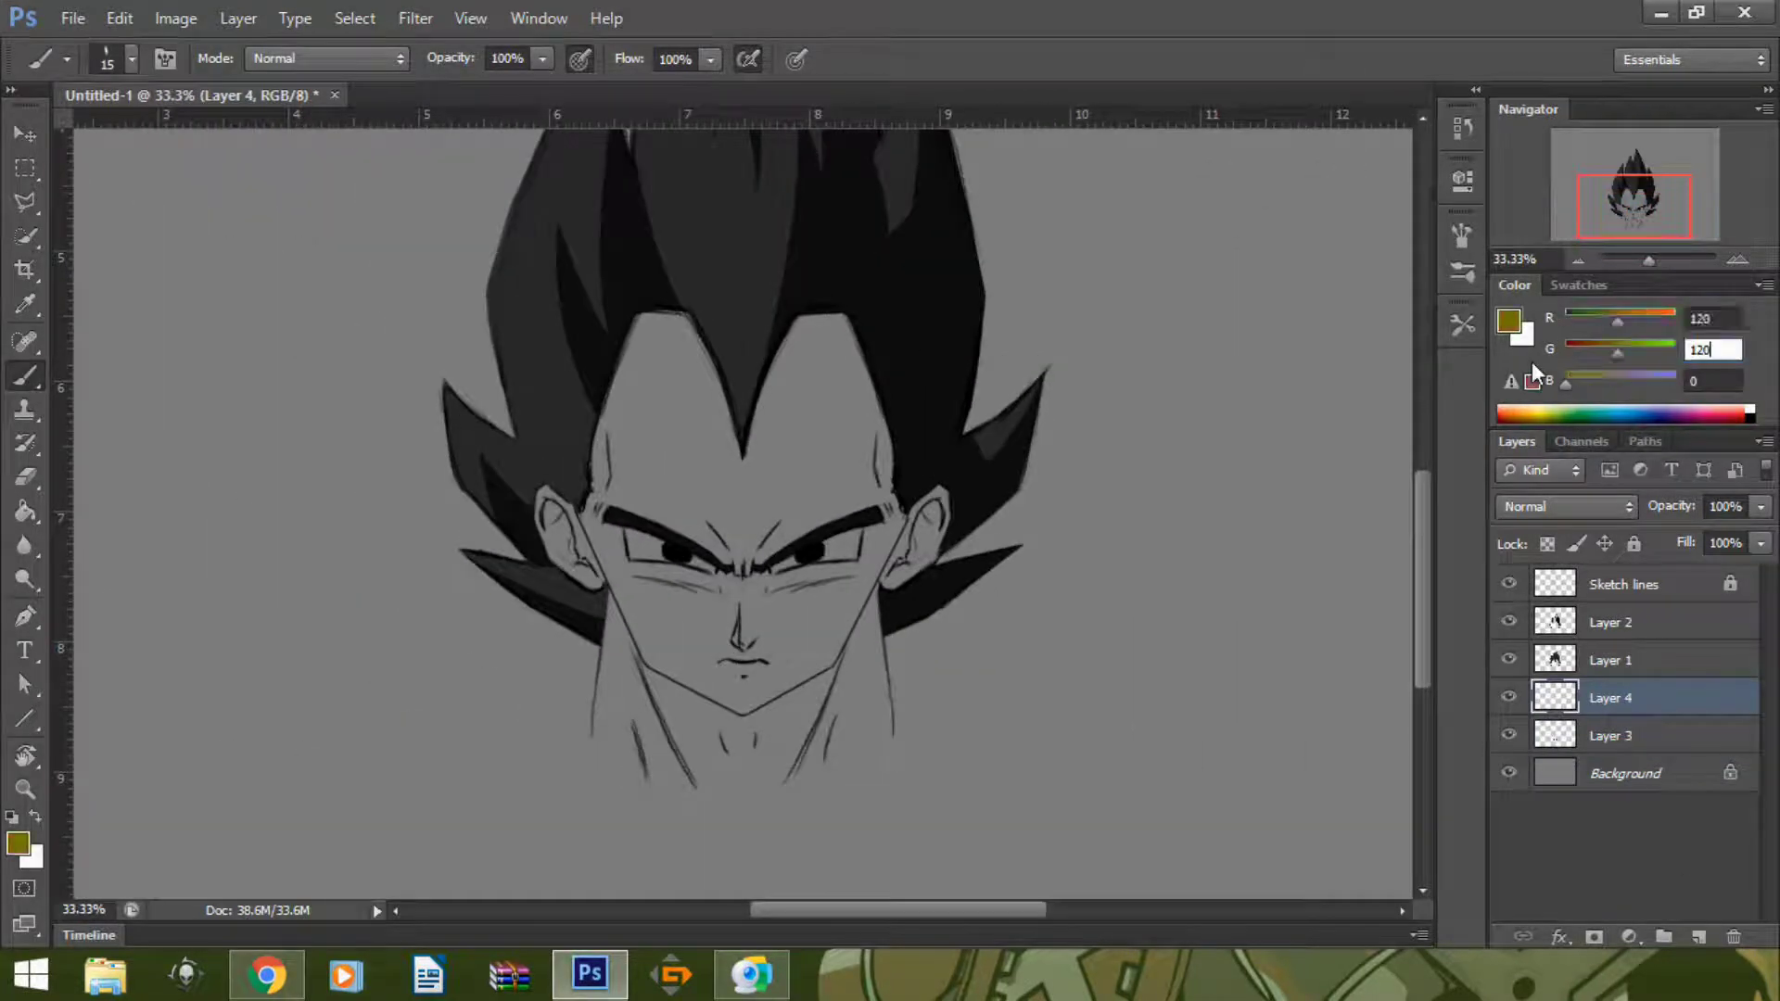
type("150")
key("Tab")
type("150")
key("Tab")
type("150")
key("ctrl+plus")
key("ctrl+plus")
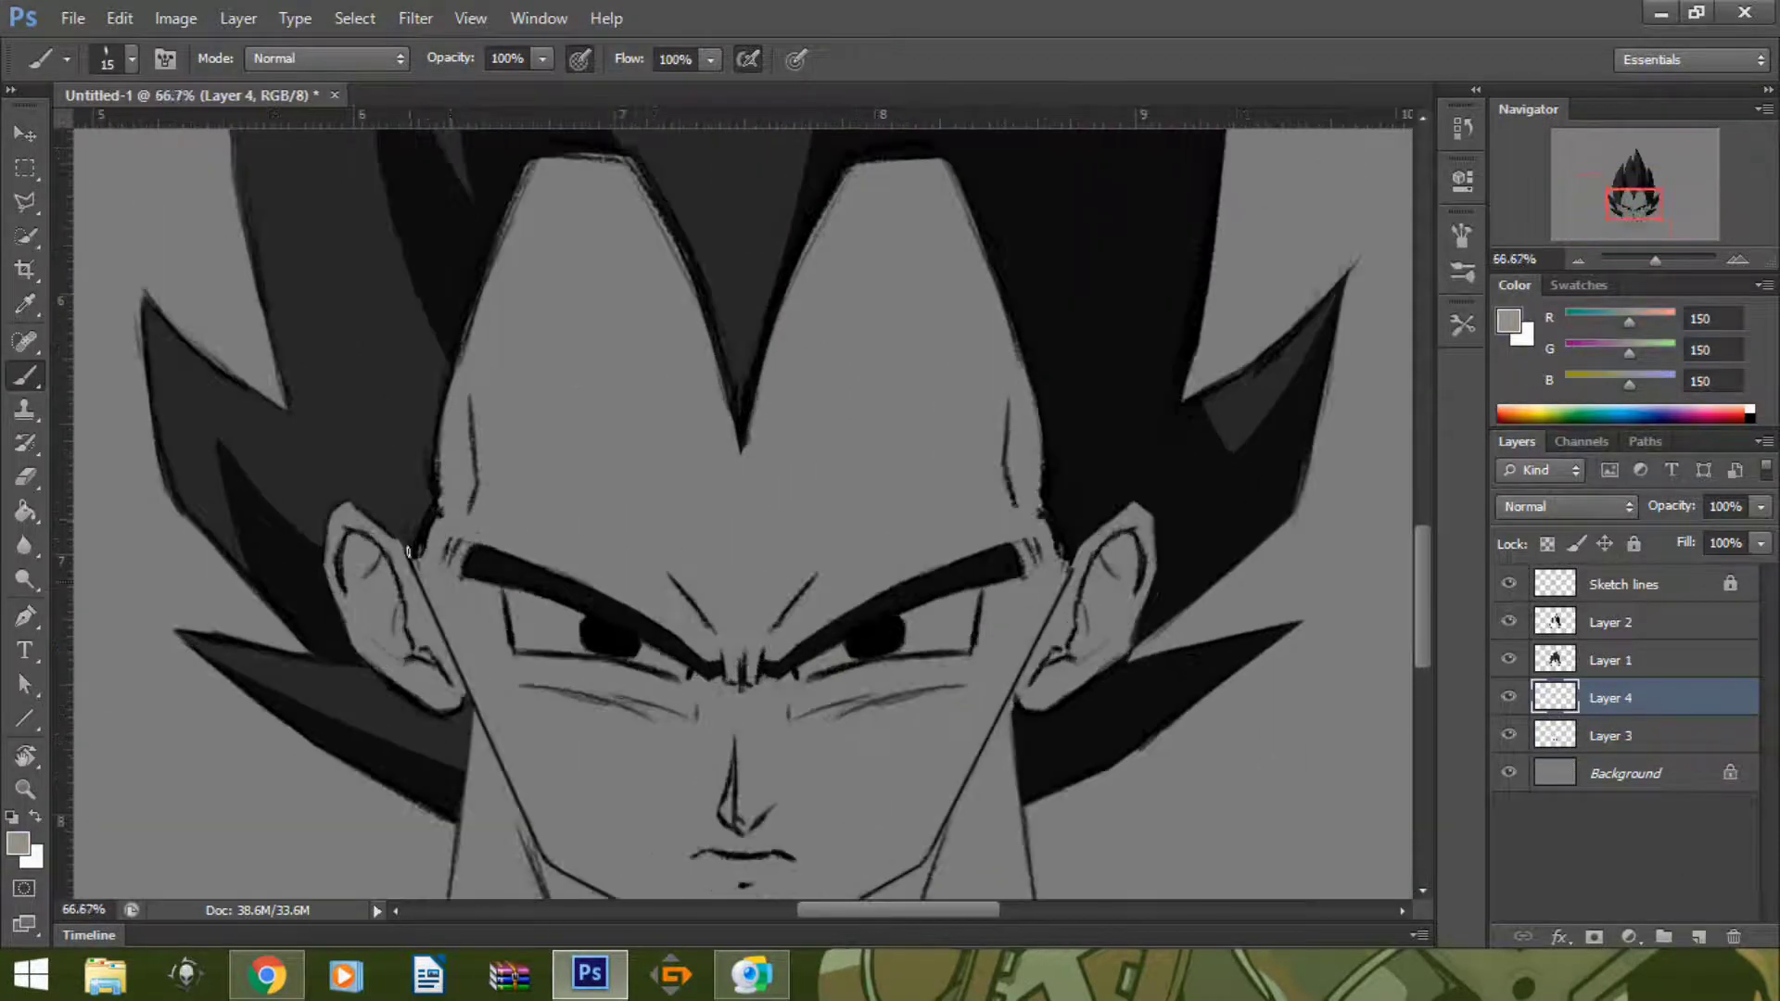
- Set the brush size to 40 with the 150 grey colour
left_click_drag(1610, 698, 1610, 741)
scroll(741, 510, "down", 2)
left_click(132, 59)
type("40")
key("Return")
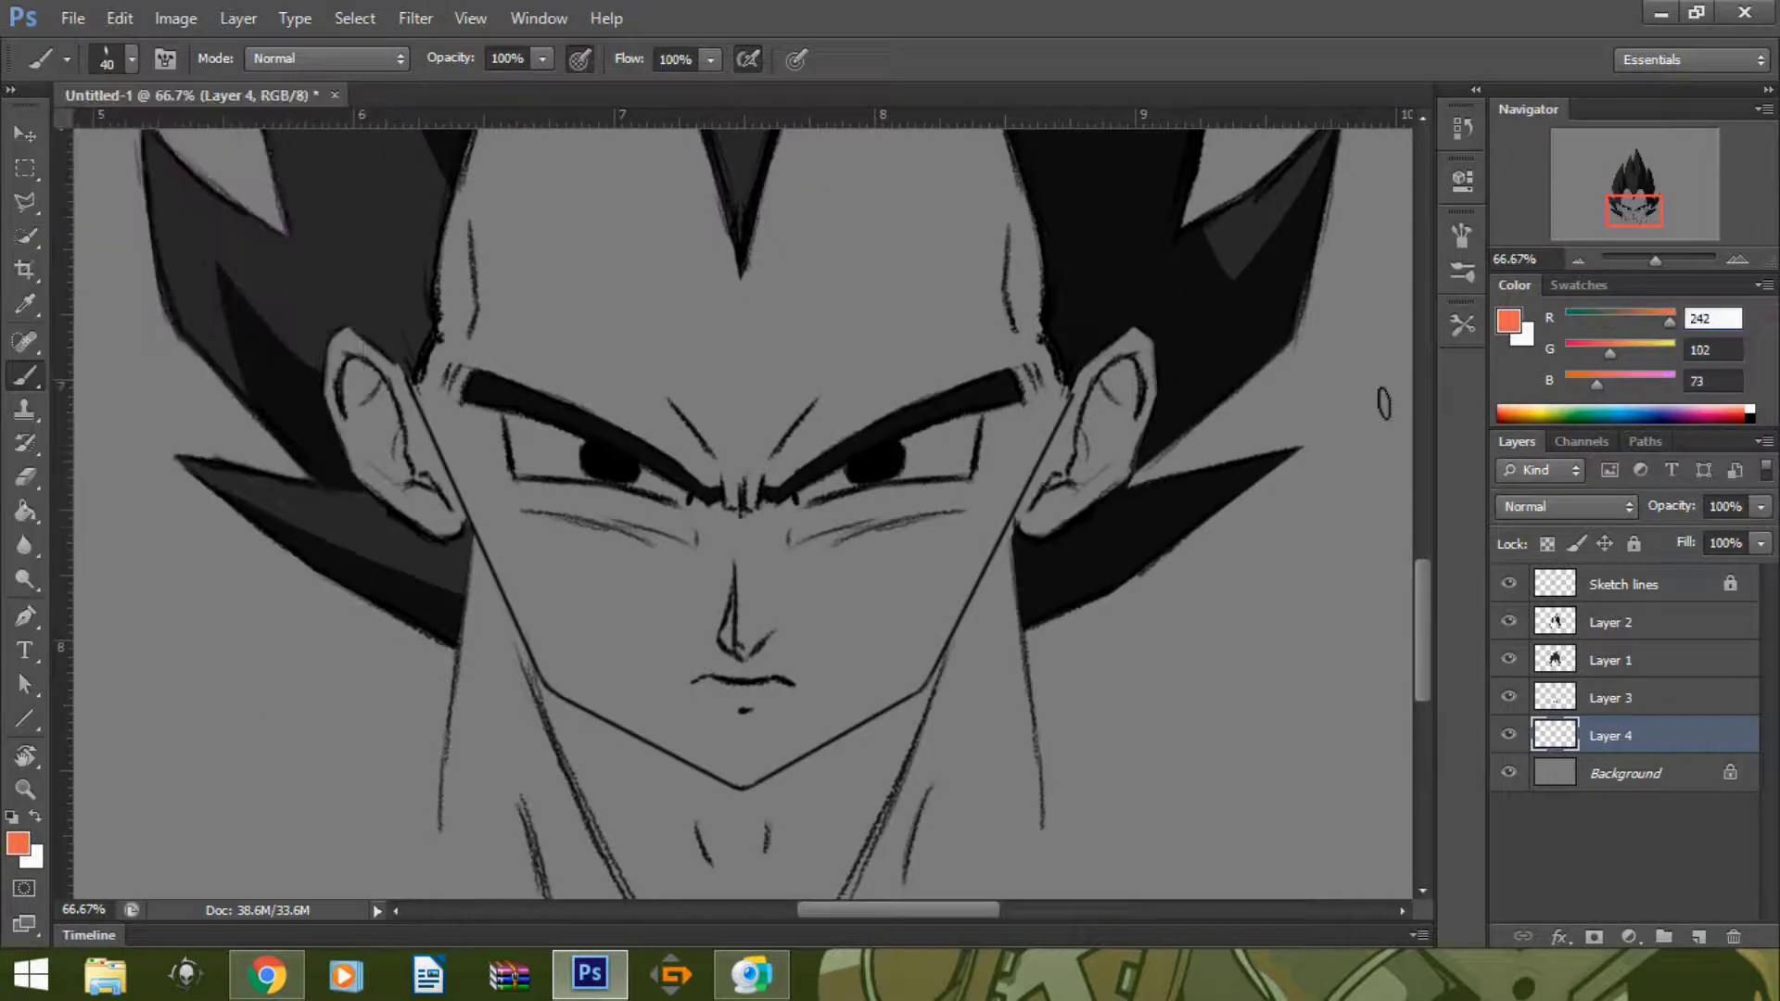
type("150")
key("Tab")
type("150")
key("Tab")
type("150")
scroll(1381, 399, "up", 3)
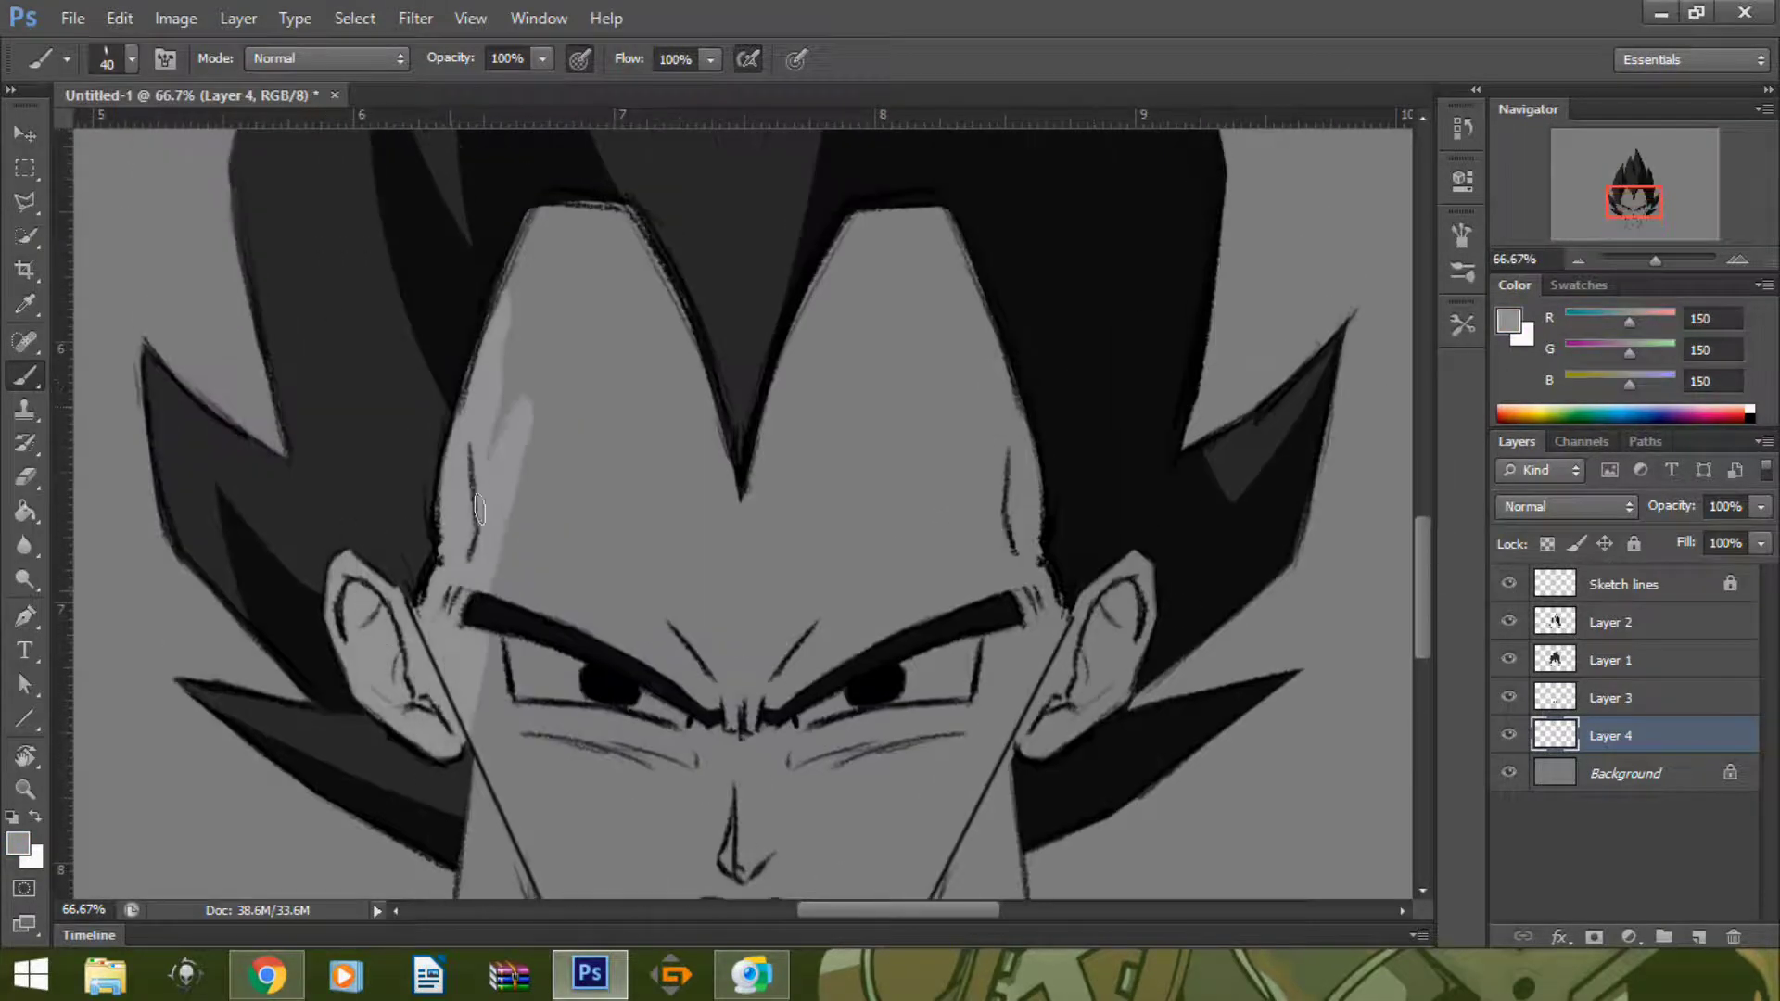
- Paint broad 150-grey skin shading over the face and neck with an enlarged brush
left_click_drag(479, 509, 596, 436)
key("bracketright")
key("bracketright")
key("bracketright")
scroll(469, 715, "down", 3)
mouse_move(469, 715)
left_mouse_down()
mouse_move(544, 529)
mouse_move(566, 362)
left_mouse_up()
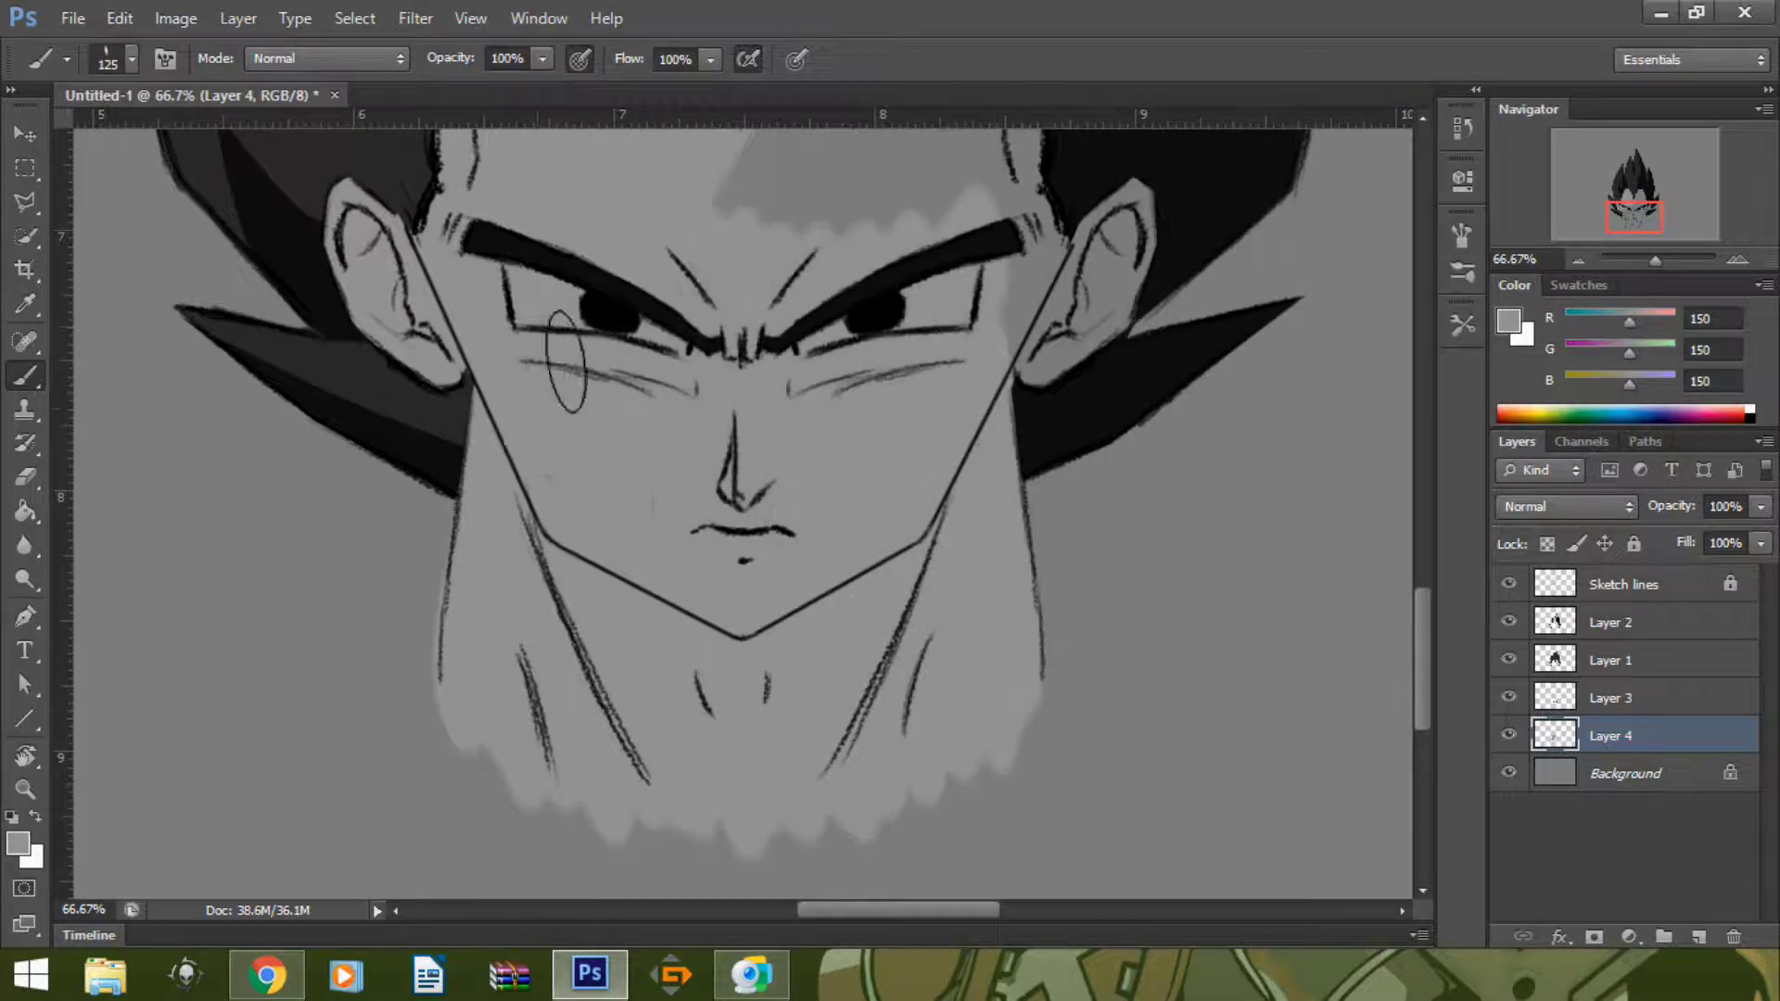
scroll(567, 362, "up", 3)
scroll(1193, 514, "down", 2)
- Set a 200 grey and add a new layer for the eye whites
type("200")
key("Tab")
type("200")
key("Tab")
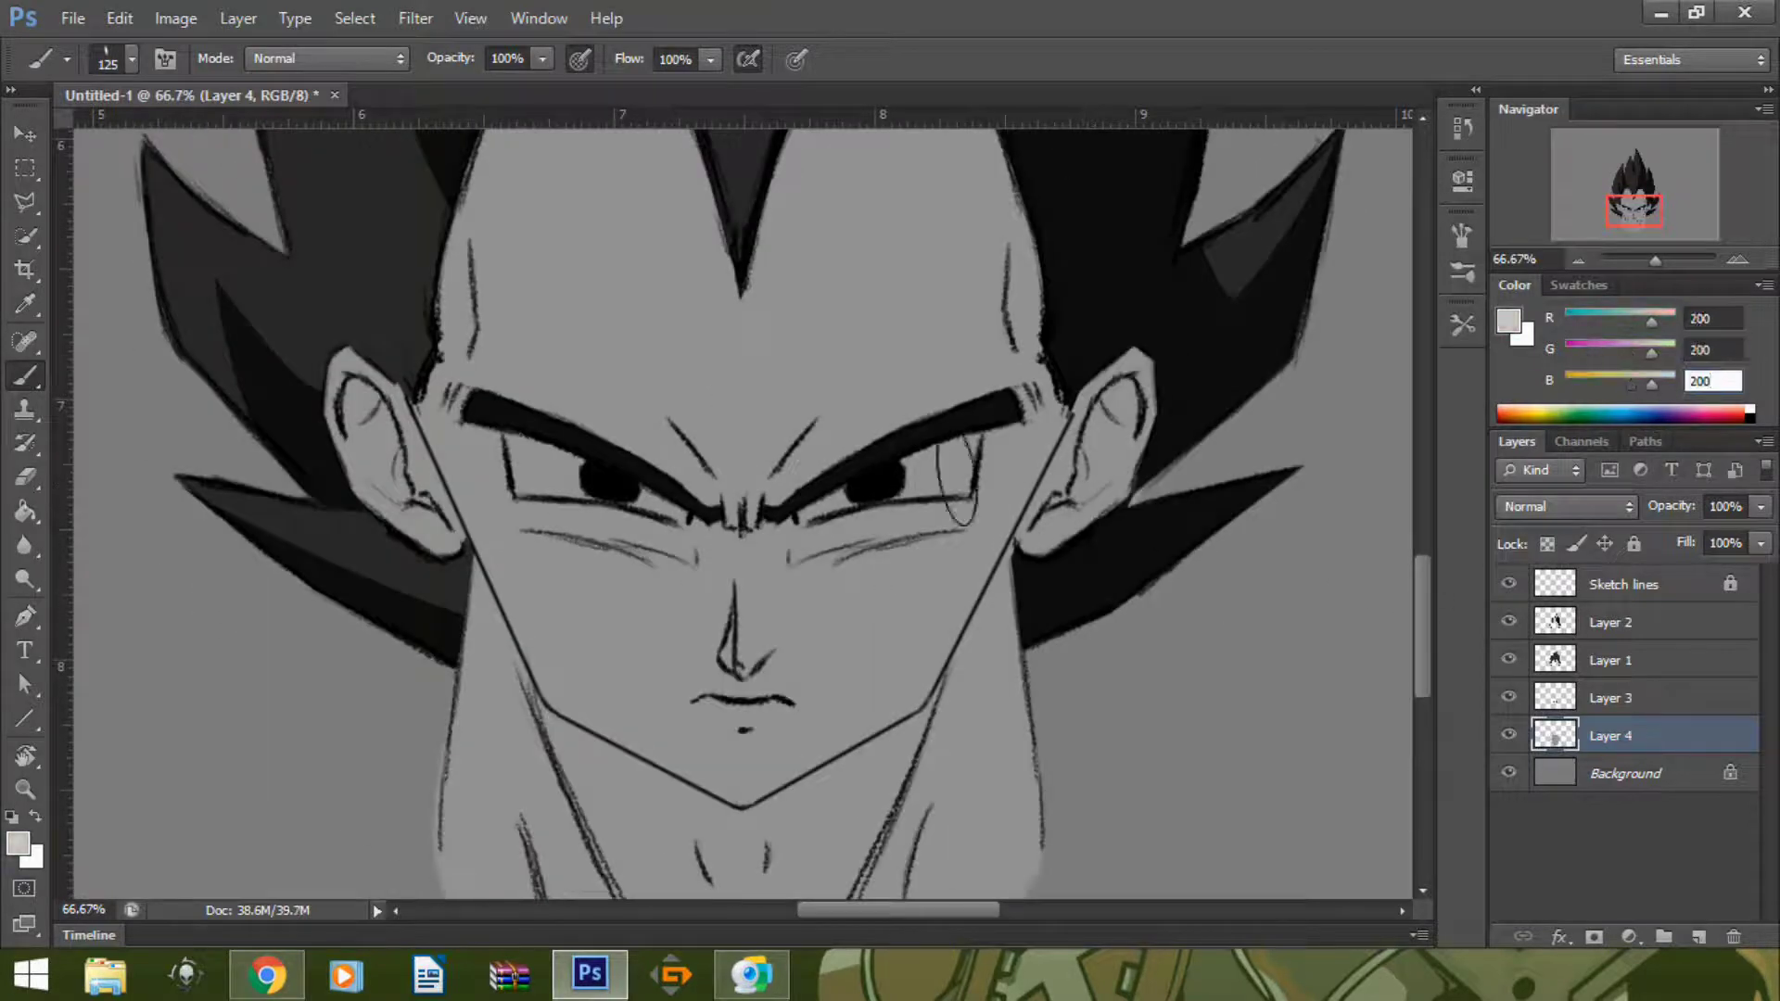
type("200")
key("ctrl+shift+alt+n")
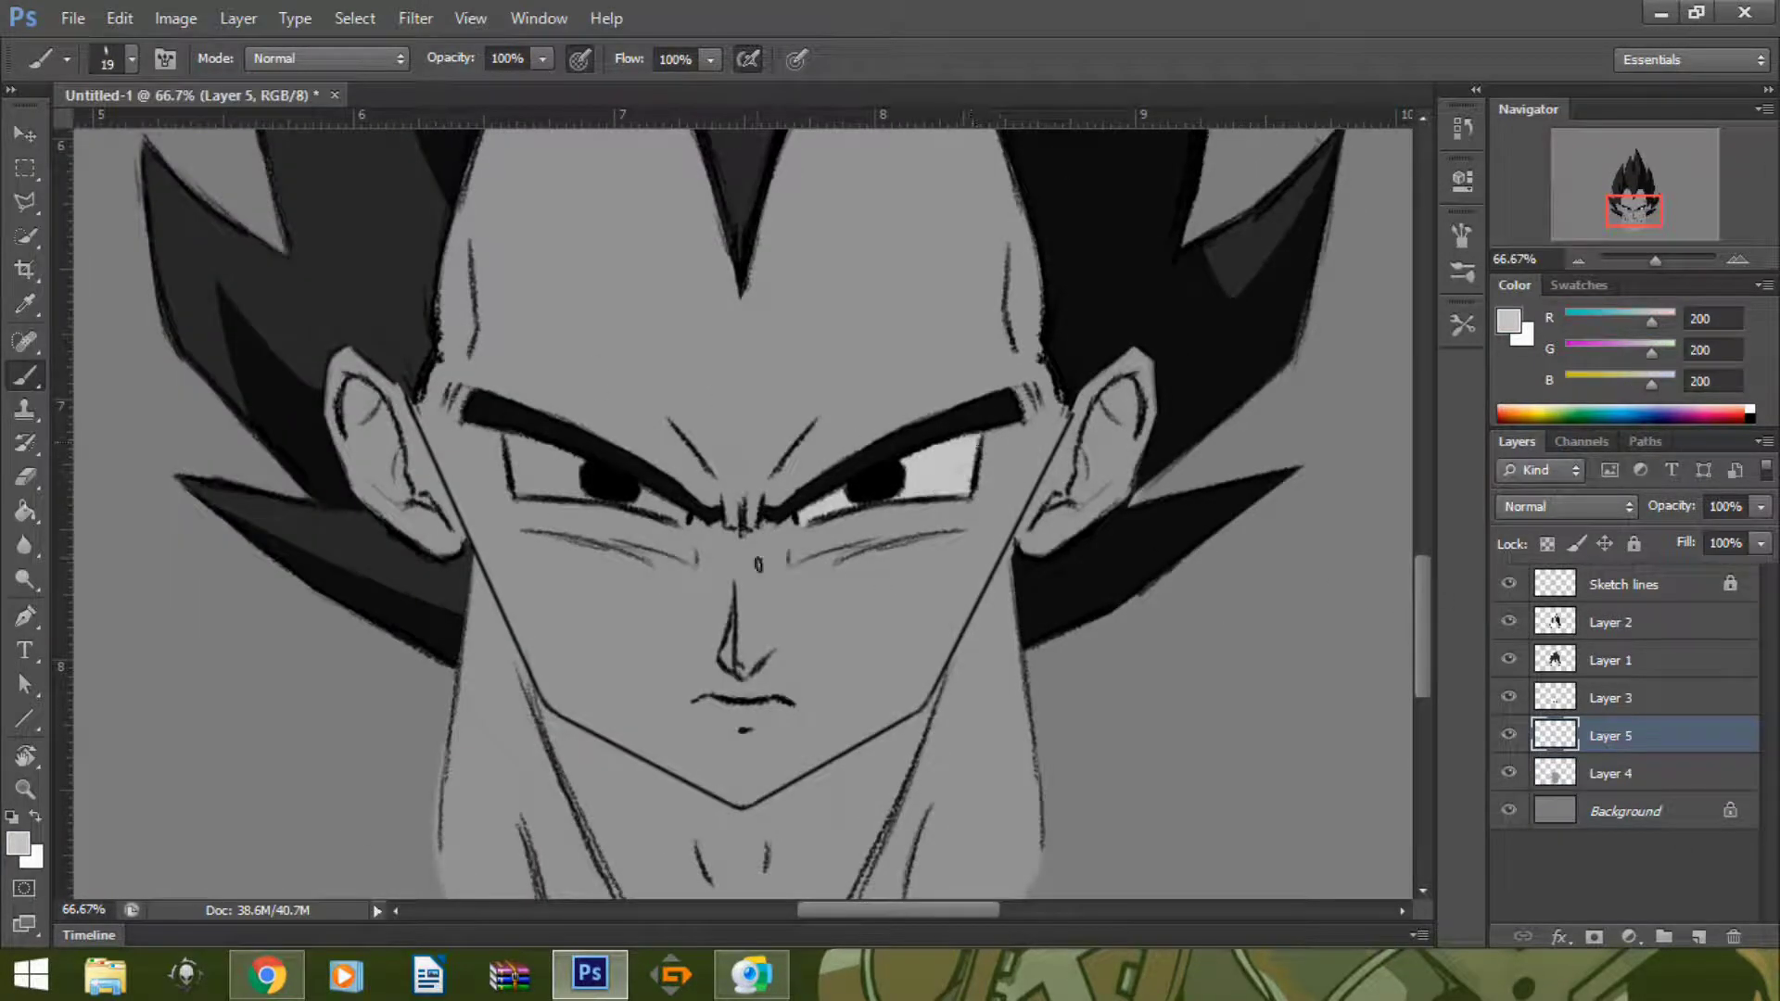
- Brighten the whites of both eyes with a 220 grey
type("220")
key("Tab")
type("220")
key("Tab")
type("220")
left_click_drag(974, 445, 964, 489)
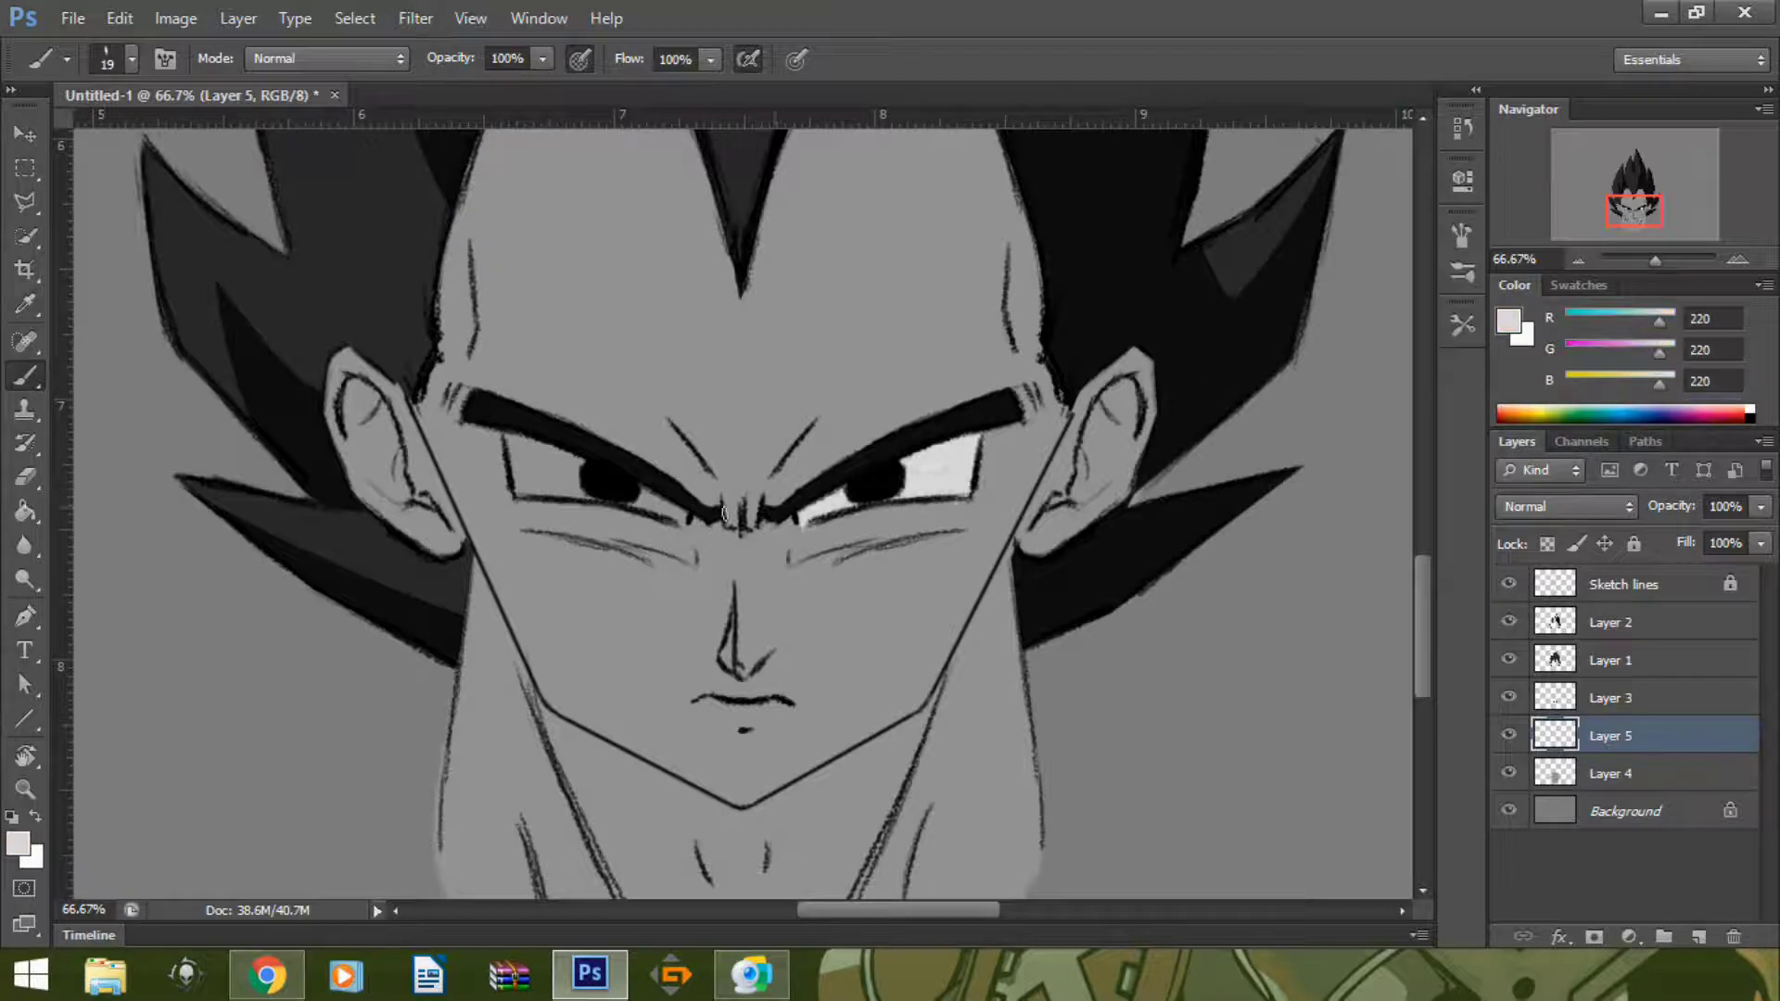
left_click_drag(524, 482, 570, 454)
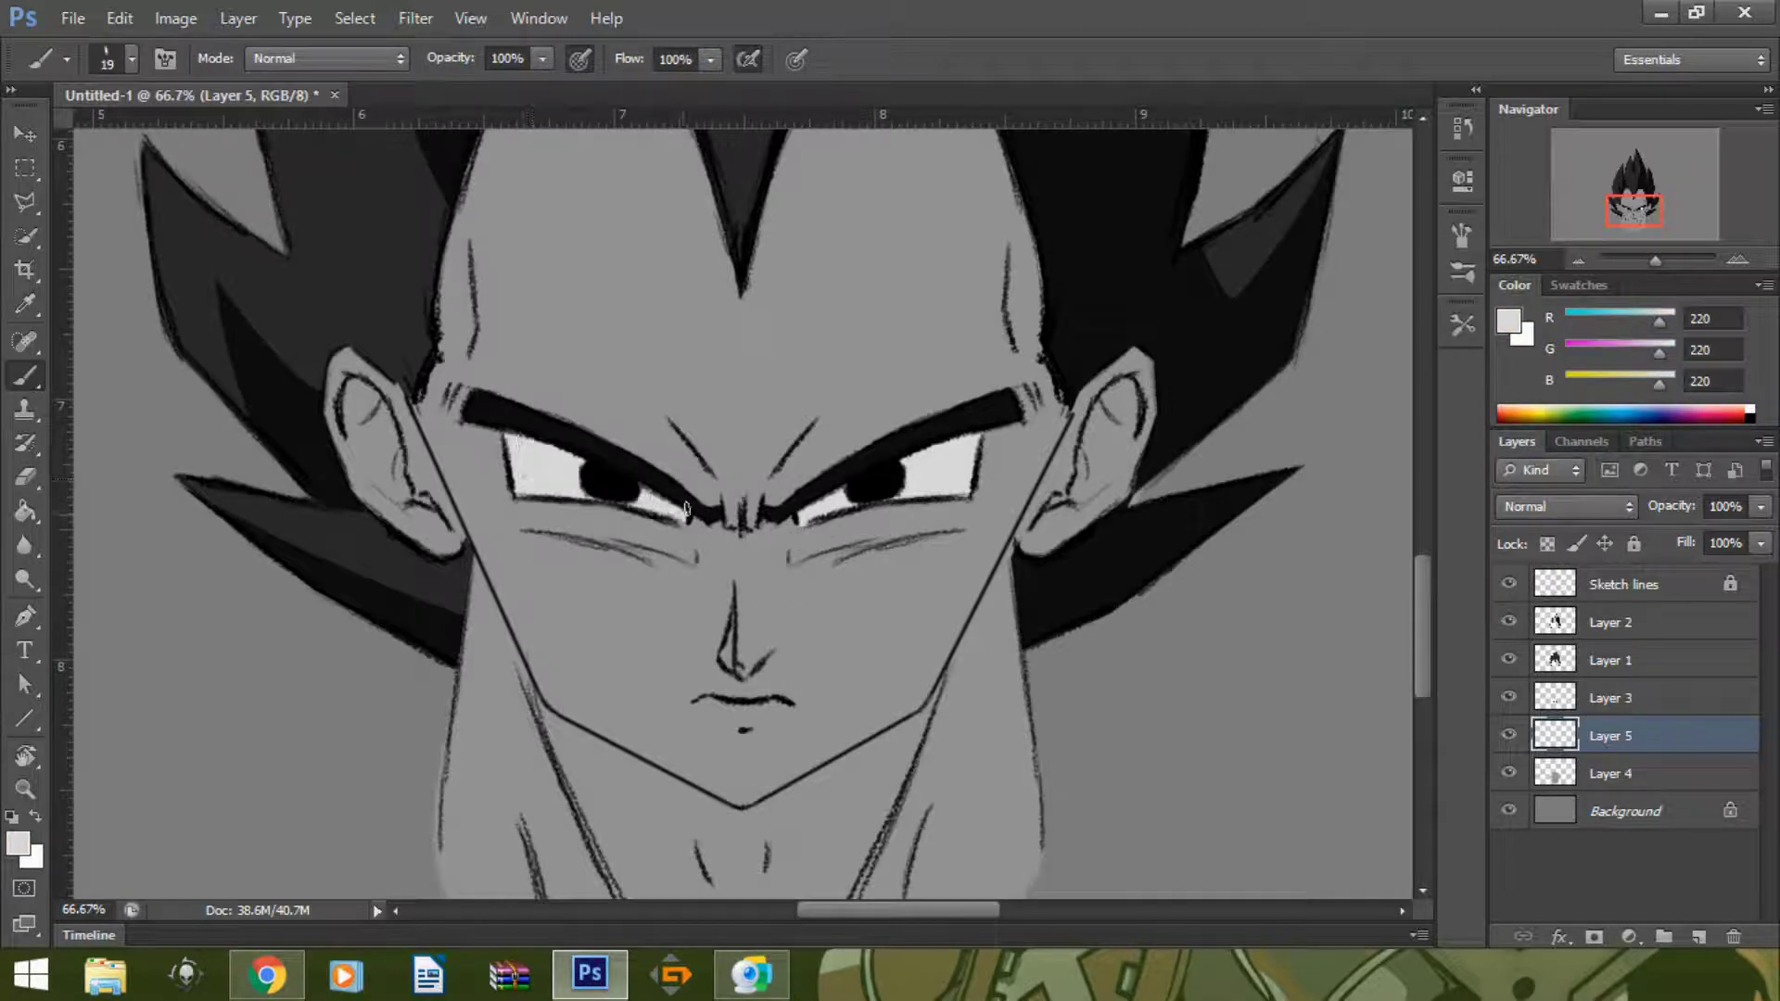
key("ctrl+minus")
key("ctrl+minus")
key("ctrl+plus")
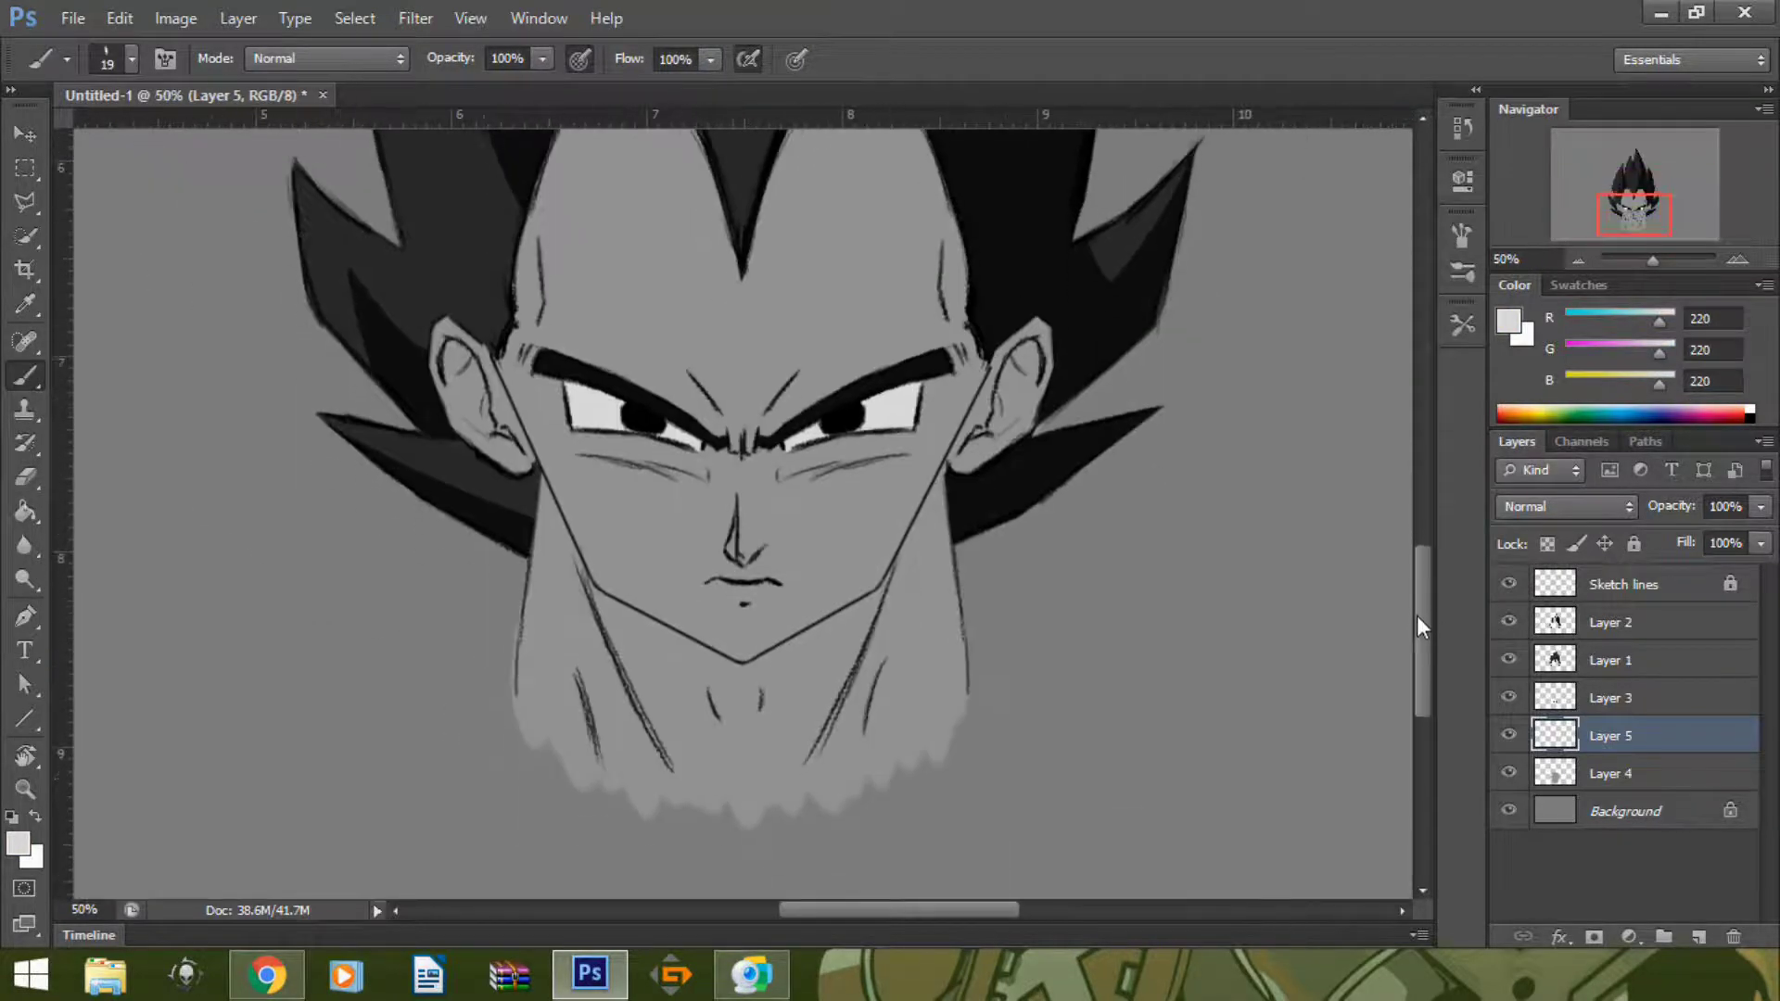
- Set the painting colour to a 180 grey
type("0180")
key("Tab")
type("180")
key("Tab")
type("180")
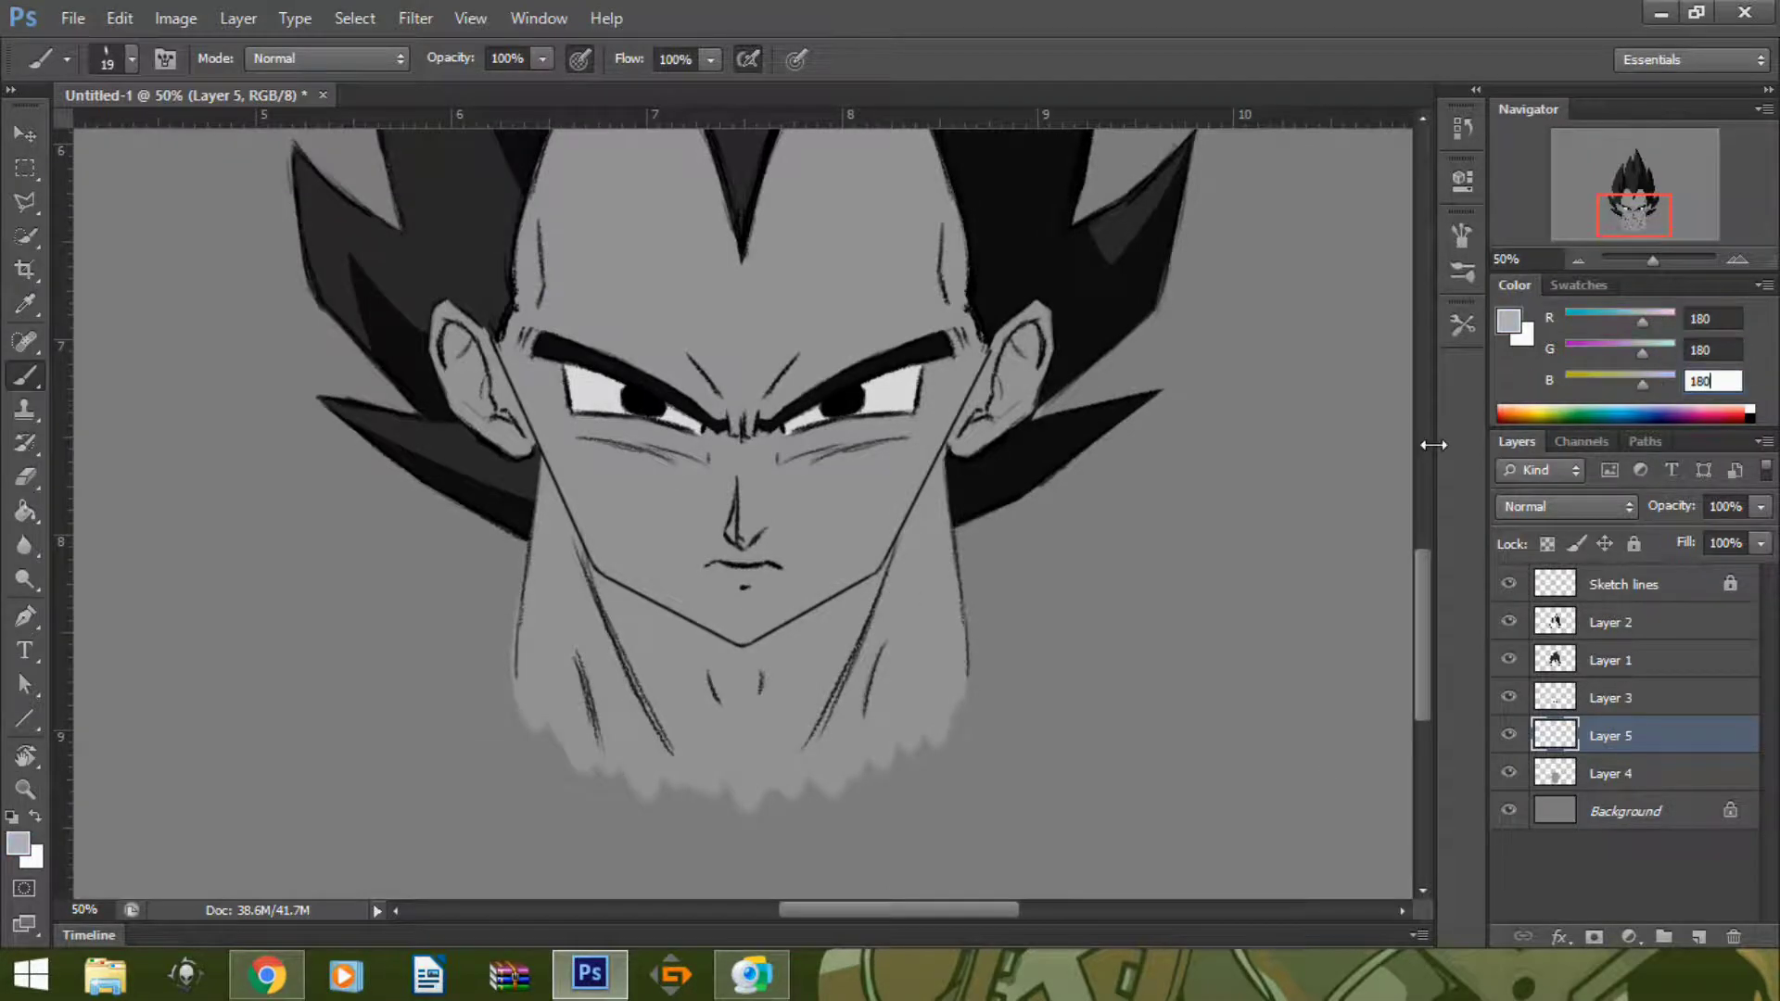
scroll(596, 185, "up", 3)
- Add a new layer beneath Layer 5 and paint light 180-grey streaks on the forehead
left_click(1704, 941)
left_click_drag(1576, 735, 1551, 797)
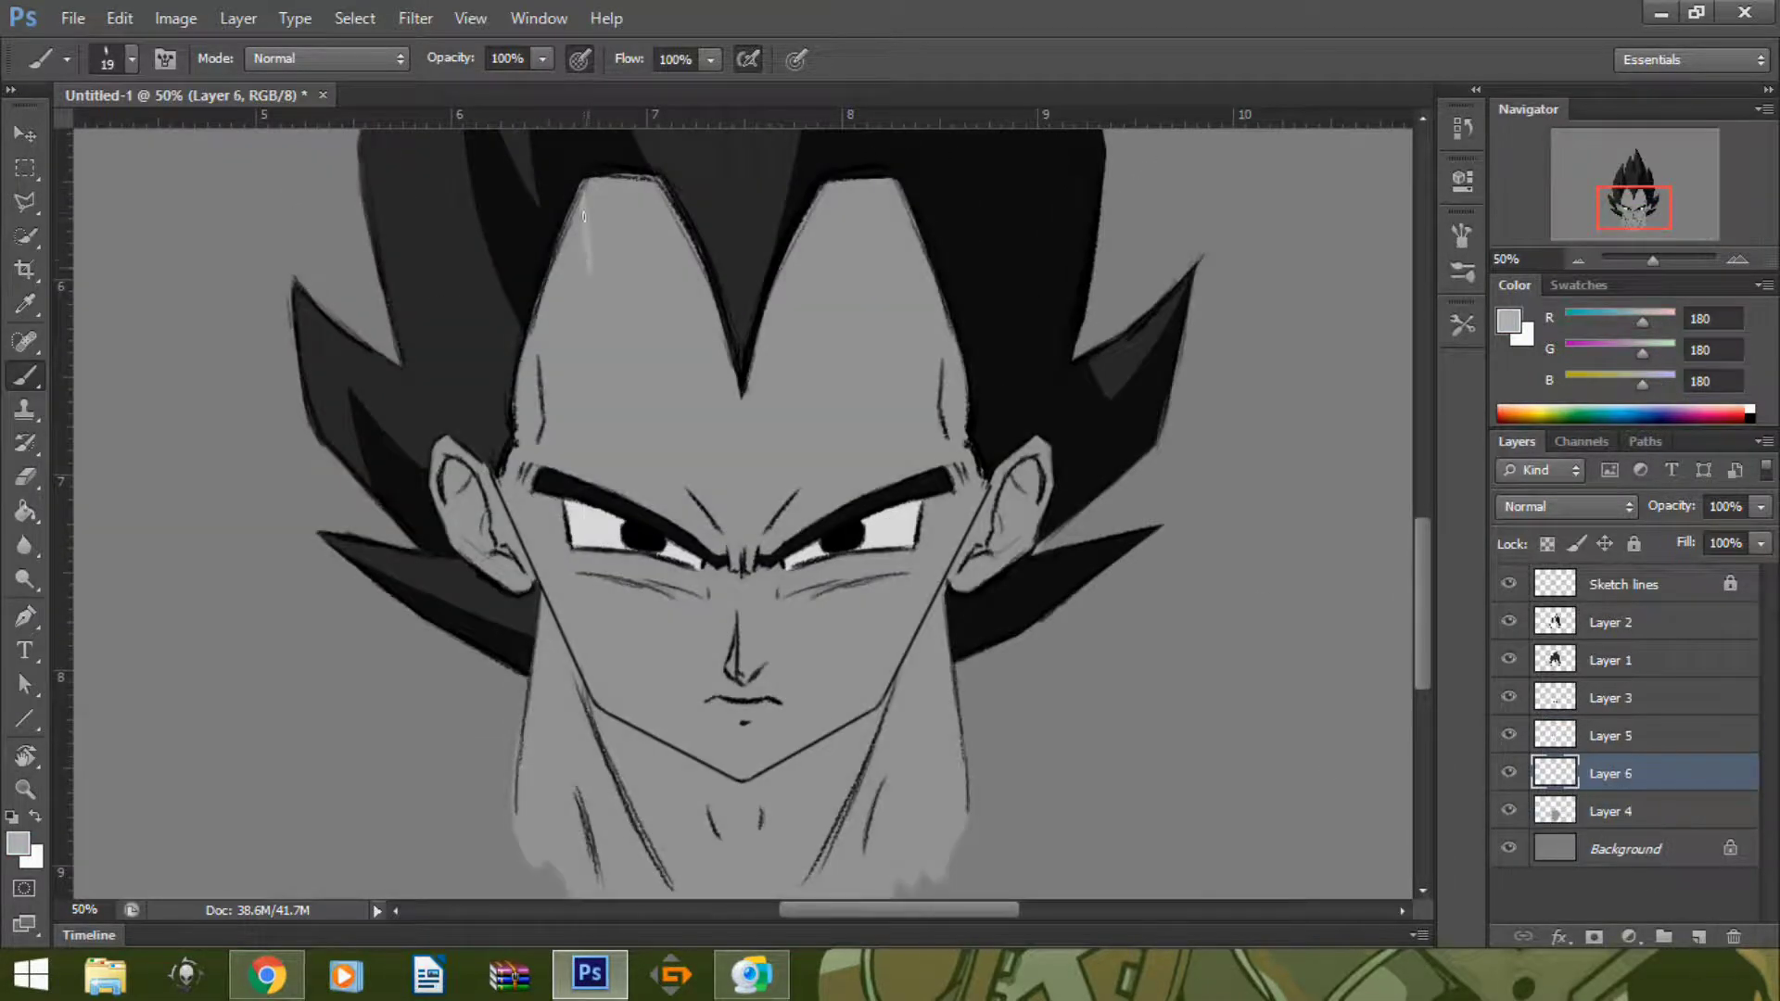
left_click_drag(584, 217, 573, 478)
left_click_drag(584, 186, 581, 277)
left_click_drag(646, 182, 629, 349)
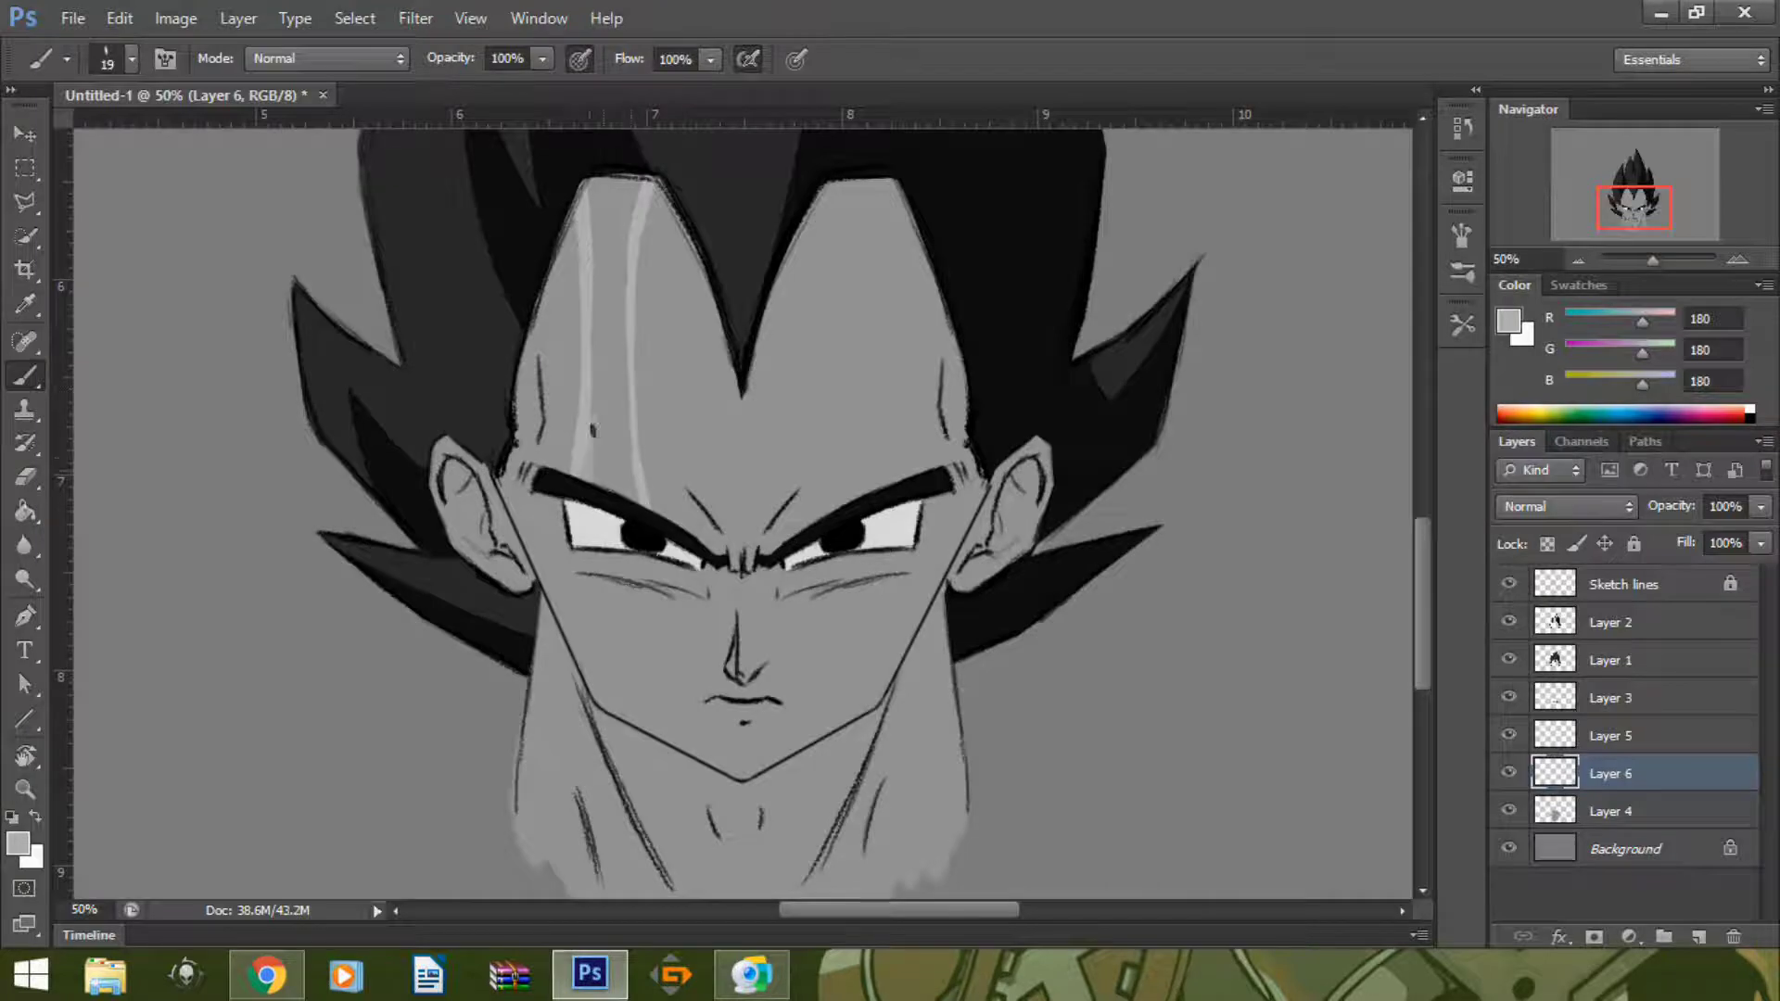
- Paint wider forehead and cheek highlights, adjusting brush size and erasing overflow
left_click(132, 59)
mouse_move(617, 176)
left_mouse_down()
mouse_move(612, 464)
mouse_move(662, 499)
left_mouse_up()
scroll(640, 500, "down", 2)
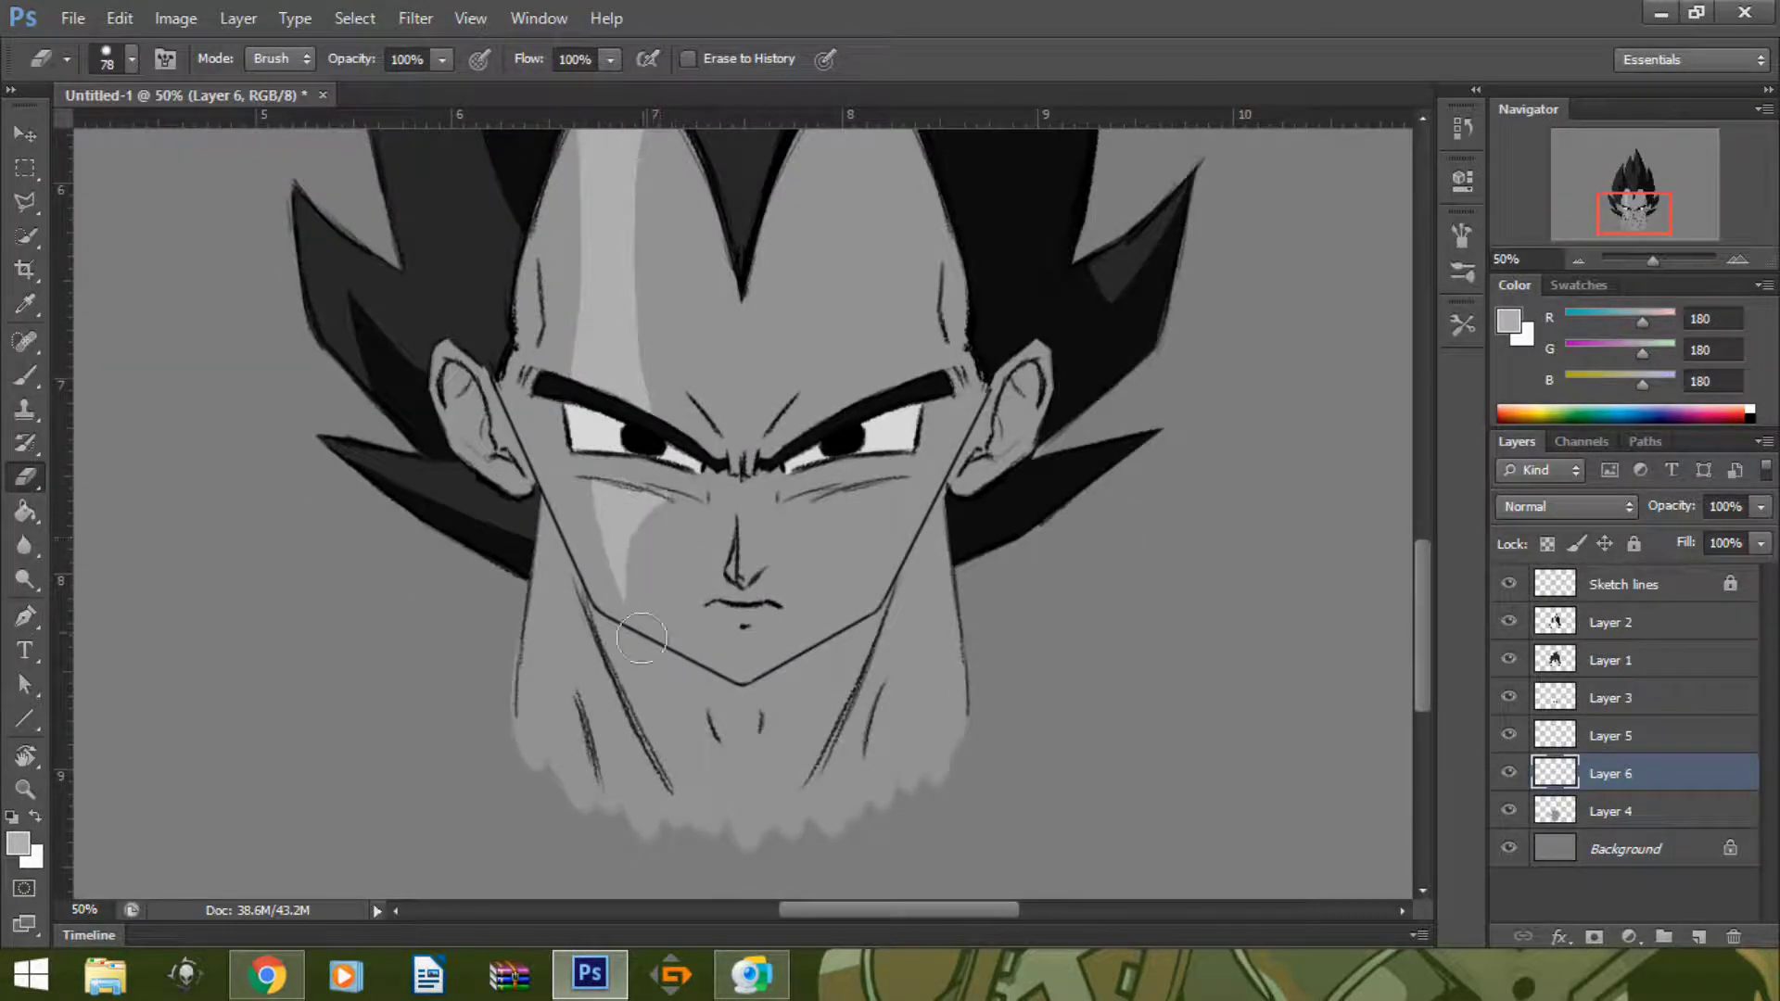
left_click(132, 58)
left_click(651, 507)
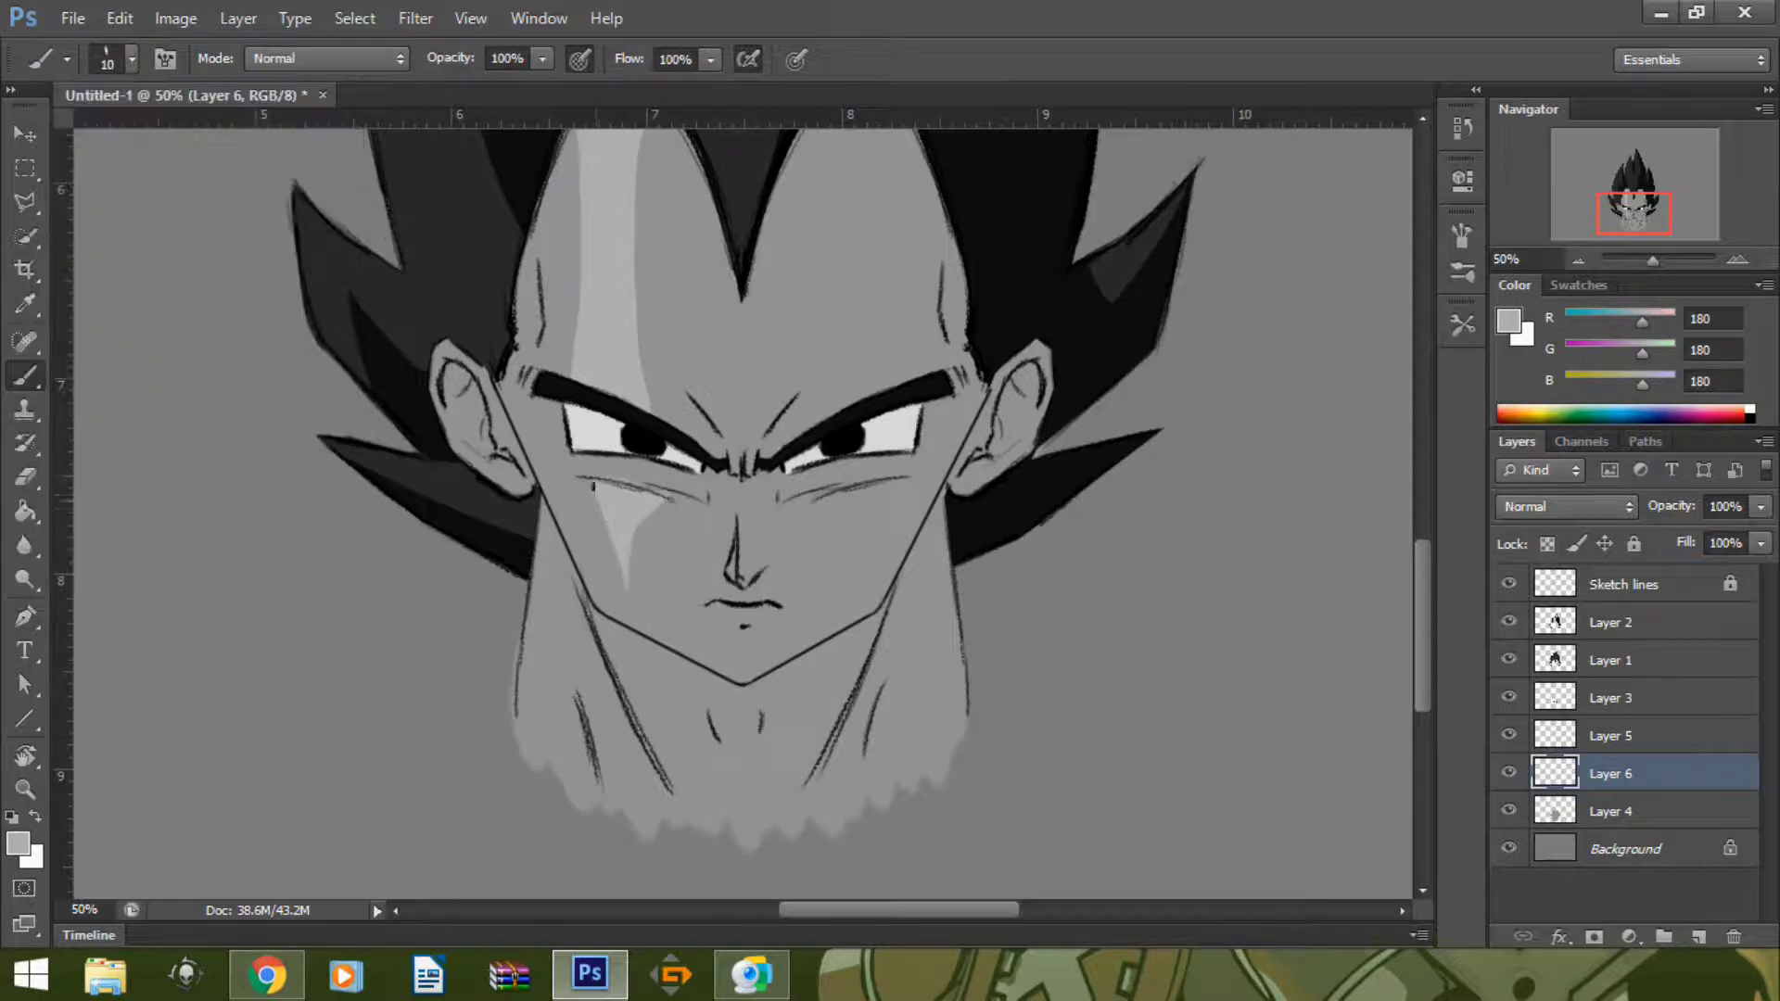
key("e")
scroll(1427, 666, "up", 1)
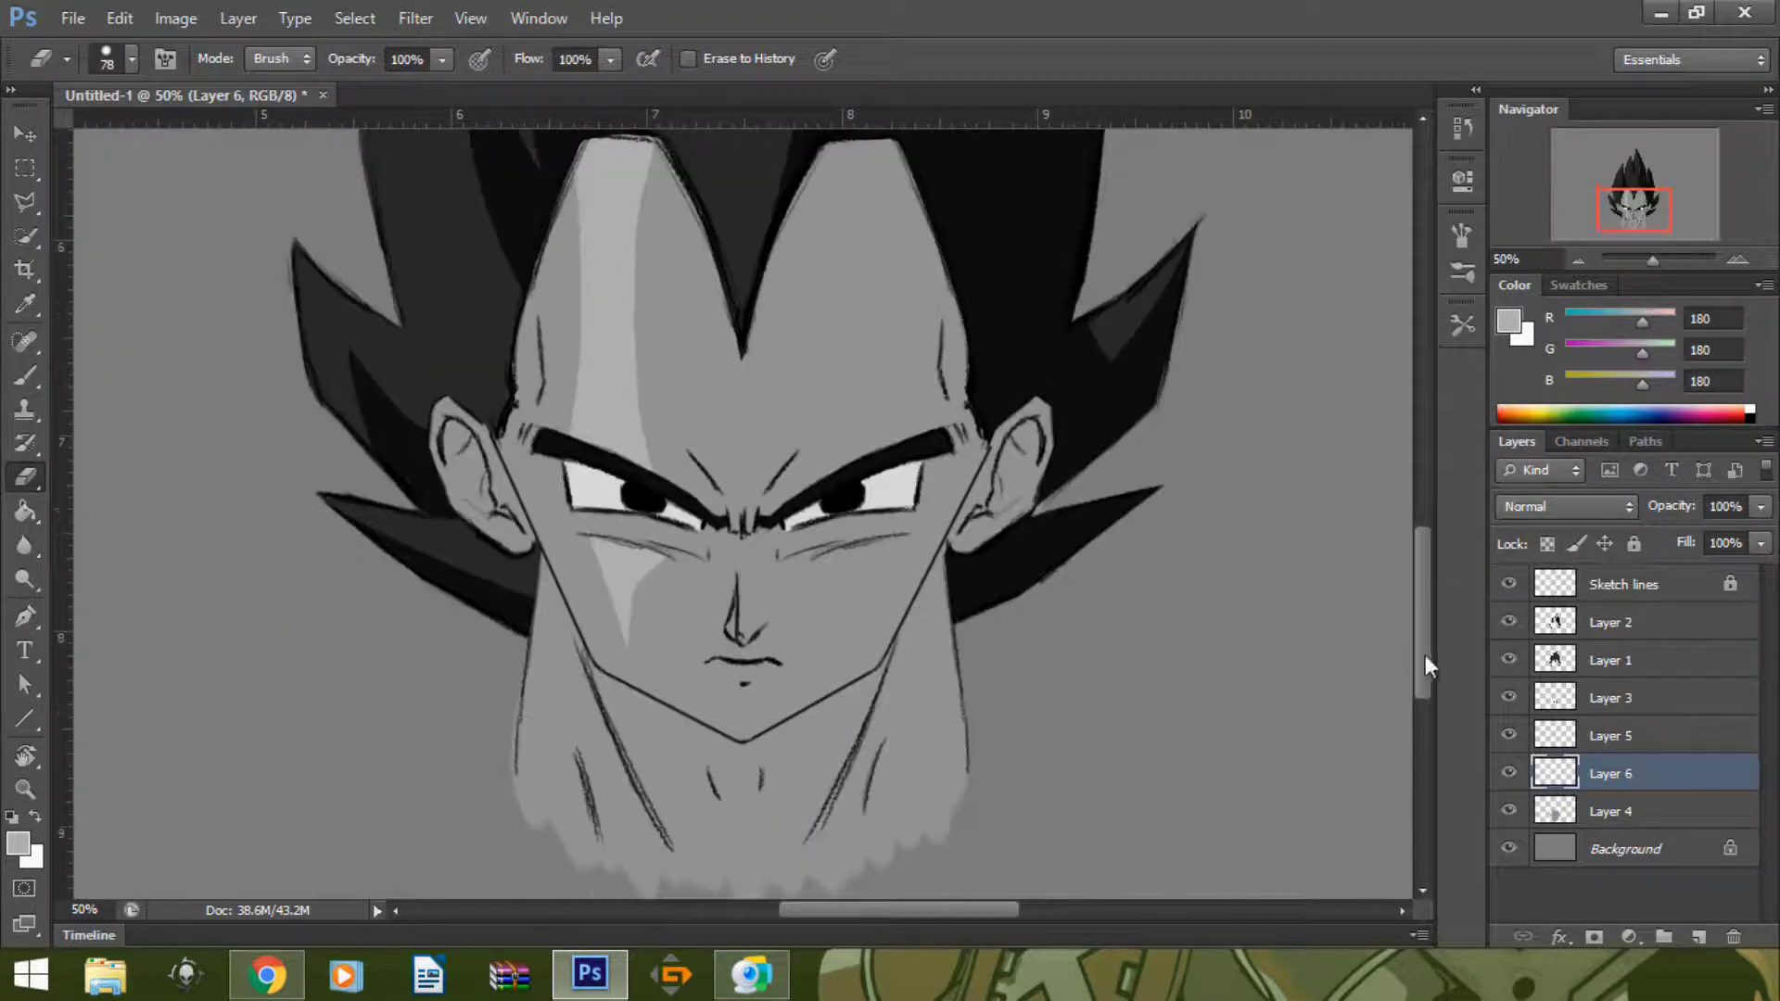
key("b")
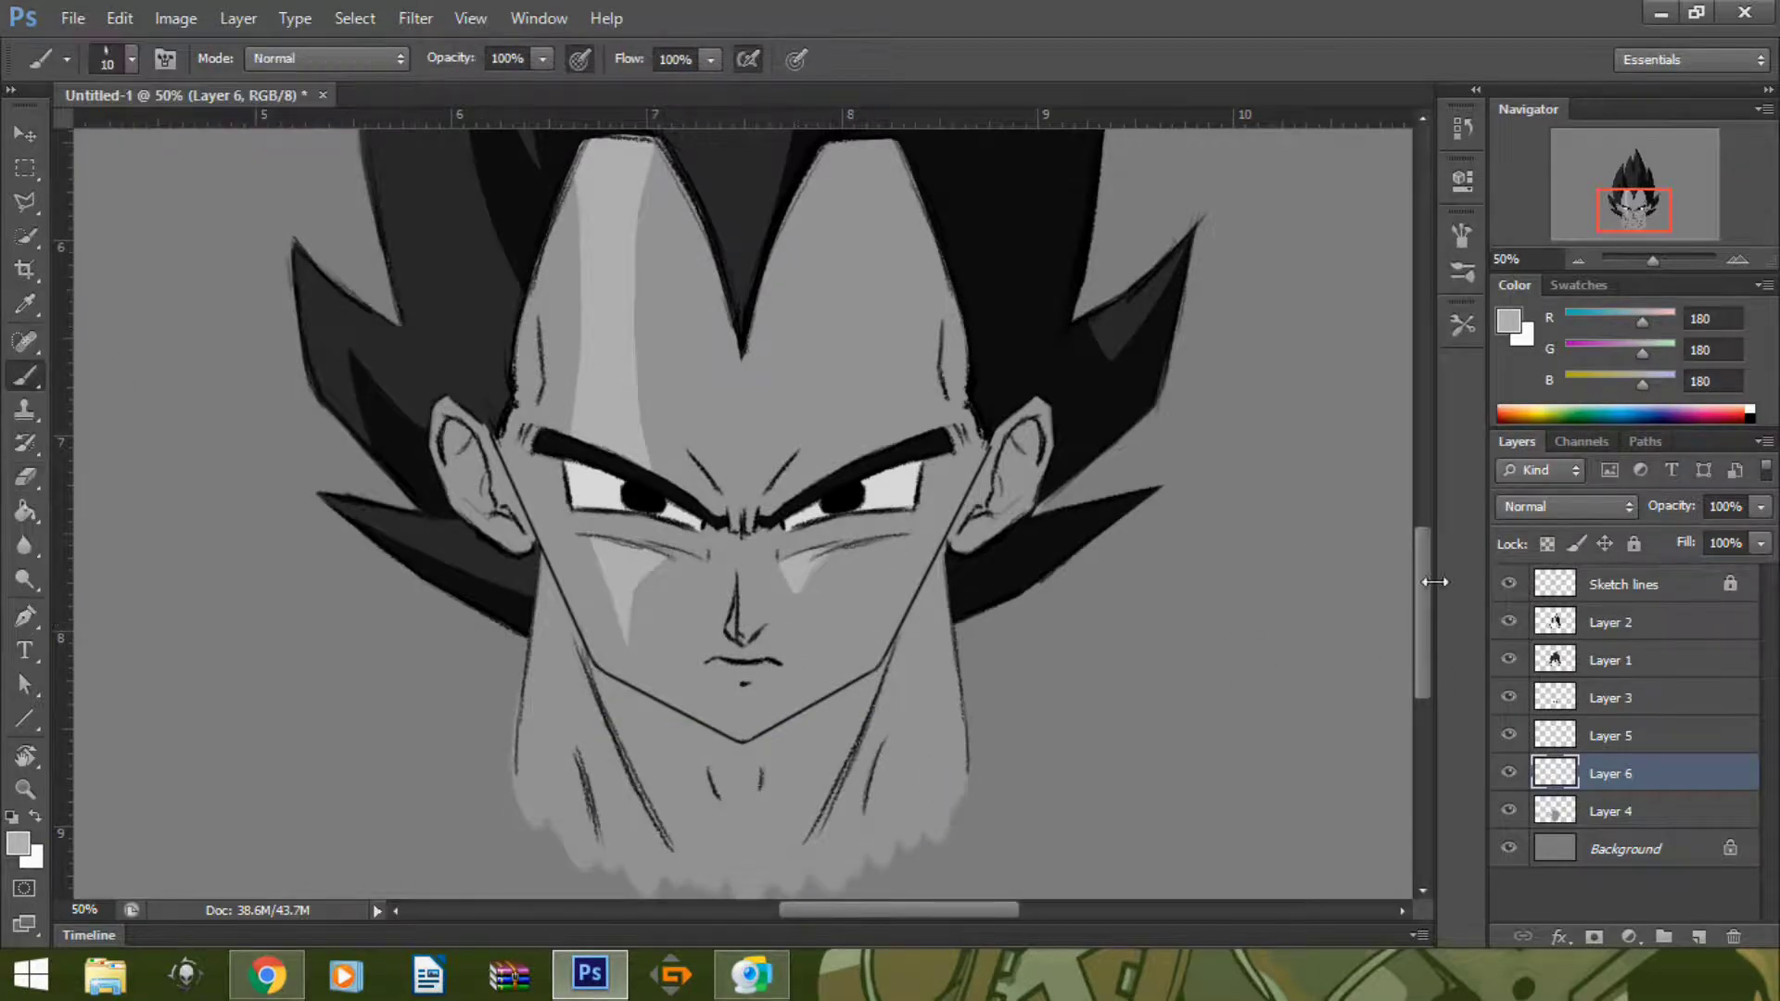
scroll(789, 455, "up", 1)
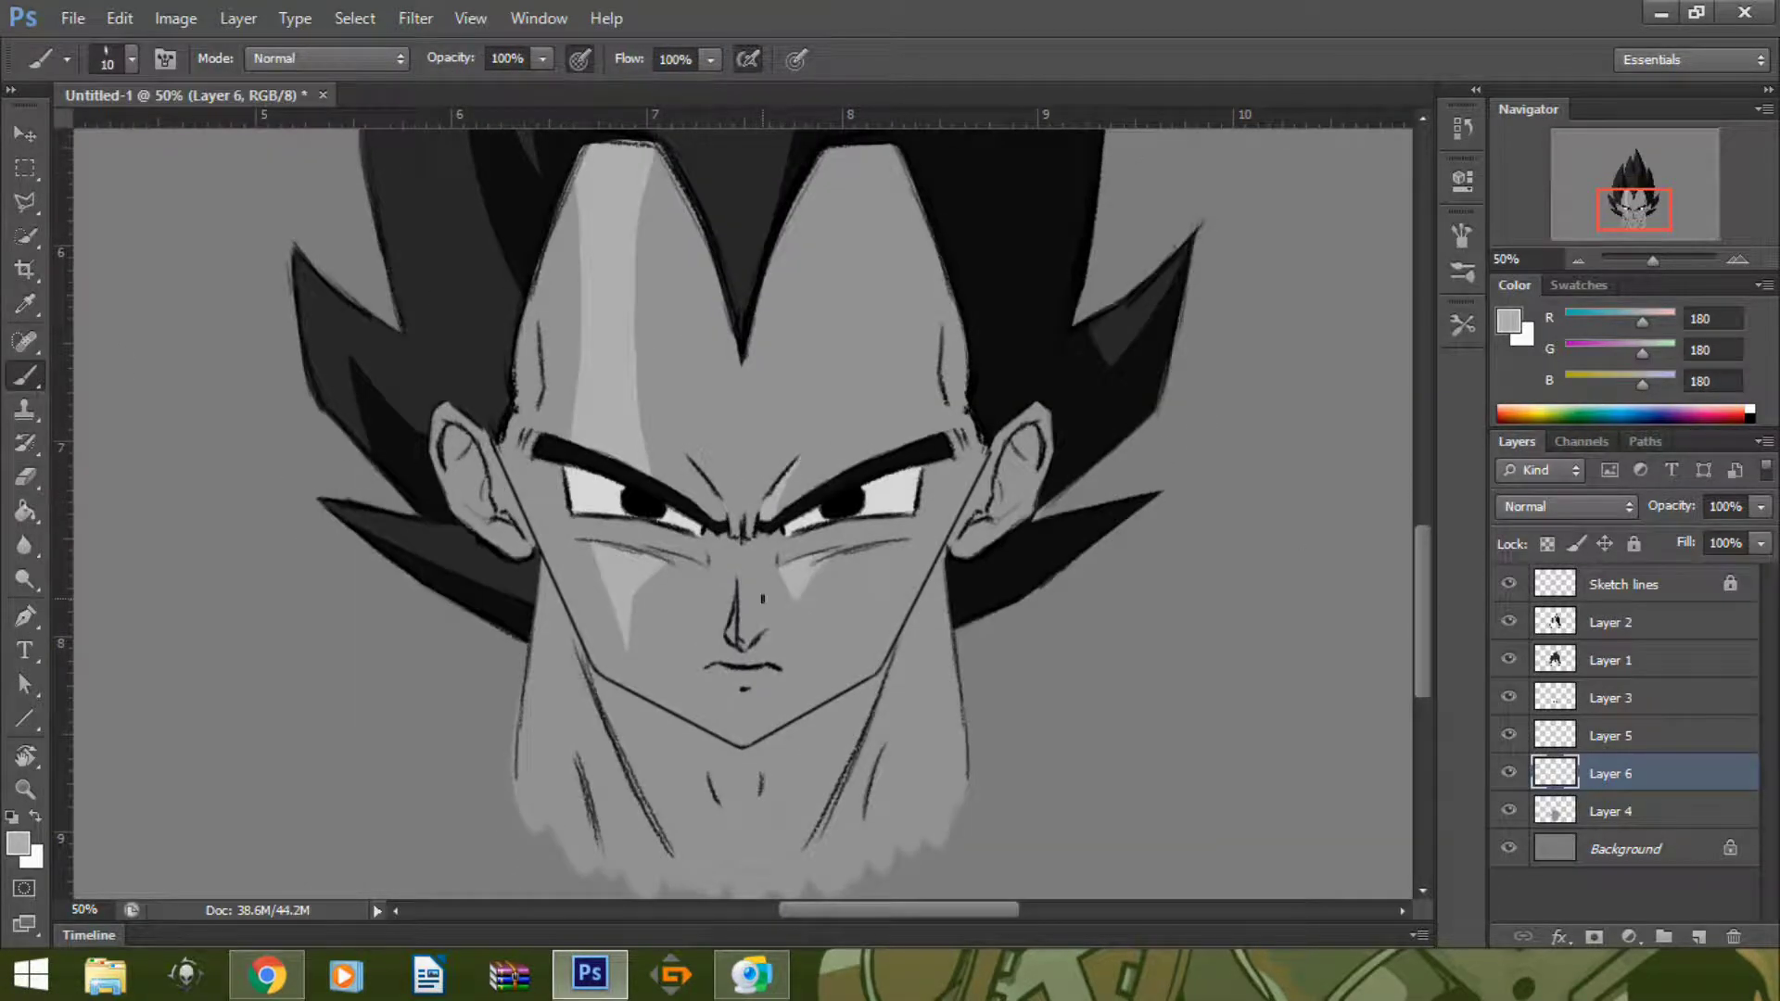
scroll(762, 598, "down", 2)
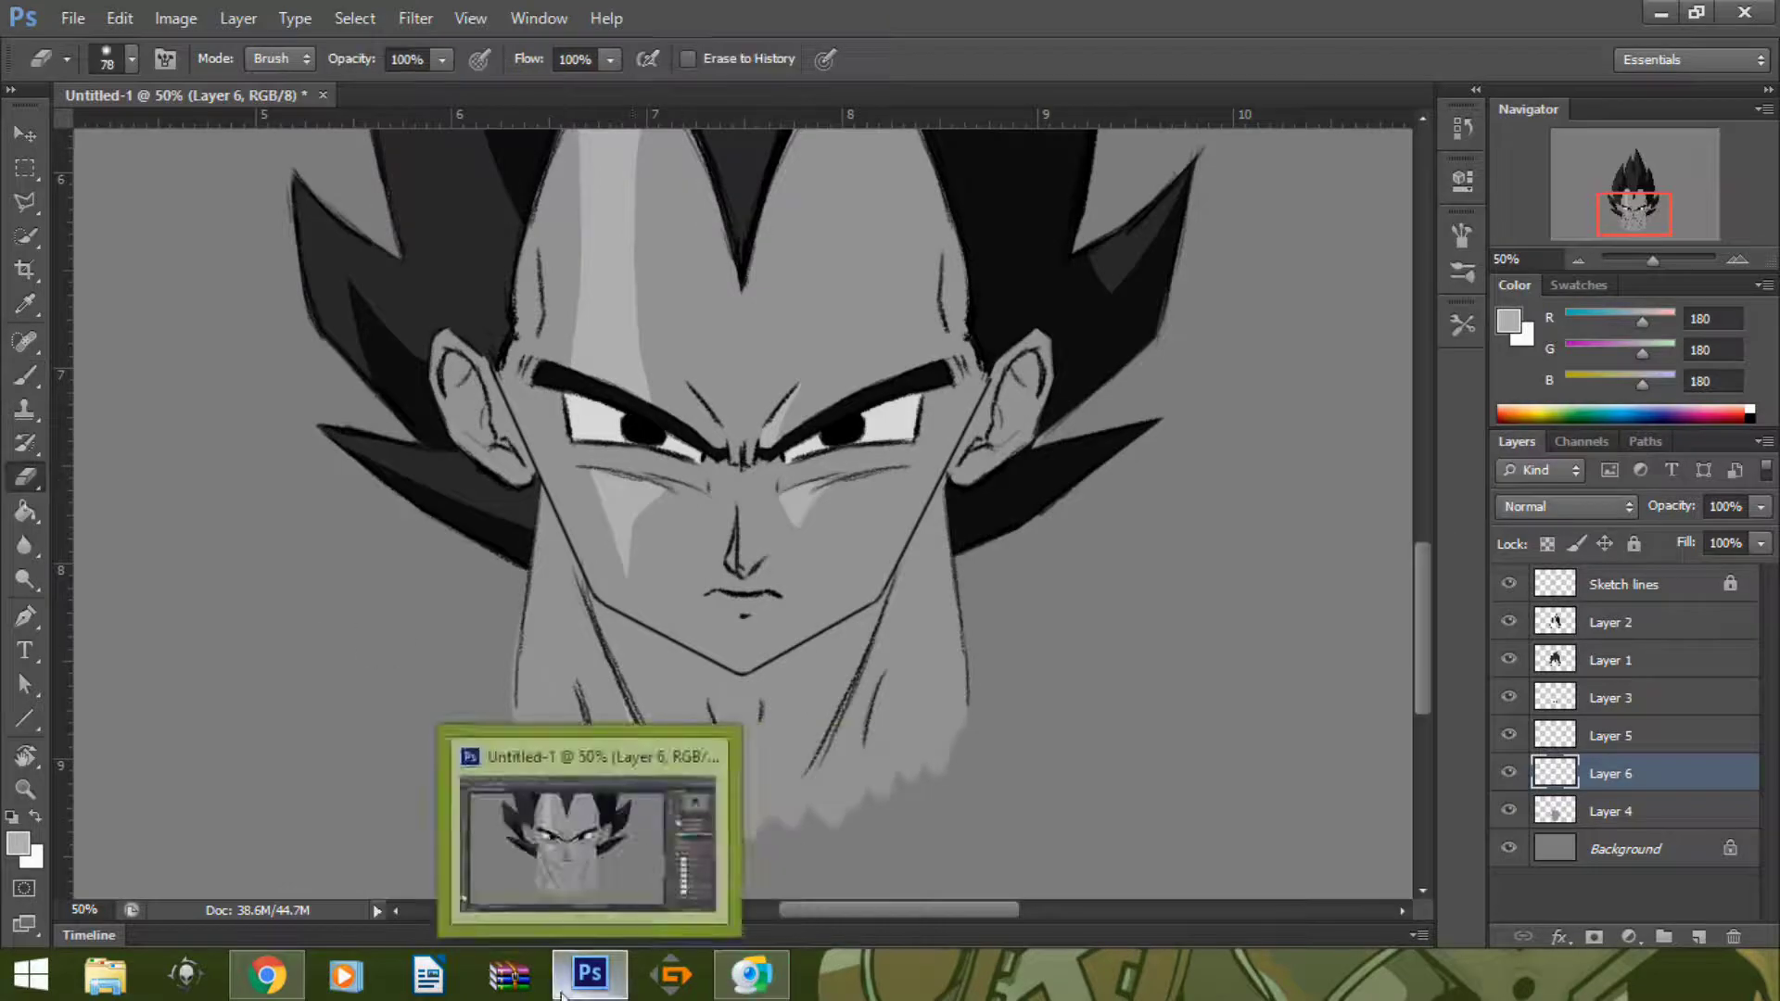
- Pick a darker 120 grey and shade the forehead and right edge of the face
type("i")
type("1")
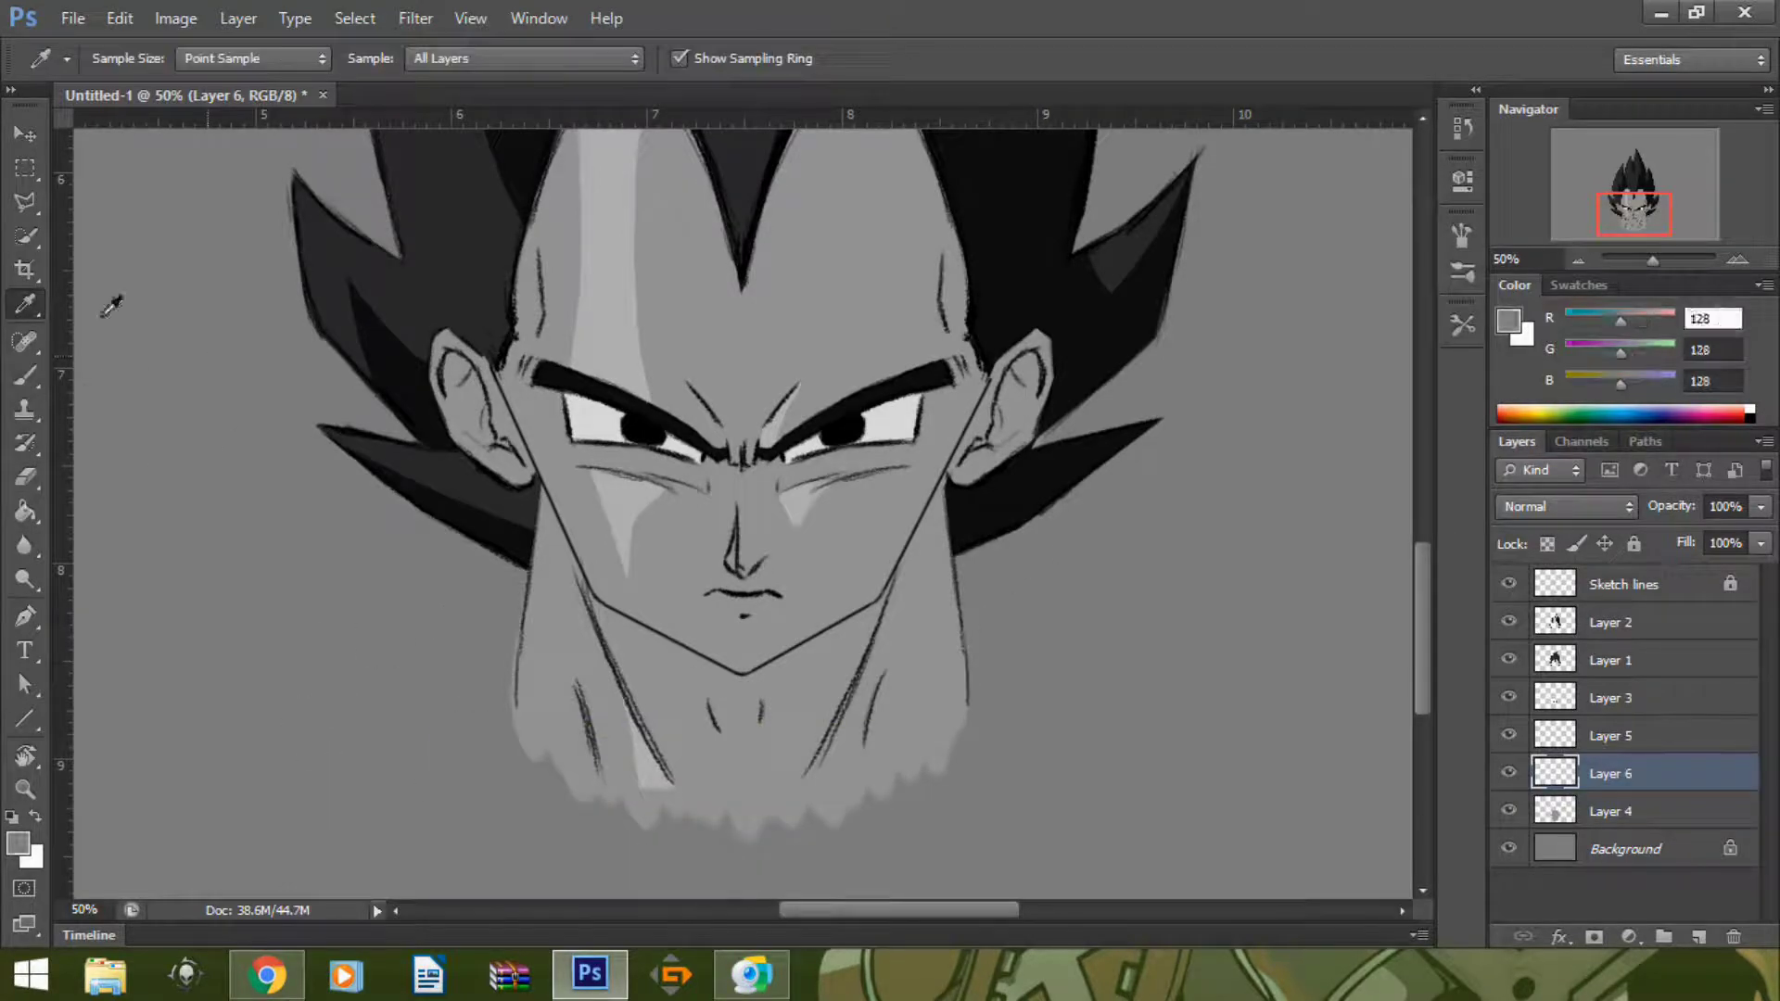
left_click(1205, 426)
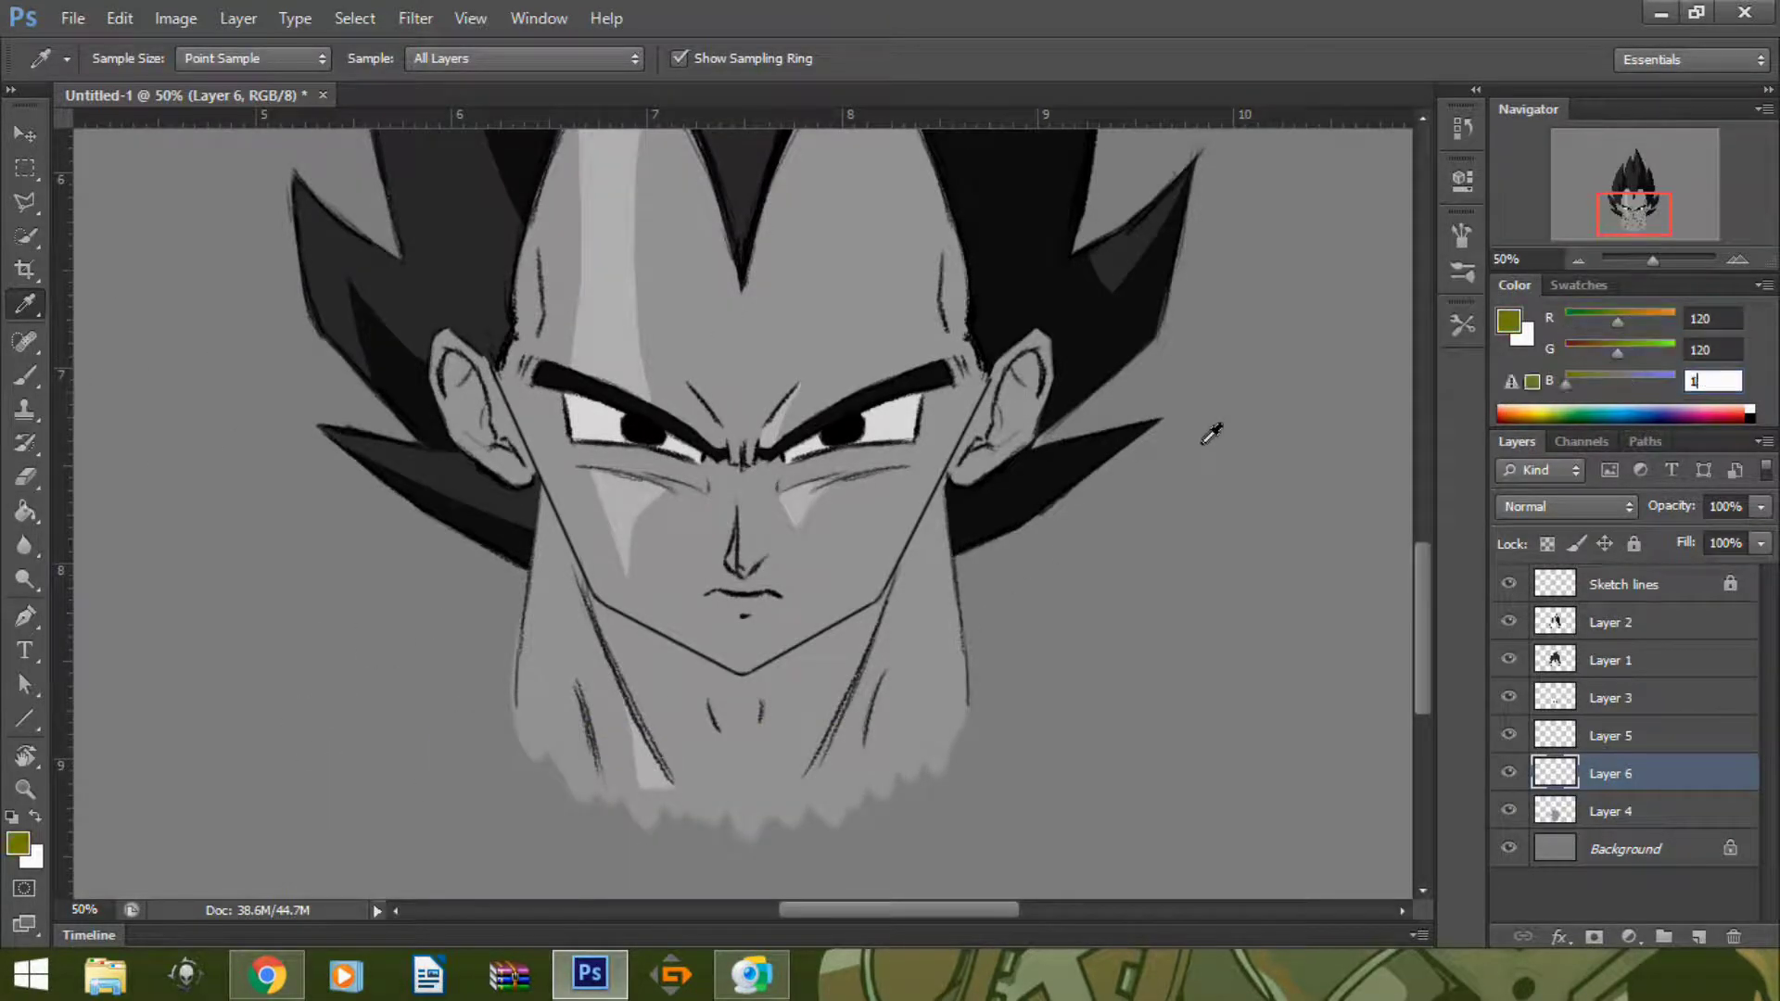
key("b")
scroll(215, 616, "up", 4)
left_click(115, 58)
left_click_drag(911, 278, 905, 414)
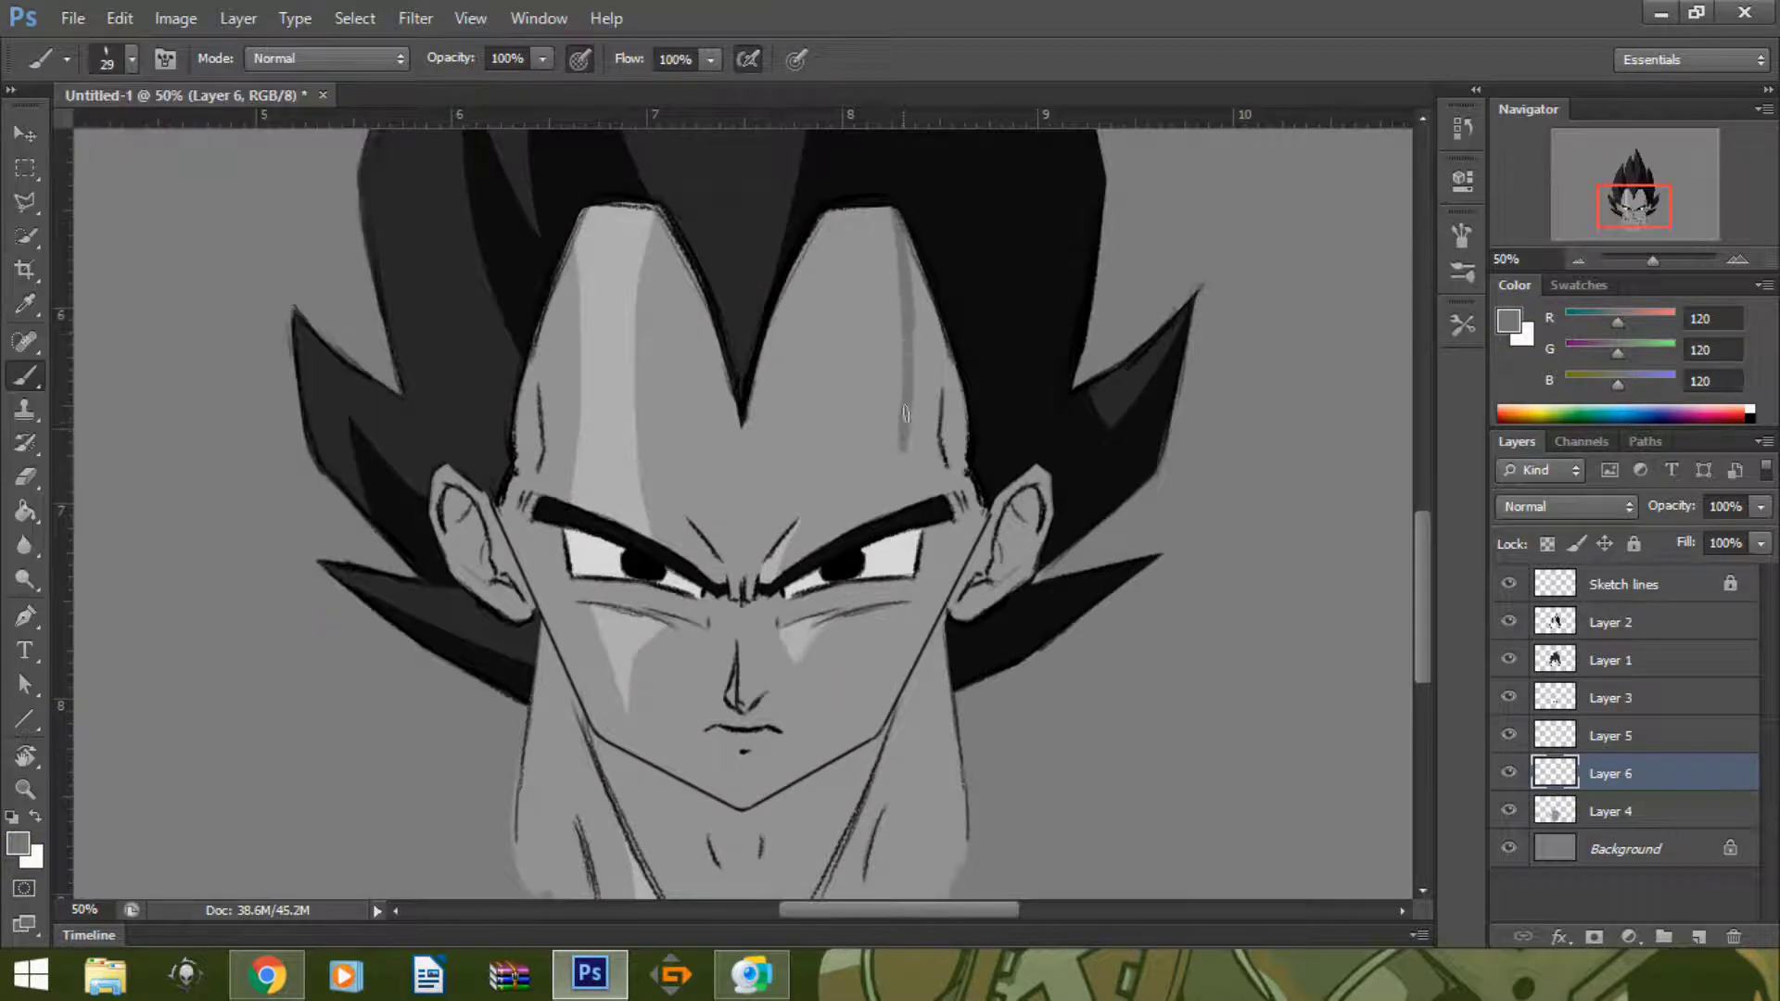
mouse_move(927, 283)
left_mouse_down()
mouse_move(932, 492)
mouse_move(973, 593)
left_mouse_up()
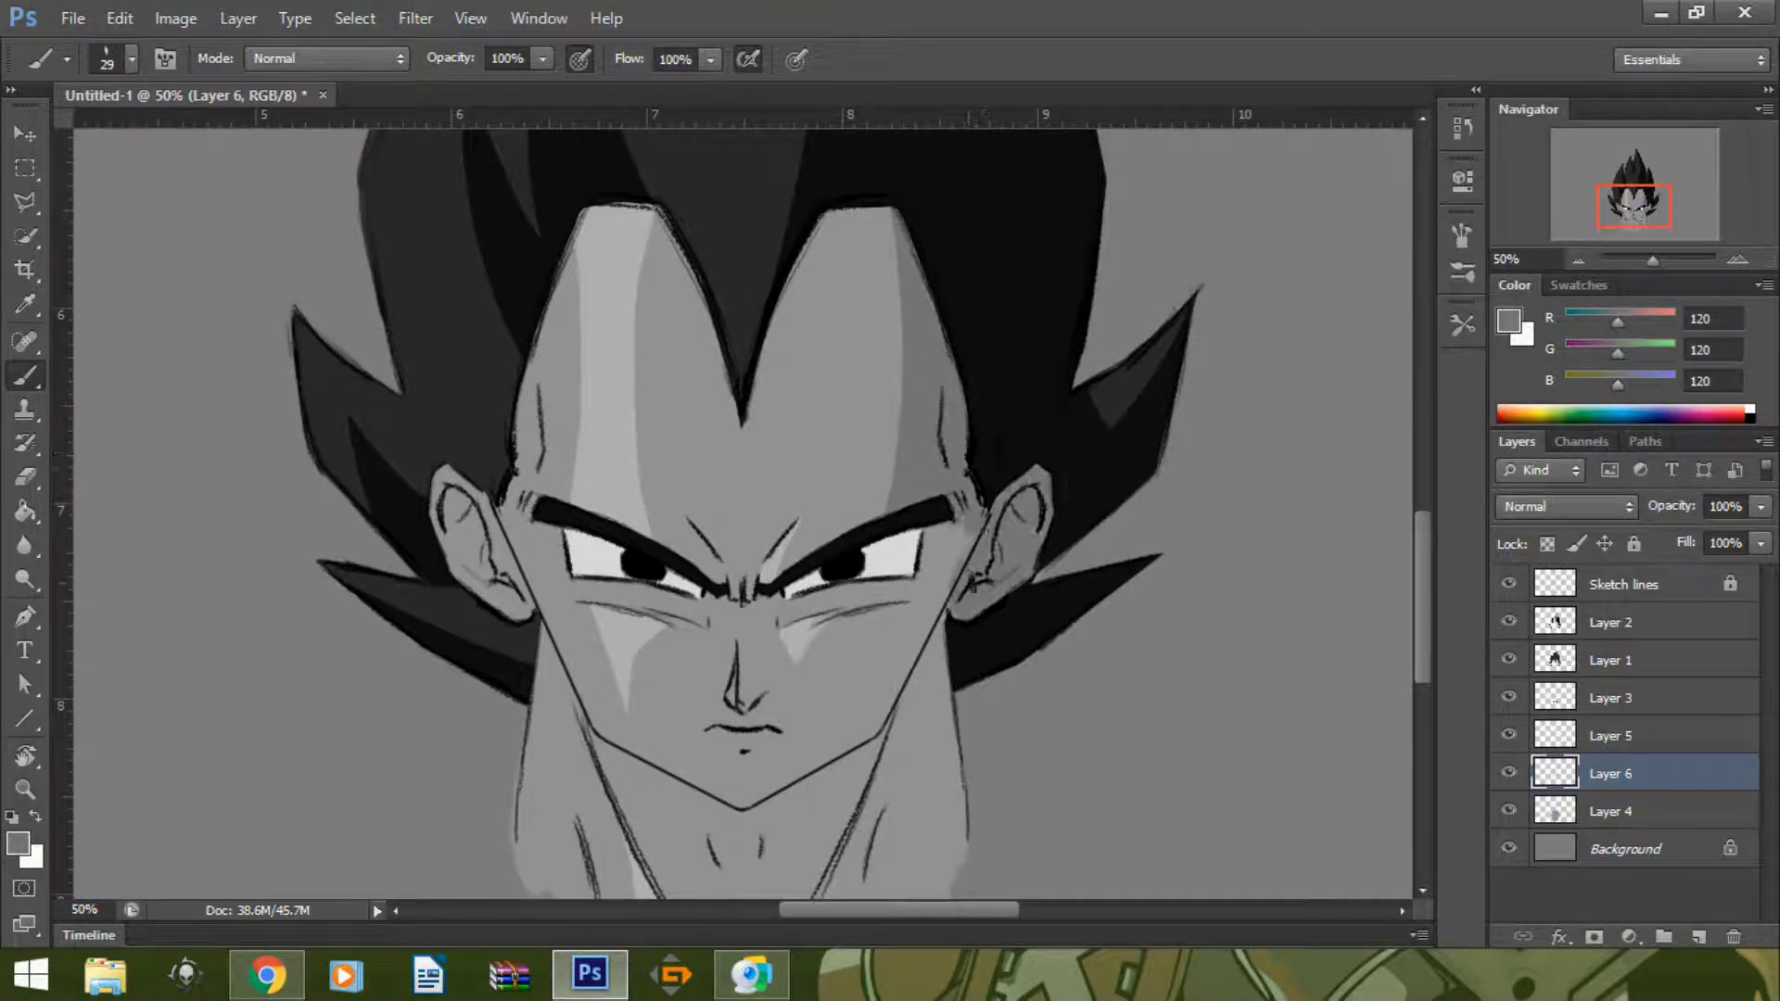
- Erase shading touch-ups, then shade under the right eye along the lower lid
right_click(25, 477)
left_click(912, 640)
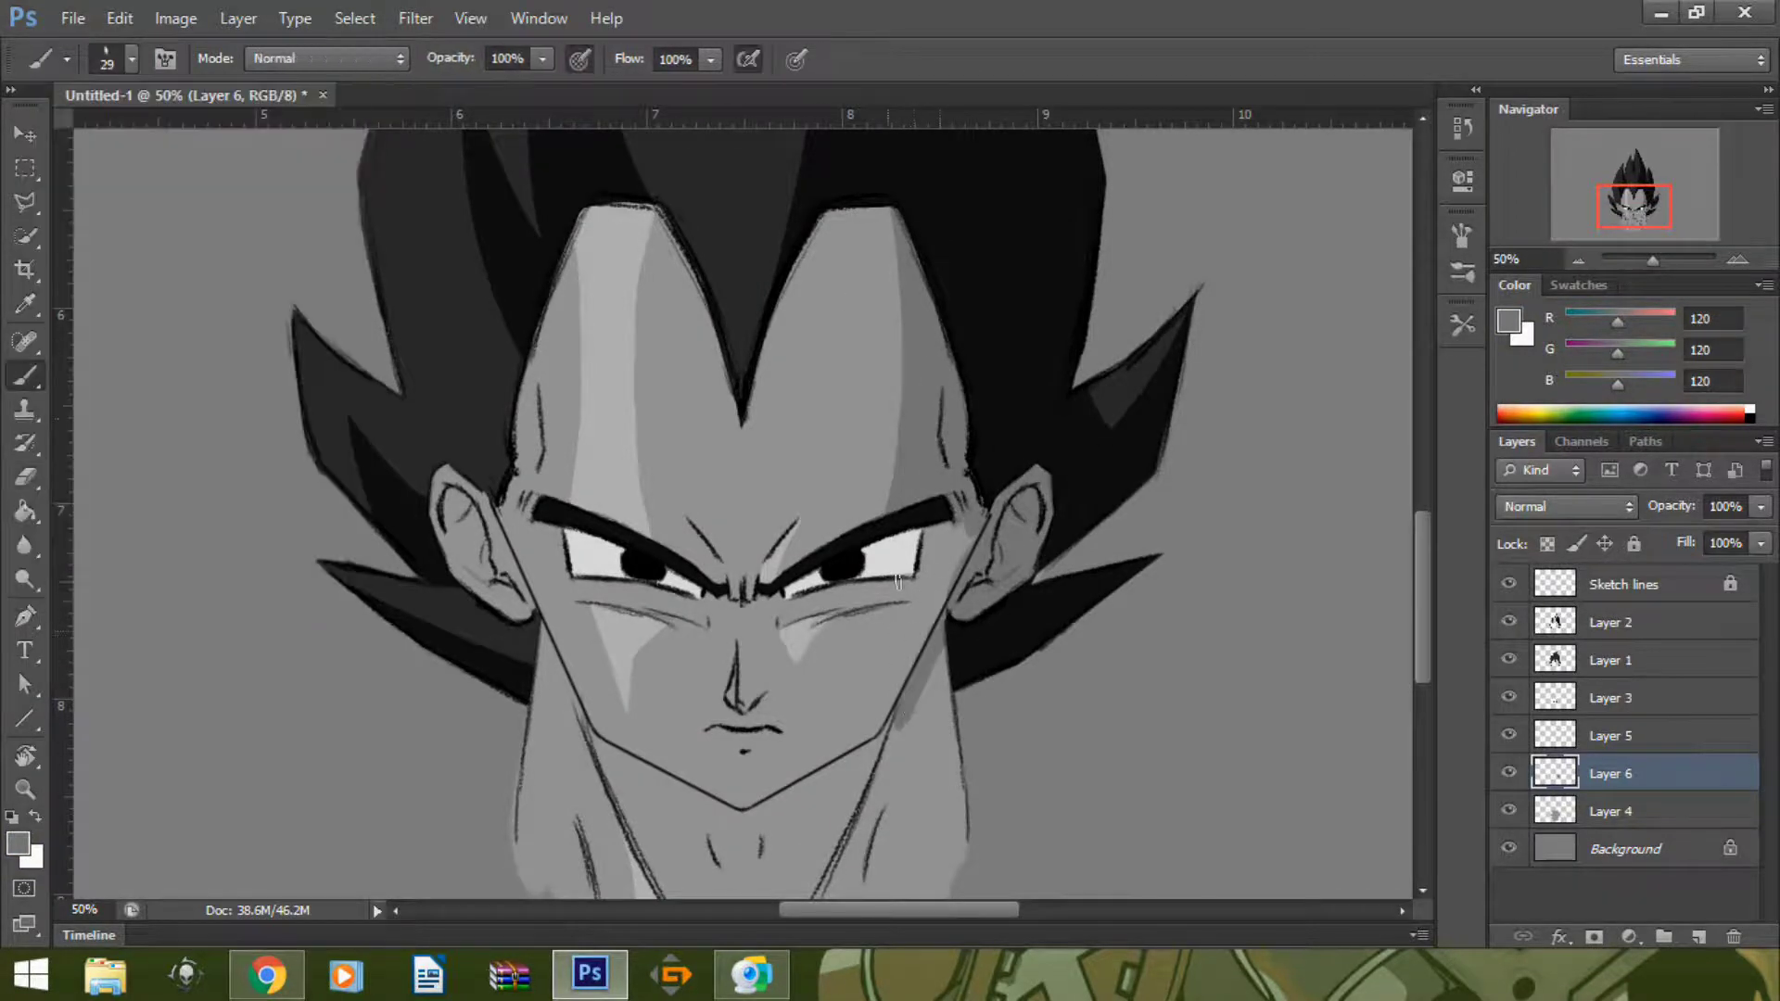
key("e")
left_click(132, 58)
key("ctrl+plus")
scroll(796, 408, "down", 1)
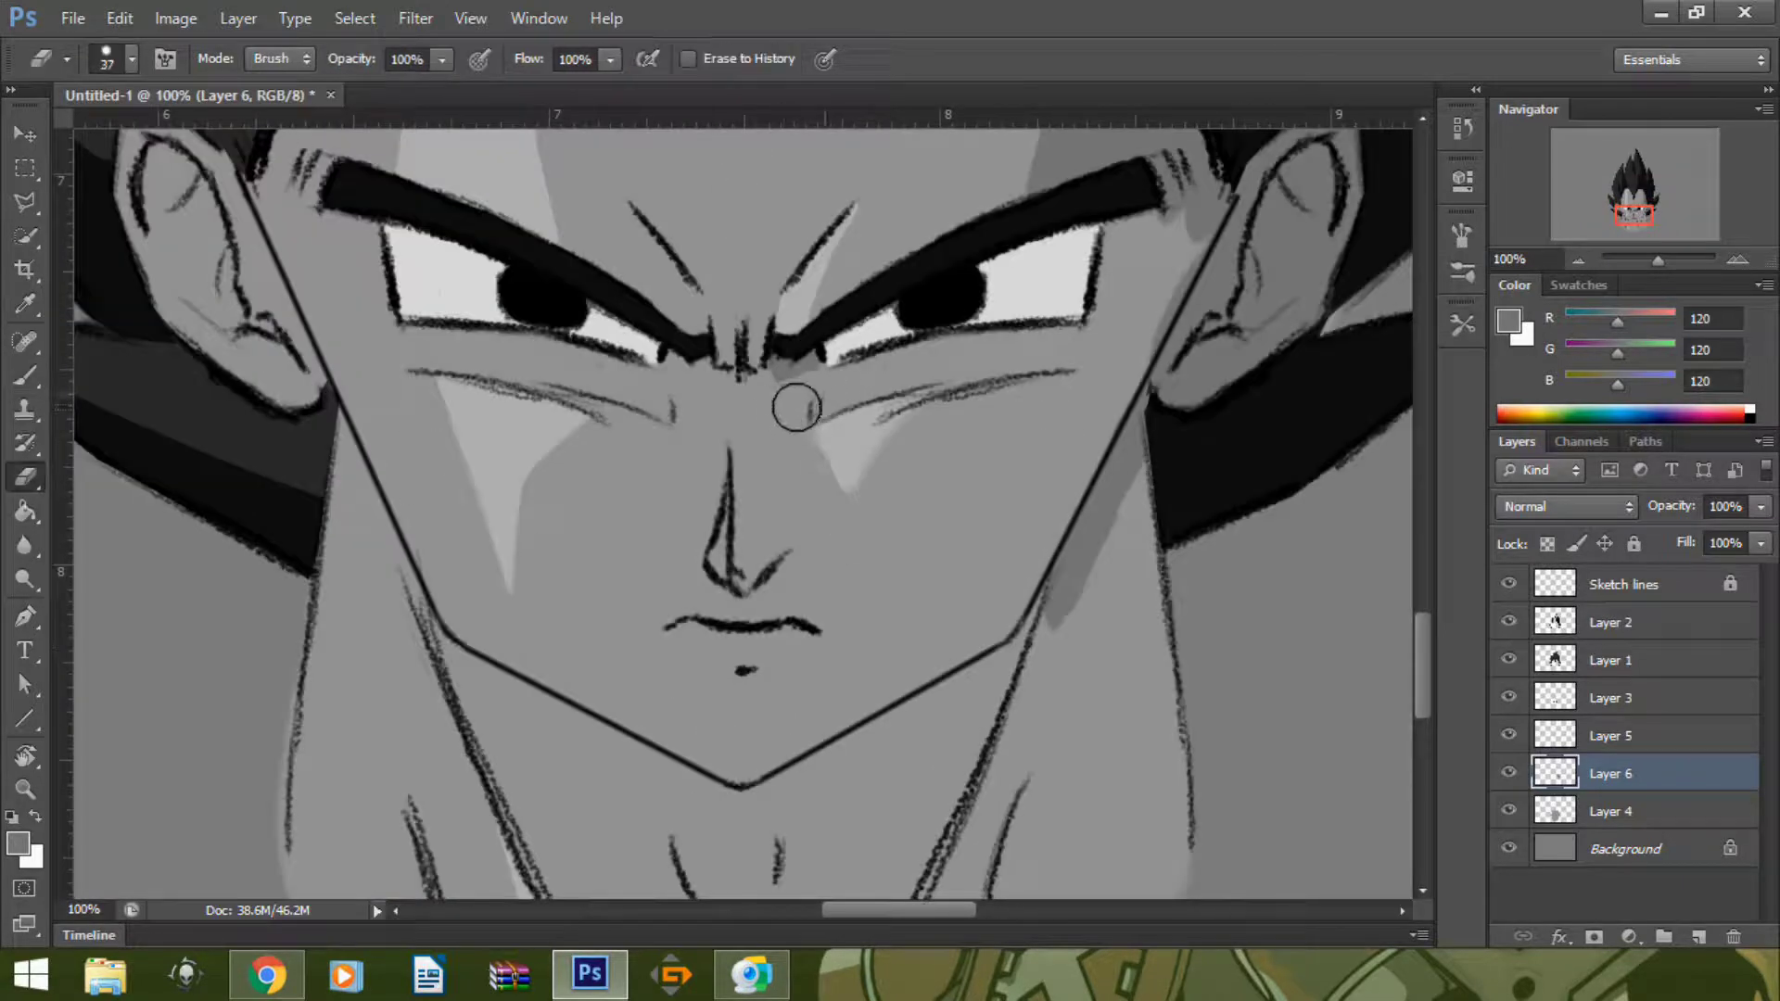
key("b")
key("e")
key("b")
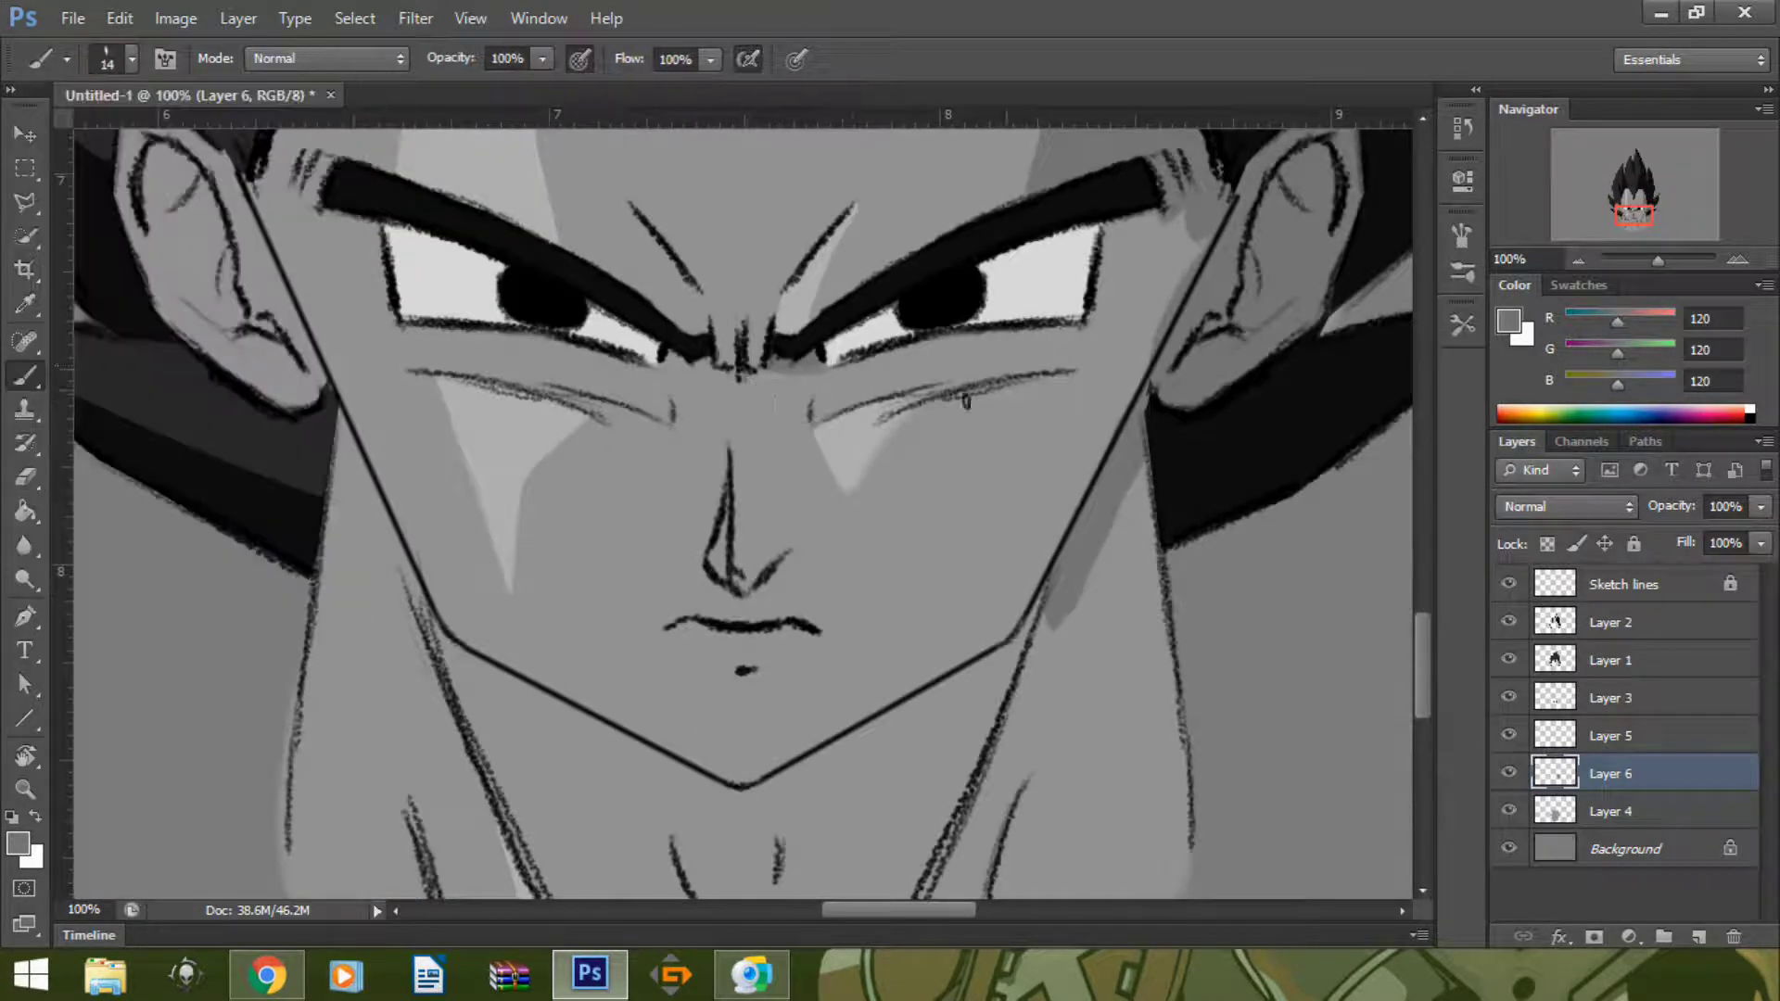
mouse_move(899, 384)
left_mouse_down()
mouse_move(1011, 387)
mouse_move(1006, 640)
mouse_move(1205, 241)
mouse_move(1075, 445)
left_mouse_up()
- Save the drawing as a PSD file
left_click_drag(1080, 343, 1048, 422)
left_click(72, 18)
left_click(113, 331)
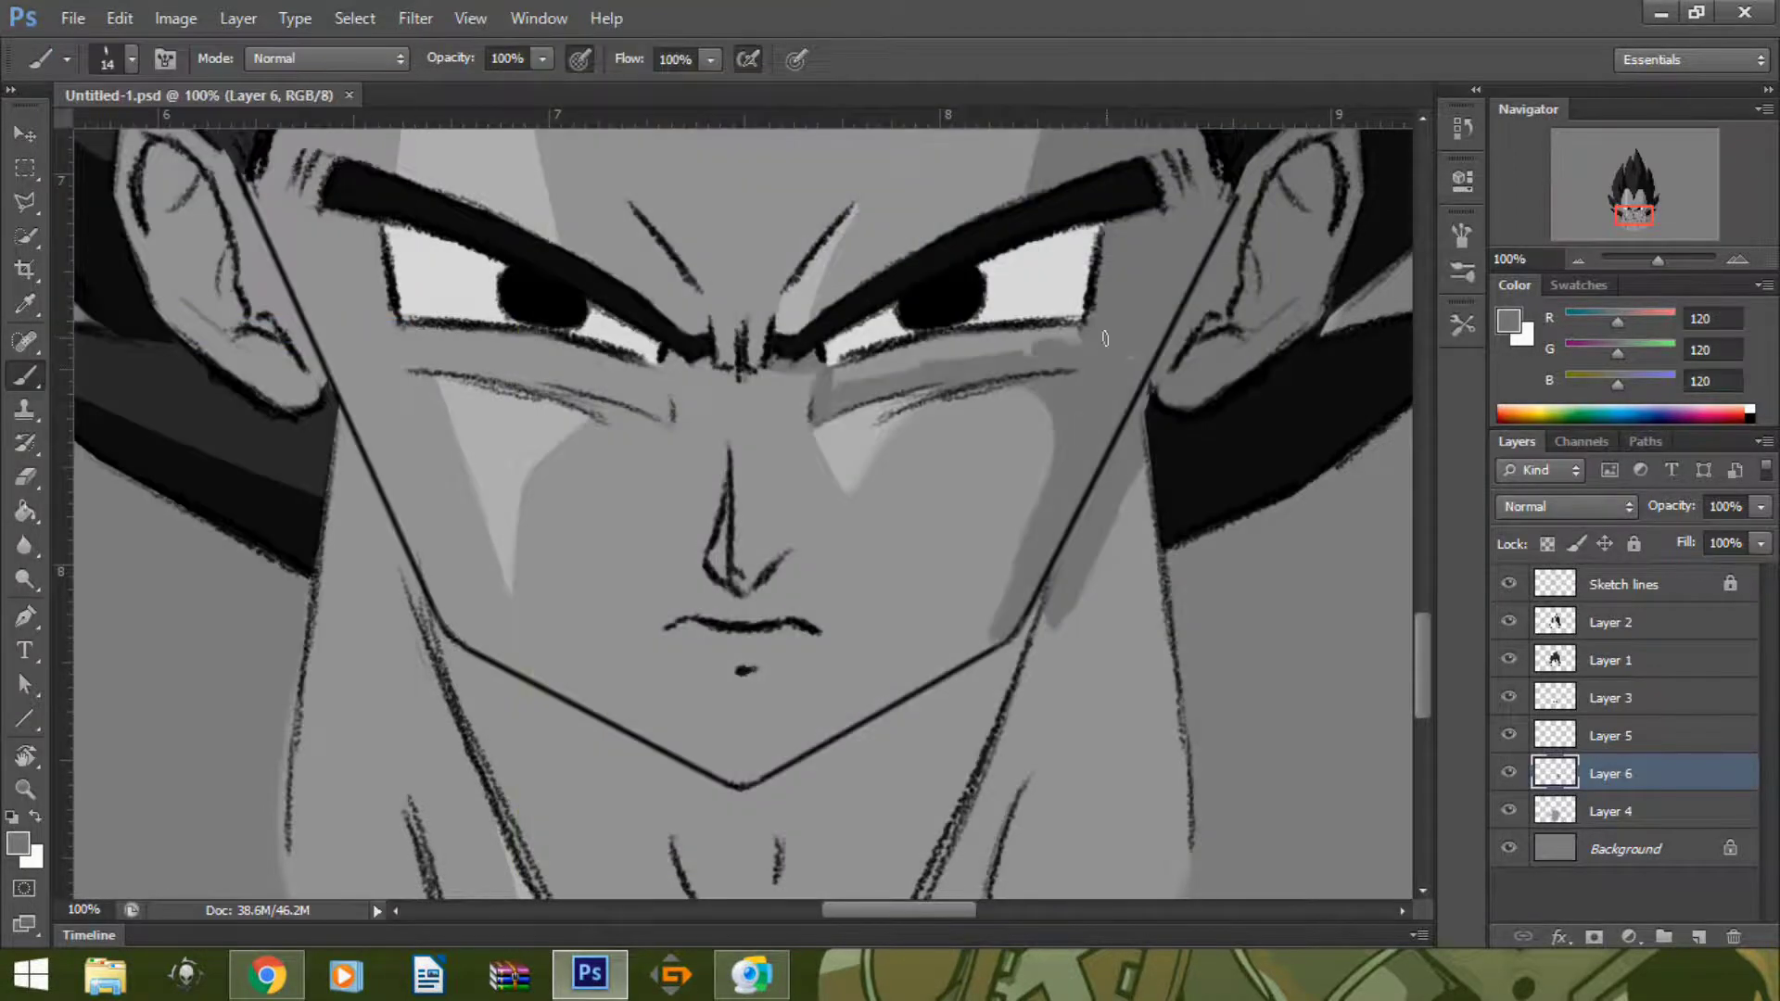
- Add more dark shading under the right eye and beneath the chin
left_click_drag(1075, 338, 827, 400)
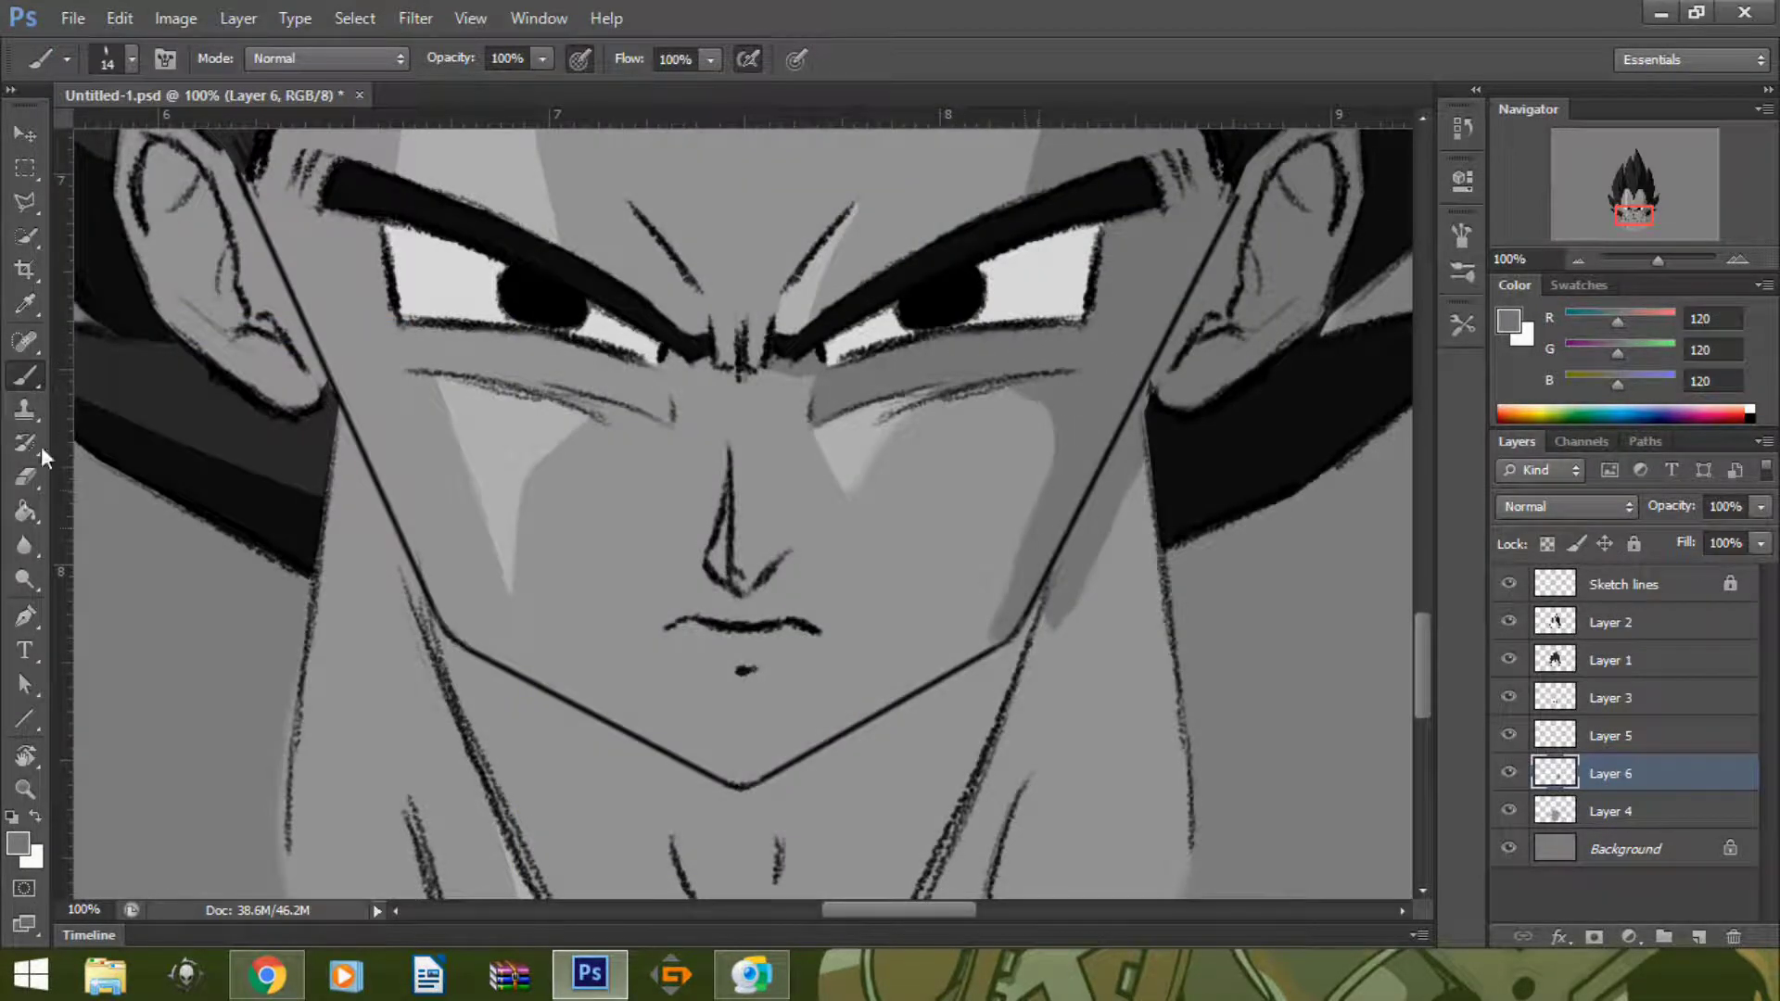
left_click_drag(1426, 638, 1426, 663)
mouse_move(723, 593)
left_mouse_down()
mouse_move(828, 807)
mouse_move(984, 469)
mouse_move(762, 592)
mouse_move(919, 613)
mouse_move(825, 654)
left_mouse_up()
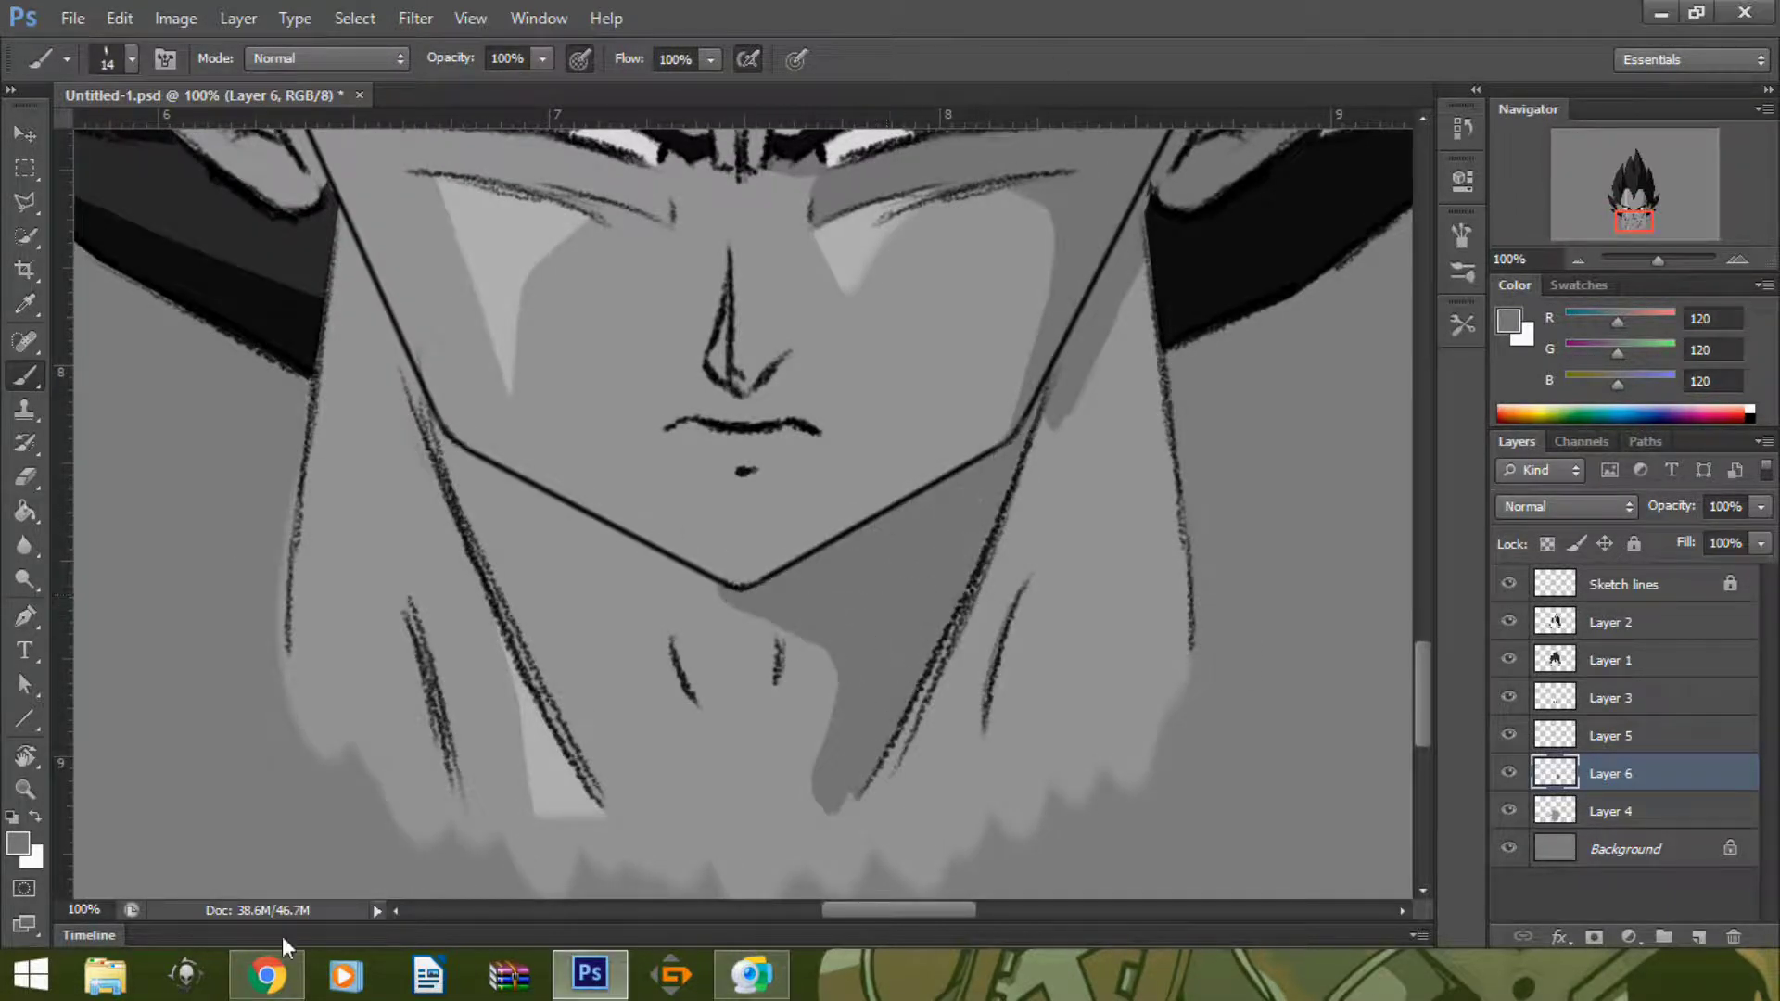
key("e")
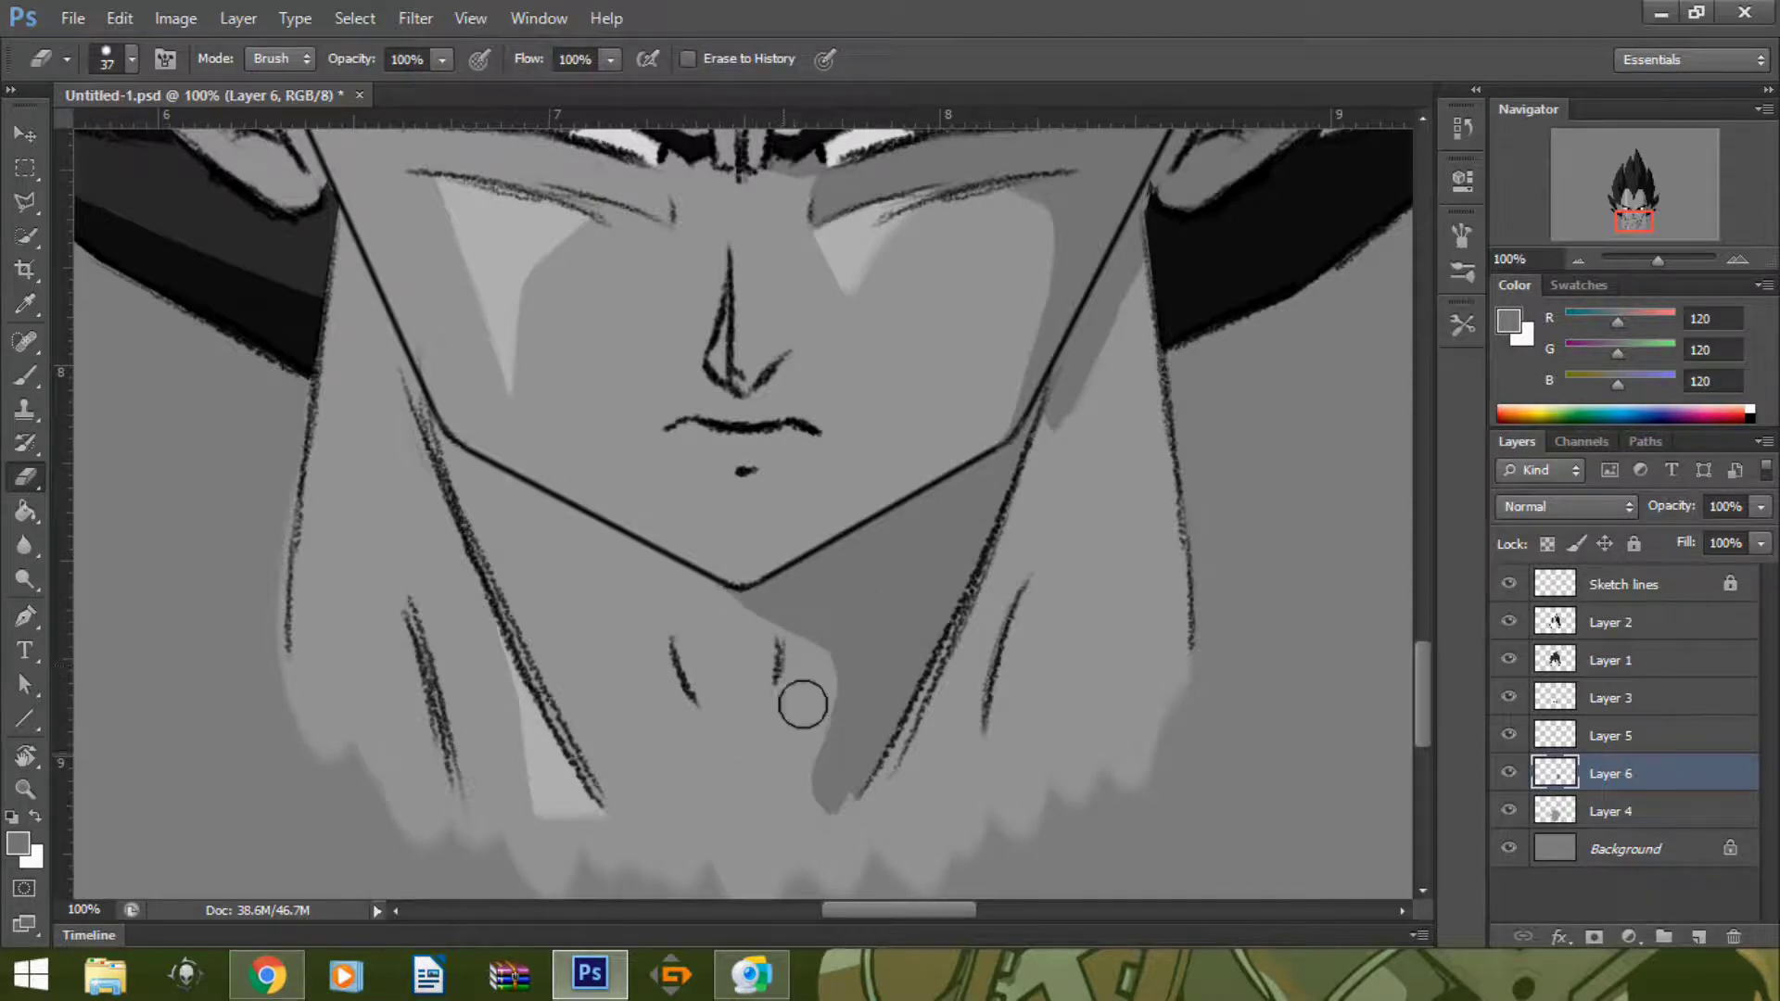
- Brush a dark stroke down the neck's right side and cover its light patch with grey
key("b")
key("ctrl+minus")
key("ctrl+minus")
key("ctrl+minus")
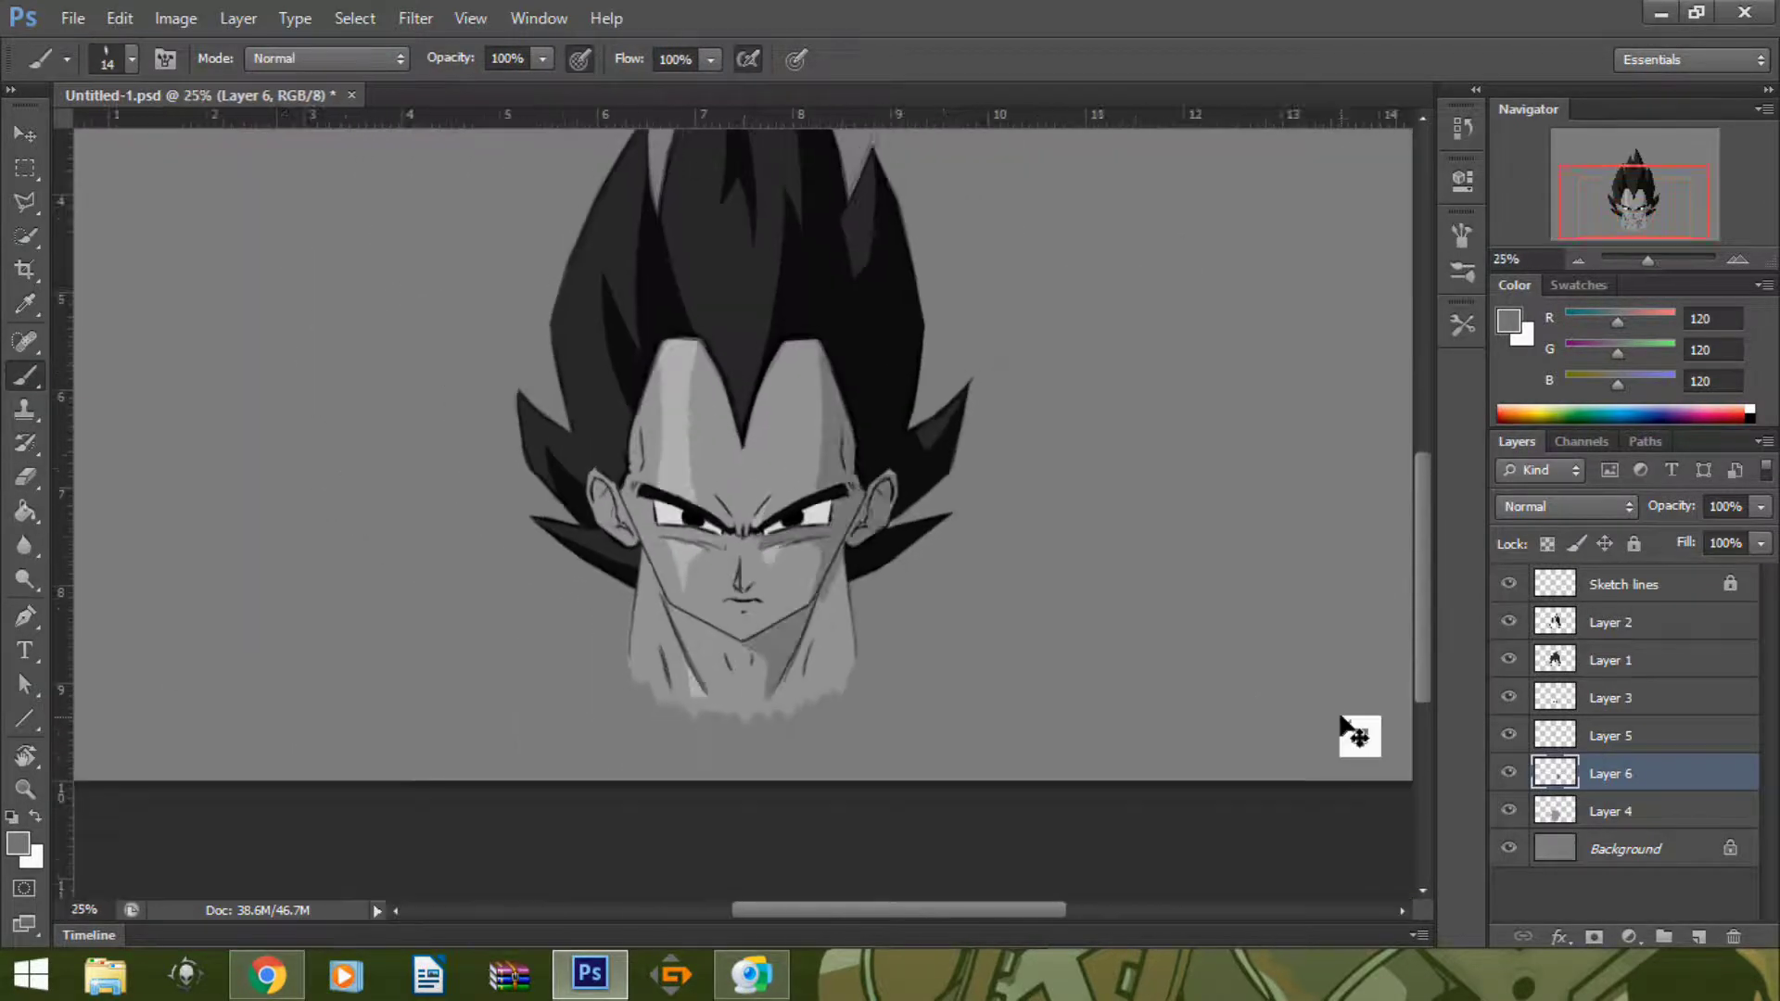
key("ctrl+plus")
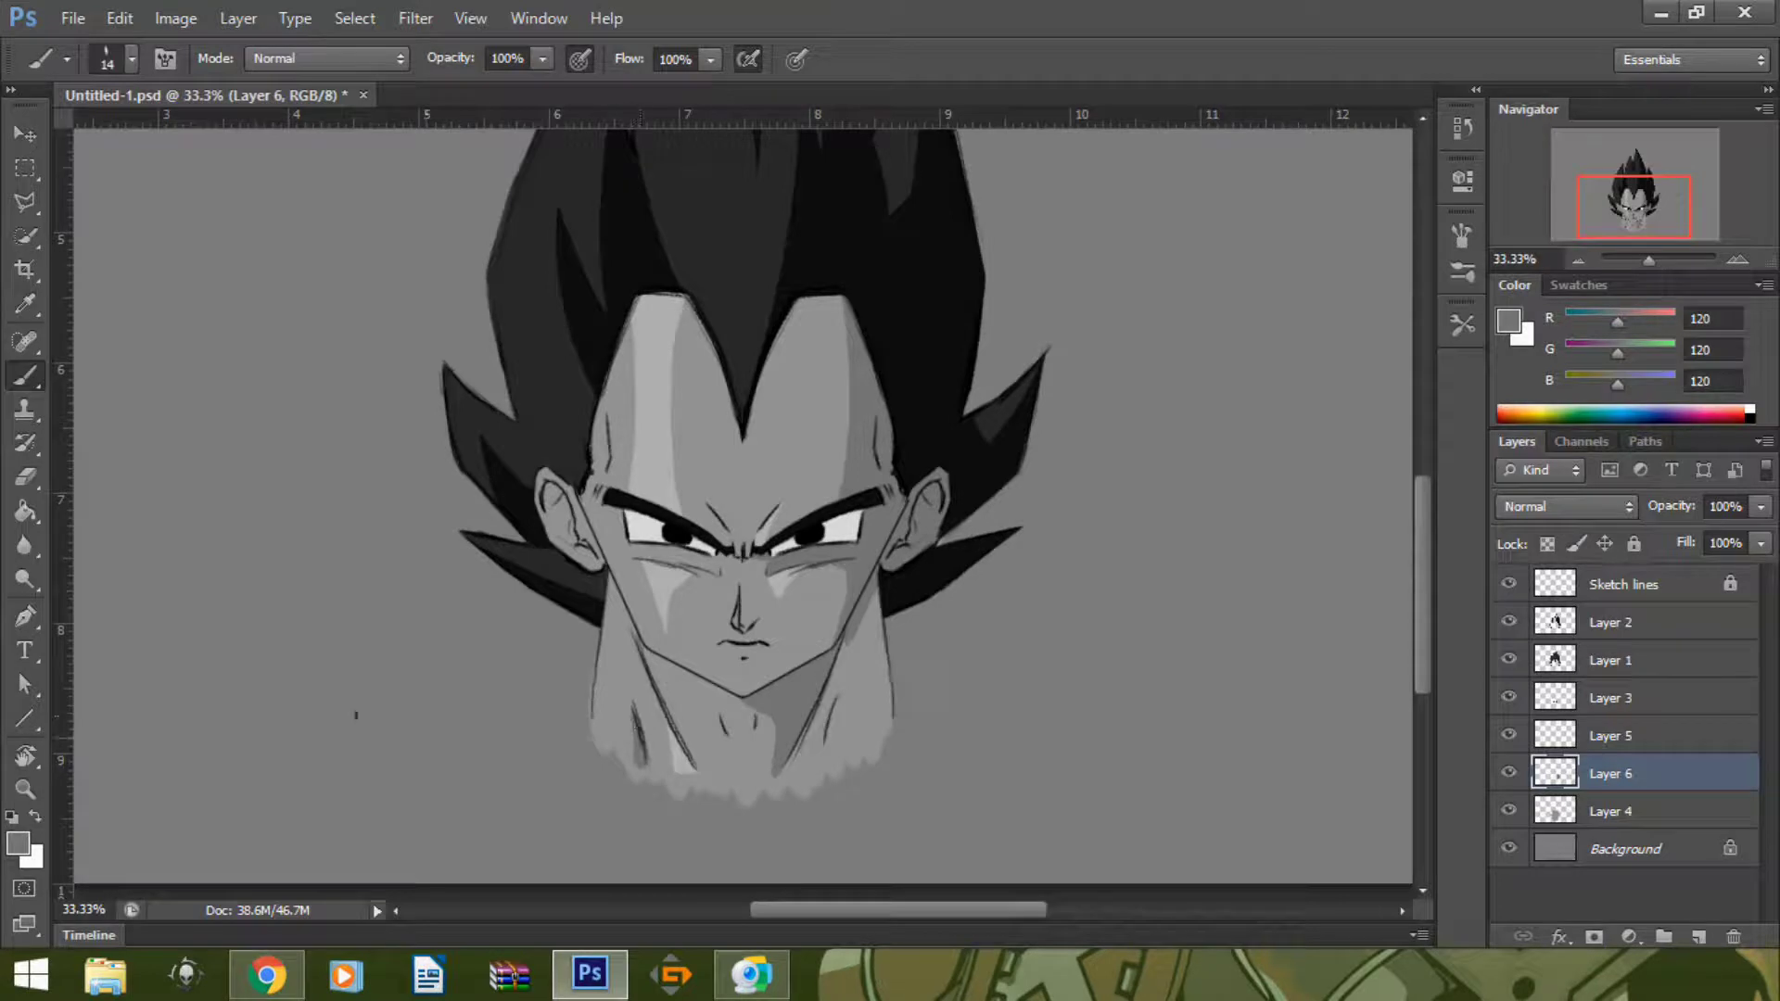
left_click_drag(829, 702, 825, 741)
key("e")
key("b")
key("e")
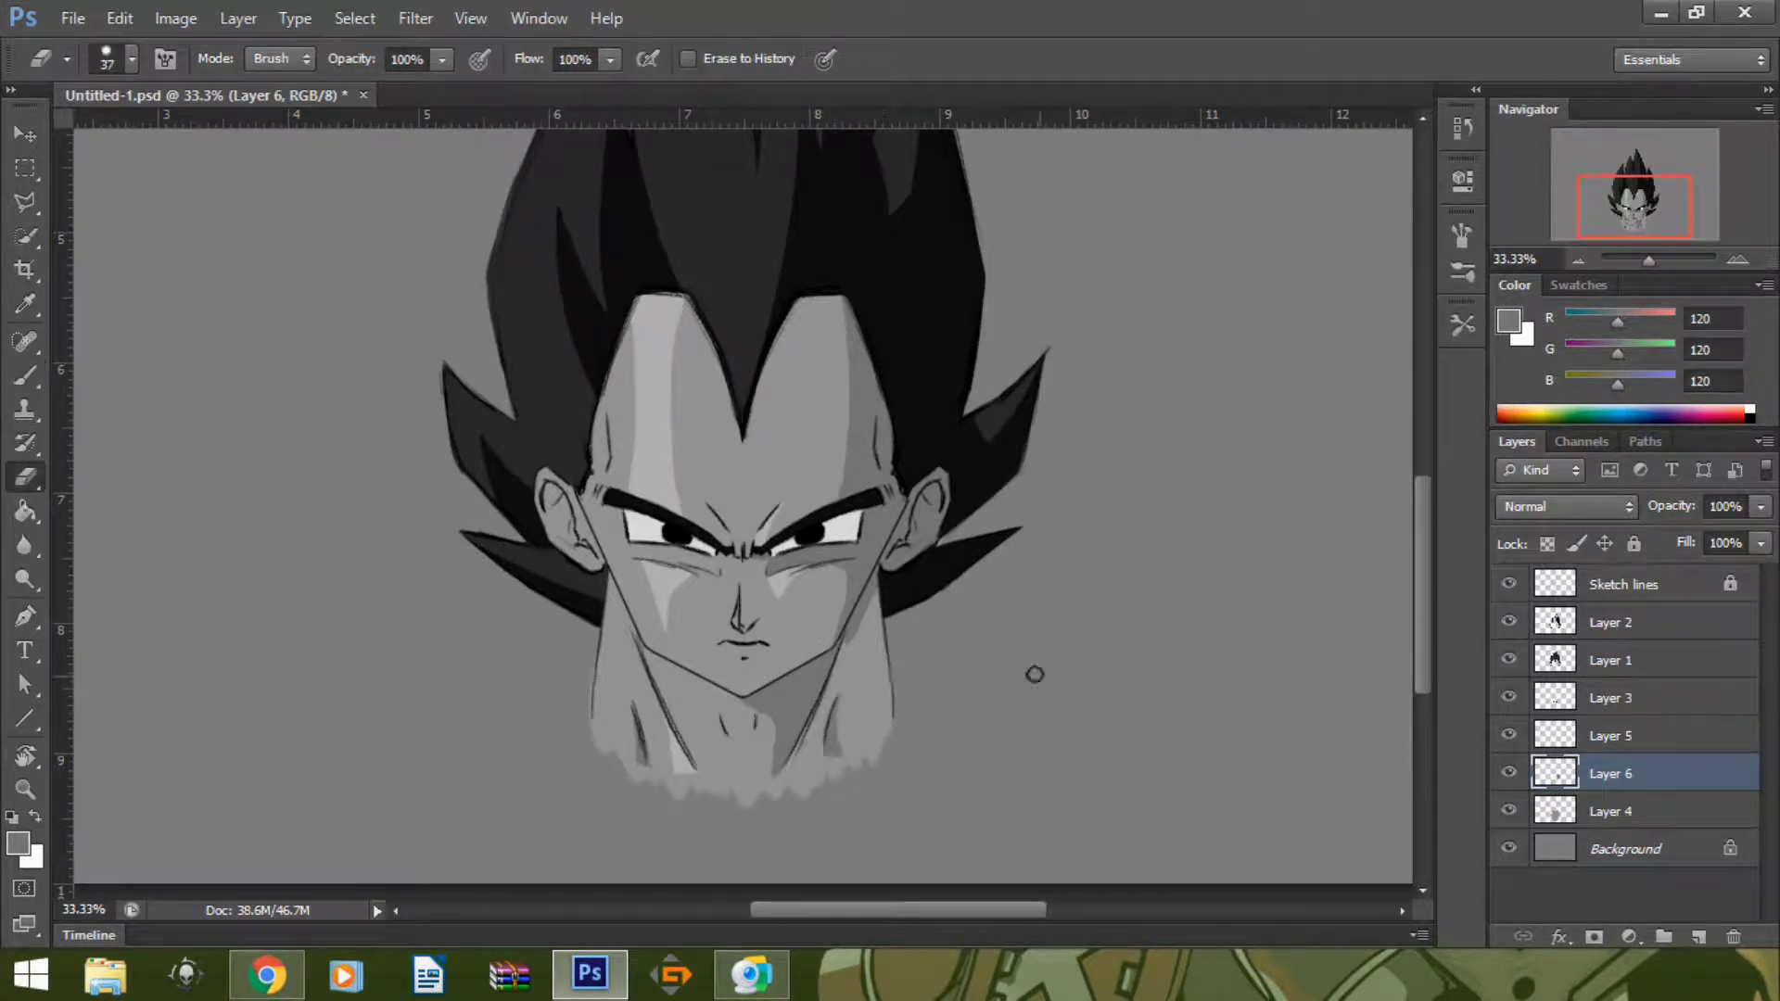
key("b")
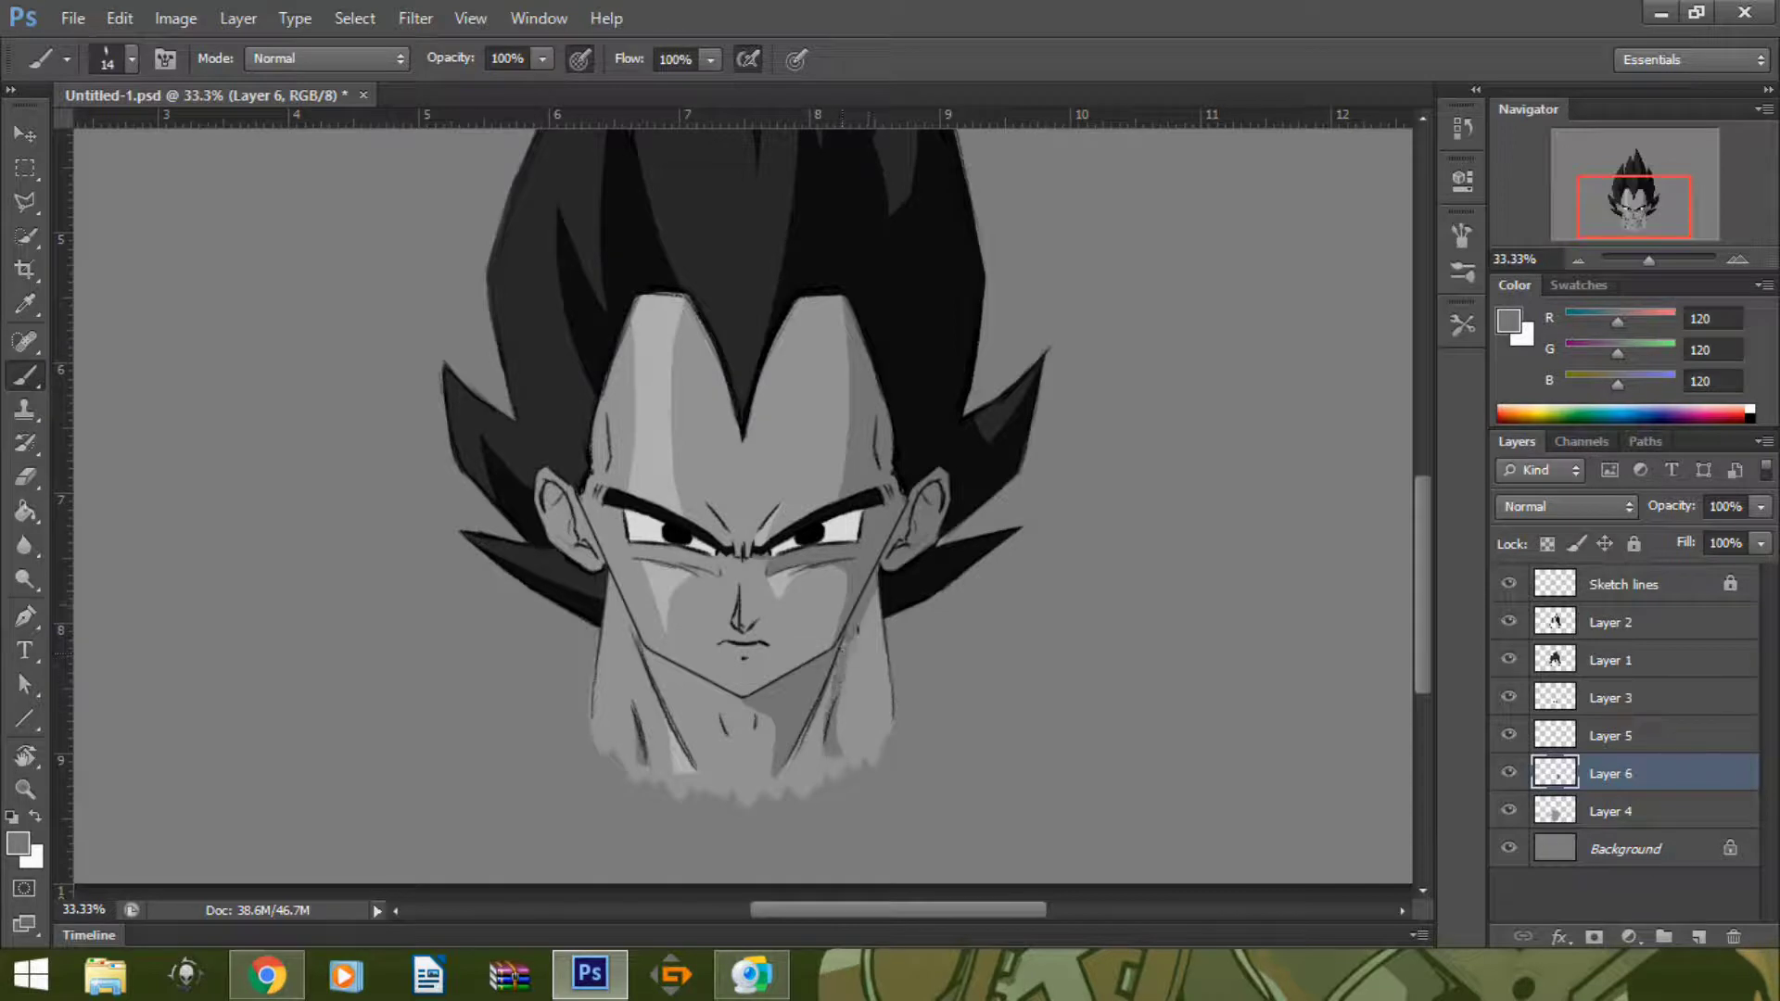
left_click_drag(872, 676, 872, 764)
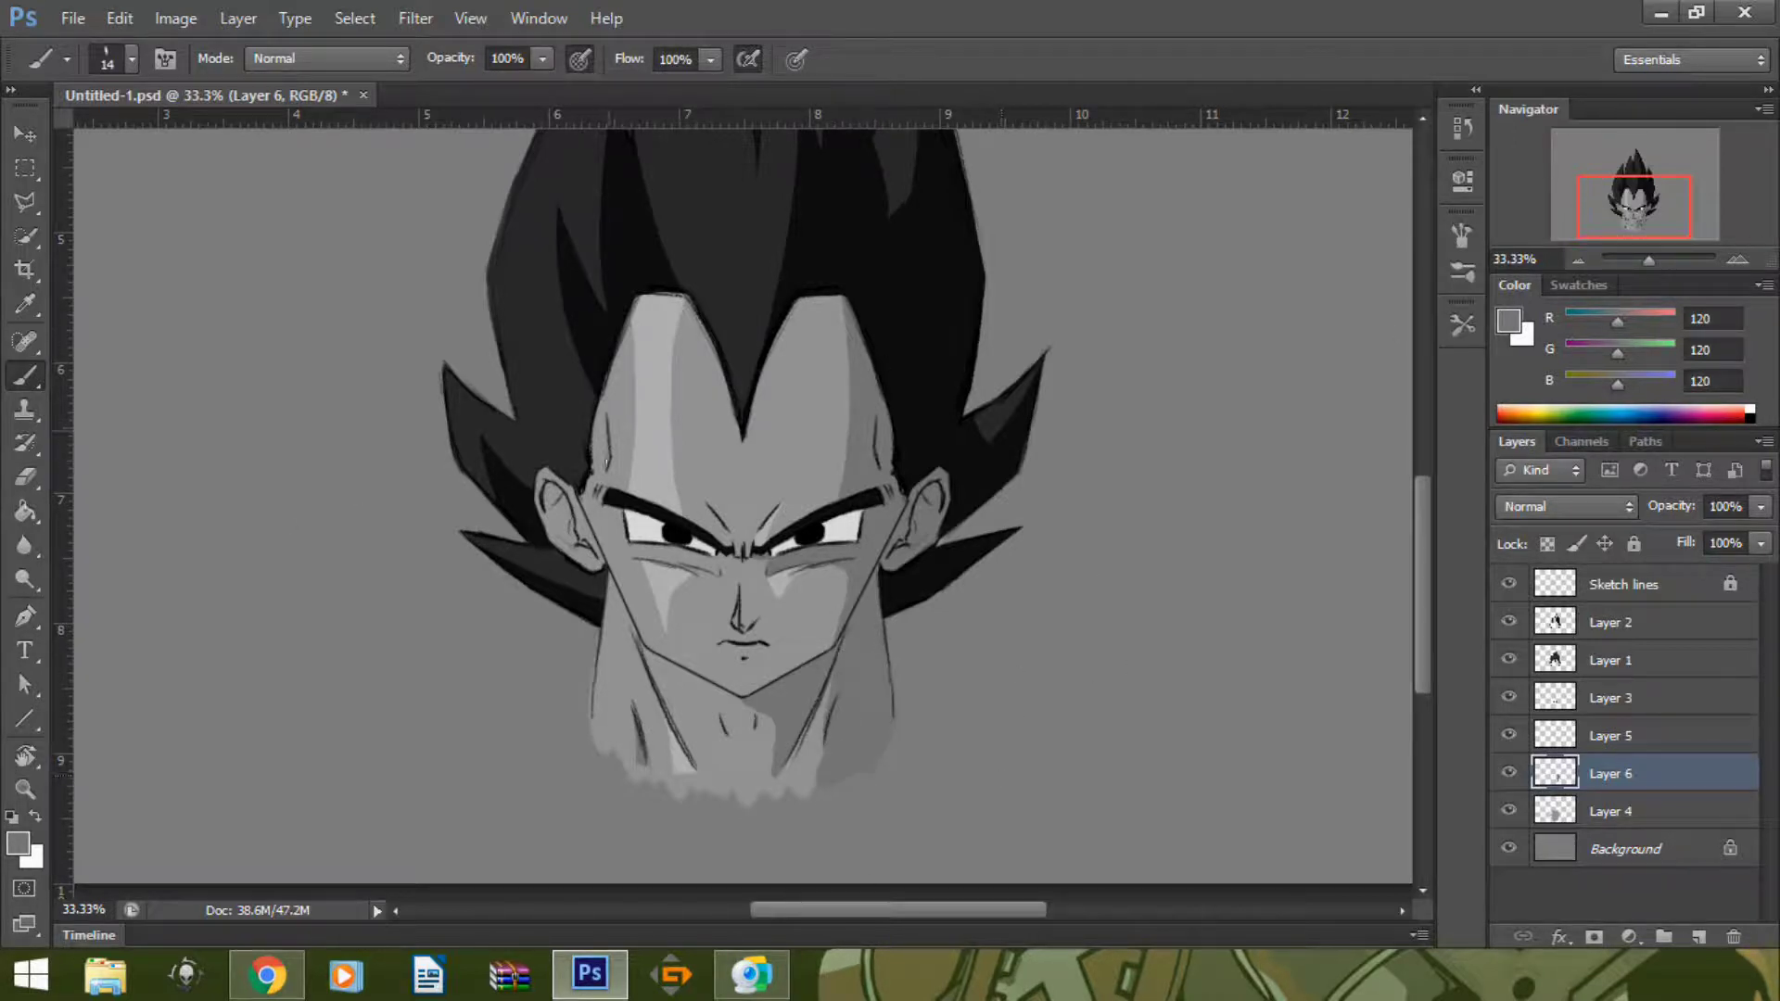
- Sample darker and mid greys from the drawing and erase around the eyes
key("ctrl+plus")
key("ctrl+plus")
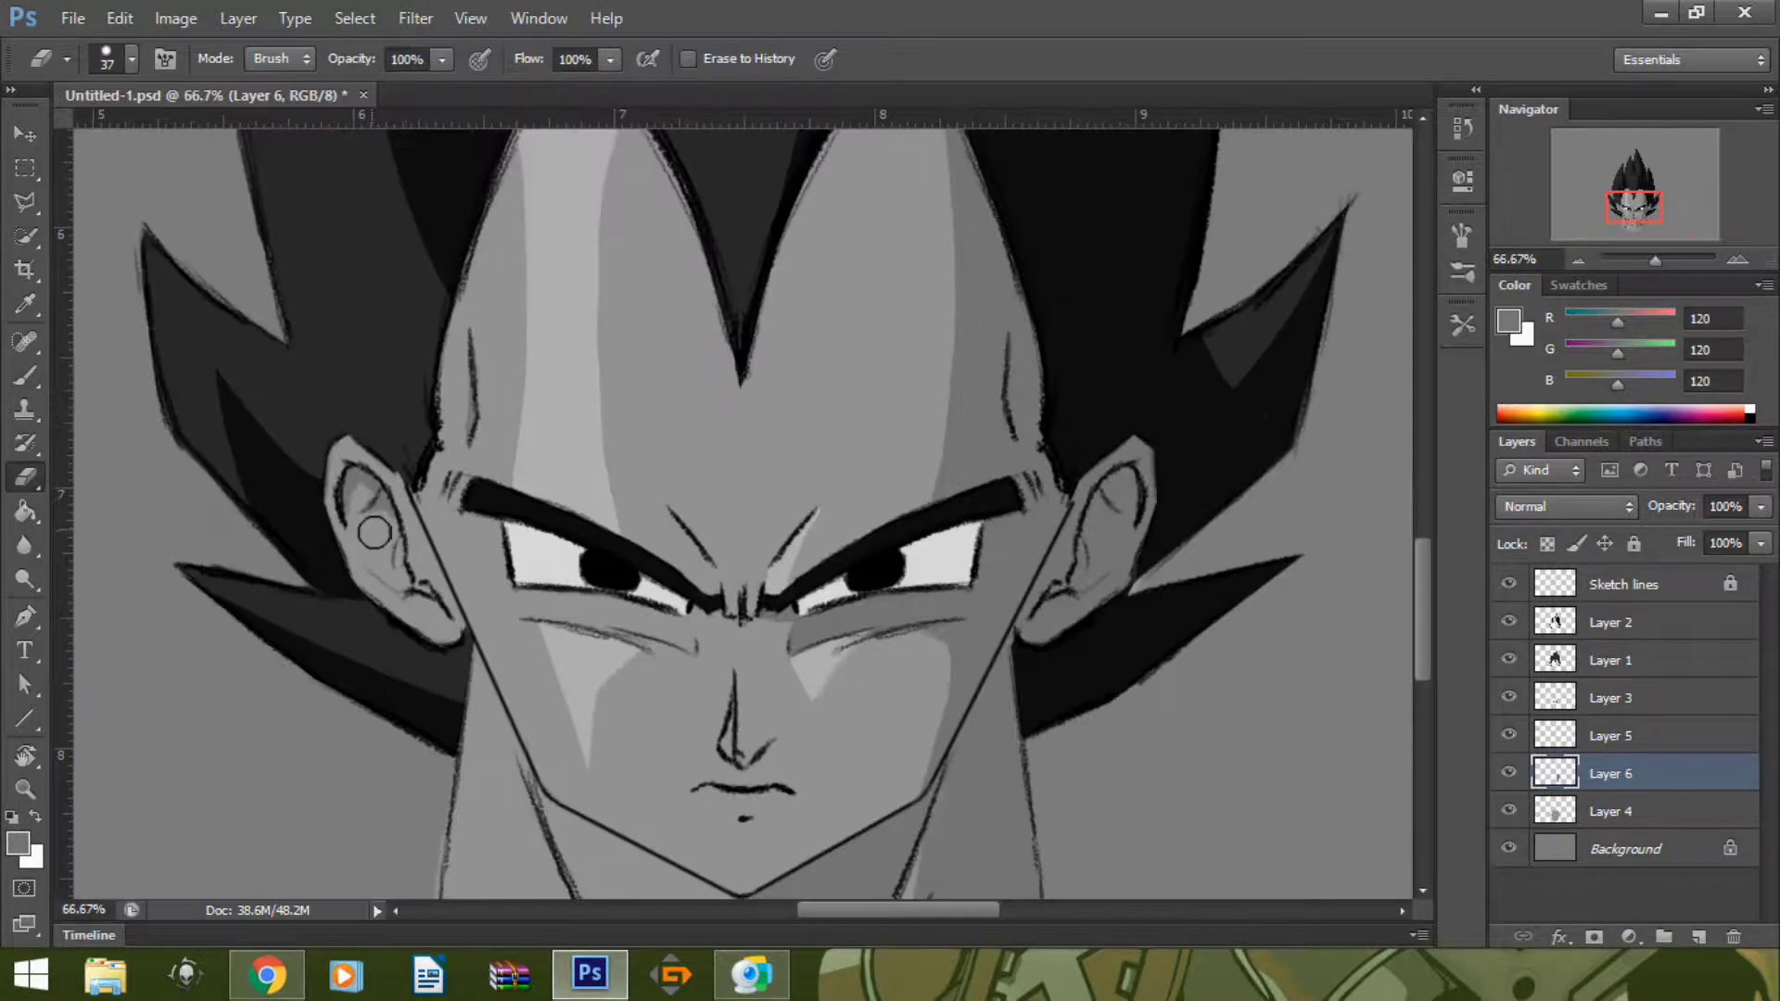
left_click(1141, 429, "alt")
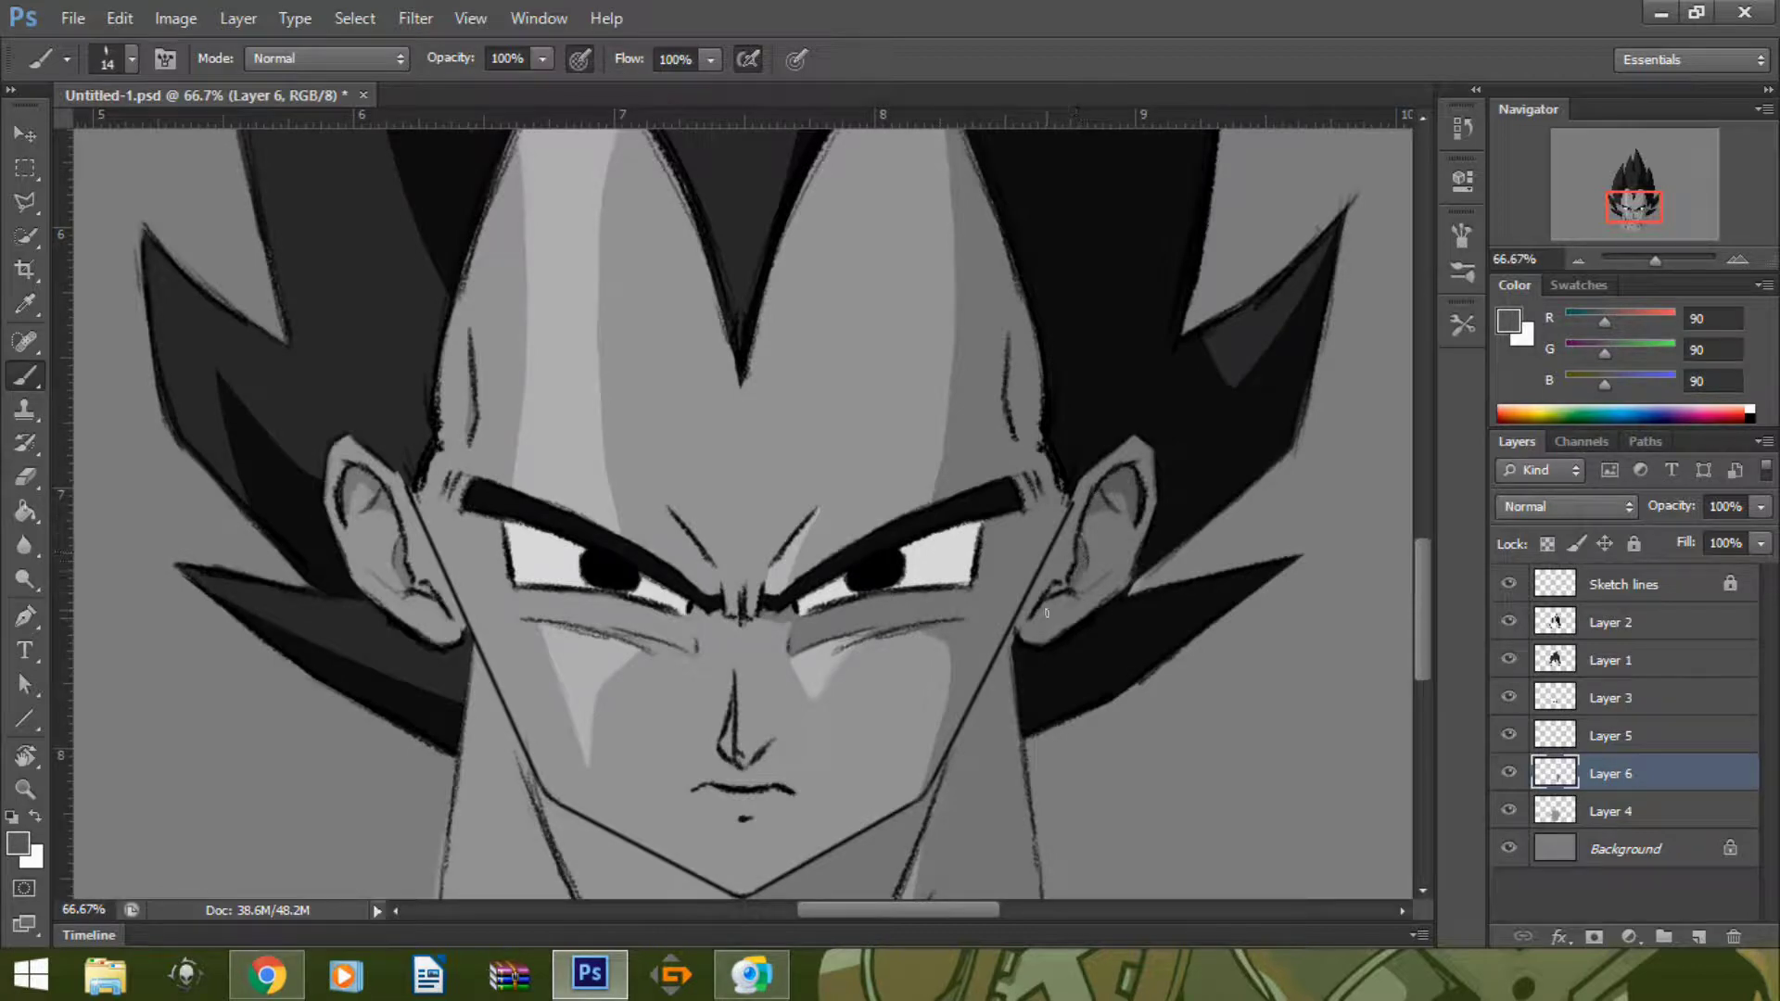
scroll(1044, 637, "down", 3)
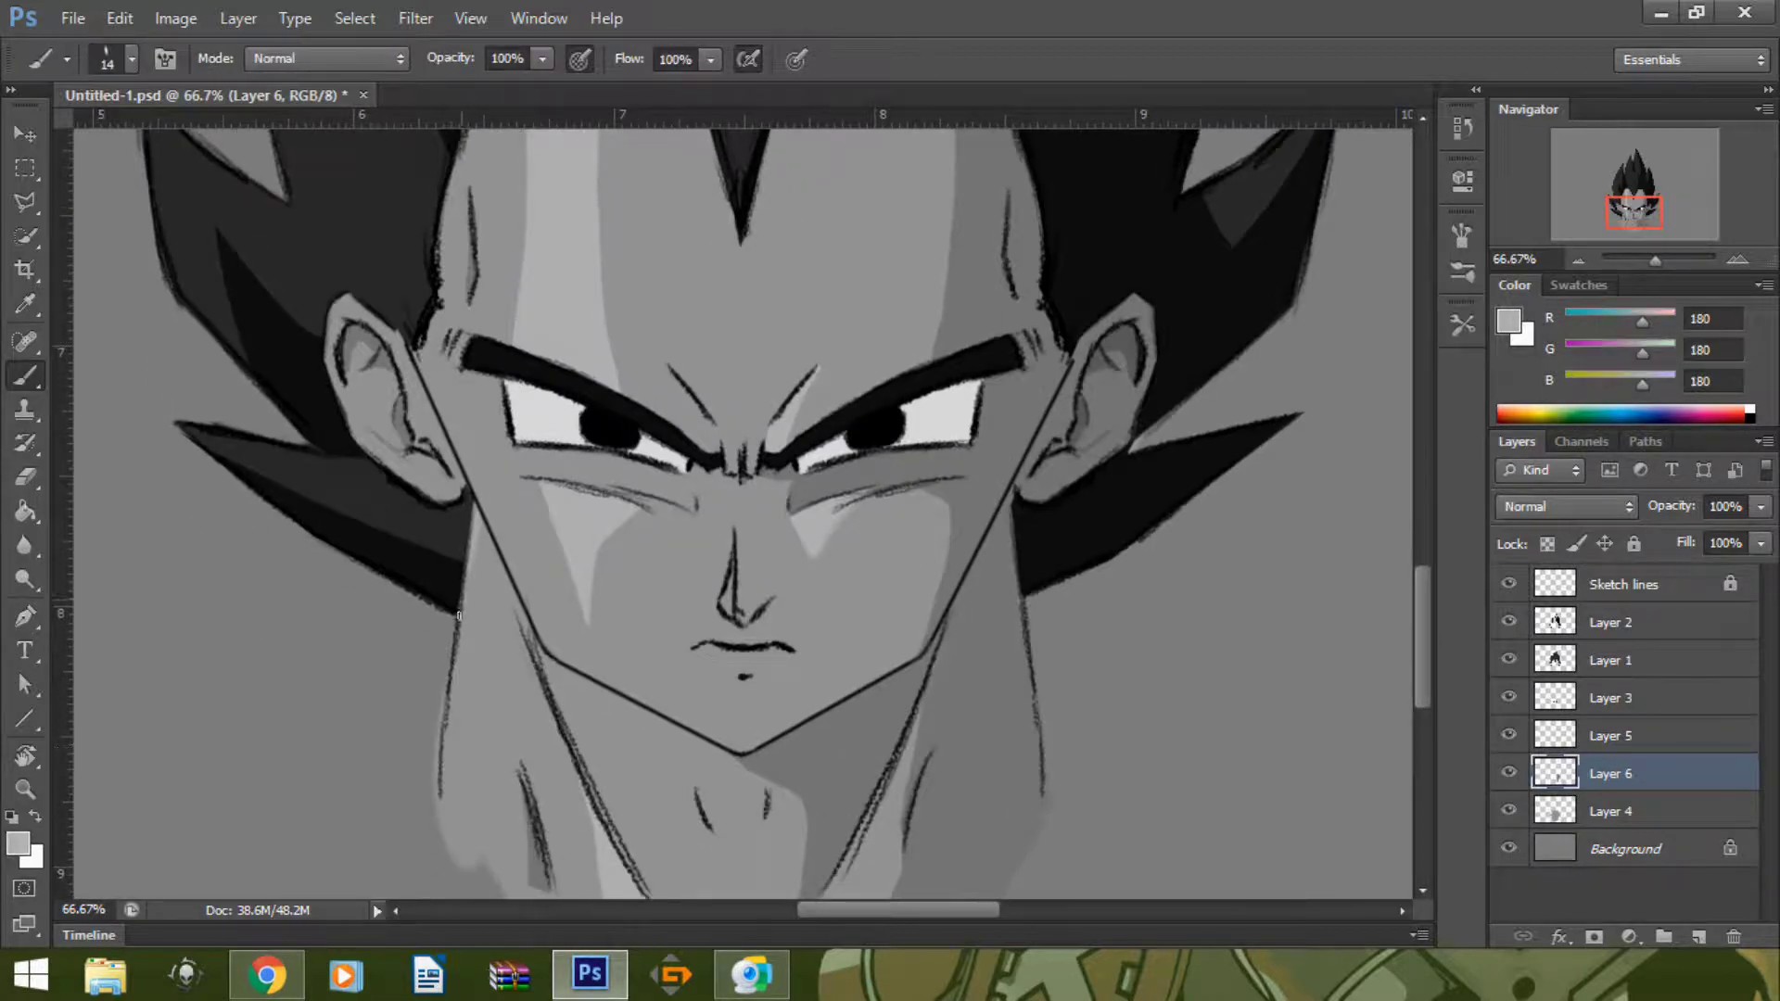
left_click(717, 887, "alt")
key("ctrl+minus")
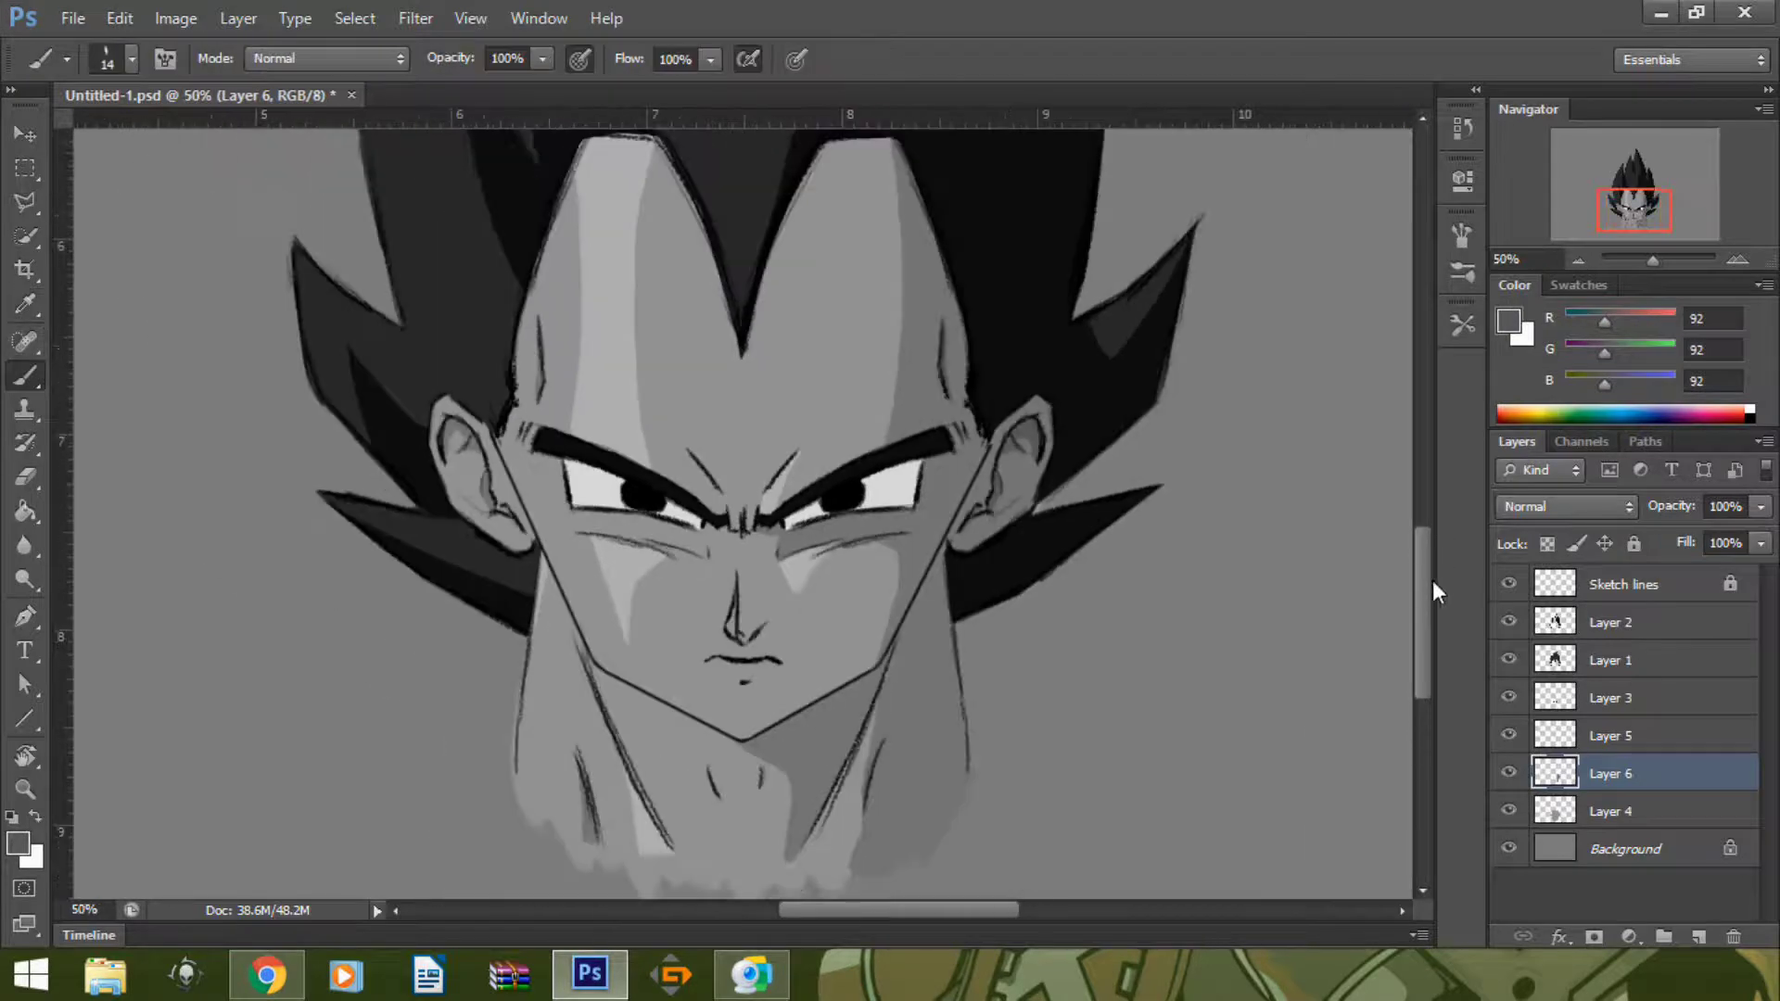
scroll(470, 536, "up", 1)
left_click(470, 536, "alt")
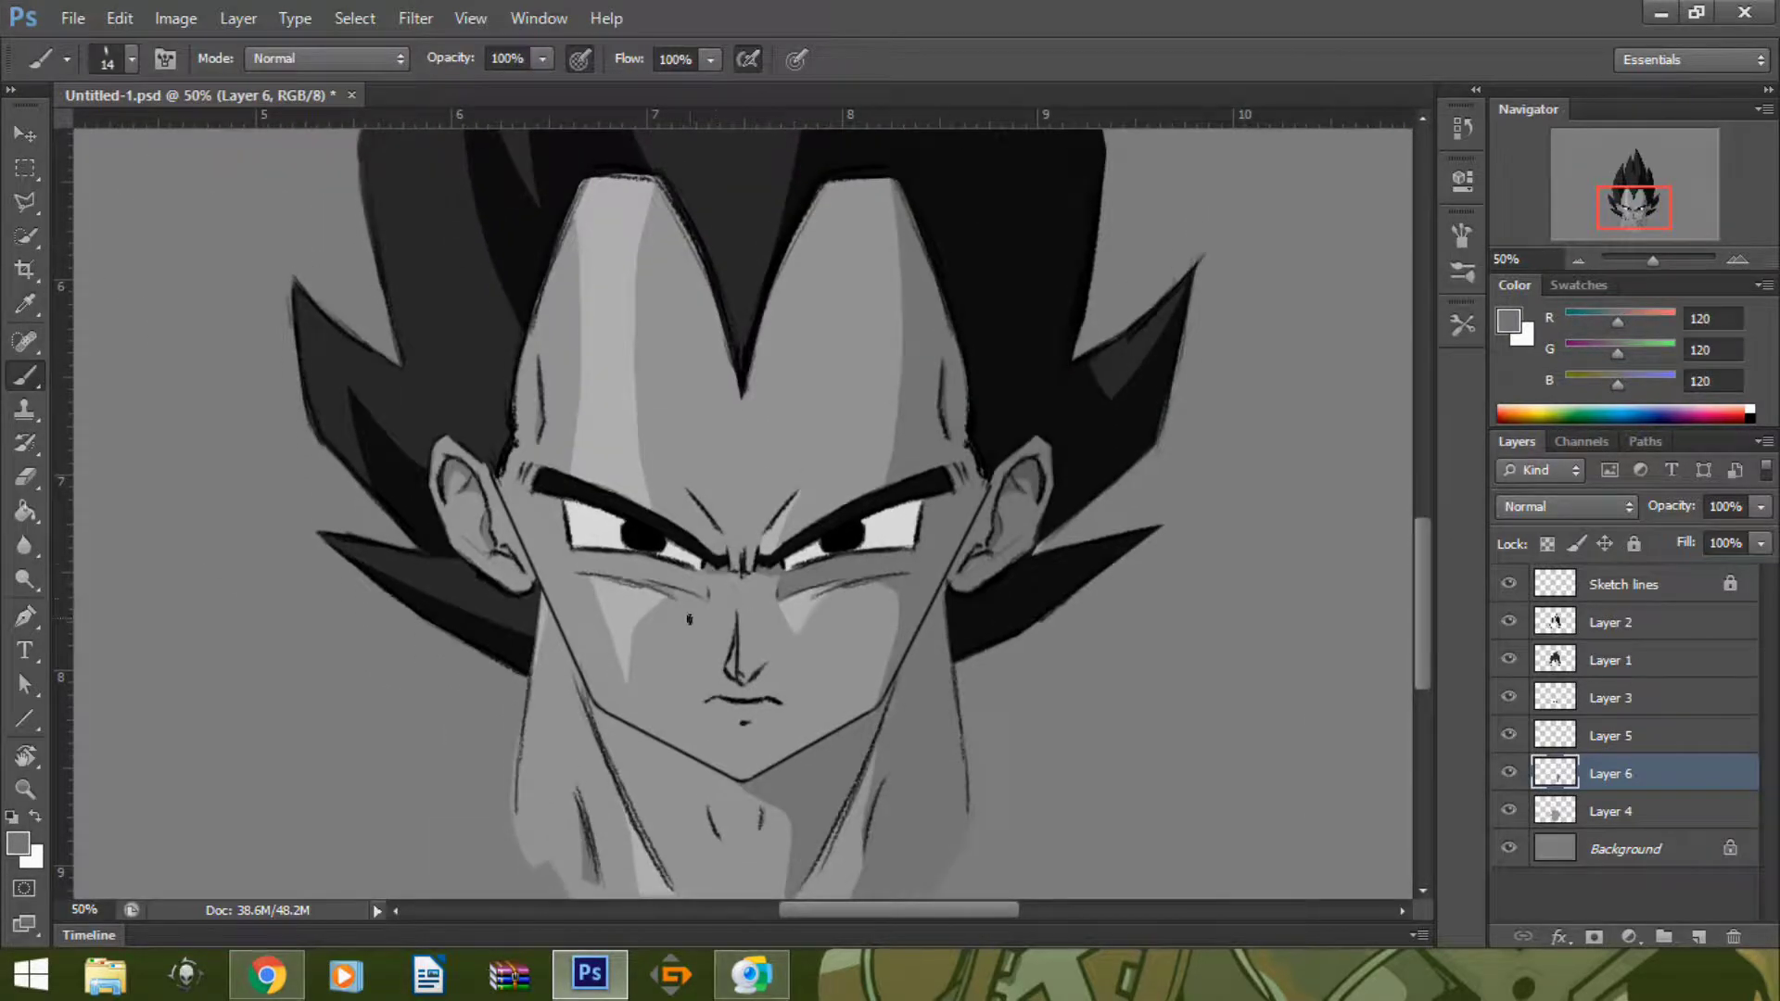
key("ctrl+plus")
key("ctrl+plus")
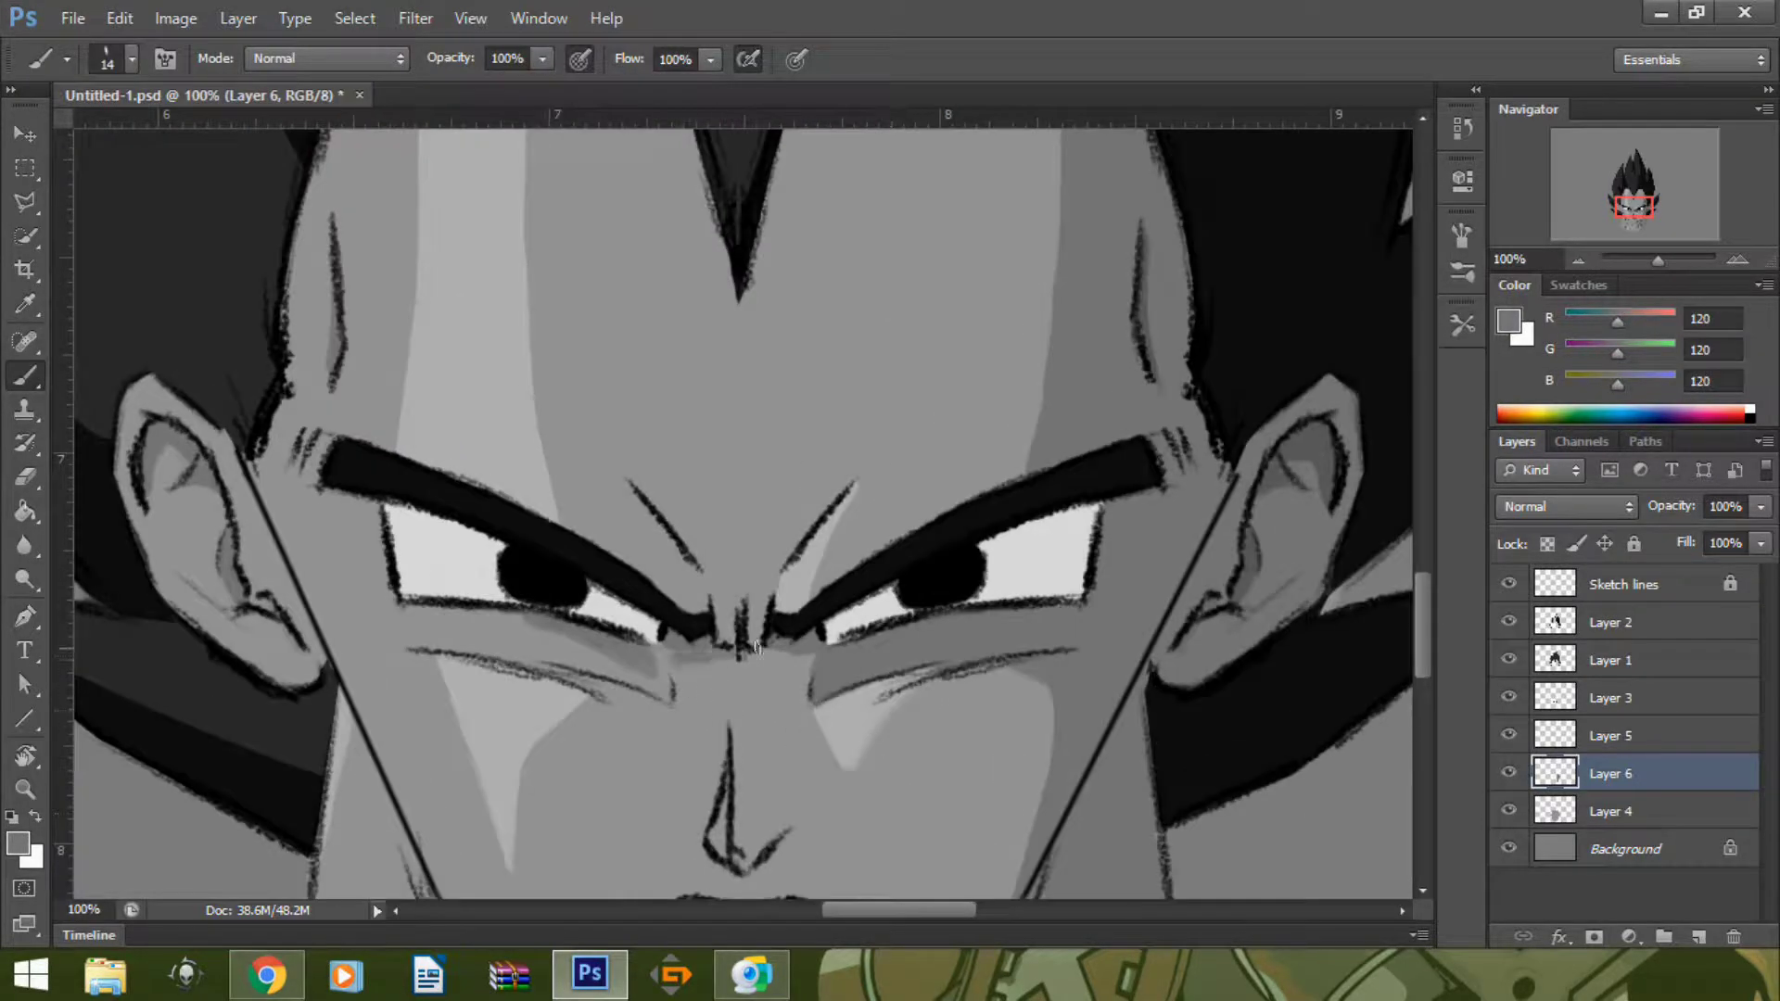
key("e")
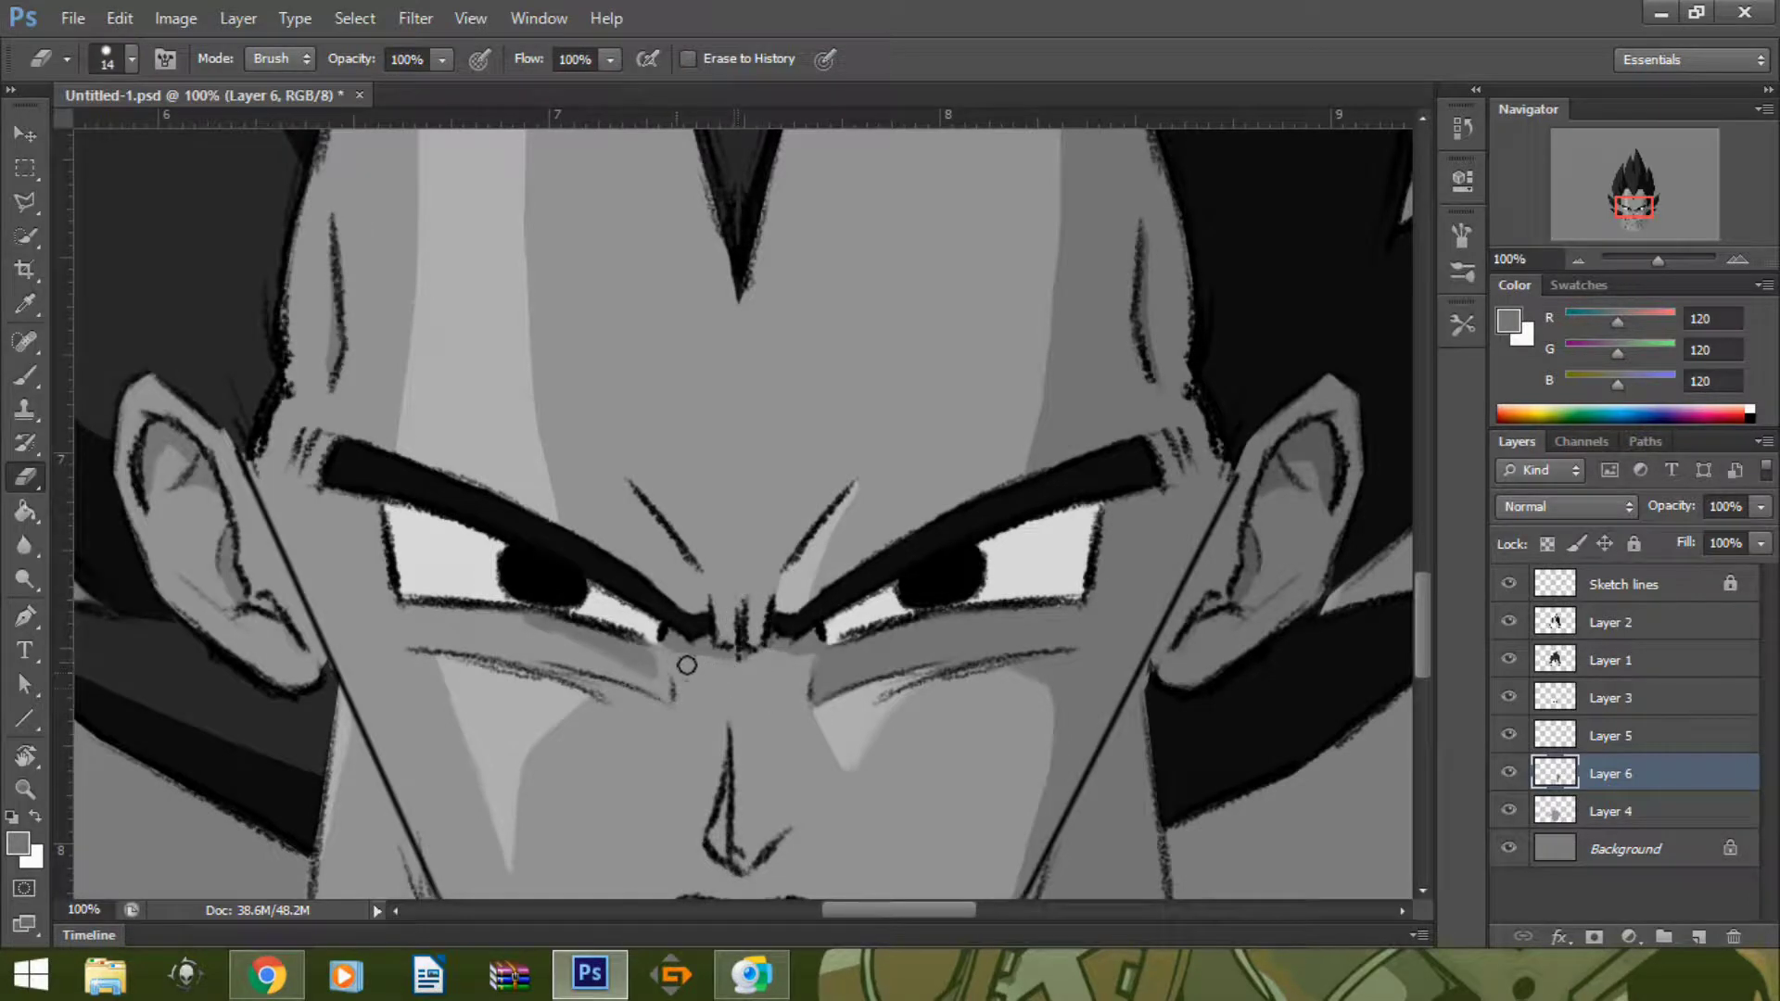
key("ctrl+minus")
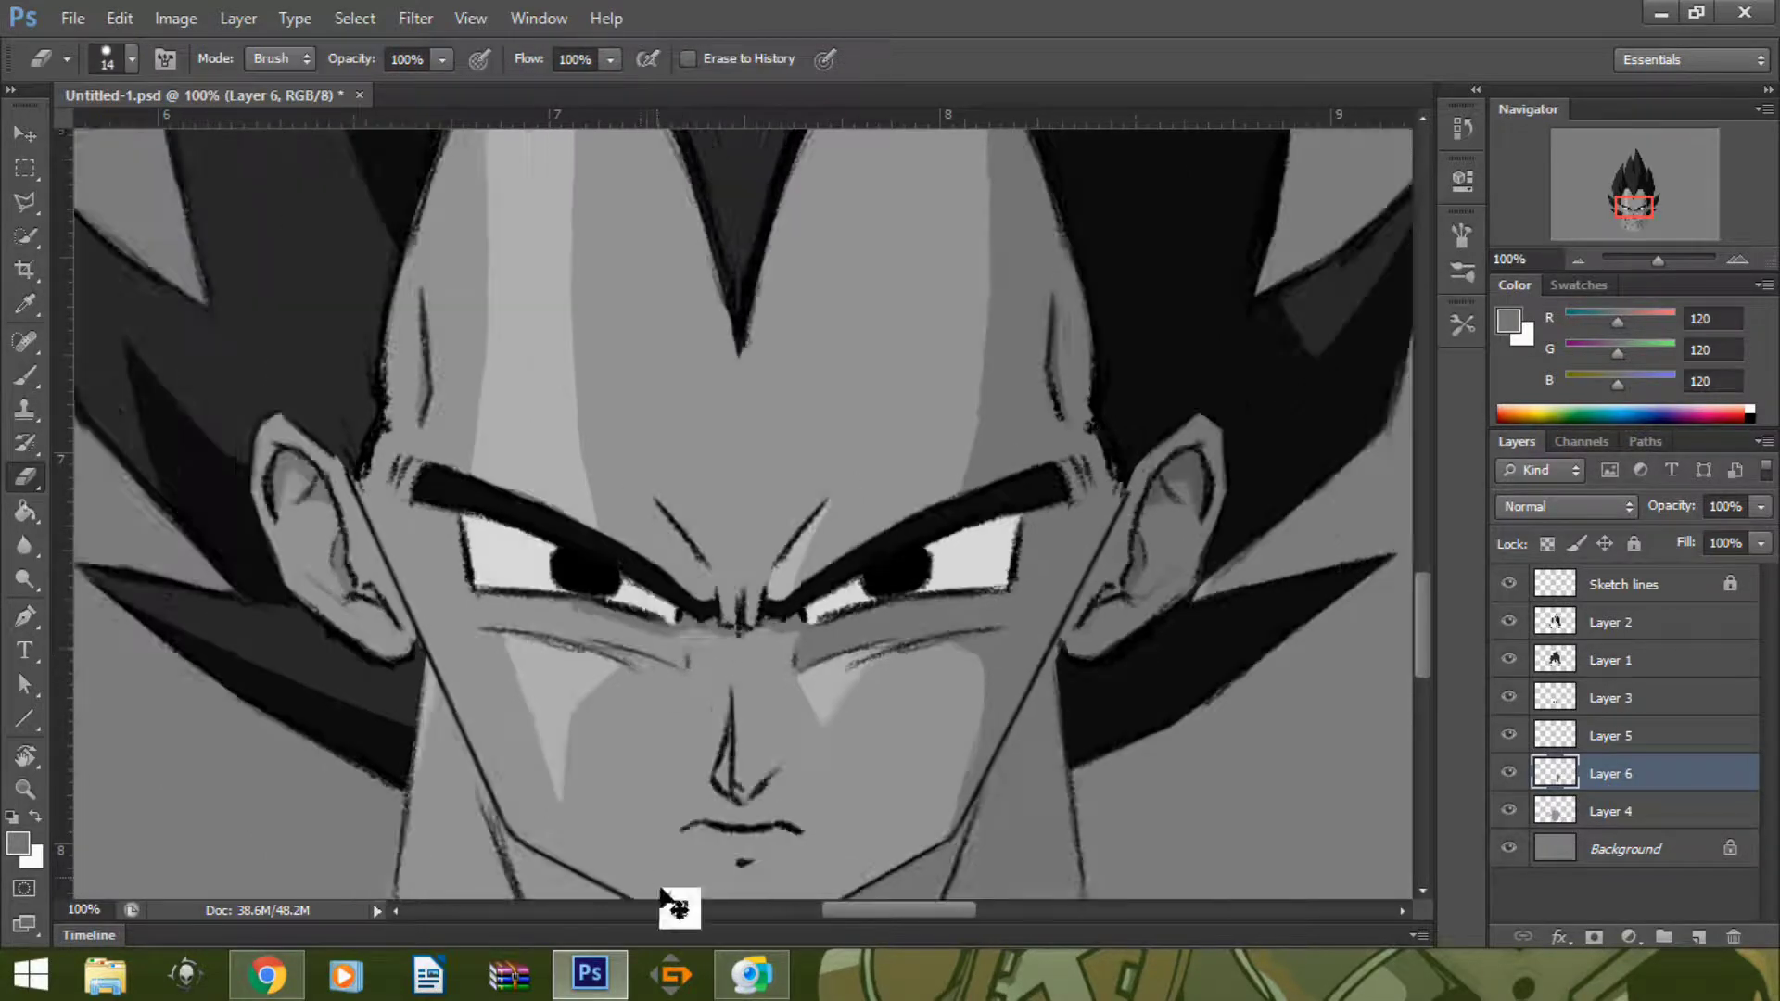
key("ctrl+minus")
key("b")
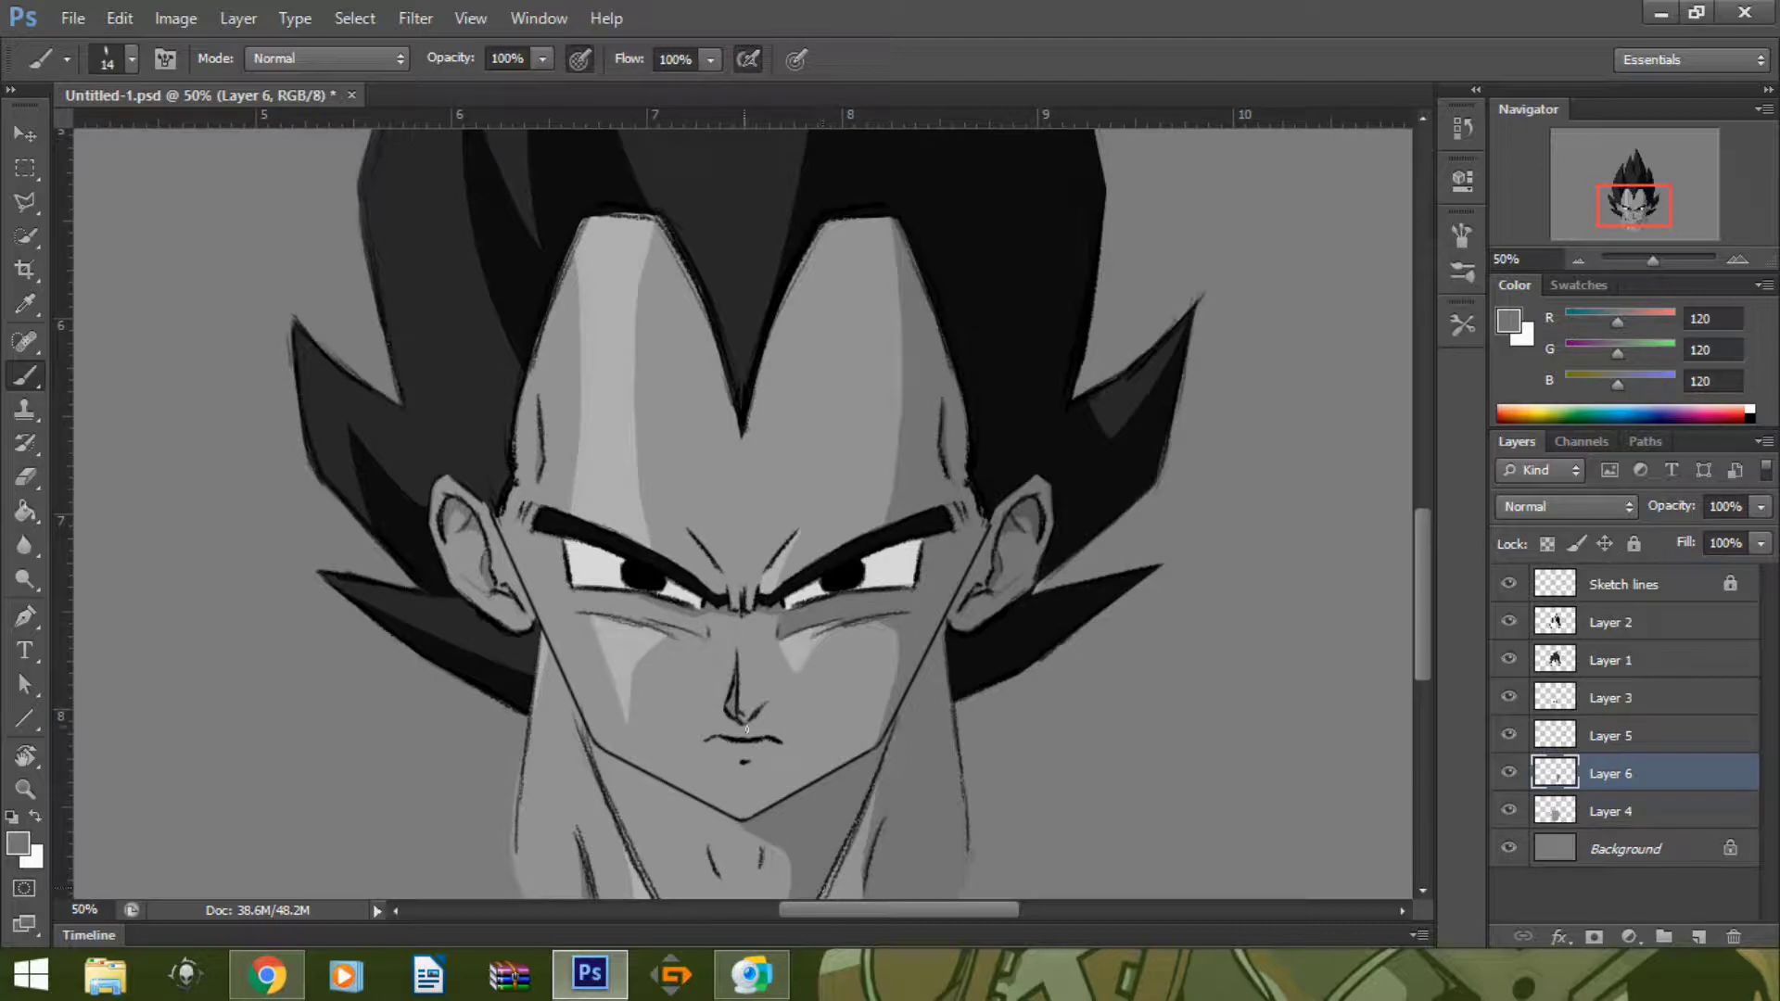
- Paint a darker grey shadow wedge along the neck's right edge under the chin
left_click_drag(959, 793, 959, 654)
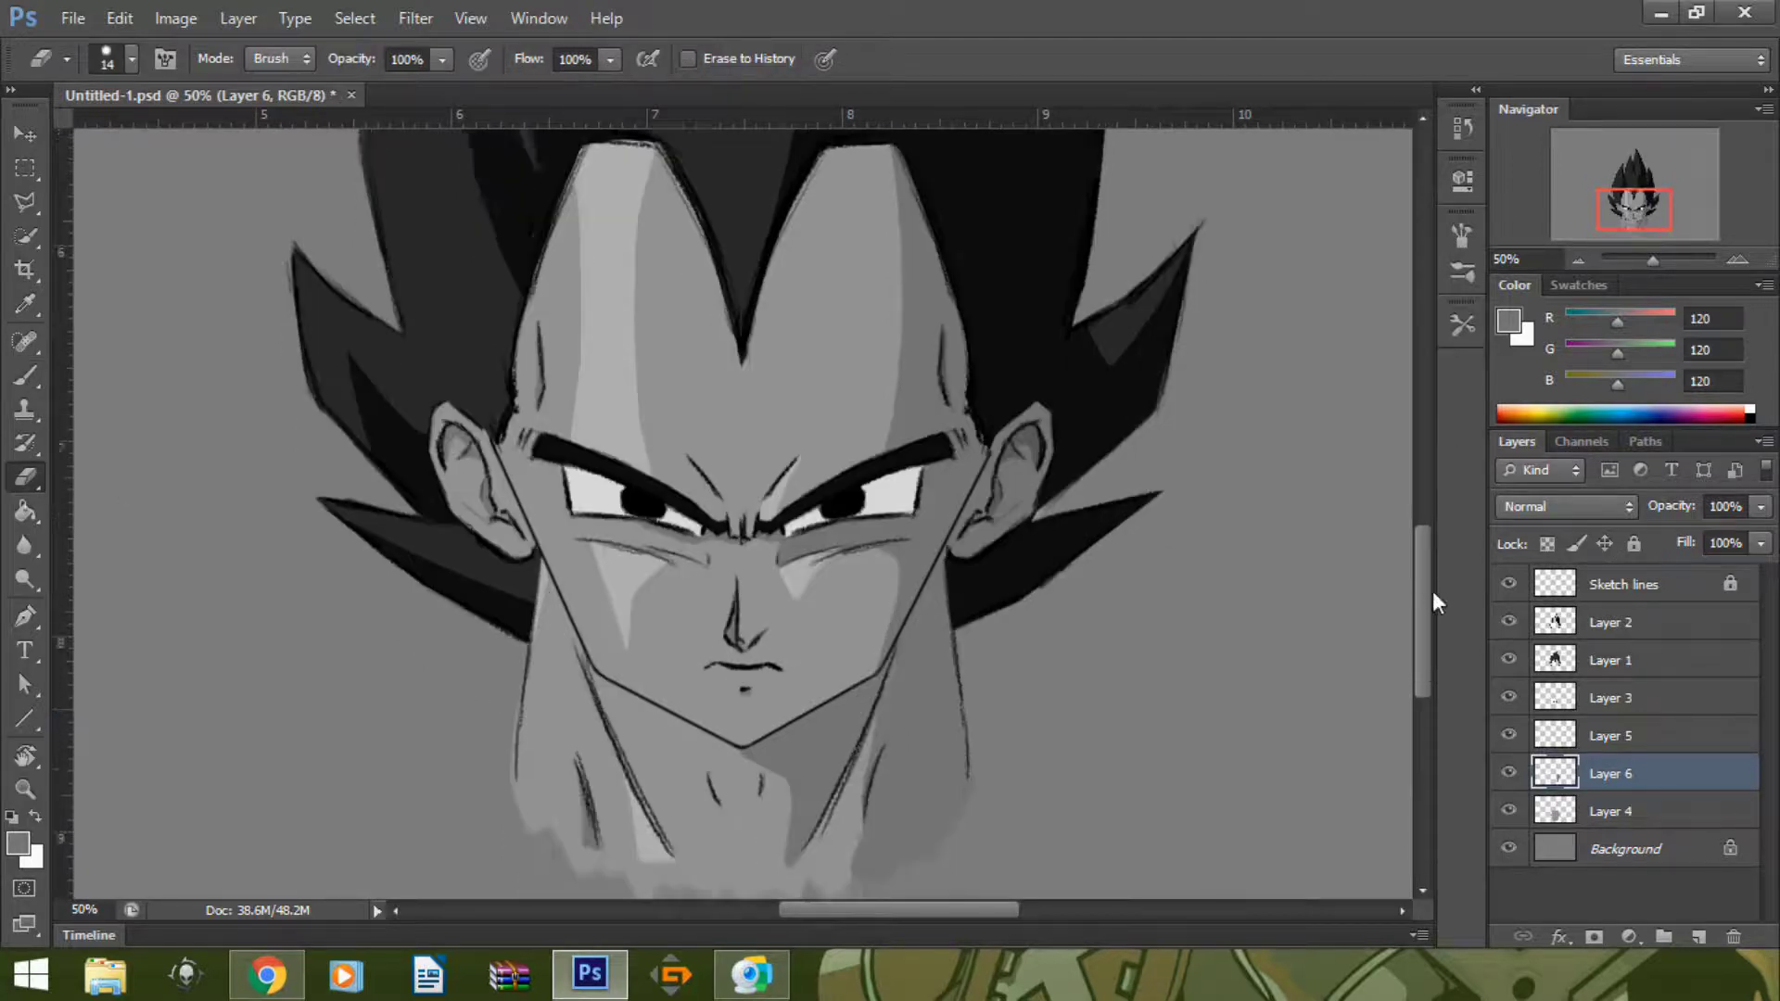
left_click(635, 616, "alt")
left_click(712, 653, "alt")
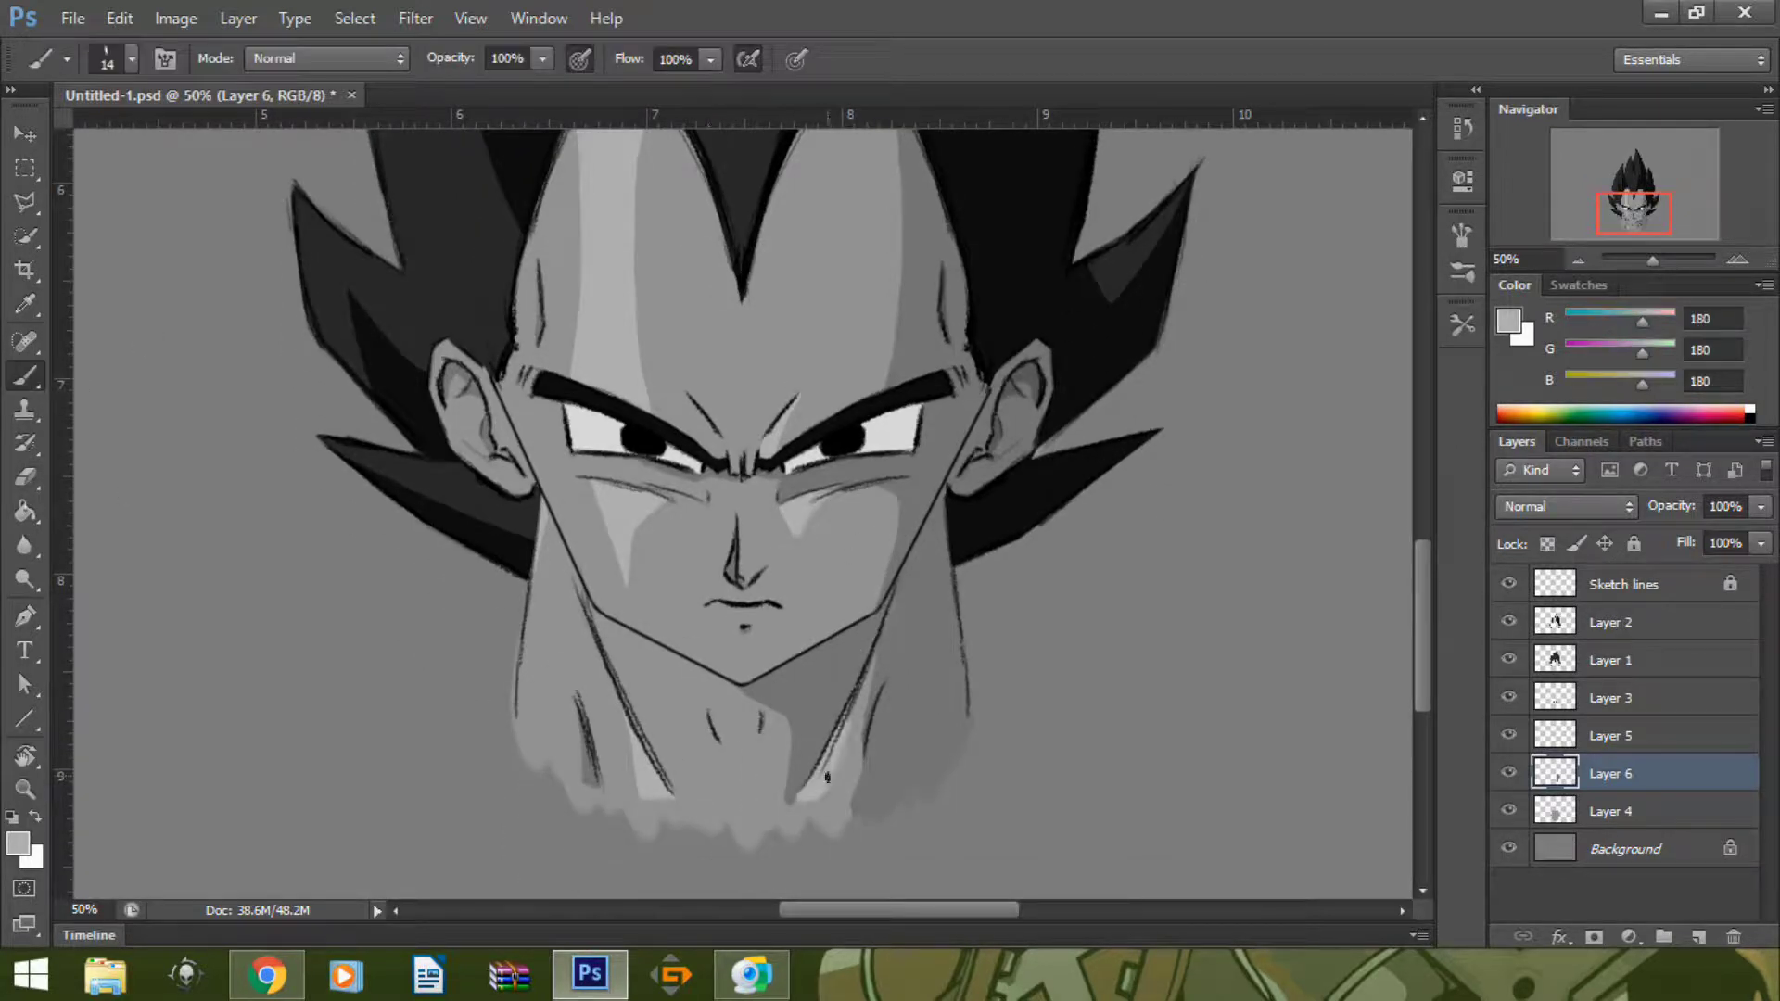
key("e")
key("b")
left_click(757, 686, "alt")
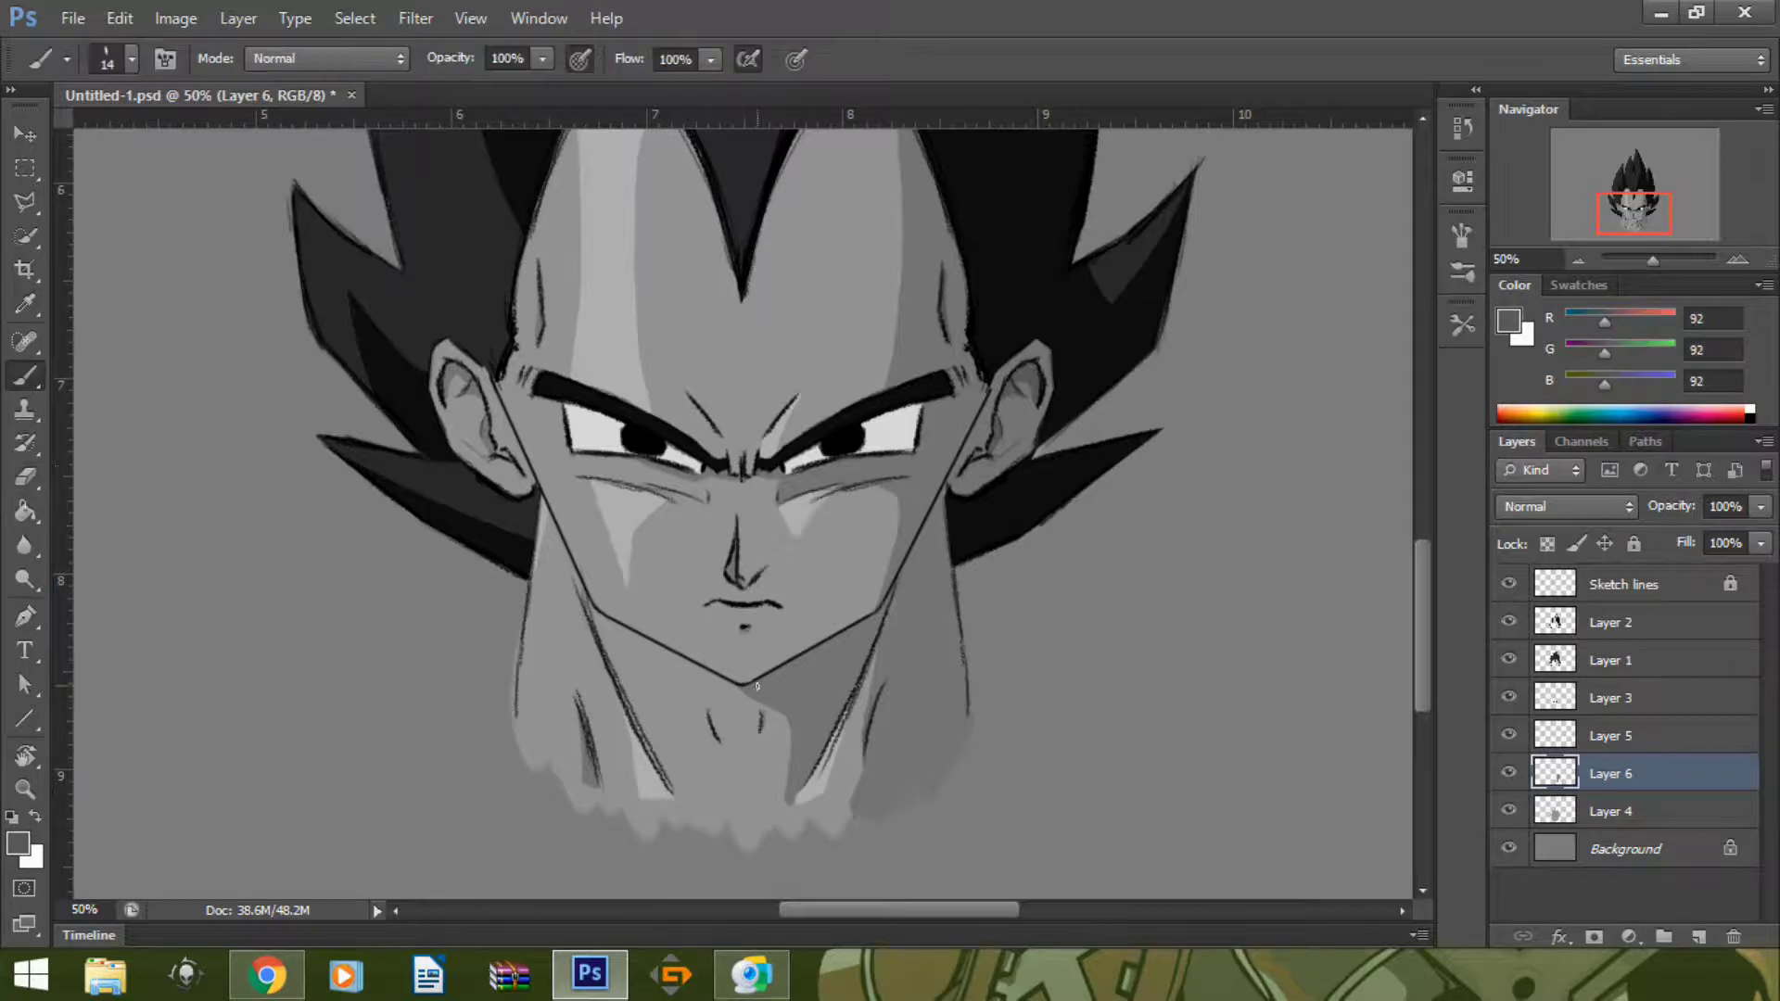
left_click_drag(944, 498, 913, 590)
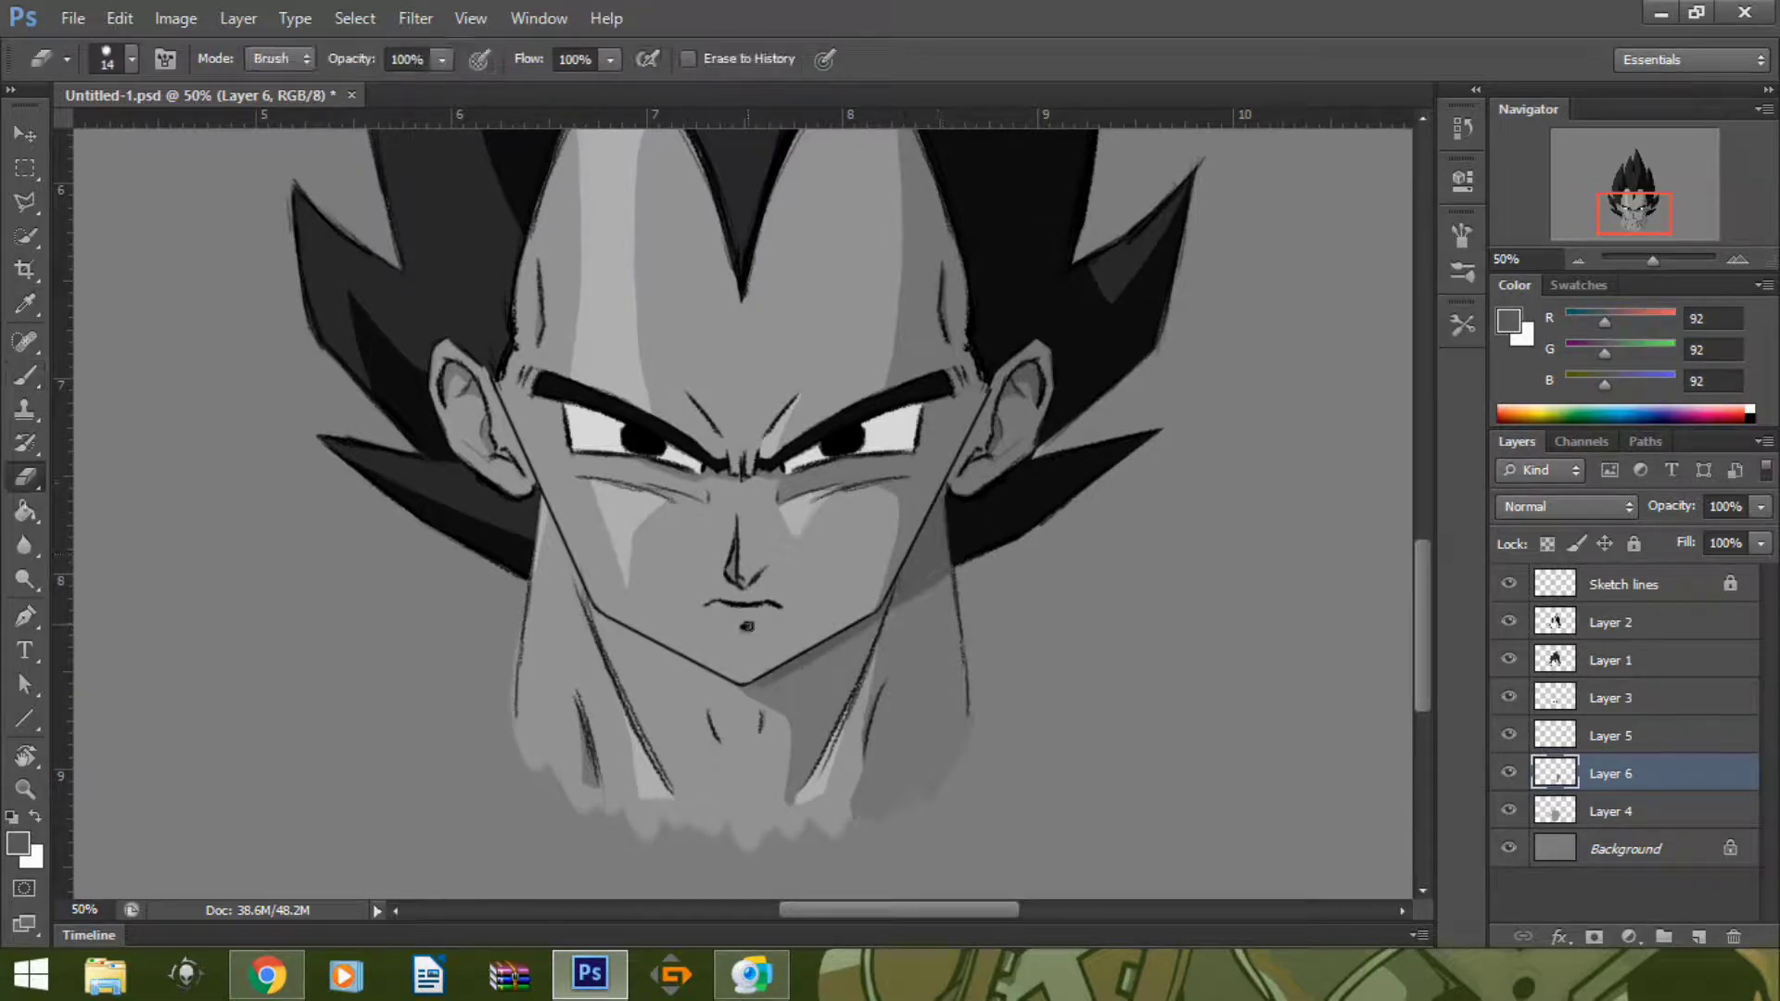
left_click(772, 683, "alt")
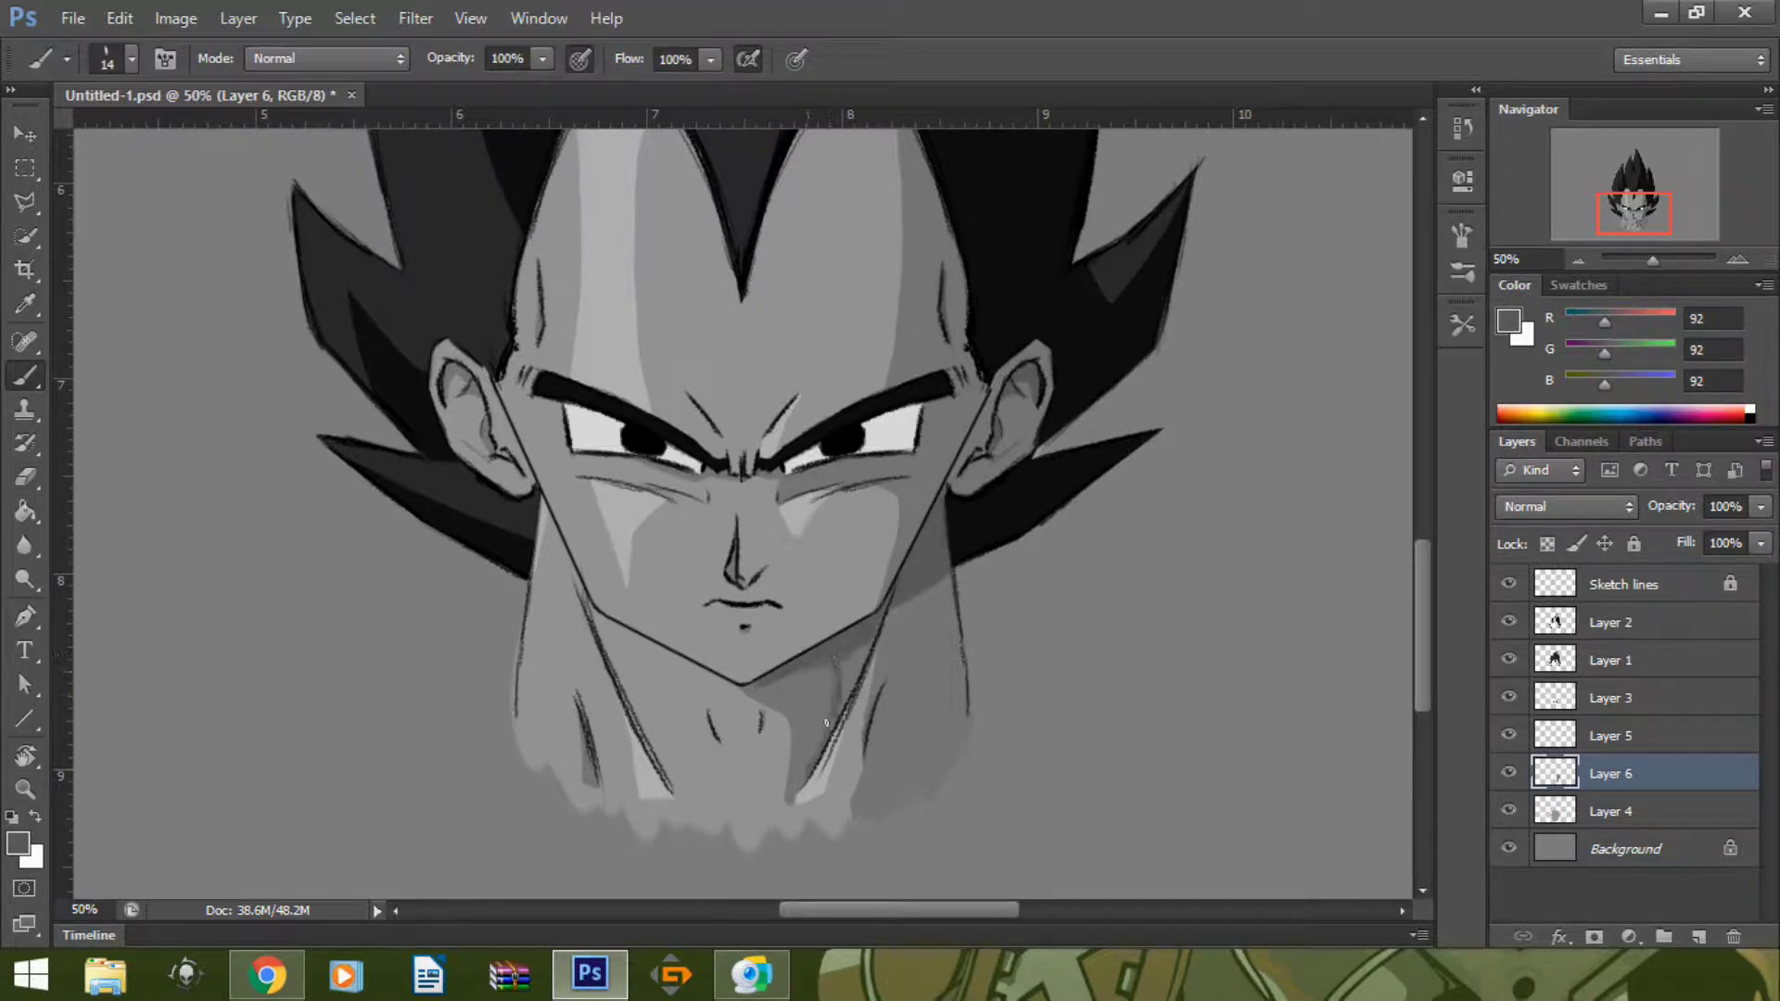
- Extend the darker neck shadow down toward the neck's lower edge
left_click(757, 688, "alt")
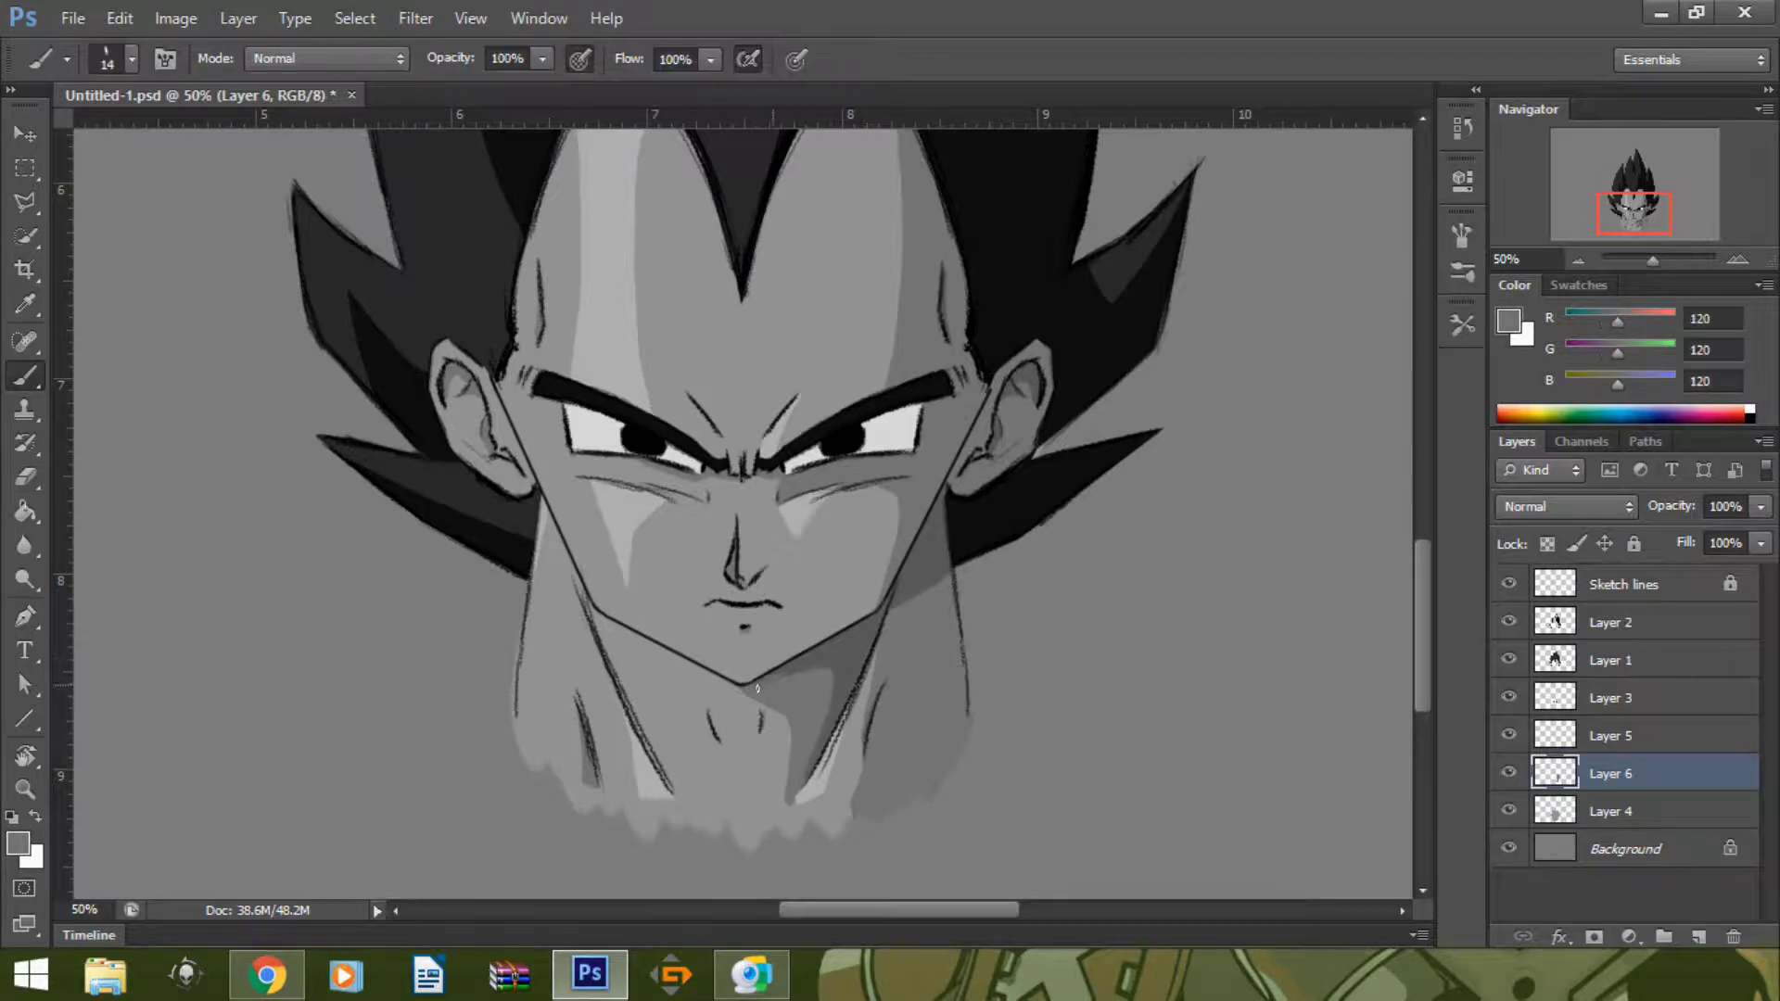
left_click(834, 683, "alt")
left_click_drag(937, 569, 965, 686)
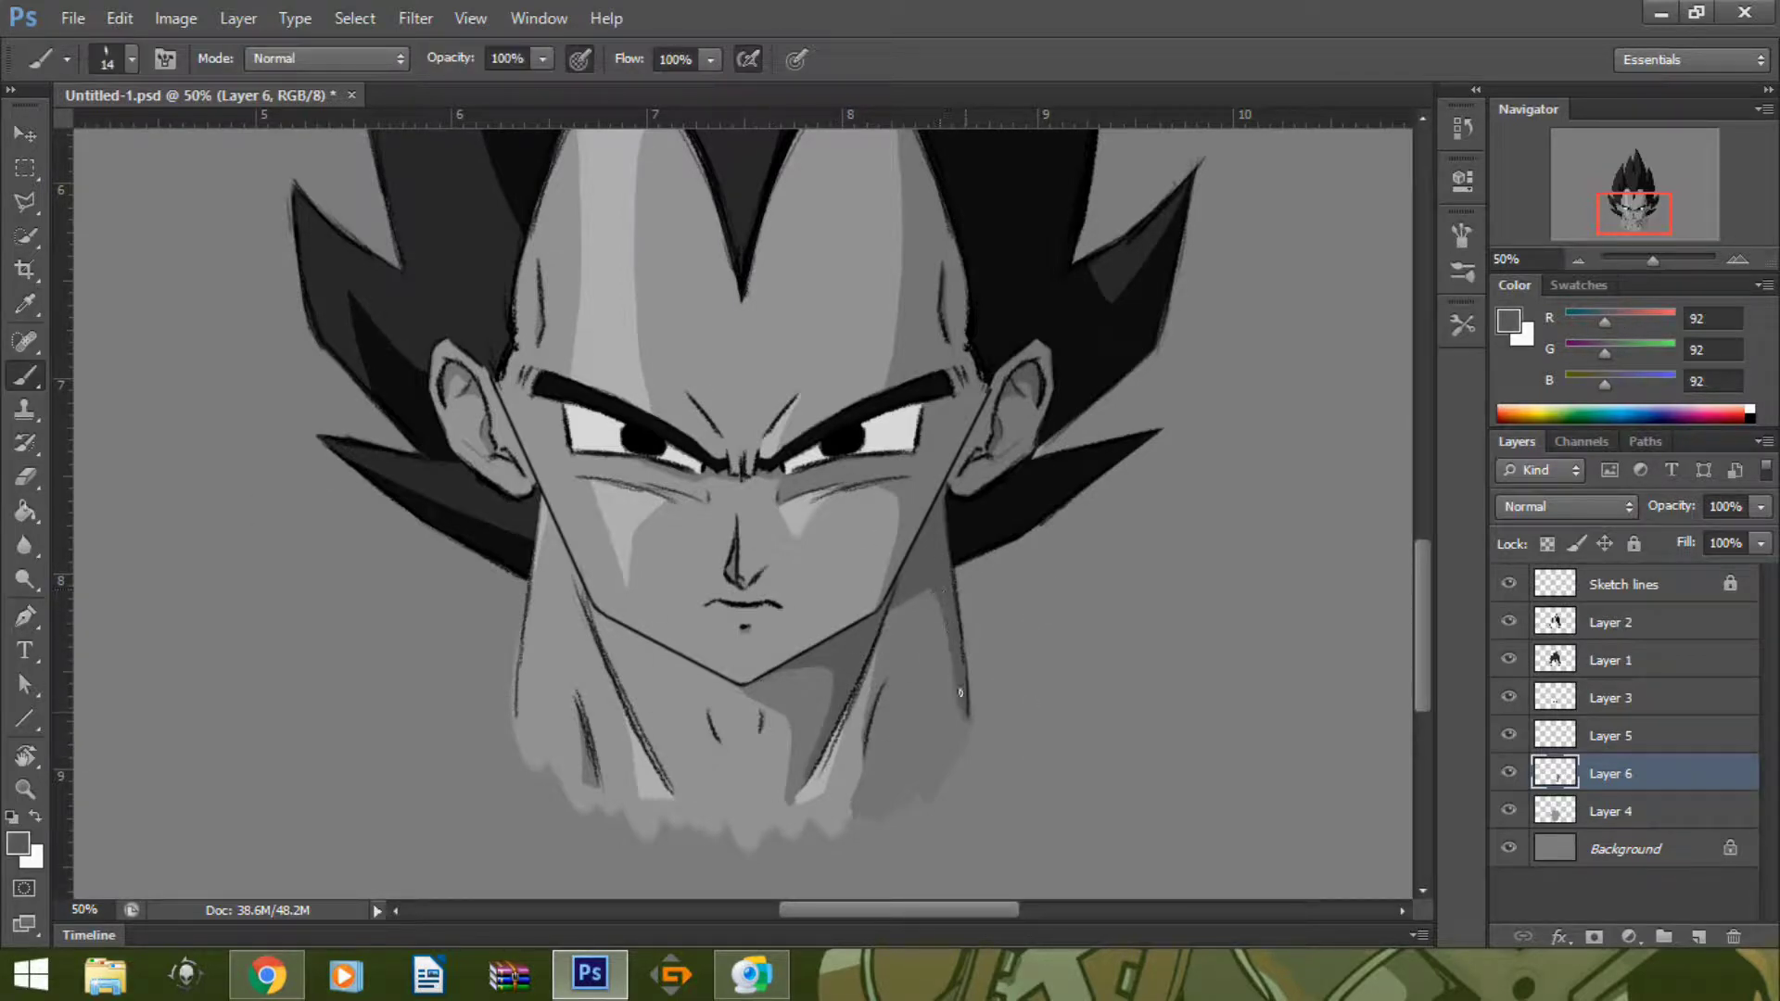
left_click(961, 815, "alt")
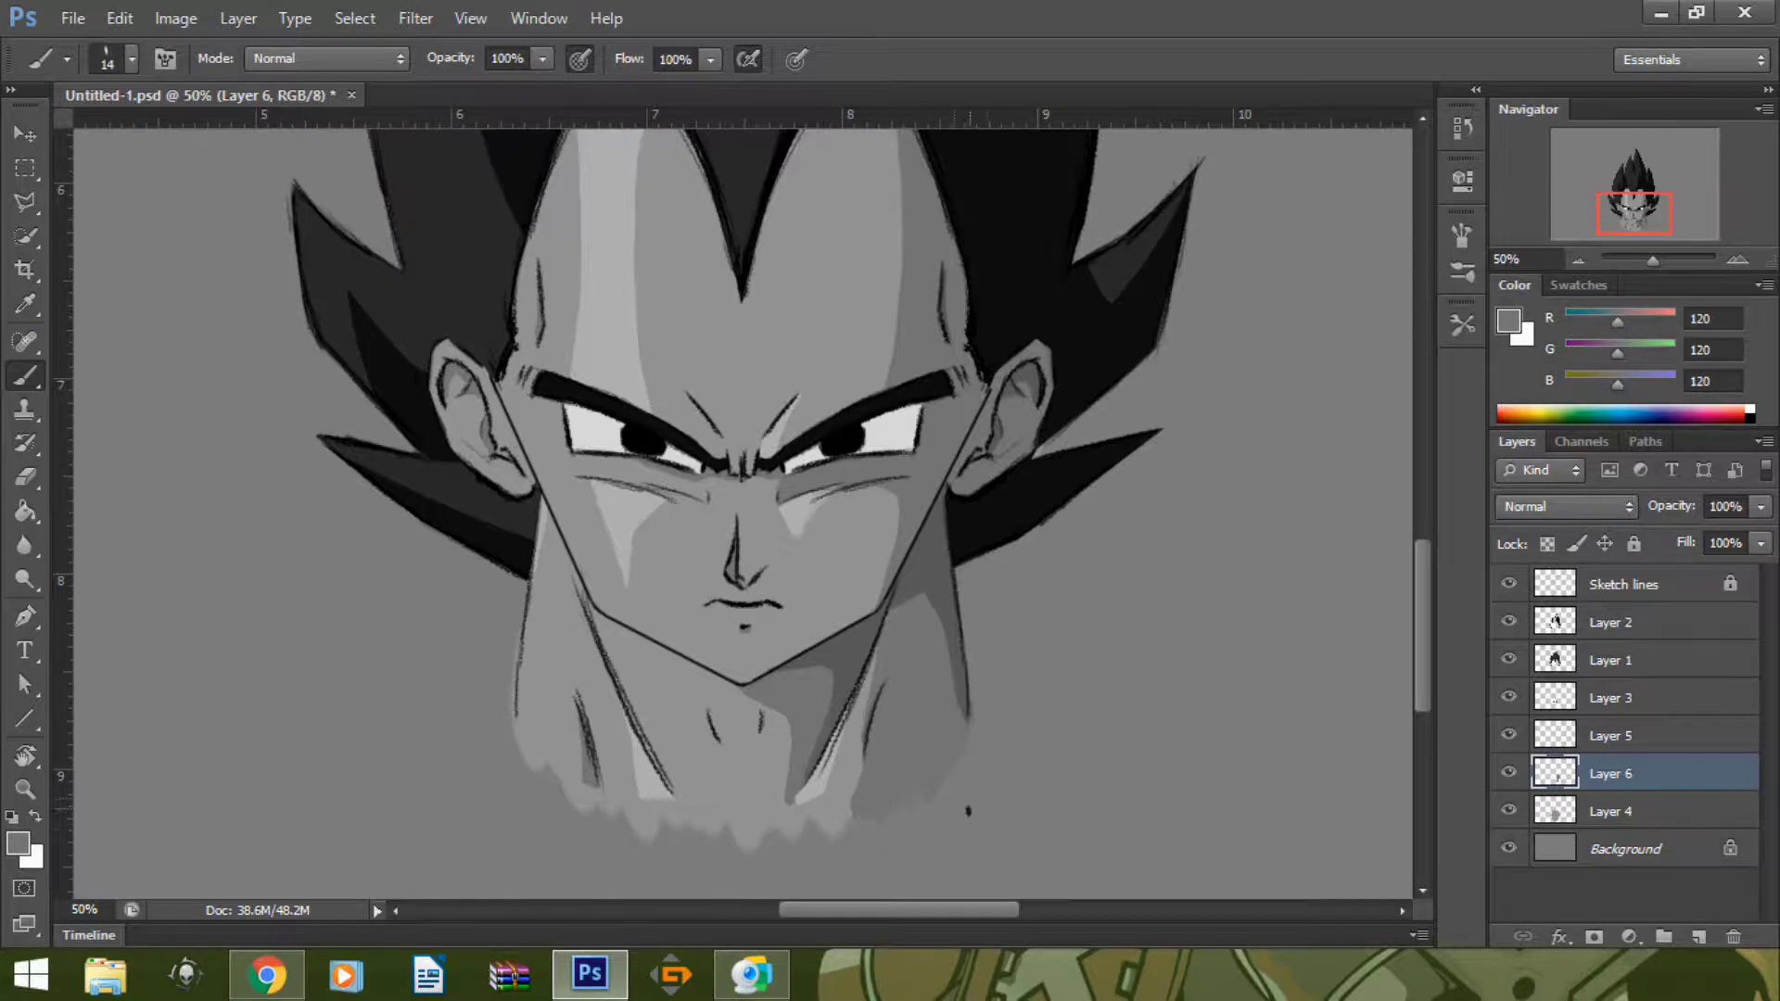
scroll(834, 630, "down", 1)
scroll(741, 519, "up", 1)
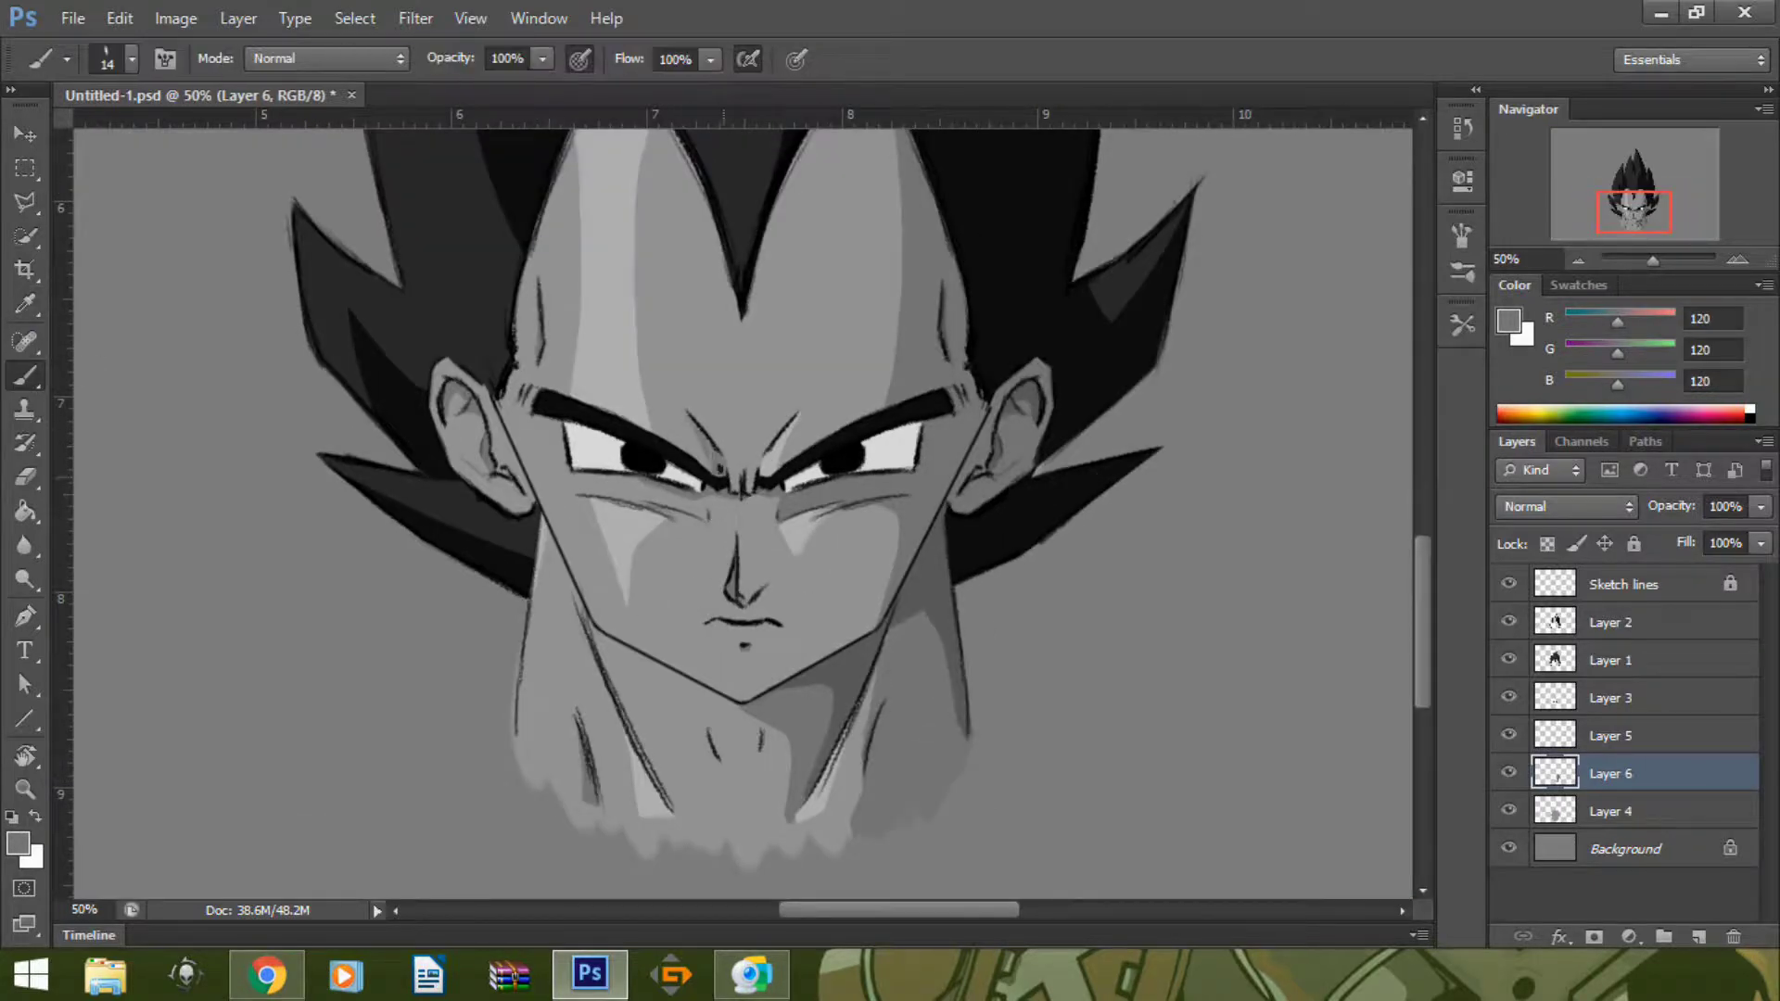
key("ctrl+minus")
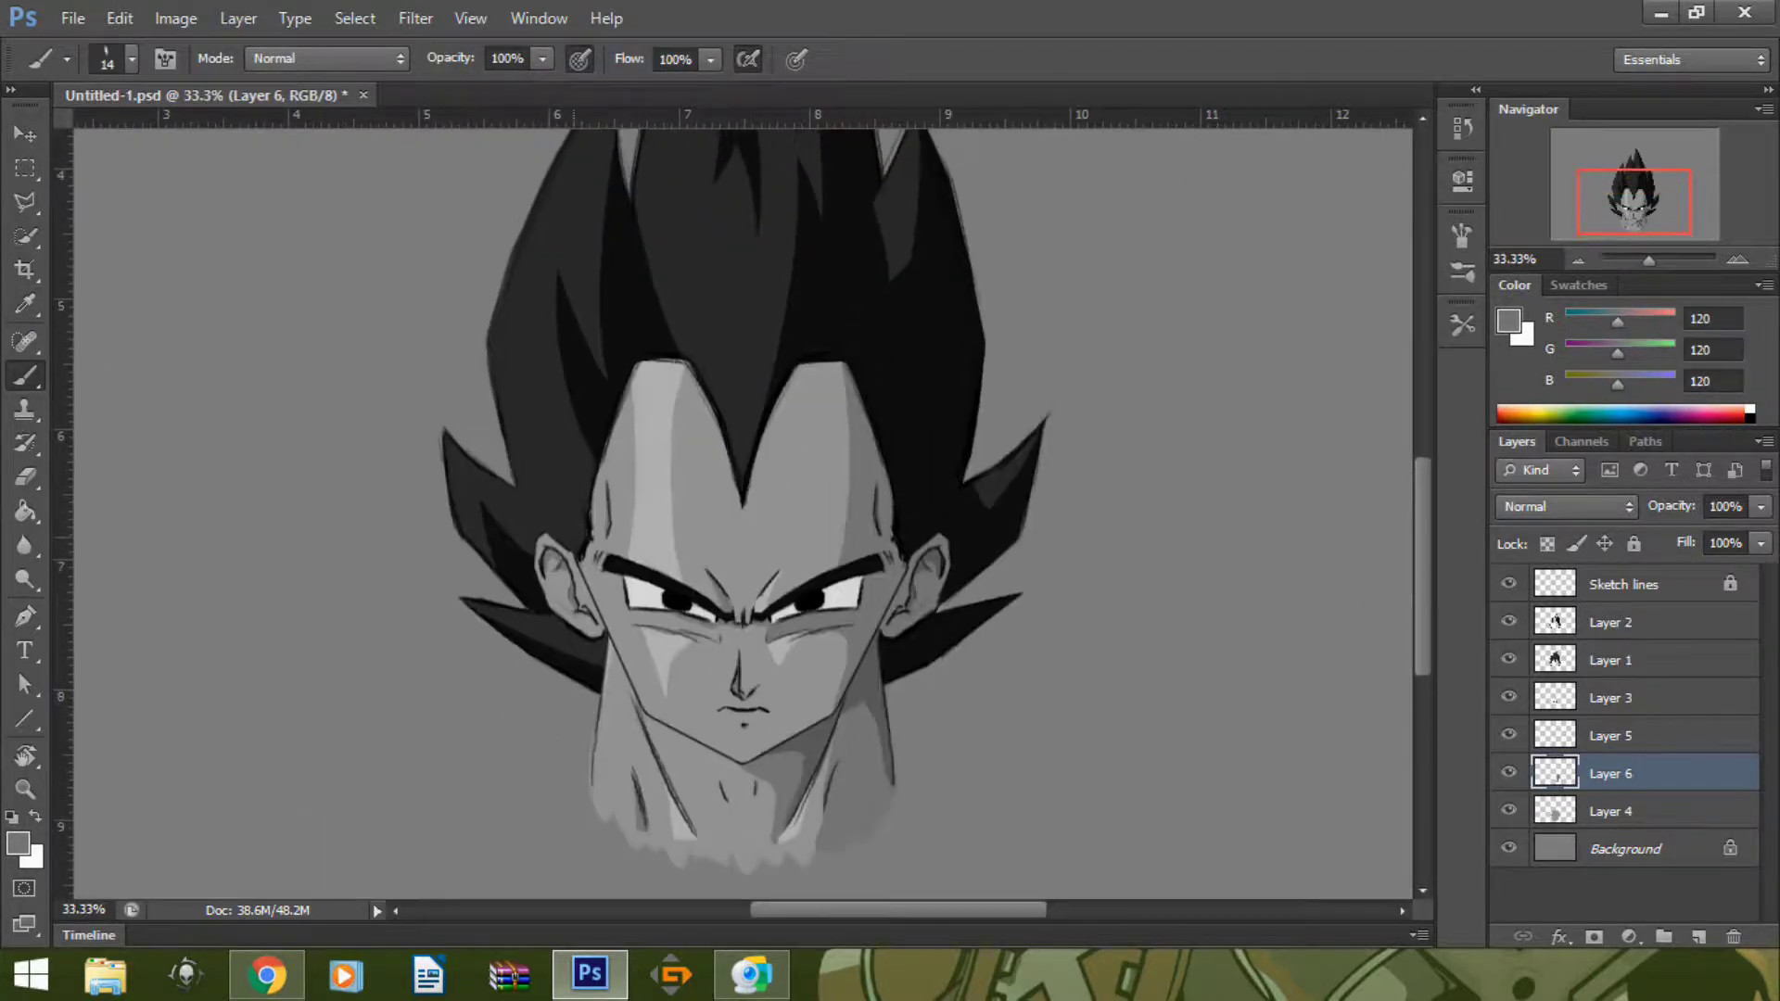
- Set the grey to 65 on Layer 2 and try, then discard, a path on the left spike
type("i")
type("65")
left_click(1610, 622)
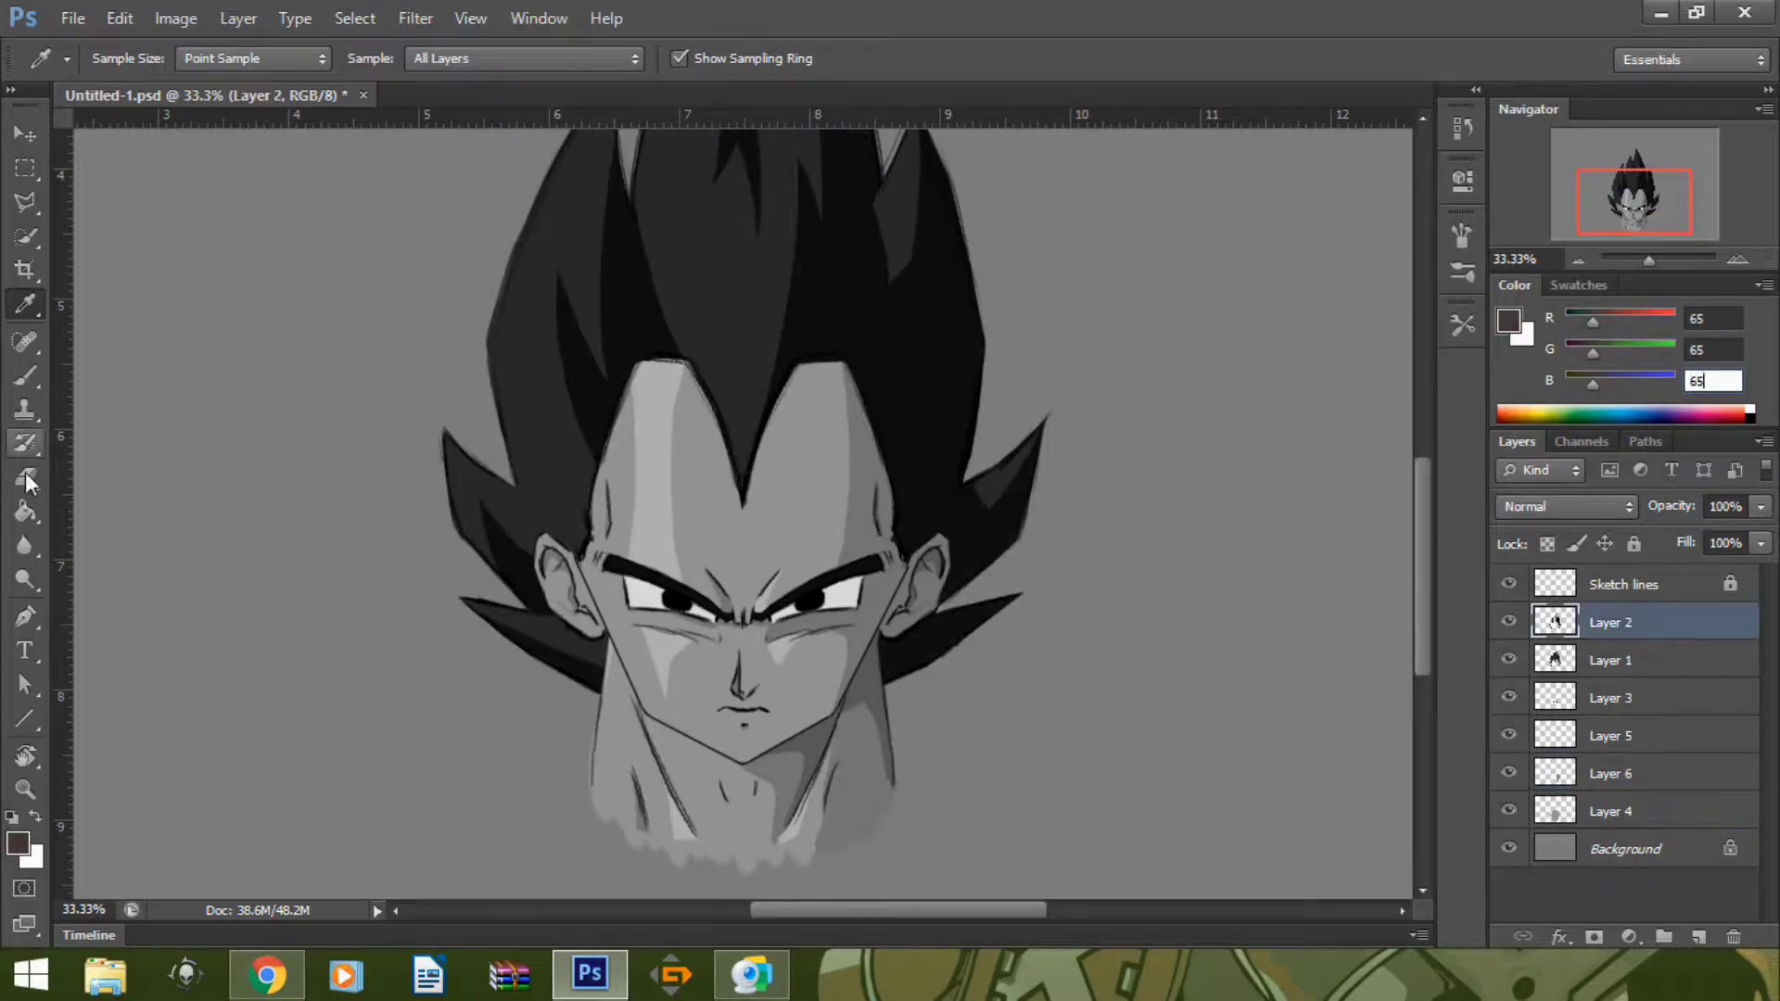
key("p")
scroll(683, 357, "up", 3)
left_click(655, 397)
key("ctrl+plus")
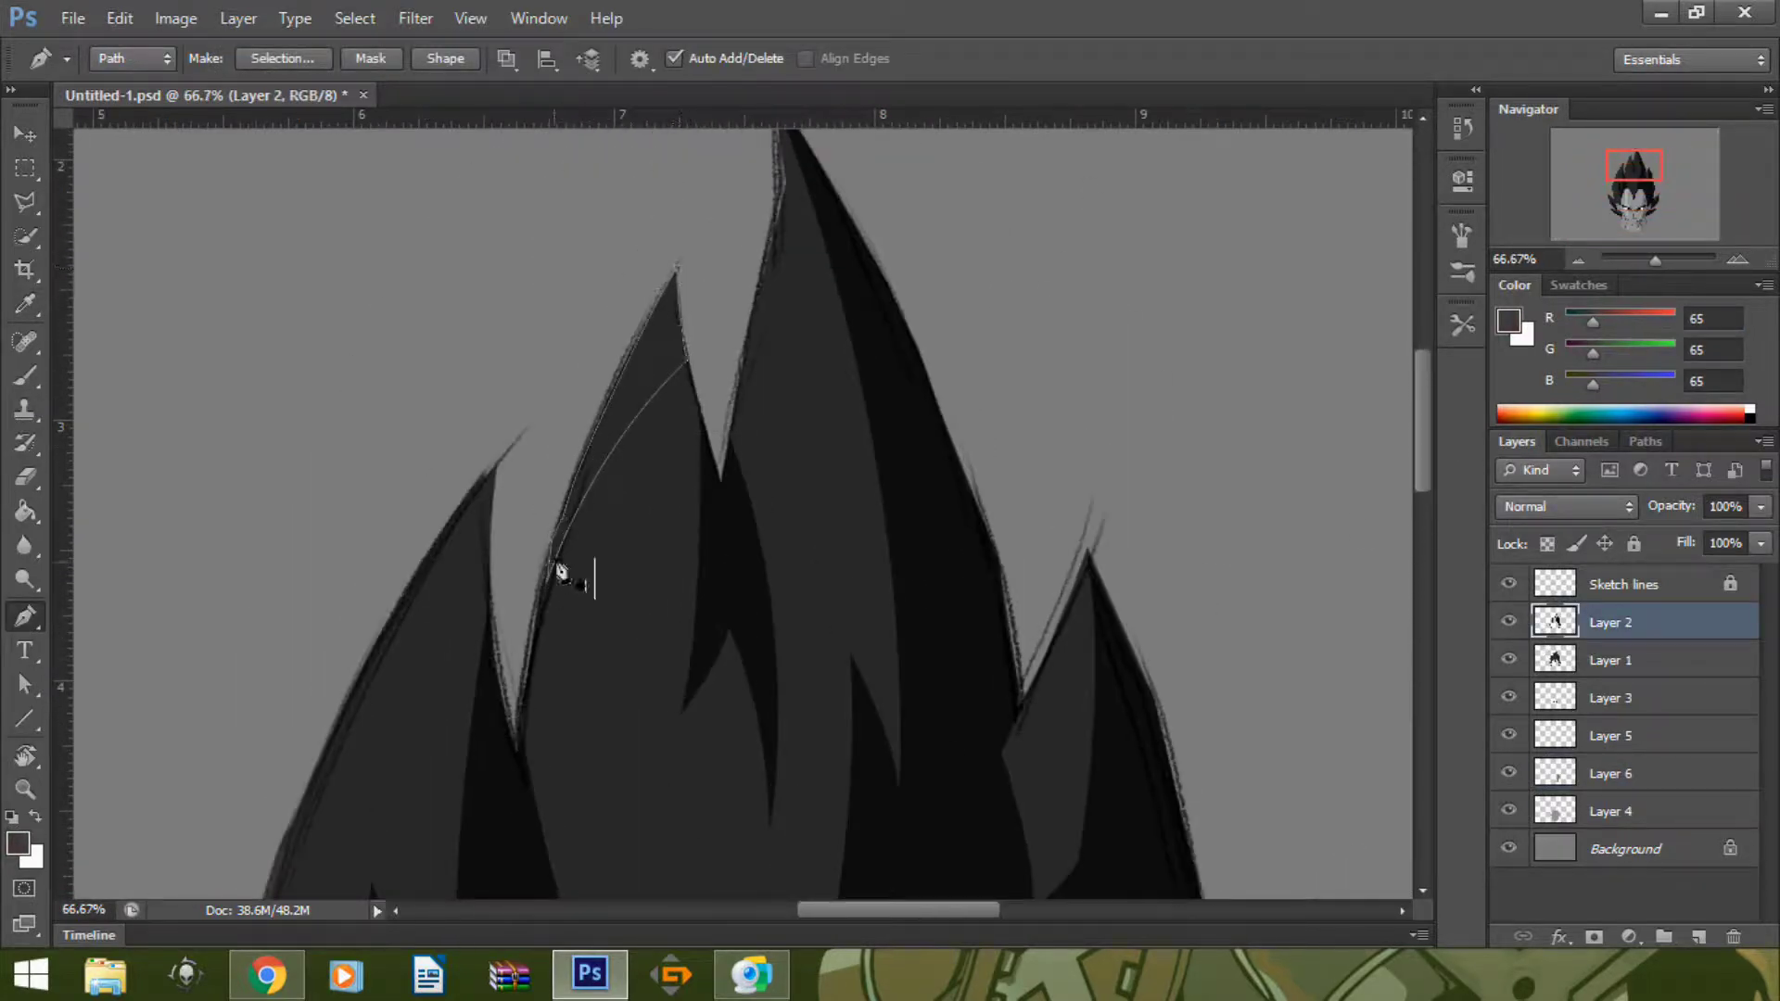
key("Delete")
scroll(691, 528, "down", 5)
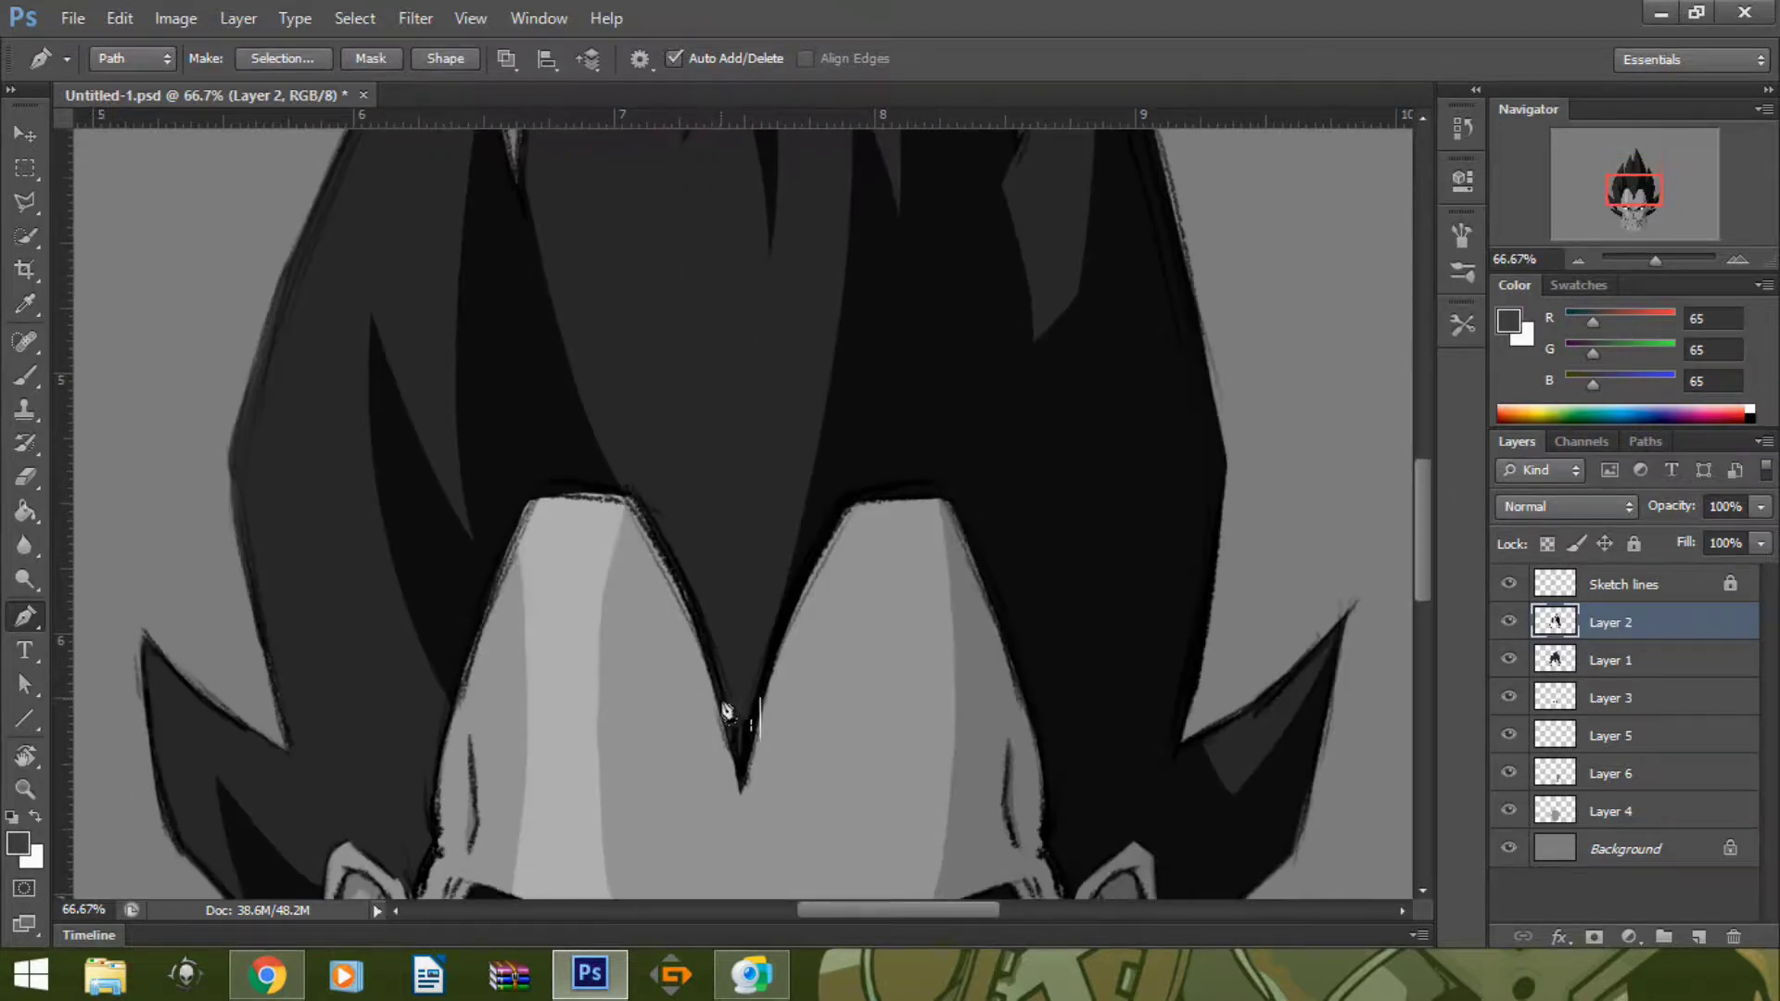
- Draw a curved strand rising from the widow's peak and fill it with grey 65
left_click(727, 714)
left_click_drag(687, 250, 680, 149)
left_click_drag(658, 667, 662, 684)
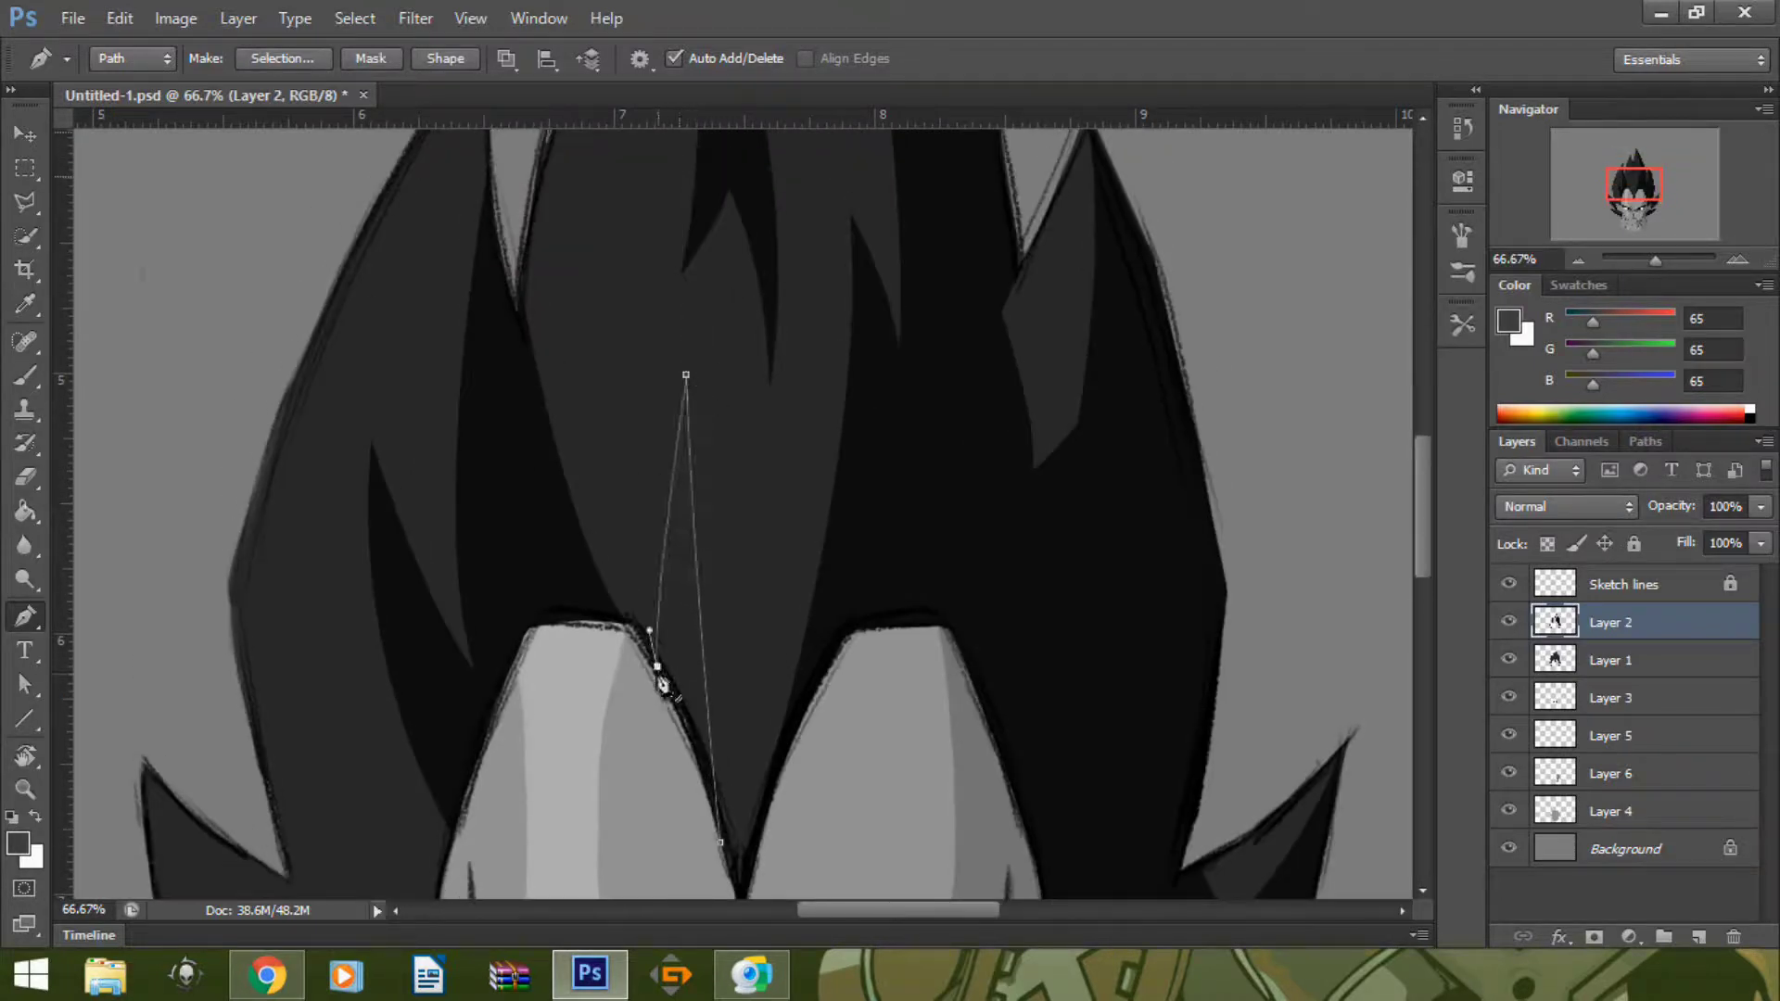
left_click_drag(686, 376, 721, 311)
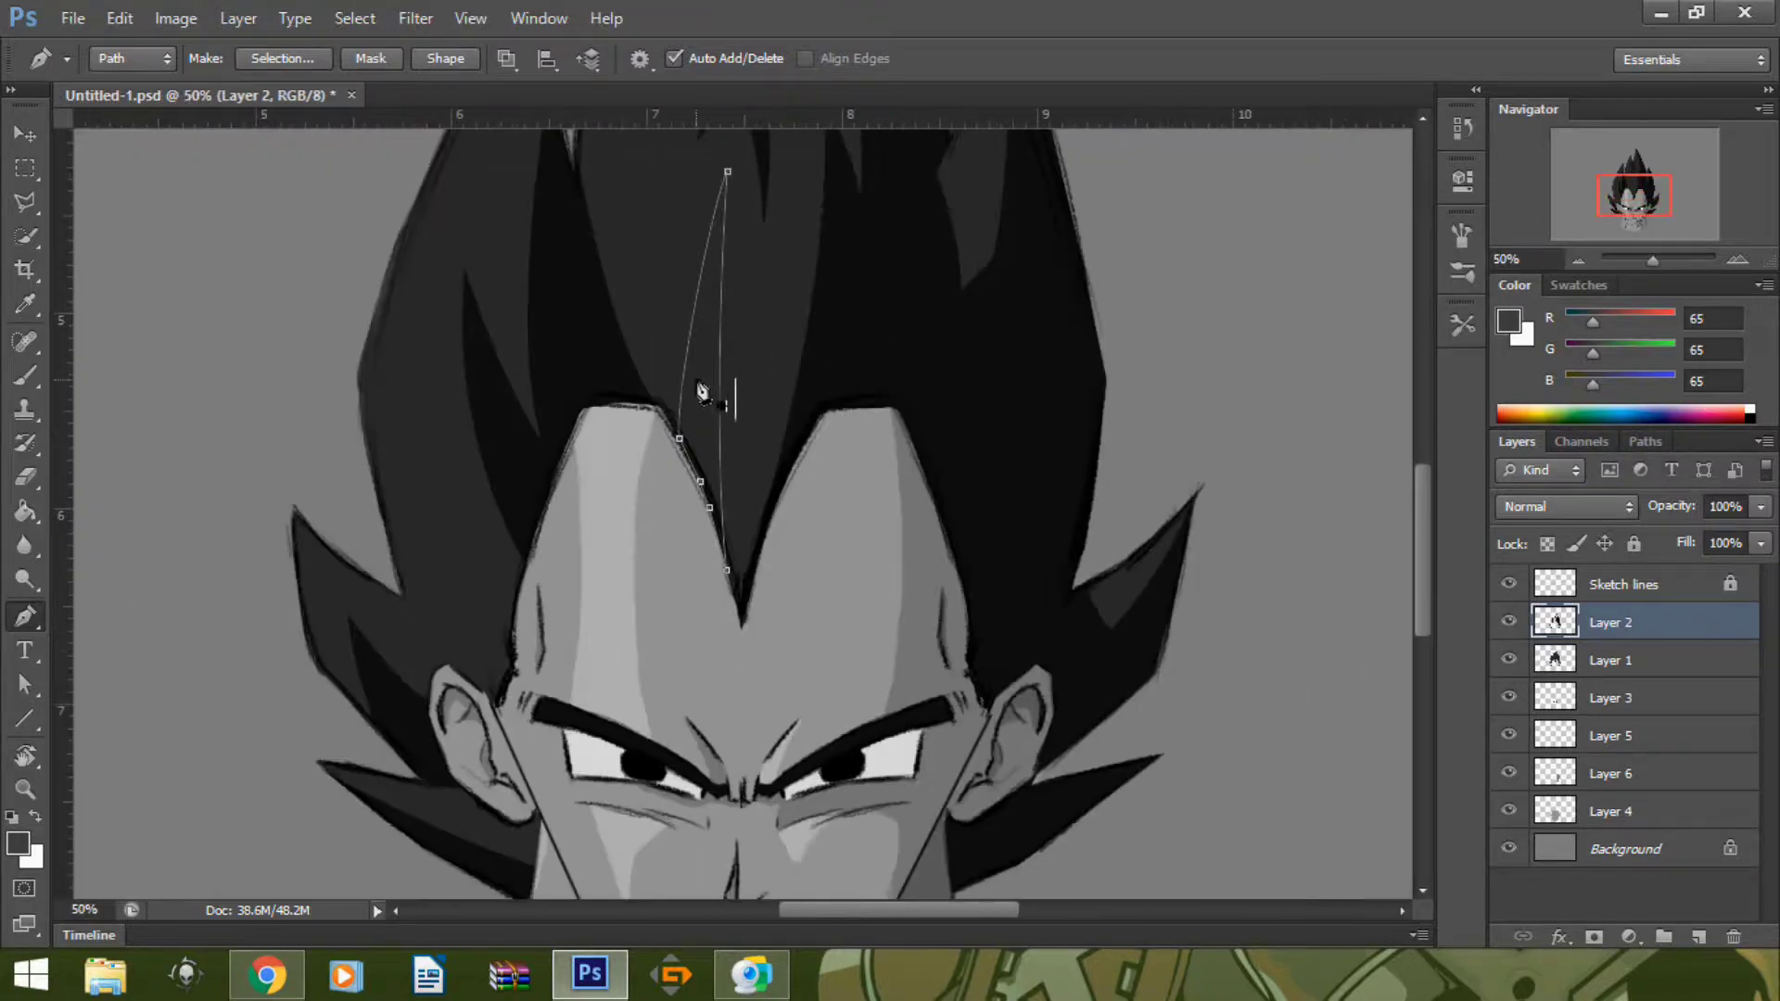
right_click(698, 397)
left_click(741, 487)
left_click(1040, 296)
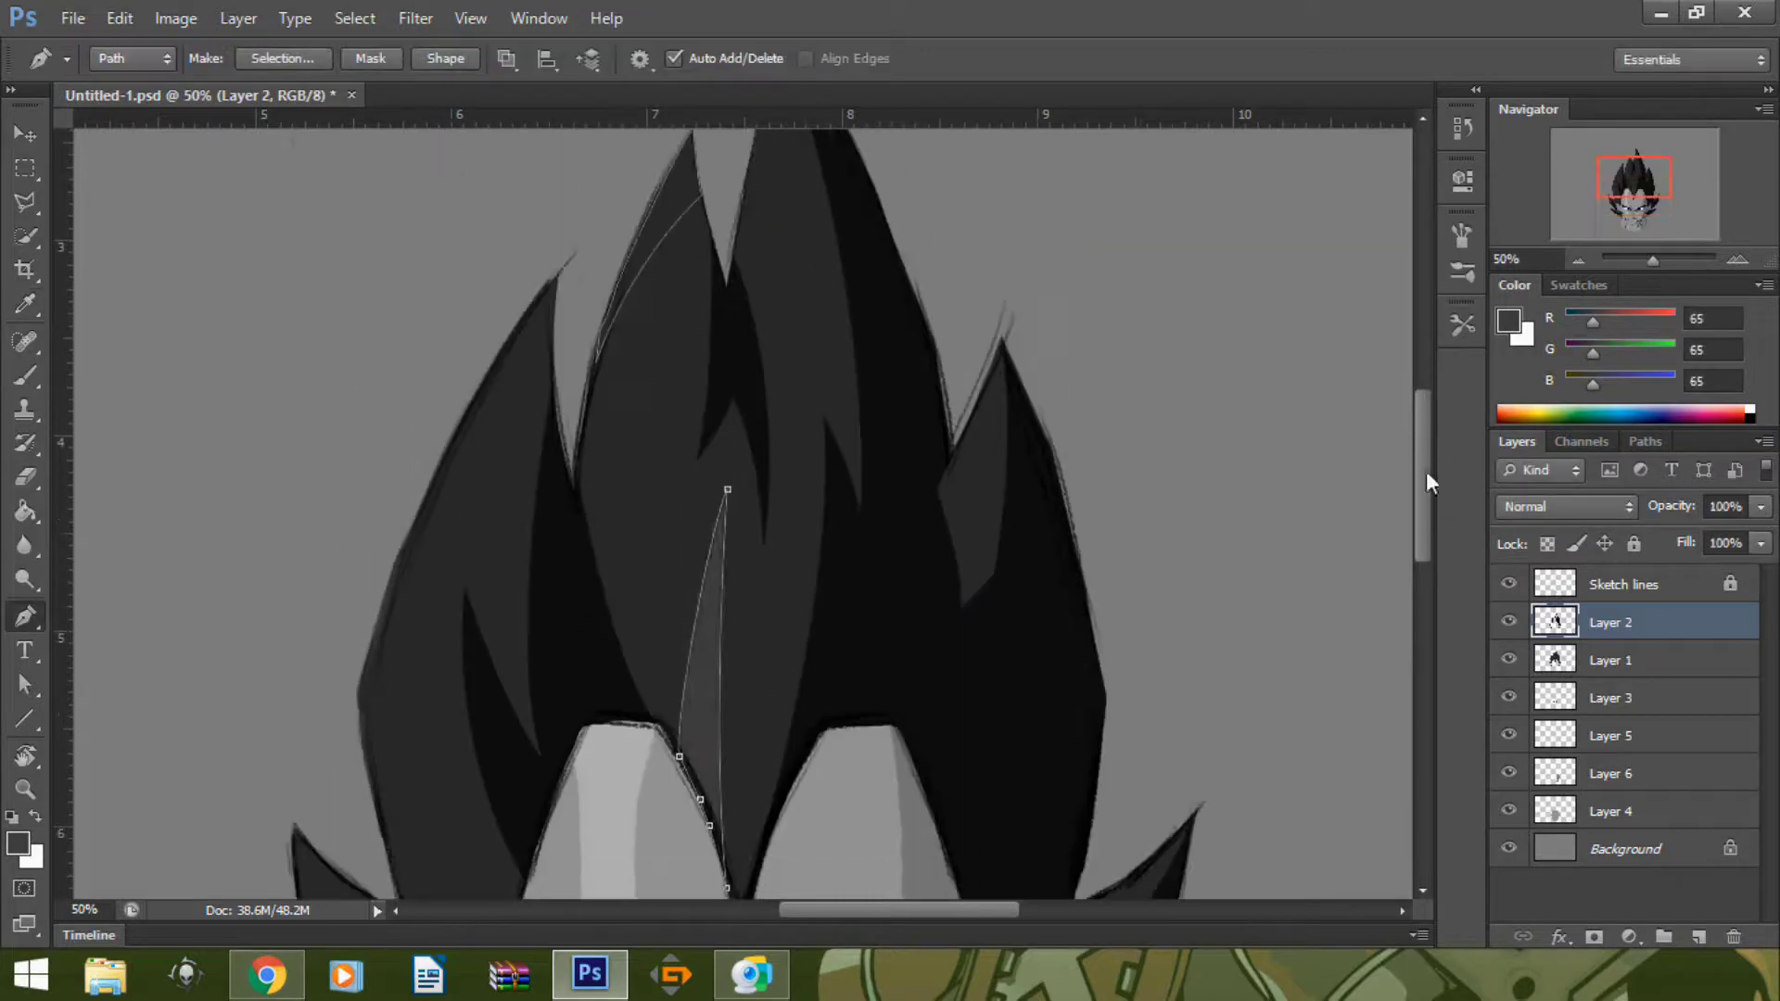
key("Return")
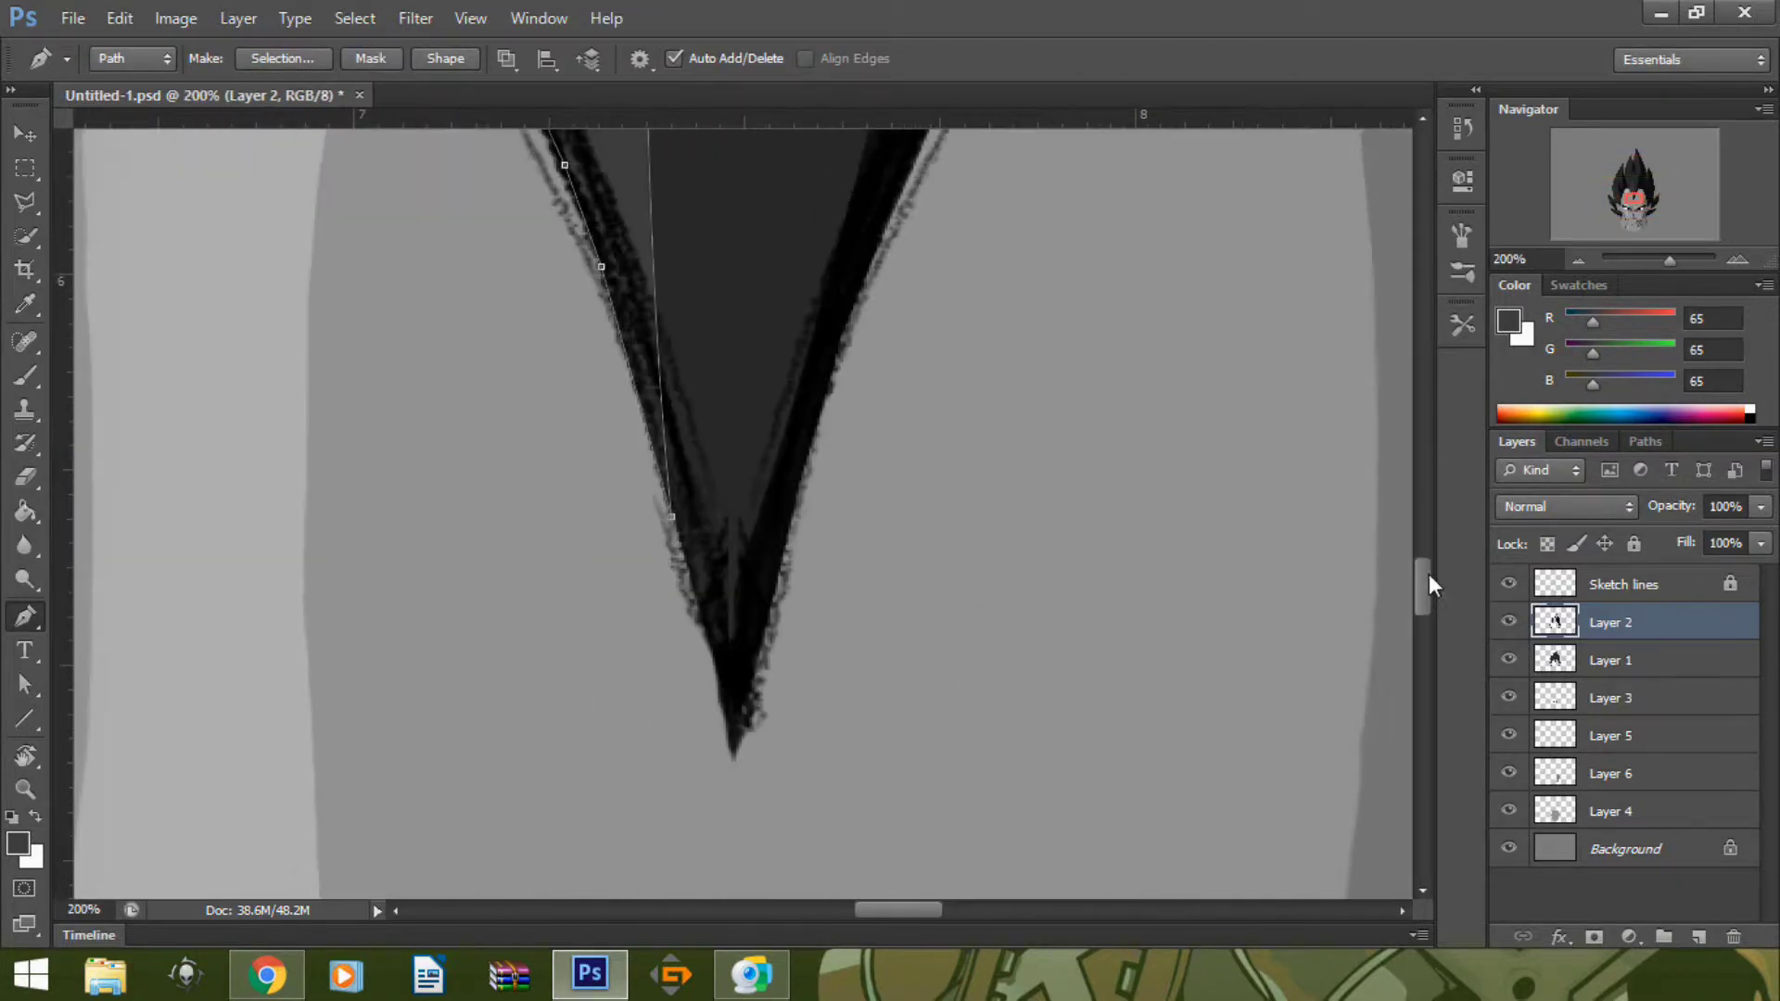
- Extend a new highlight strand path down the left hair spike
key("ctrl+plus")
key("ctrl+plus")
key("ctrl+plus")
key("ctrl+minus")
key("ctrl+minus")
key("ctrl+minus")
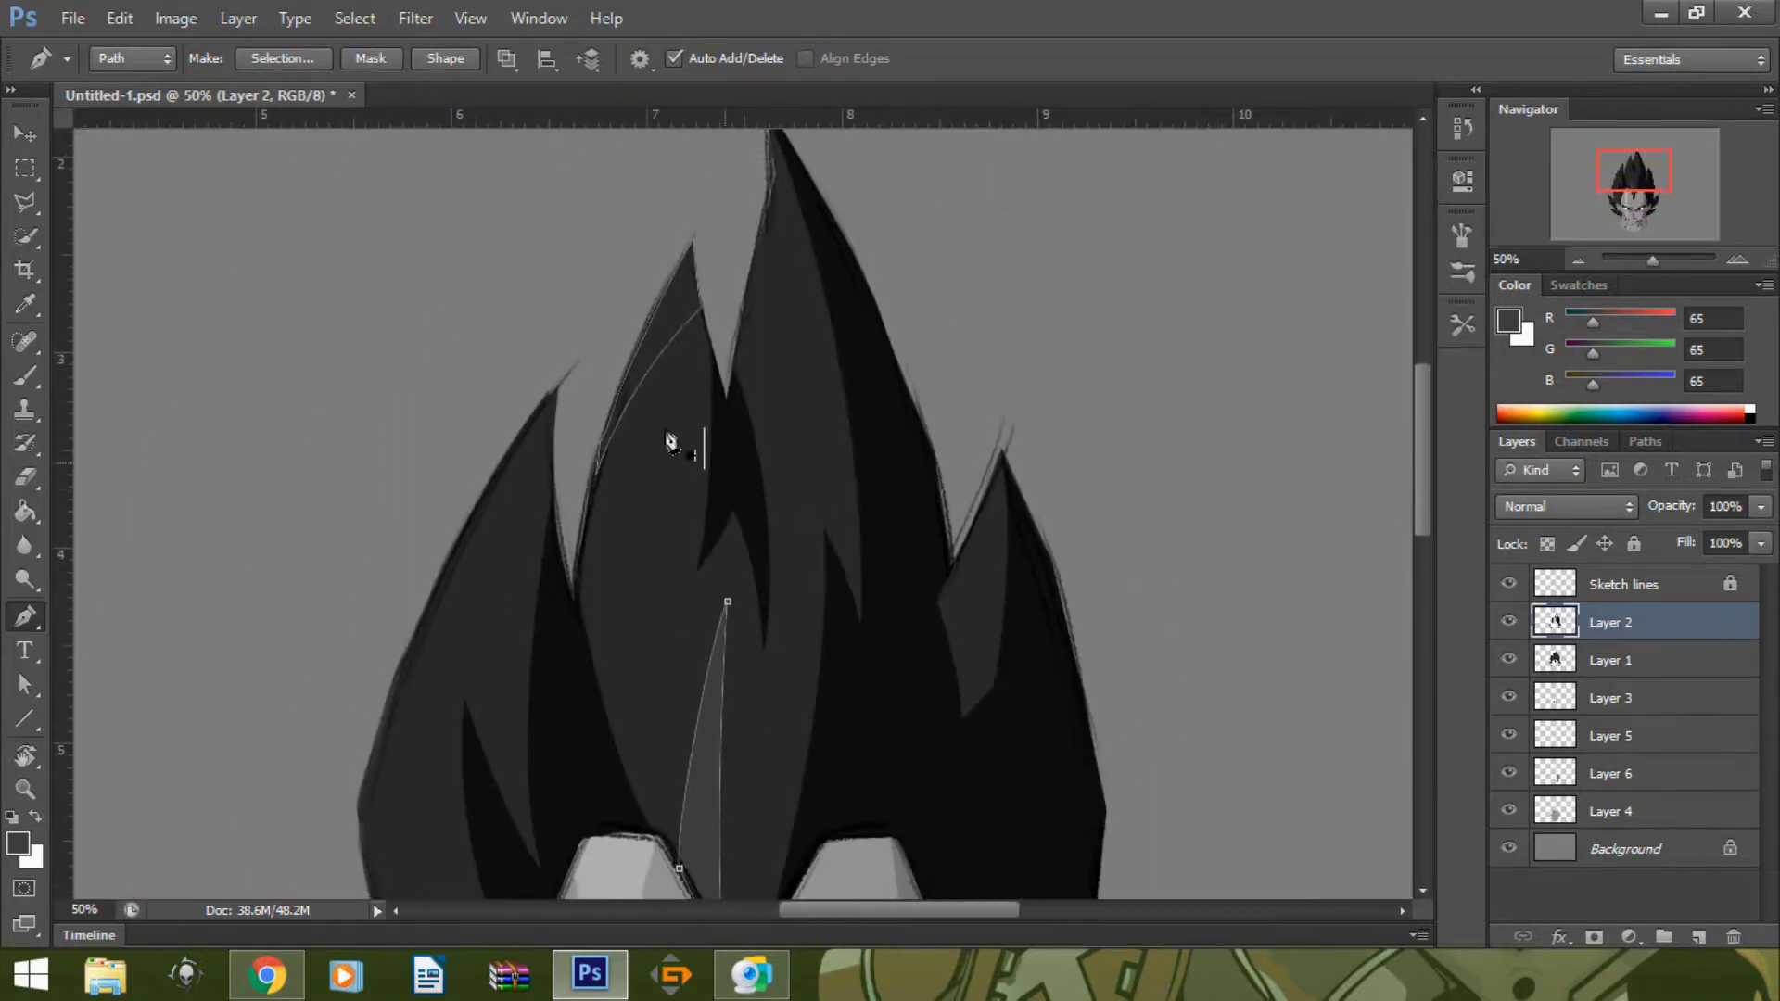
scroll(378, 825, "down", 1)
scroll(358, 854, "down", 1)
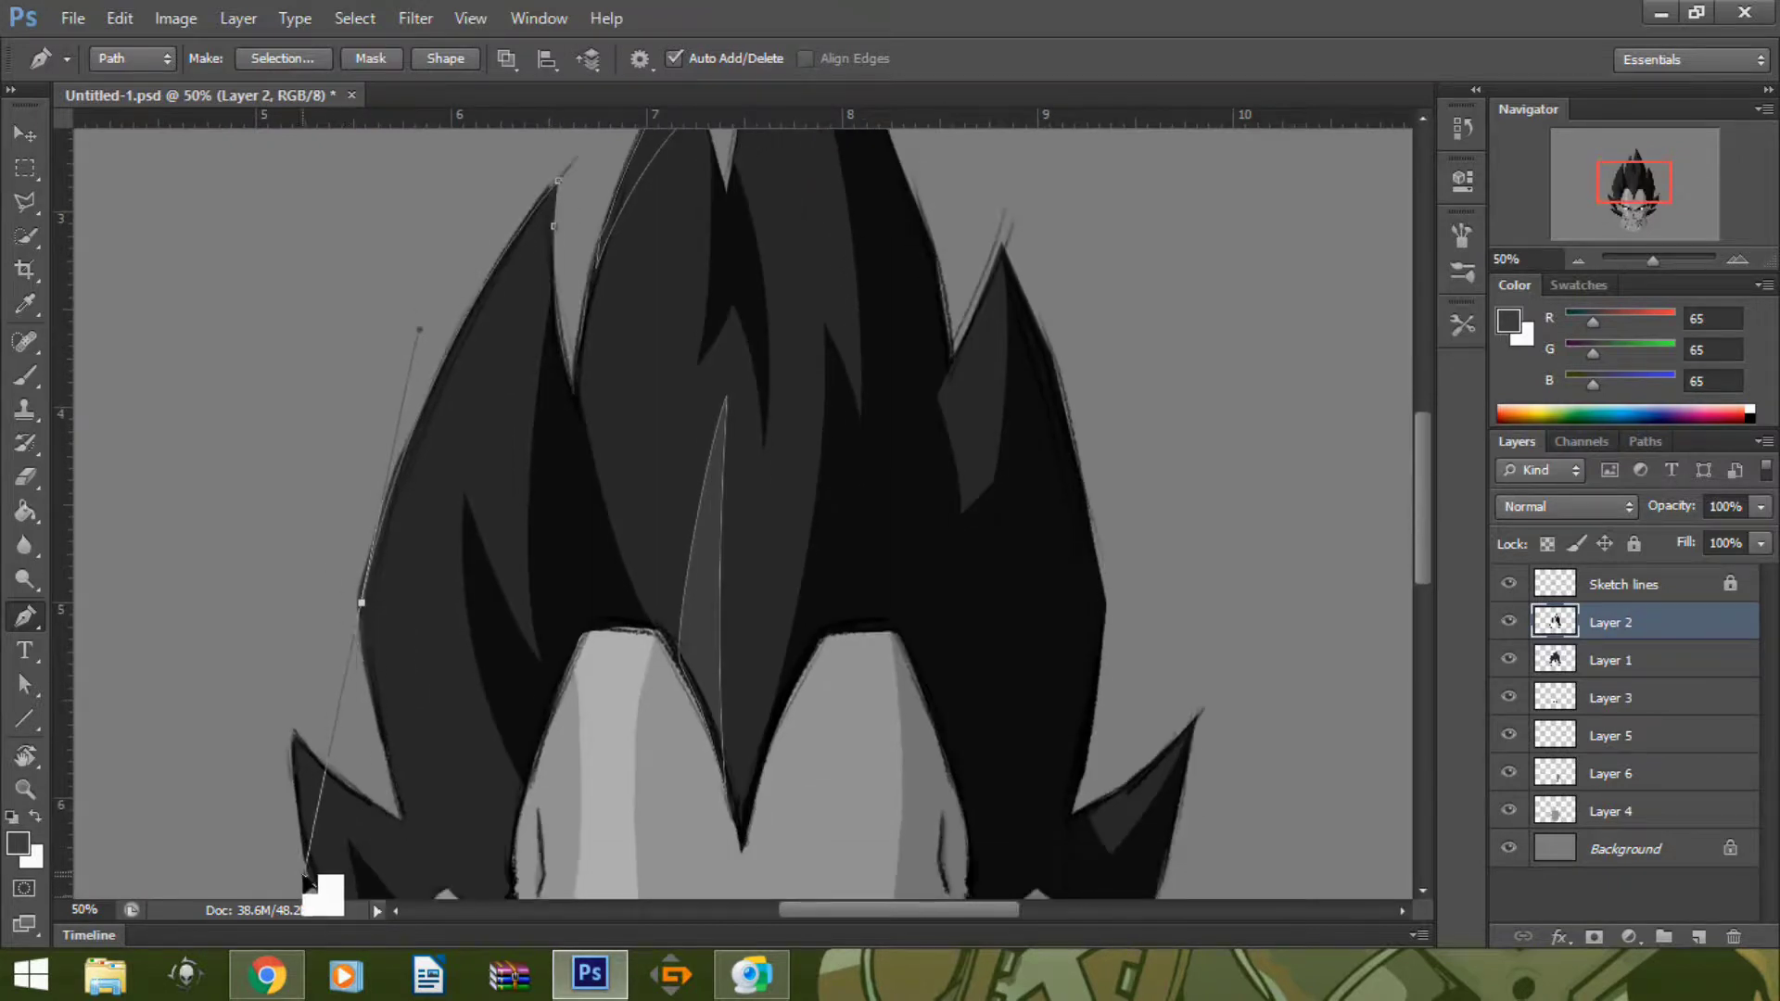
left_click_drag(403, 822, 405, 828)
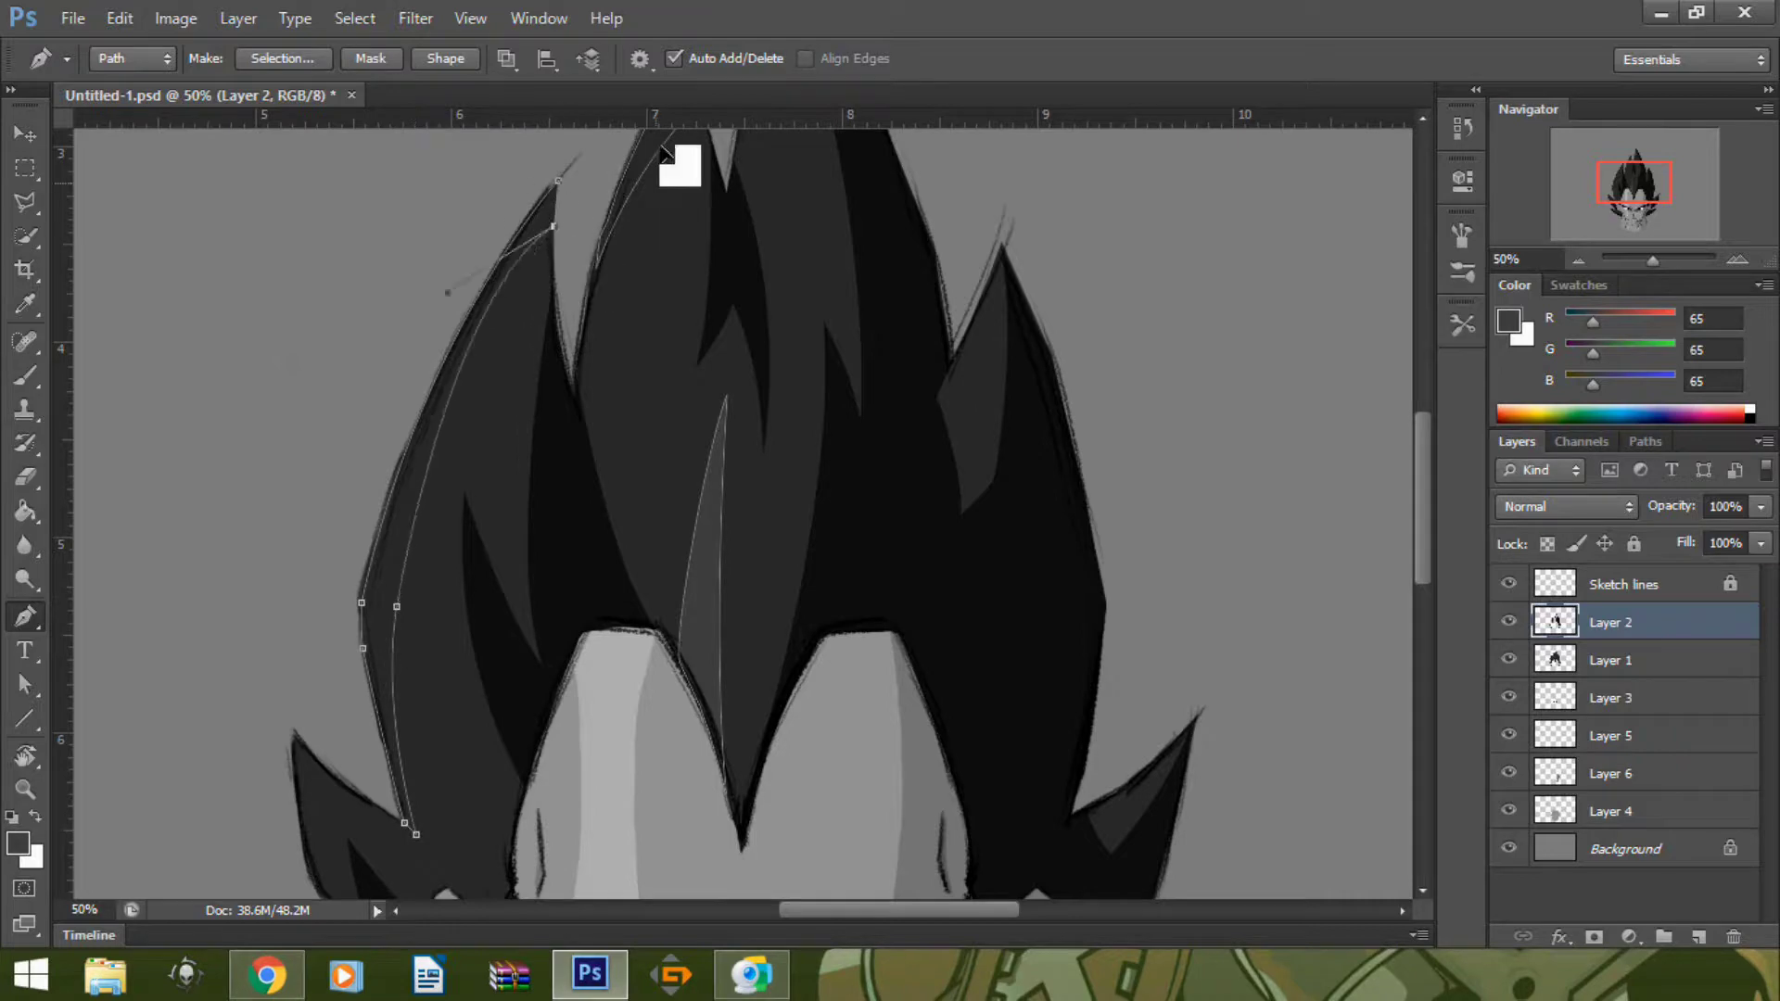
scroll(684, 185, "up", 2)
right_click(705, 287)
key("Escape")
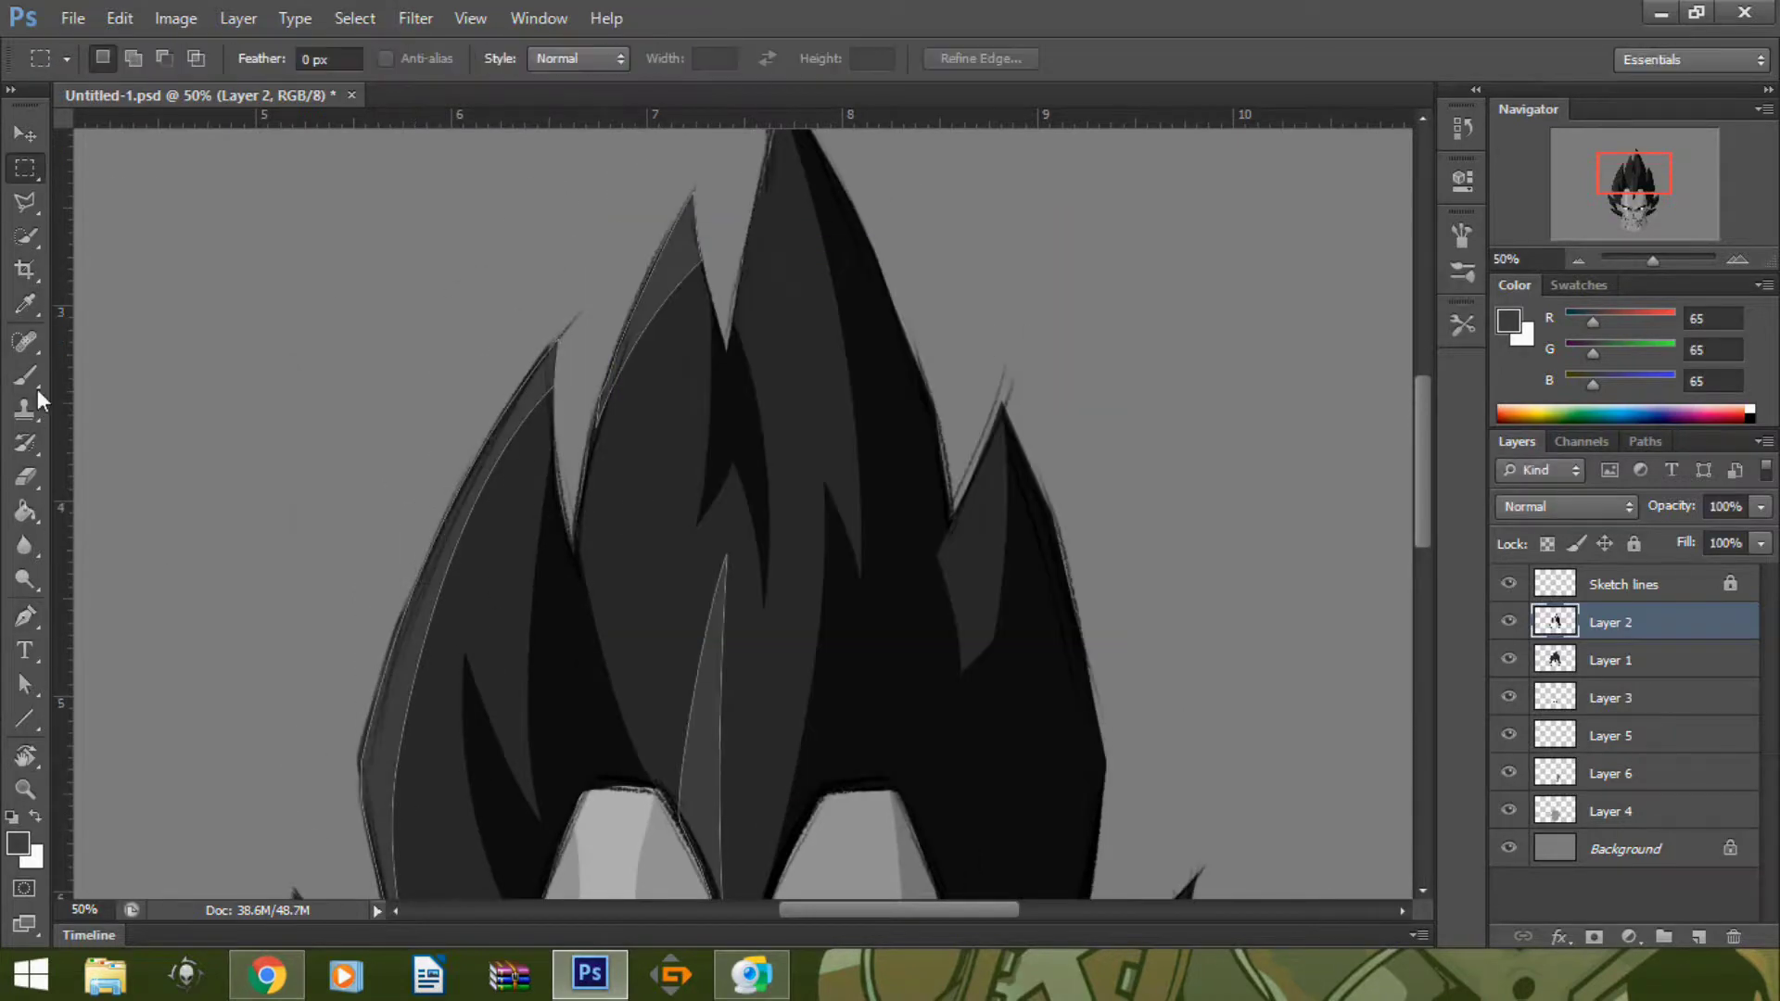
key("ctrl+minus")
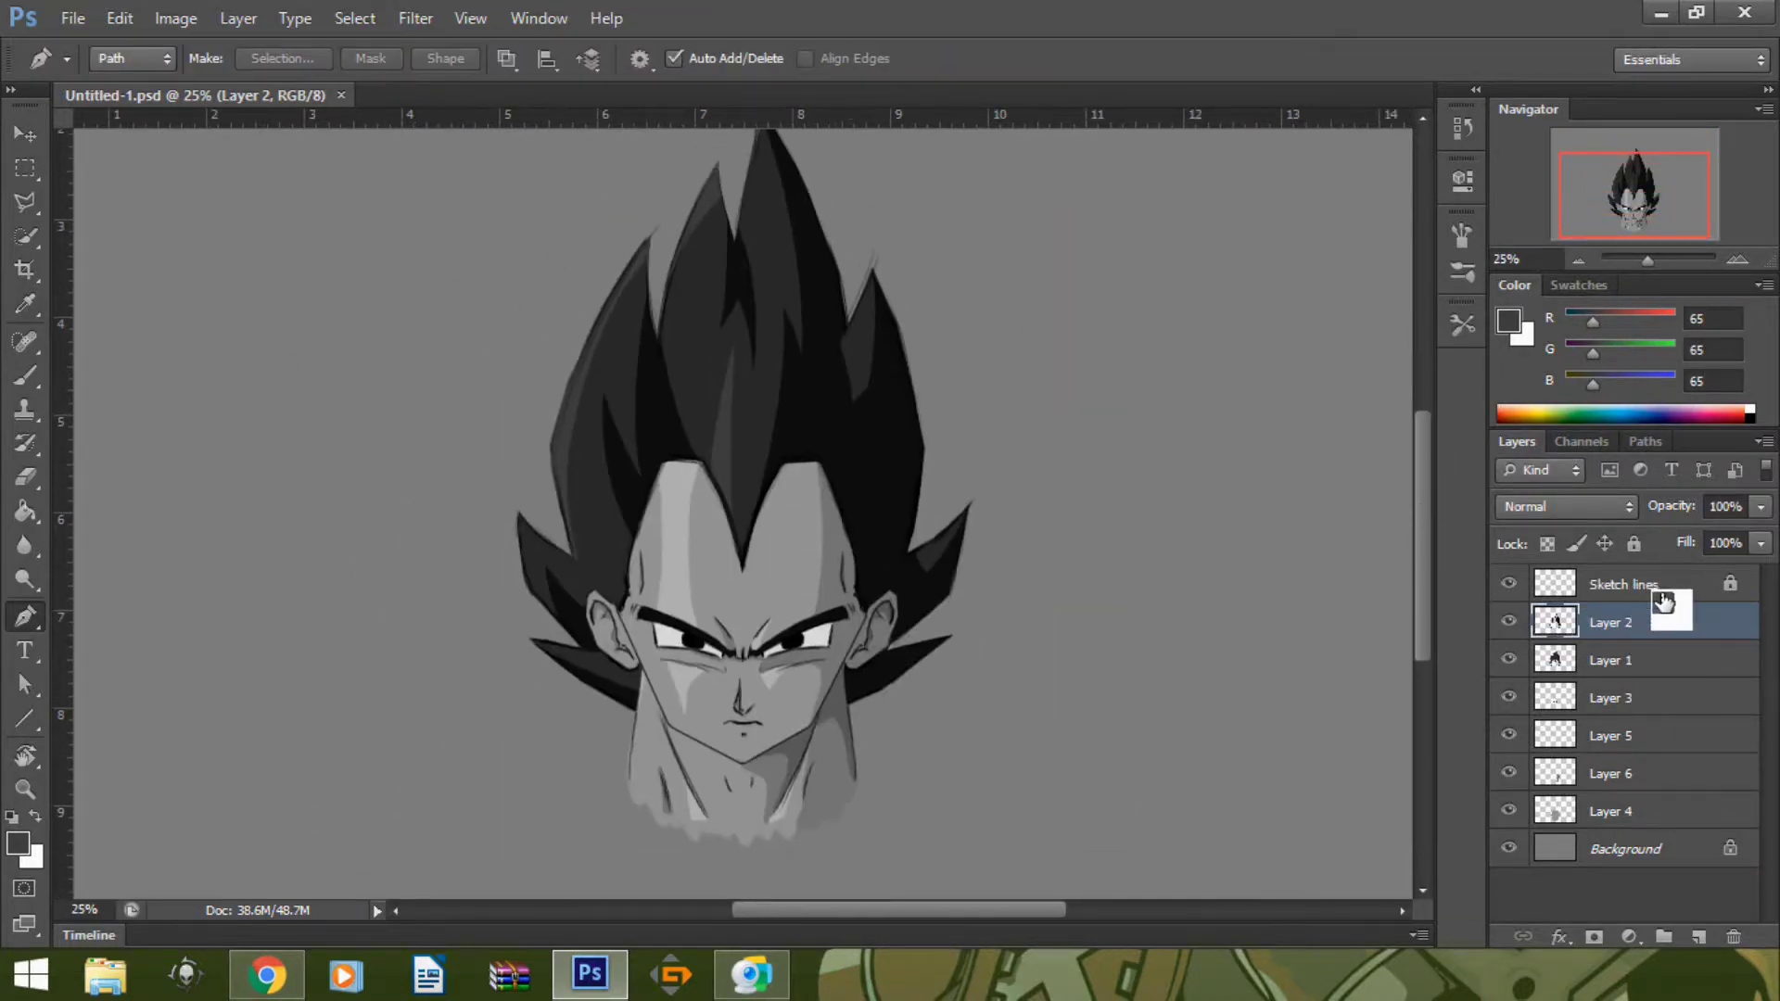